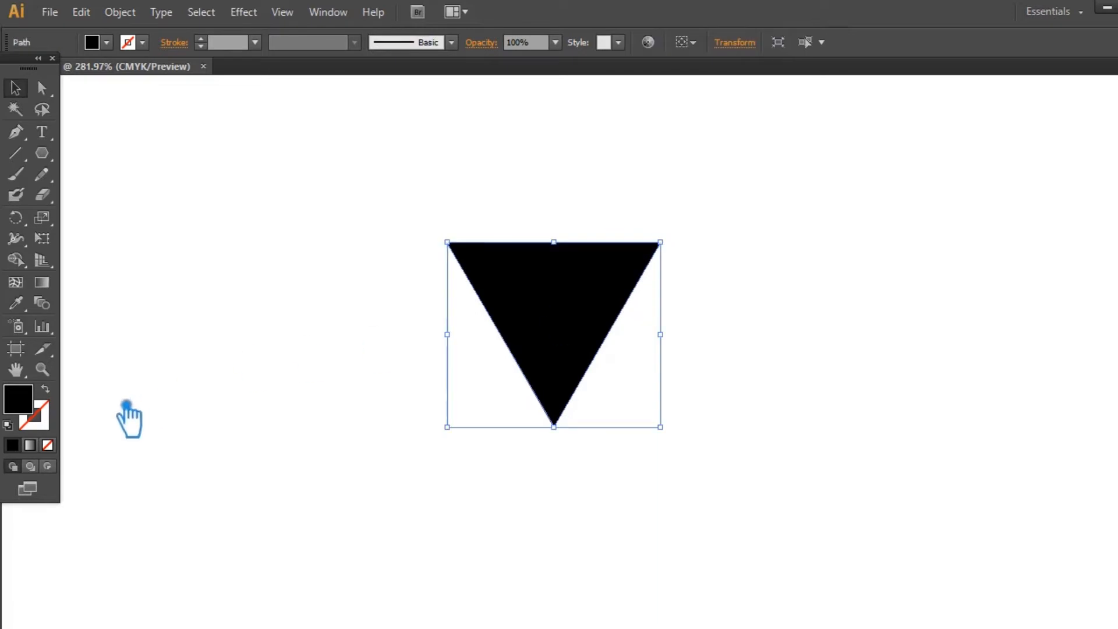
Give the inverted triangle a black outline with no fill and a 9 pt stroke weight
left_click(46, 389)
left_click(44, 416)
left_click(201, 39)
left_click(201, 39)
left_click(201, 39)
left_click(201, 39)
left_click(201, 39)
left_click(201, 39)
left_click(201, 39)
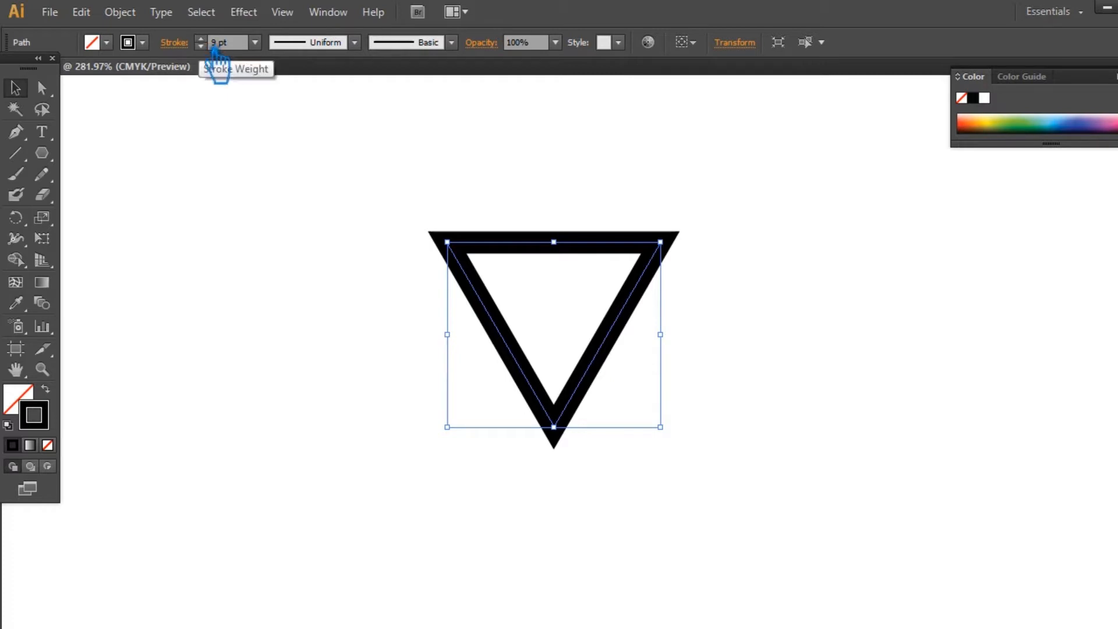
Nudge the triangle's two upper anchor points inward by equal amounts to make its top edge narrower
key("a")
left_click(448, 242)
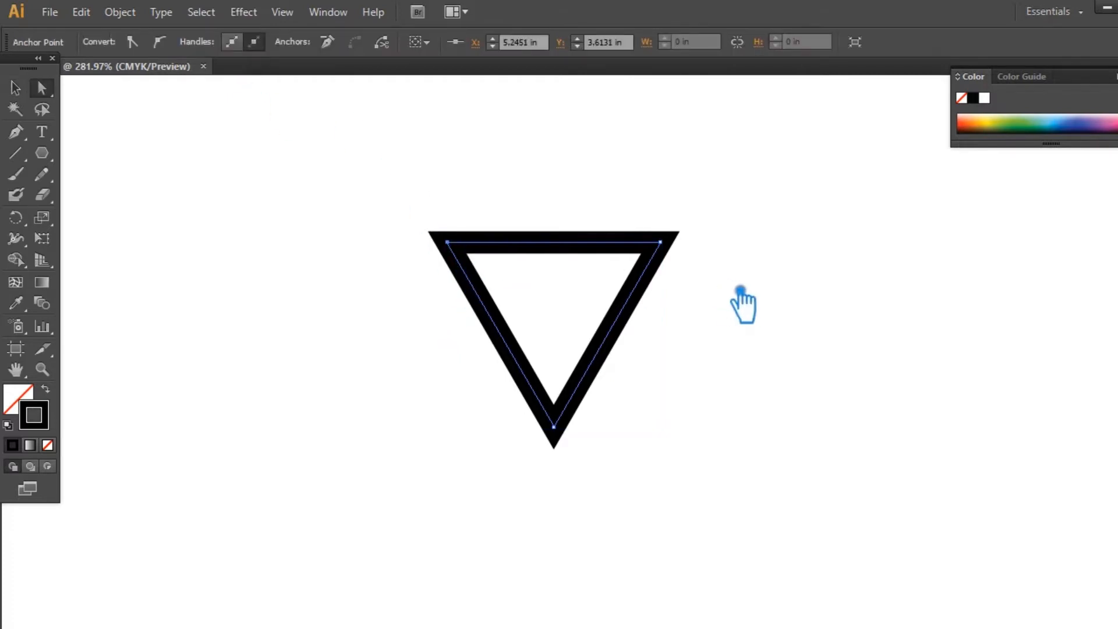
key("Right")
key("Right")
left_click(674, 250)
key("Left")
key("Left")
key("Left")
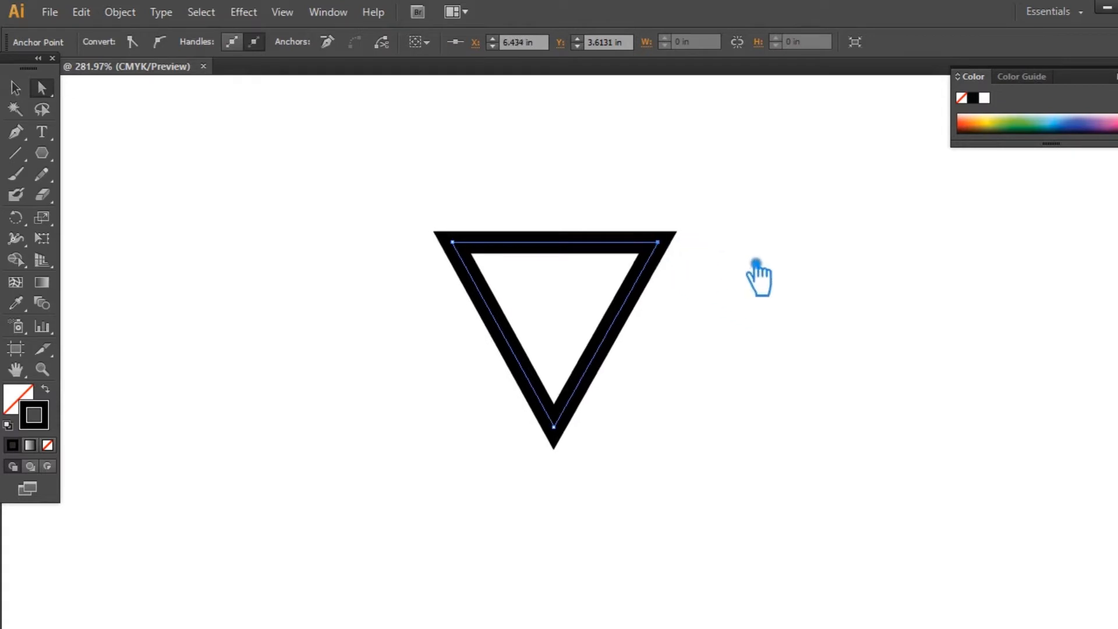
key("Left")
left_click(453, 242)
key("Right")
key("Right")
key("Right")
key("Right")
left_click_drag(683, 259, 668, 250)
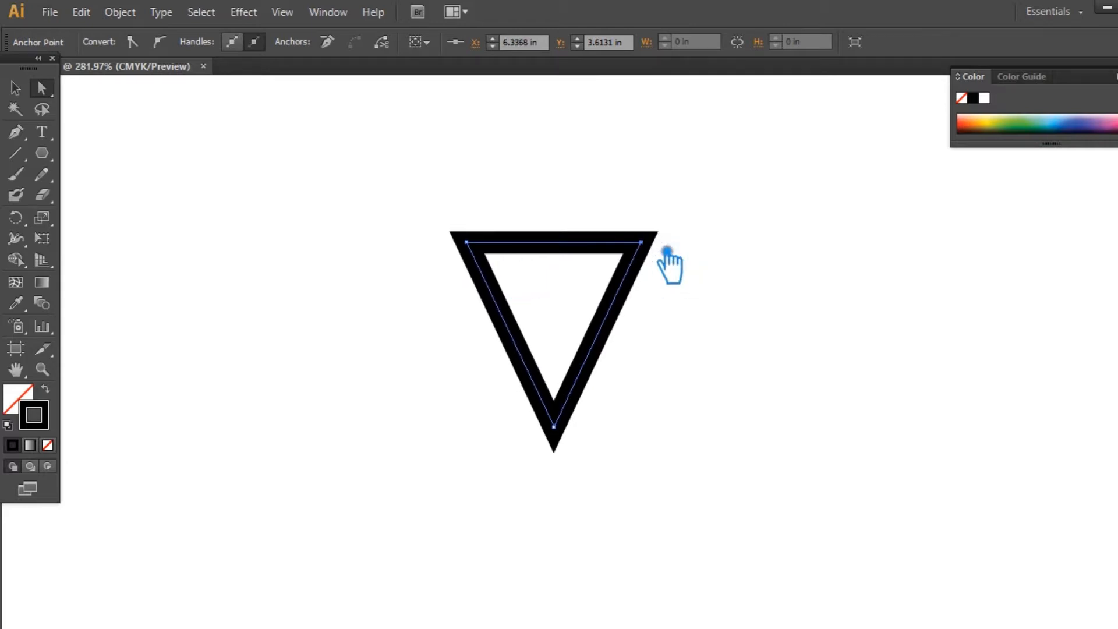
Nudge the triangle's lower anchor point down to about Y 4.74 in to lengthen the shape
left_click(557, 449)
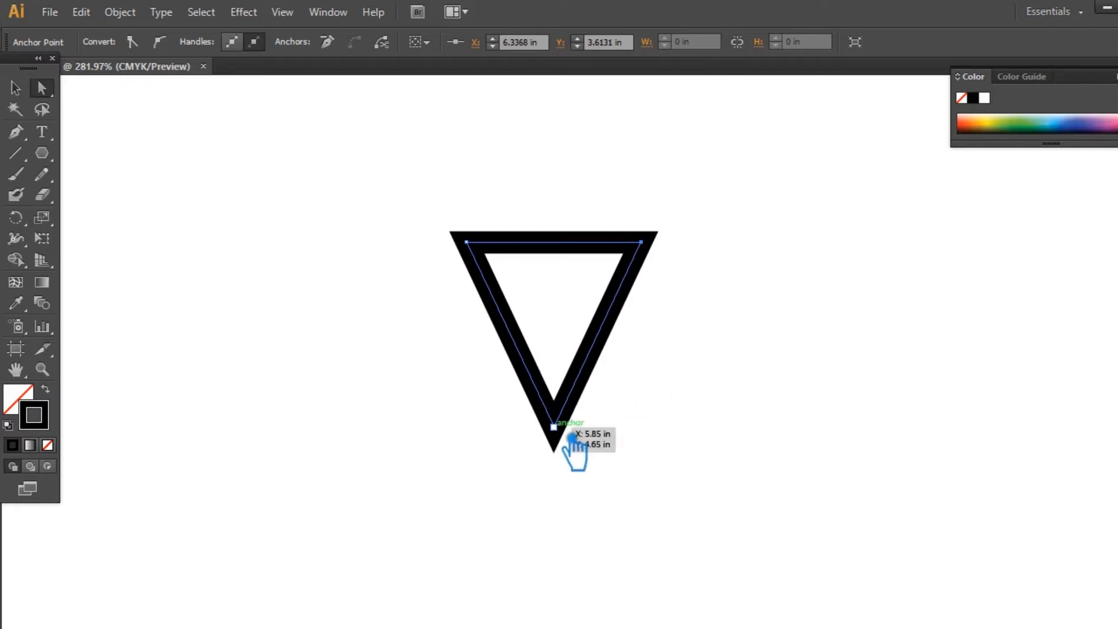
key("Down")
key("Down")
key("Down")
key("Down")
key("Down")
key("Down")
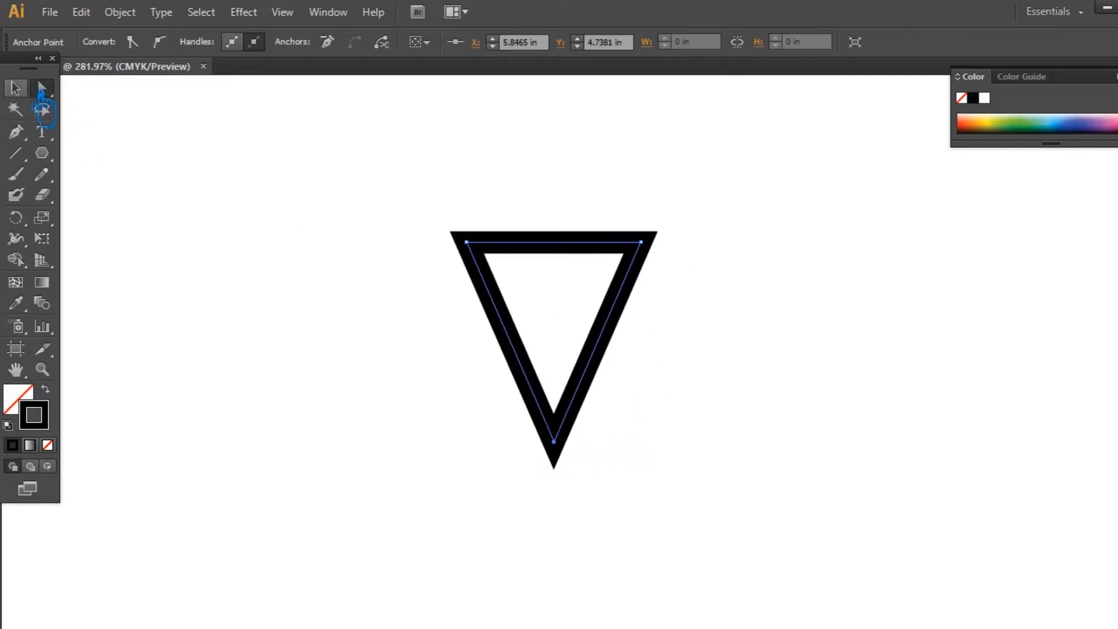
Reselect the whole triangle and set its stroke weight to 10 pt
left_click(15, 88)
left_click(1117, 70)
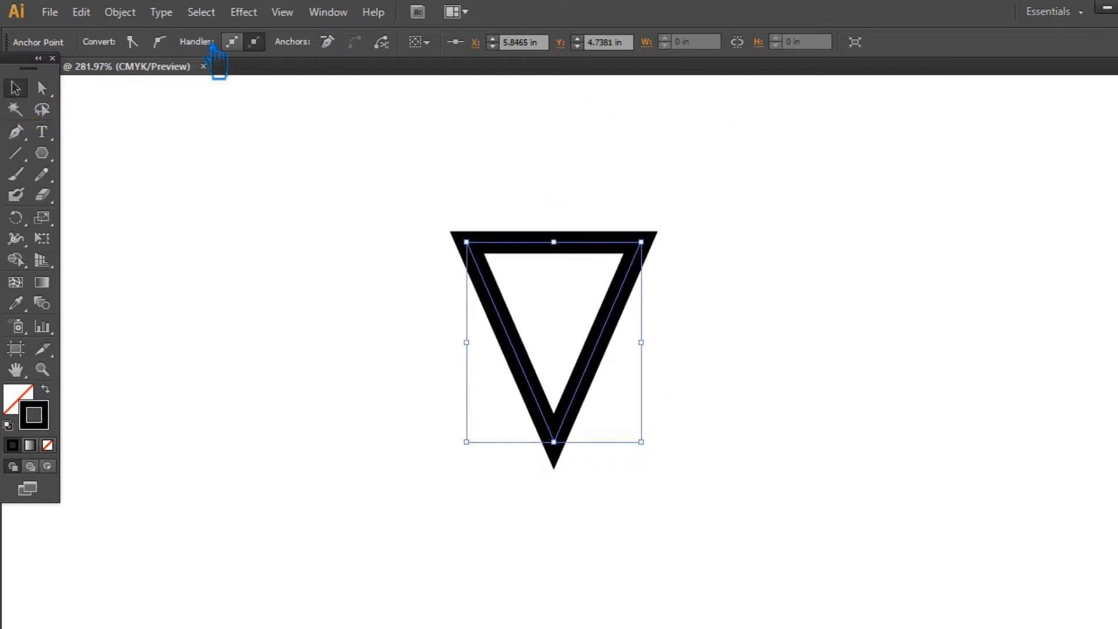
left_click(311, 200)
left_click(545, 245)
left_click(202, 39)
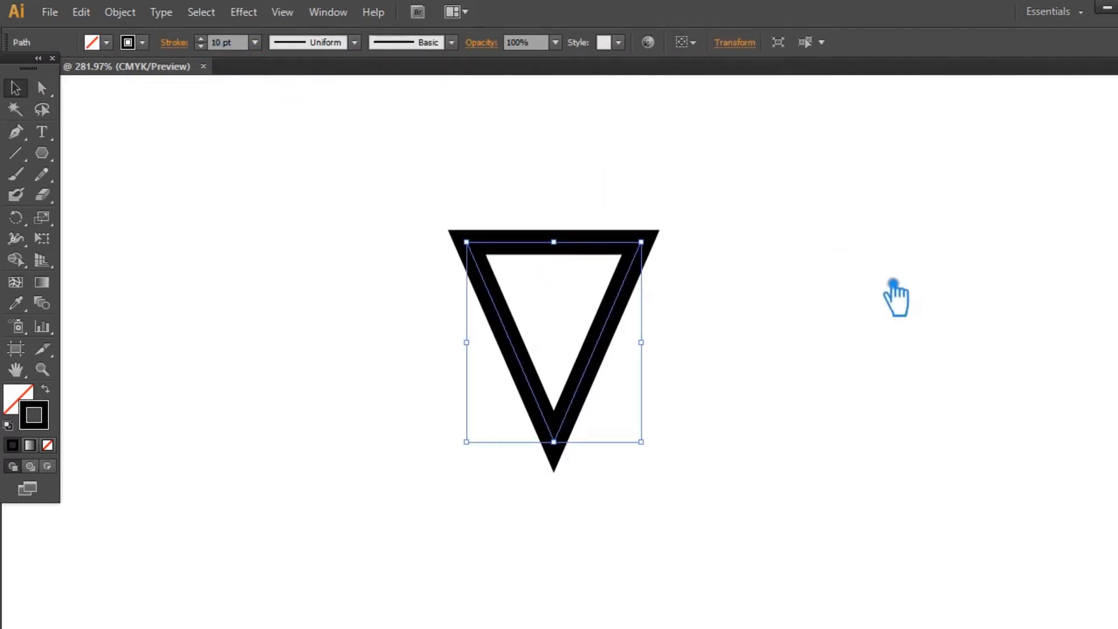
Duplicate the triangle horizontally to the right so the two overlap and form a W
left_click(702, 367)
left_click(609, 354)
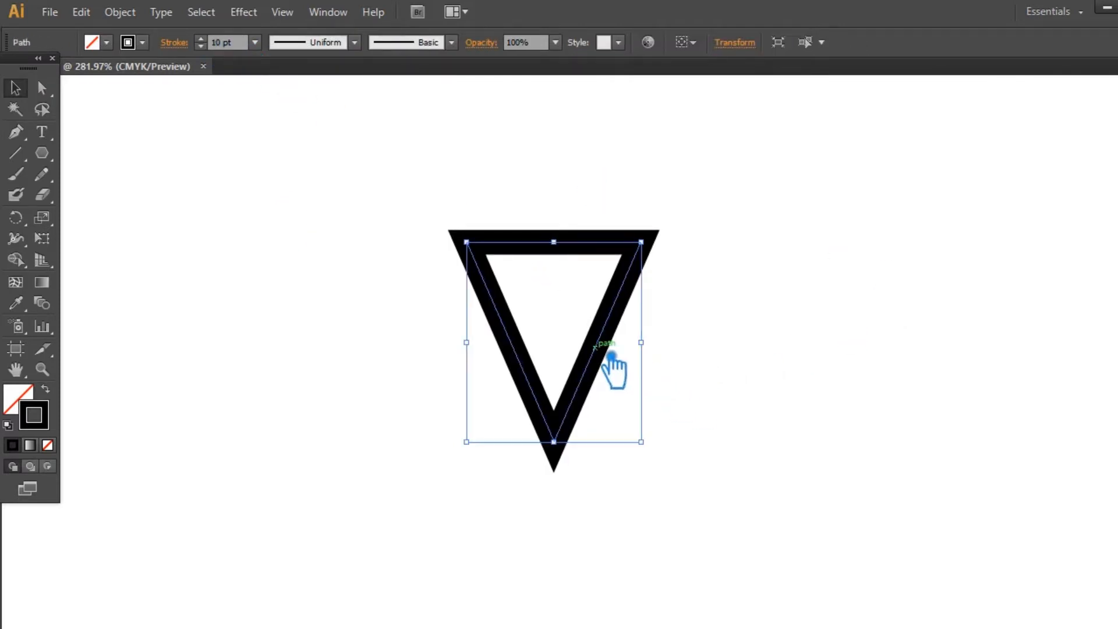
left_click(717, 392)
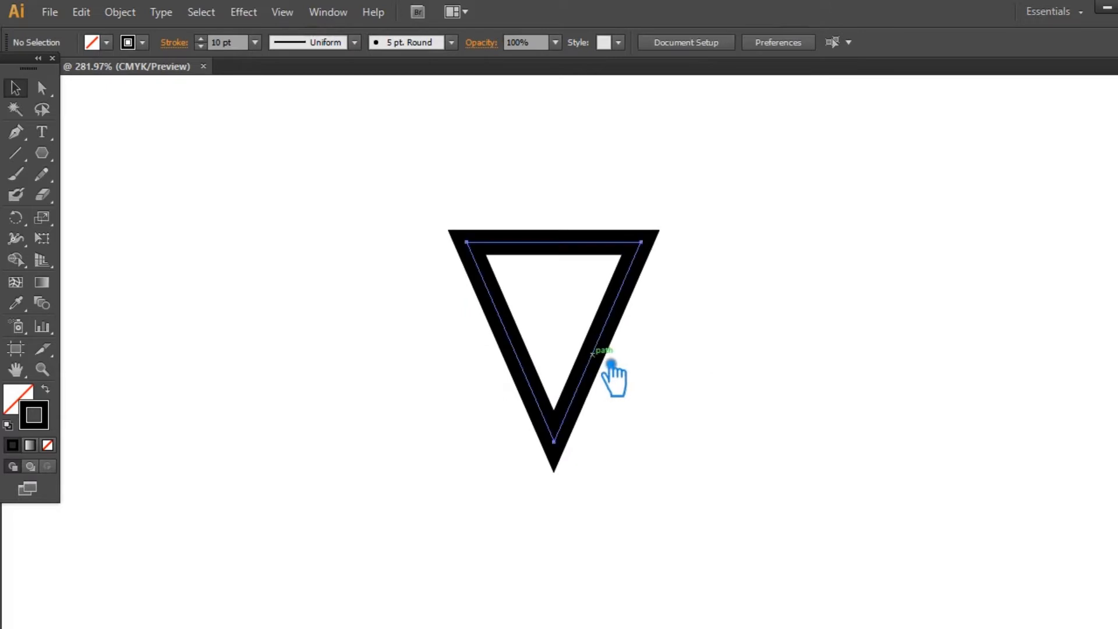
left_click_drag(610, 364, 678, 364)
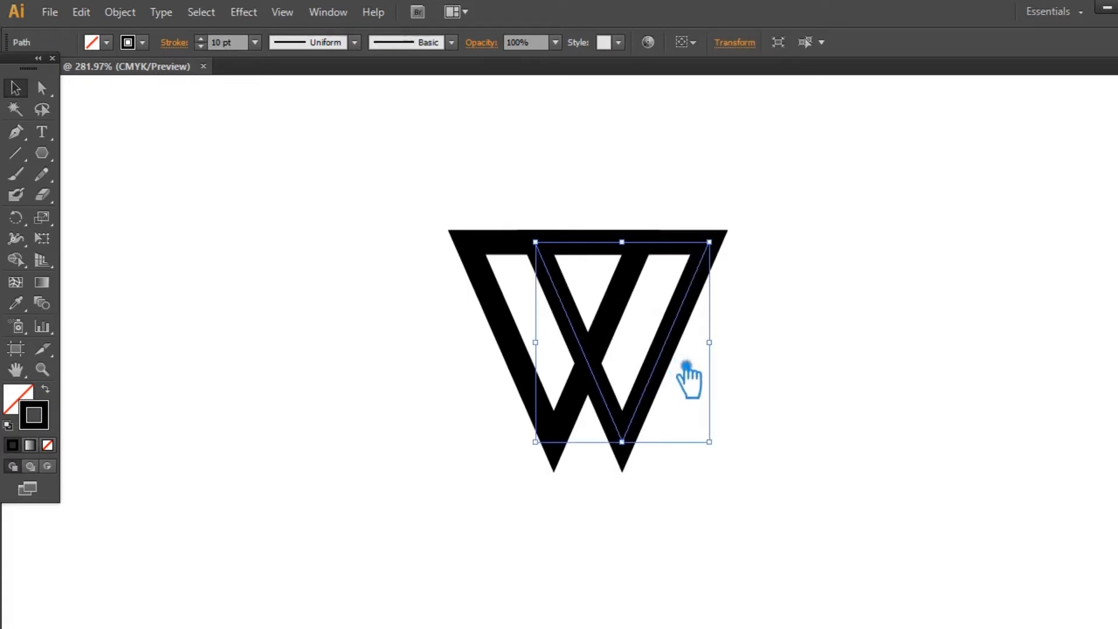
left_click(801, 331)
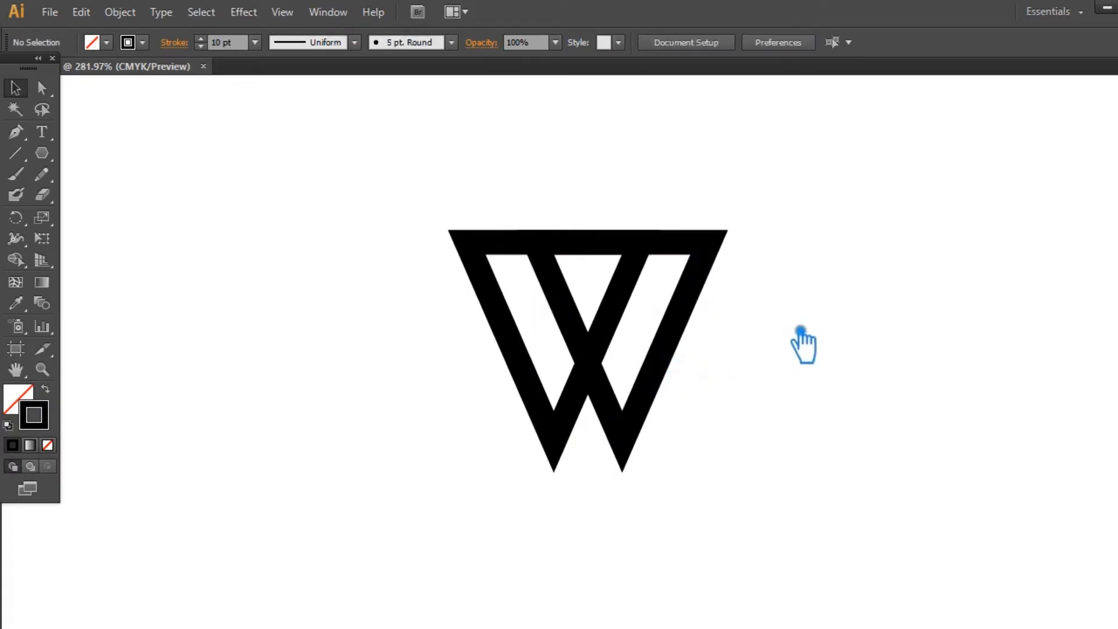
left_click_drag(41, 153, 140, 152)
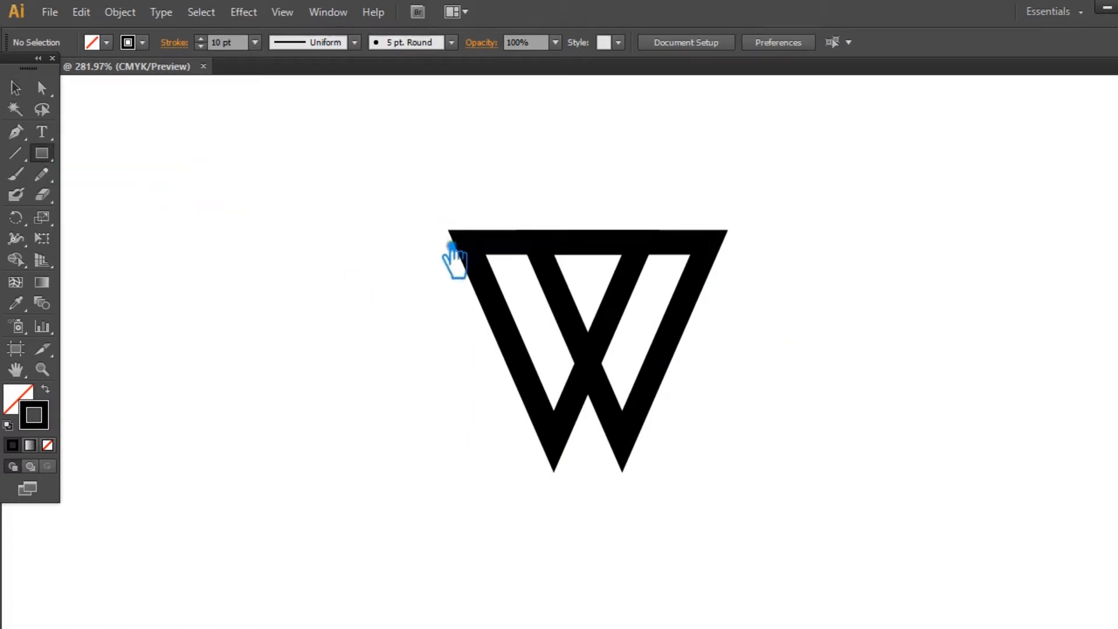
left_click_drag(467, 256, 744, 490)
key("ctrl+z")
Select both triangles and expand their strokes into filled shapes
left_click(15, 87)
left_click_drag(720, 457, 368, 175)
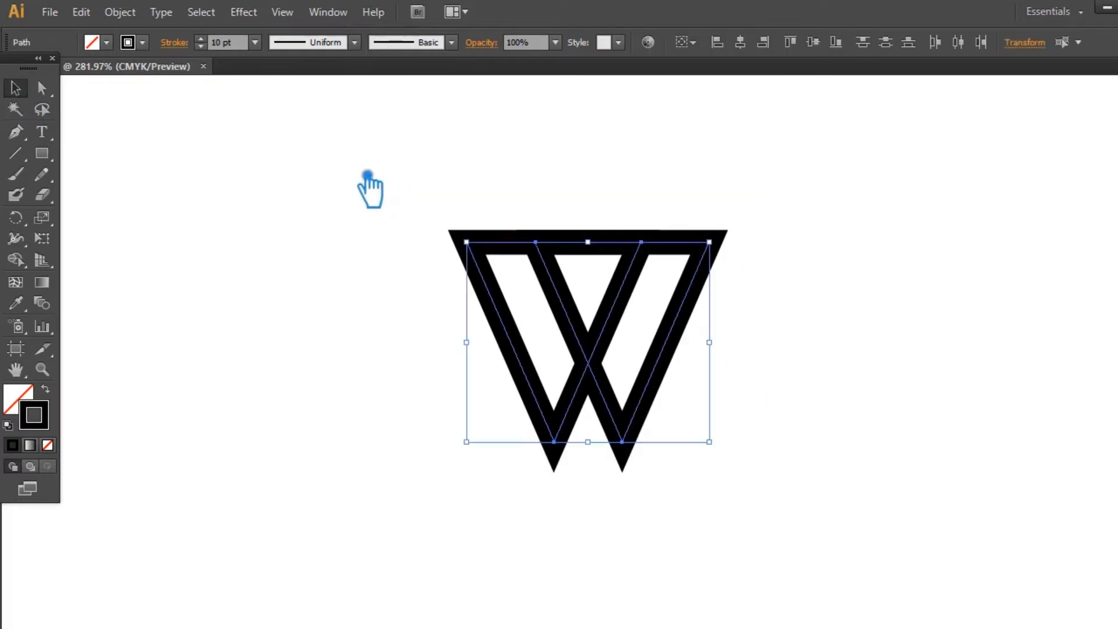
left_click(137, 17)
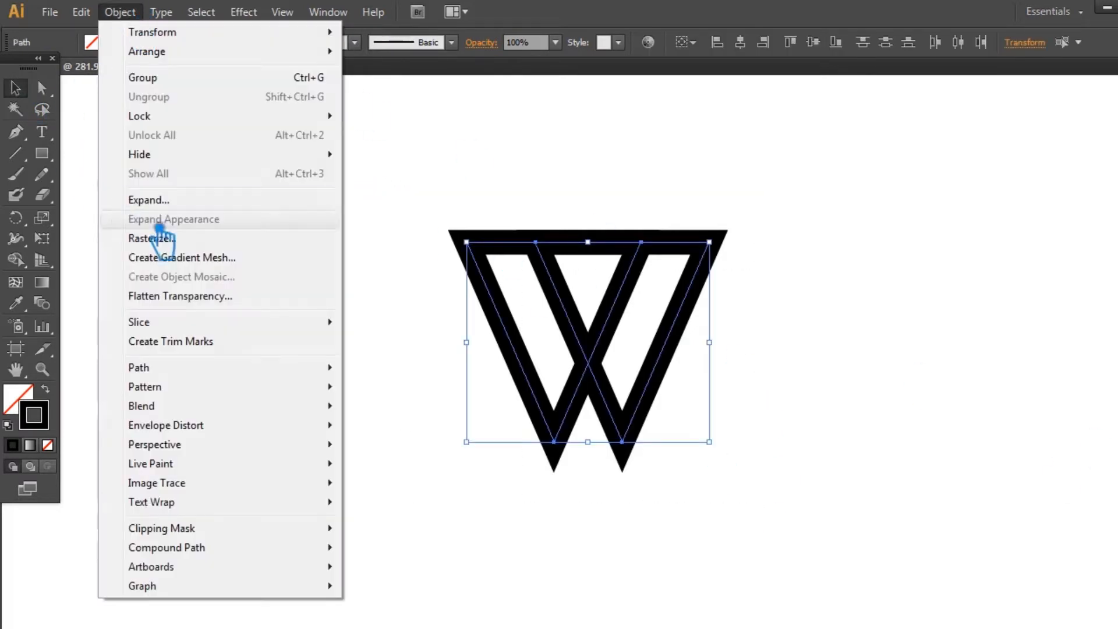
left_click(153, 200)
left_click(871, 379)
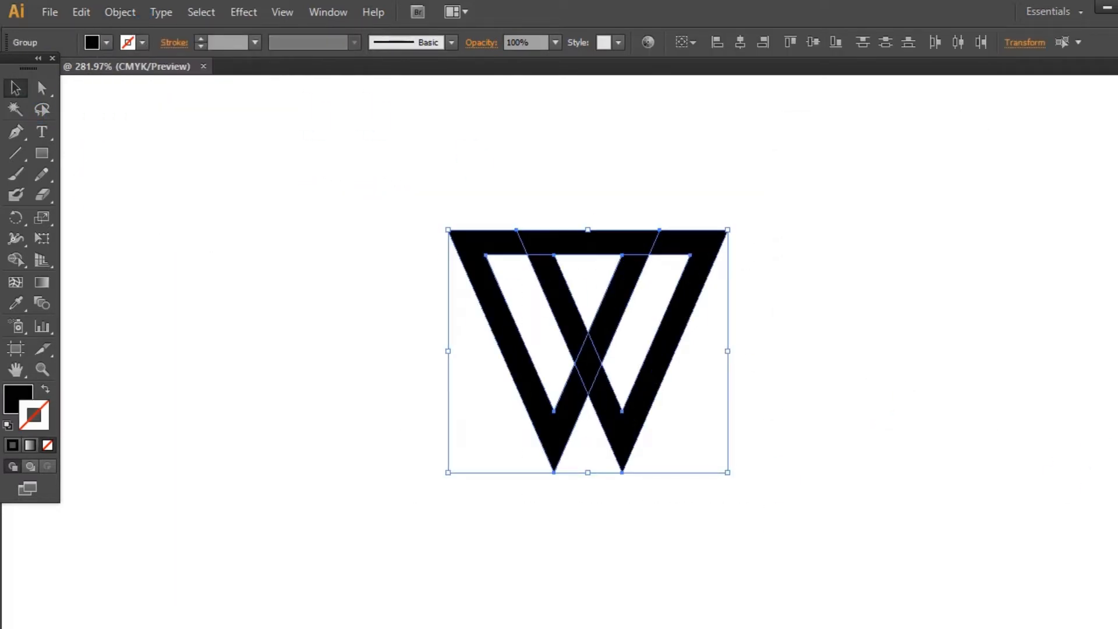
Split the overlapping triangle shapes into separate pieces with the Pathfinder Divide operation
key("ctrl+shift+F9")
left_click(976, 512)
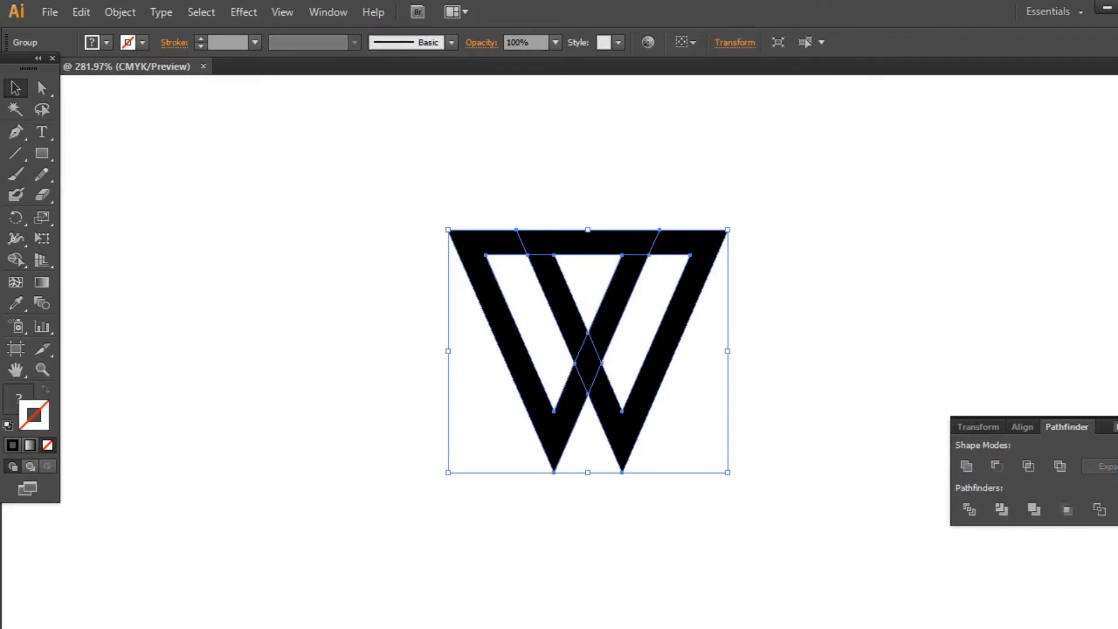
key("ctrl+shift+F9")
left_click(897, 350)
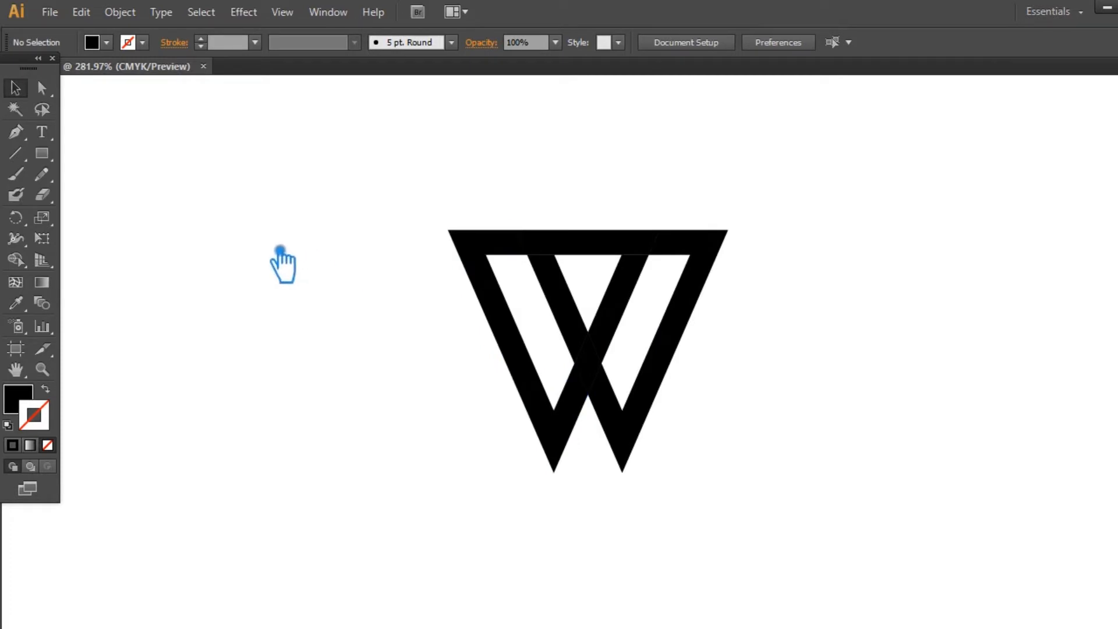
Draw a rectangle matching the outer bounds of the W shape, with a black stroke and no fill
left_click(41, 153)
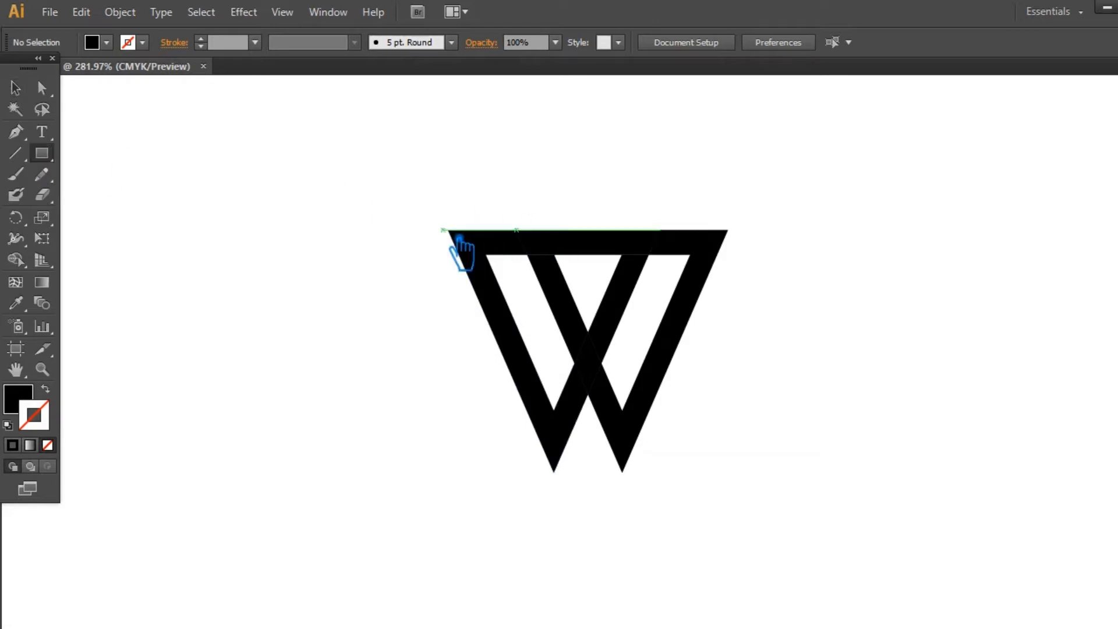
mouse_move(448, 231)
left_mouse_down()
mouse_move(711, 414)
mouse_move(728, 472)
left_mouse_up()
left_click(46, 390)
Set the rectangle's stroke weight to 10 pt and deselect it
left_click(202, 39)
double_click(202, 39)
left_click(202, 39)
left_click(202, 39)
left_click(203, 39)
left_click(202, 39)
left_click(202, 39)
left_click(202, 39)
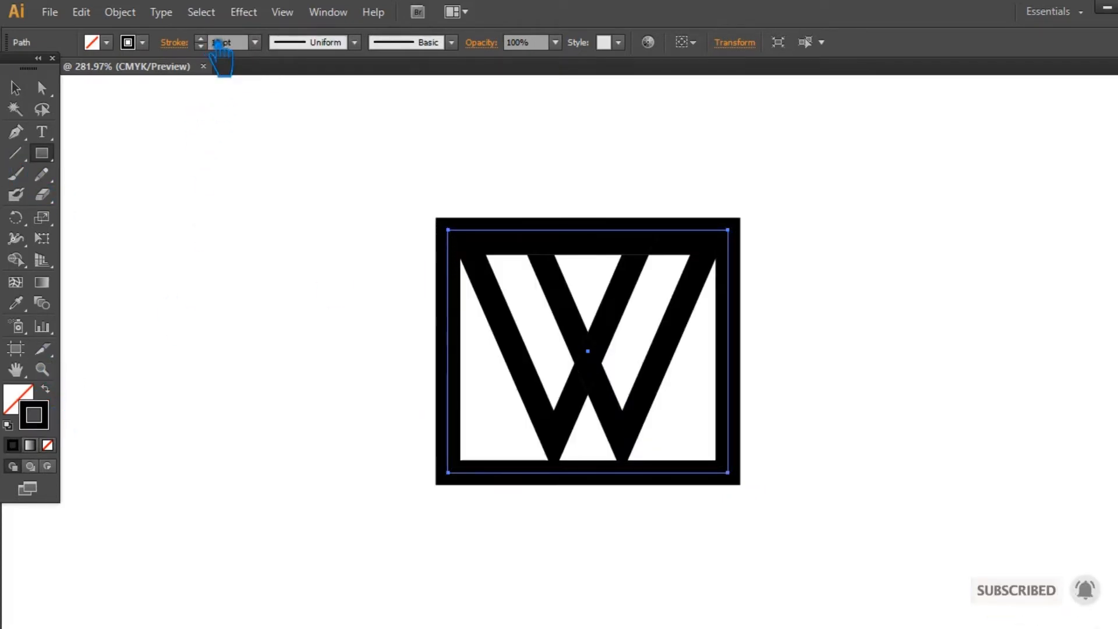
left_click(15, 88)
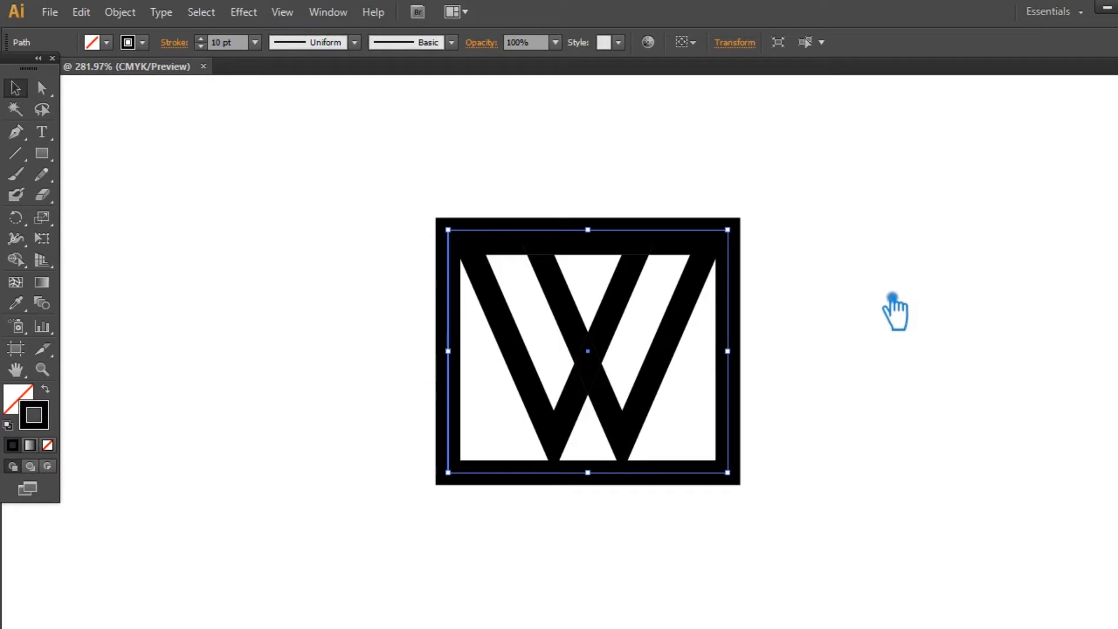
left_click(952, 267)
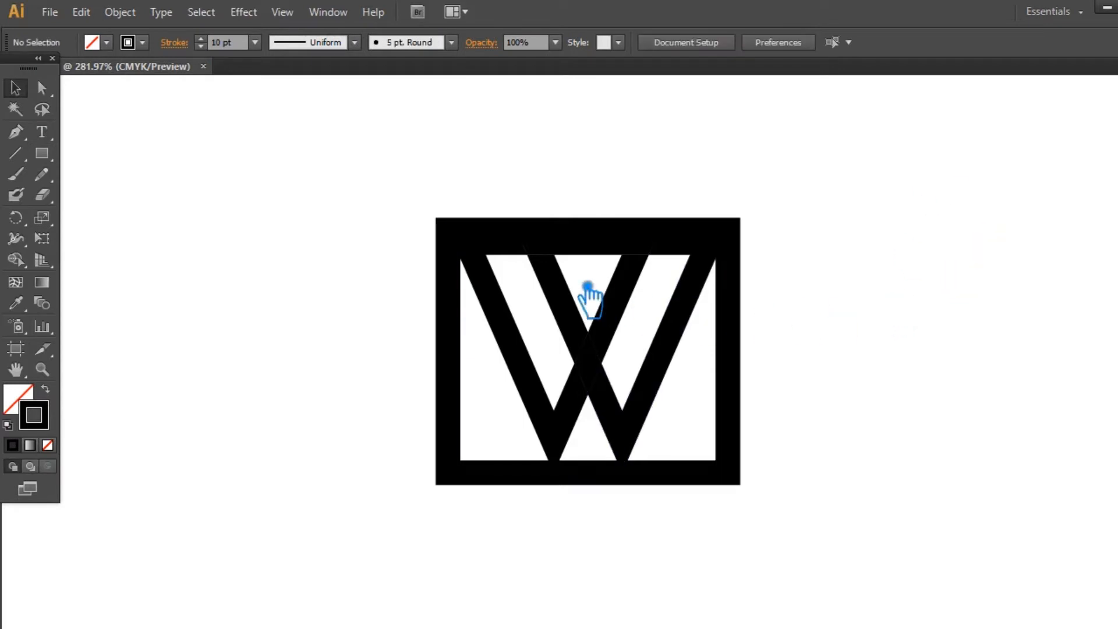
Change the rectangular frame's stroke color to dark gray
left_click(593, 243)
key("ctrl+shift+a")
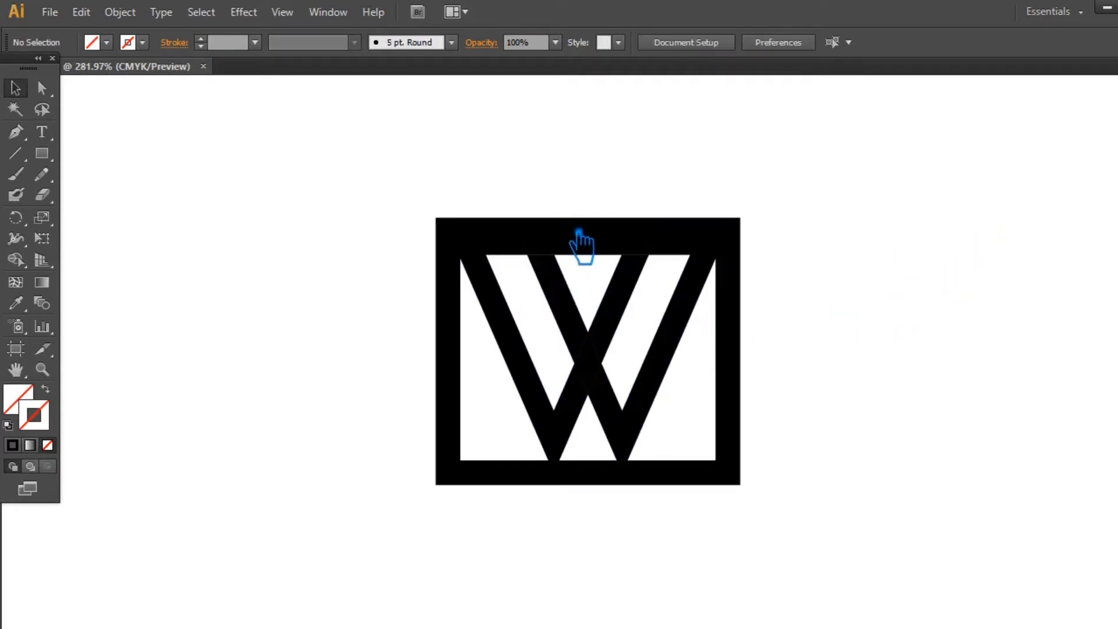
left_click(737, 485)
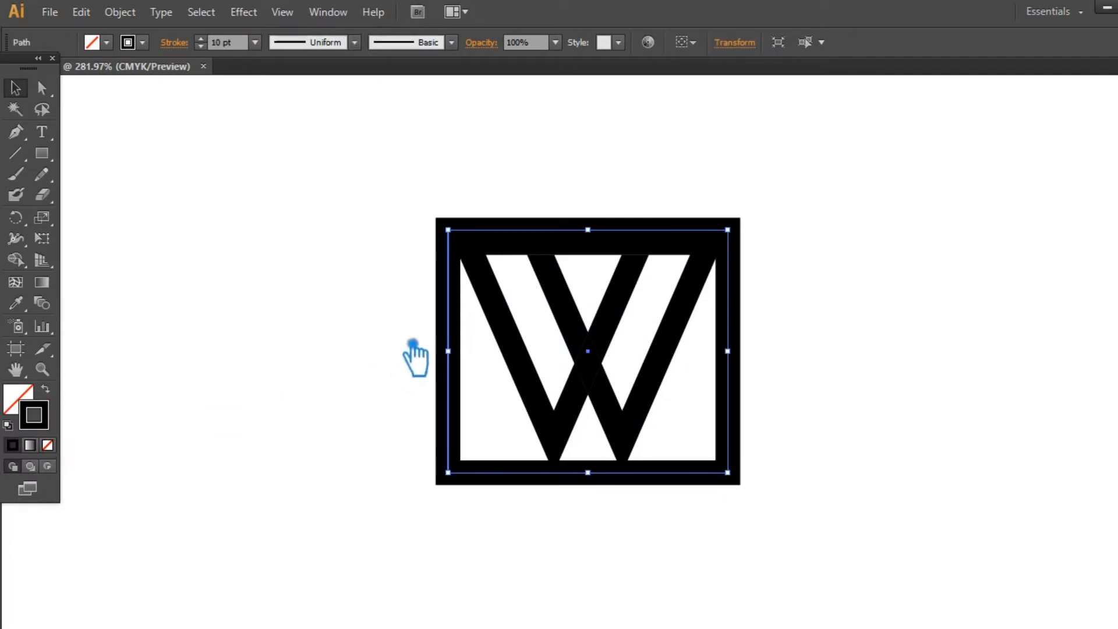
double_click(41, 422)
left_click(377, 304)
left_click(774, 147)
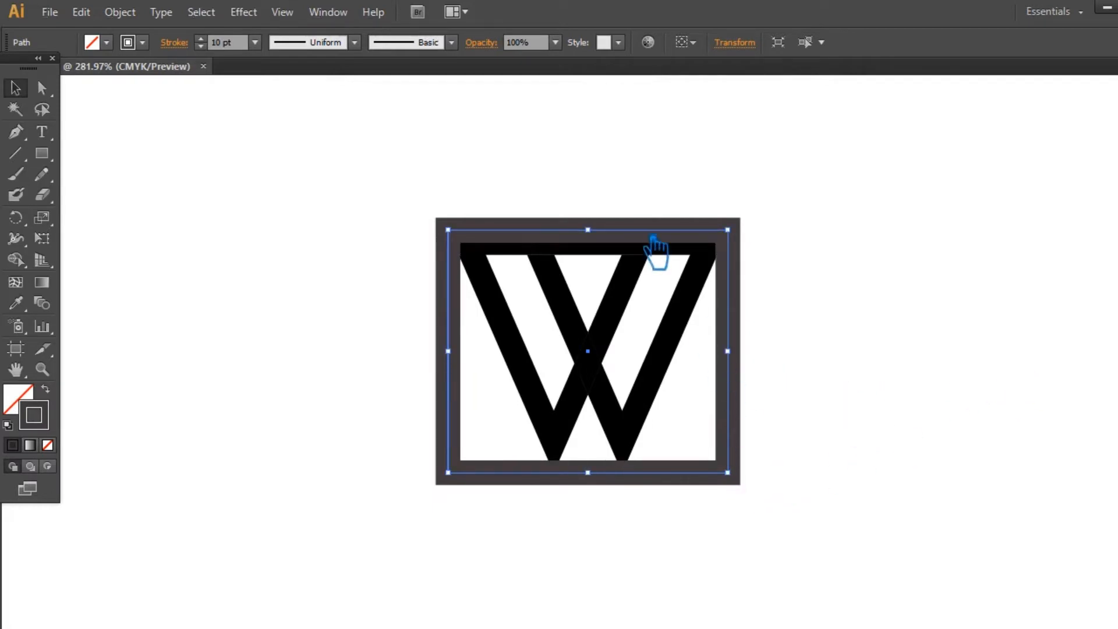
Reduce the frame's height symmetrically about its center until its upper border covers the horizontal bar of the W
left_click_drag(604, 239, 639, 297)
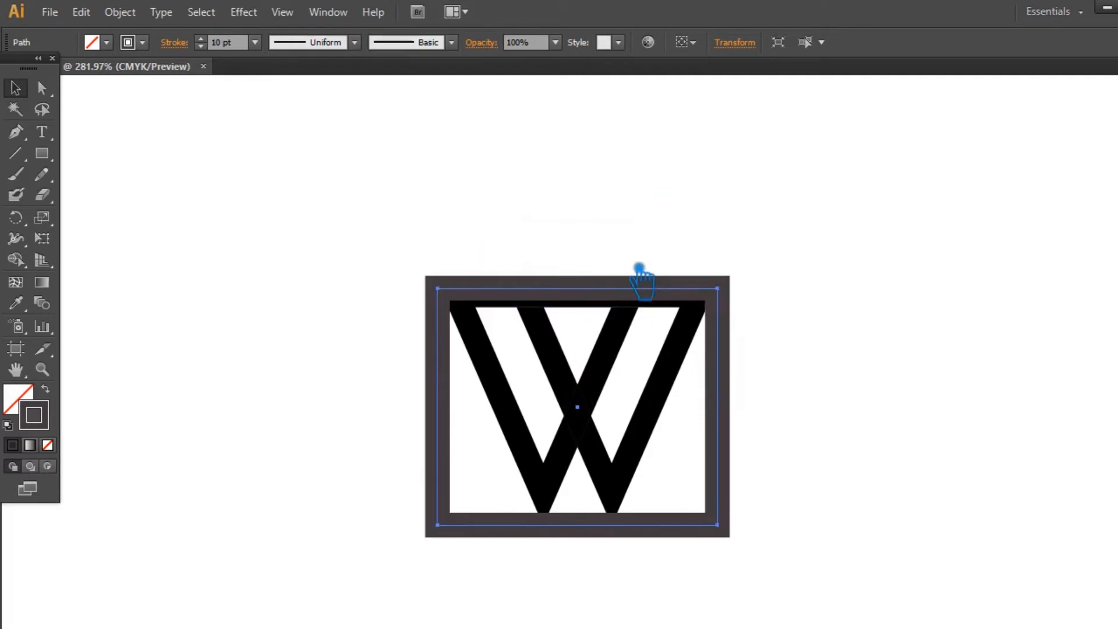
key("ctrl+plus")
key("ctrl+plus")
key("ctrl+plus")
key("ctrl+plus")
left_click_drag(602, 158, 606, 175)
key("ctrl+minus")
key("ctrl+minus")
key("ctrl+minus")
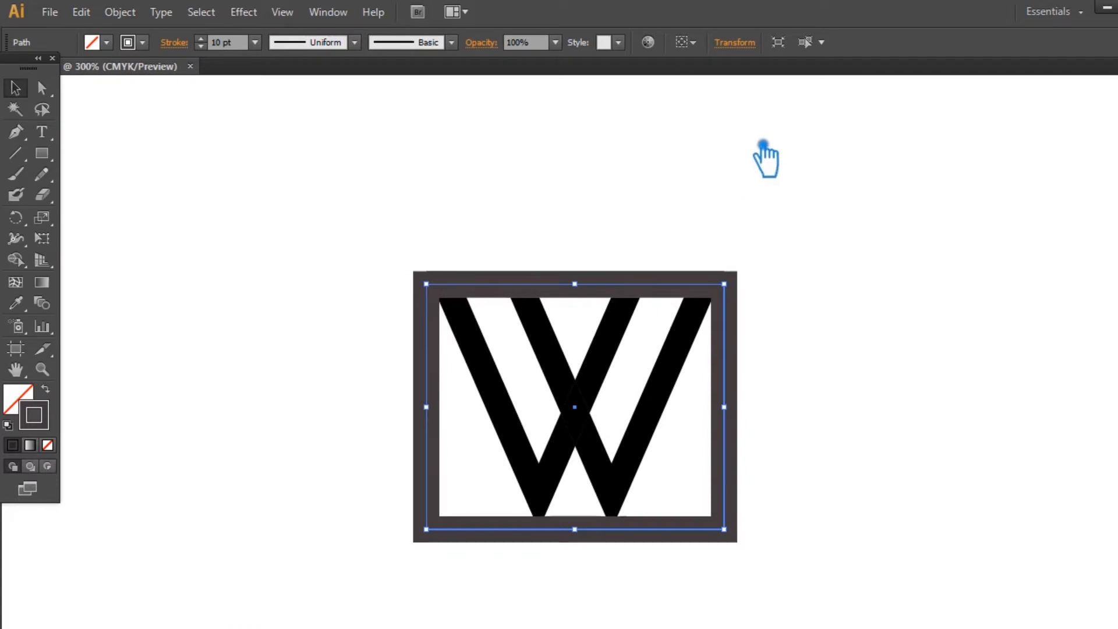
Duplicate the frame as a larger concentric rectangle around the first one, with a 6 pt stroke
left_click(827, 428)
left_click(735, 402)
key("shift+ctrl+b")
key("shift+ctrl+b")
left_click_drag(725, 284, 796, 247)
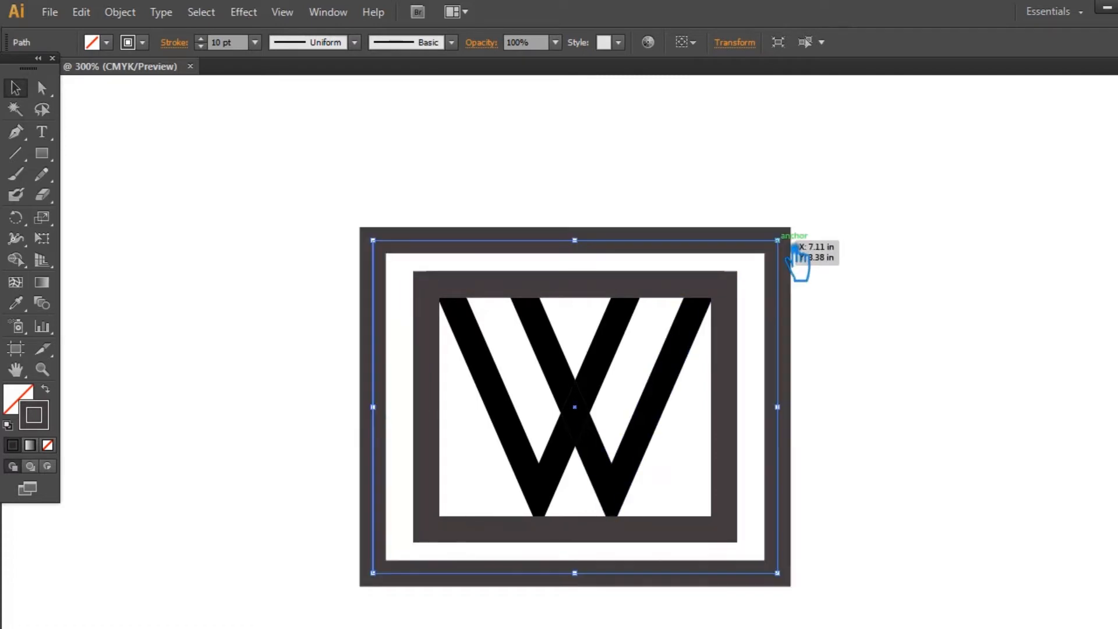
left_click(255, 42)
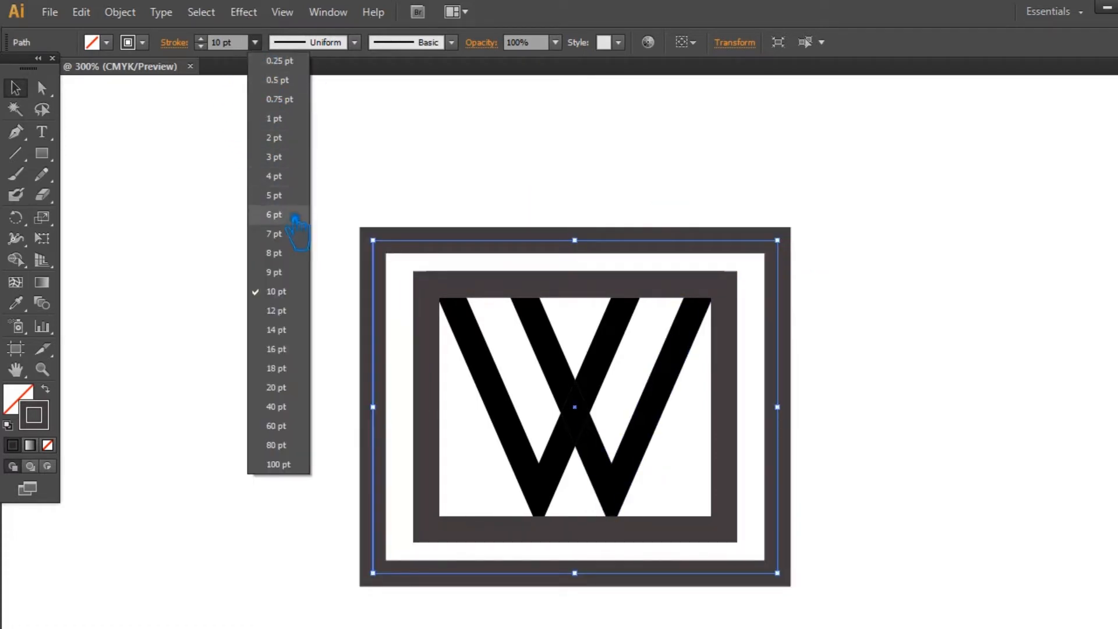
left_click(273, 214)
Duplicate the 6 pt frame in place and scale the copy from its center into a slightly larger outermost frame
key("ctrl+c")
key("ctrl+f")
key("ctrl+d")
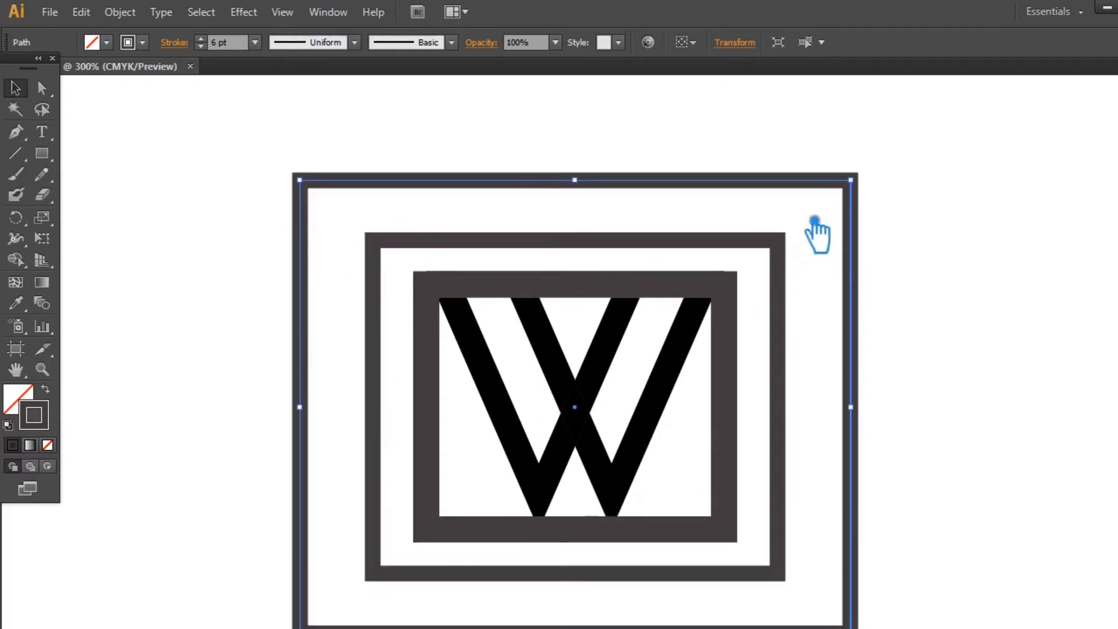
left_click_drag(849, 185, 836, 231)
left_click(914, 321)
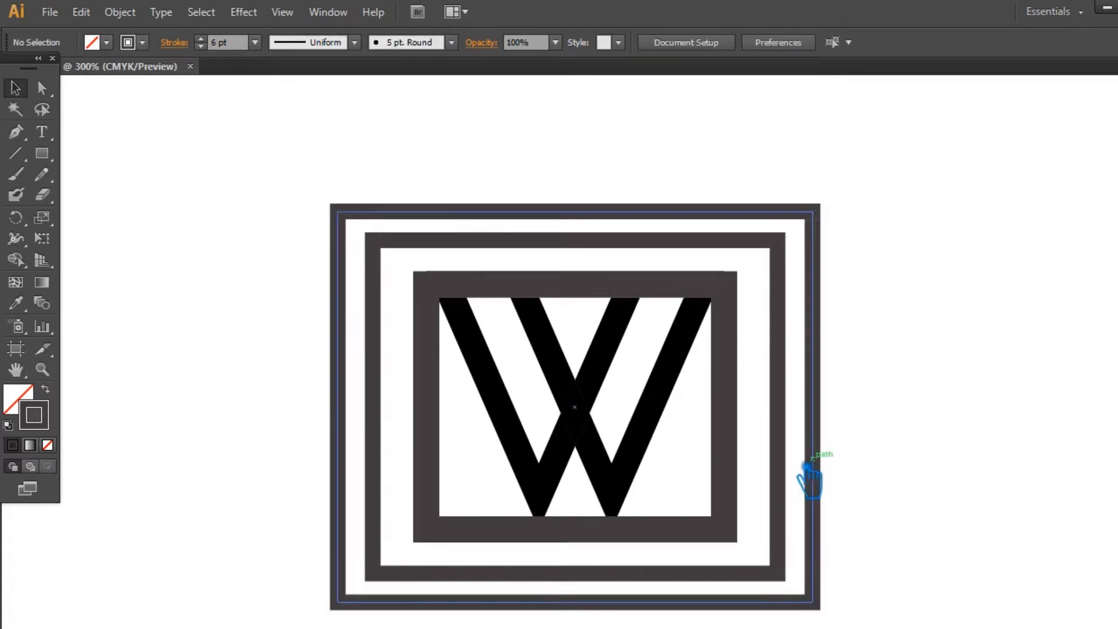
Expand the innermost frame's stroke into a filled shape
left_click(733, 450)
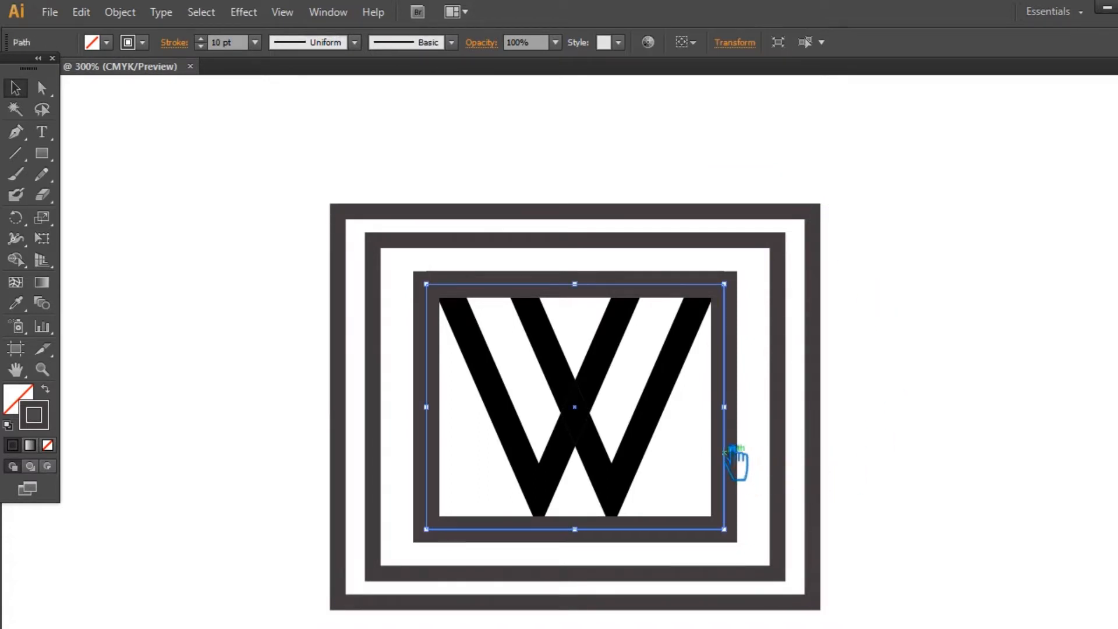
left_click(122, 12)
left_click(143, 197)
left_click(856, 374)
left_click(924, 379)
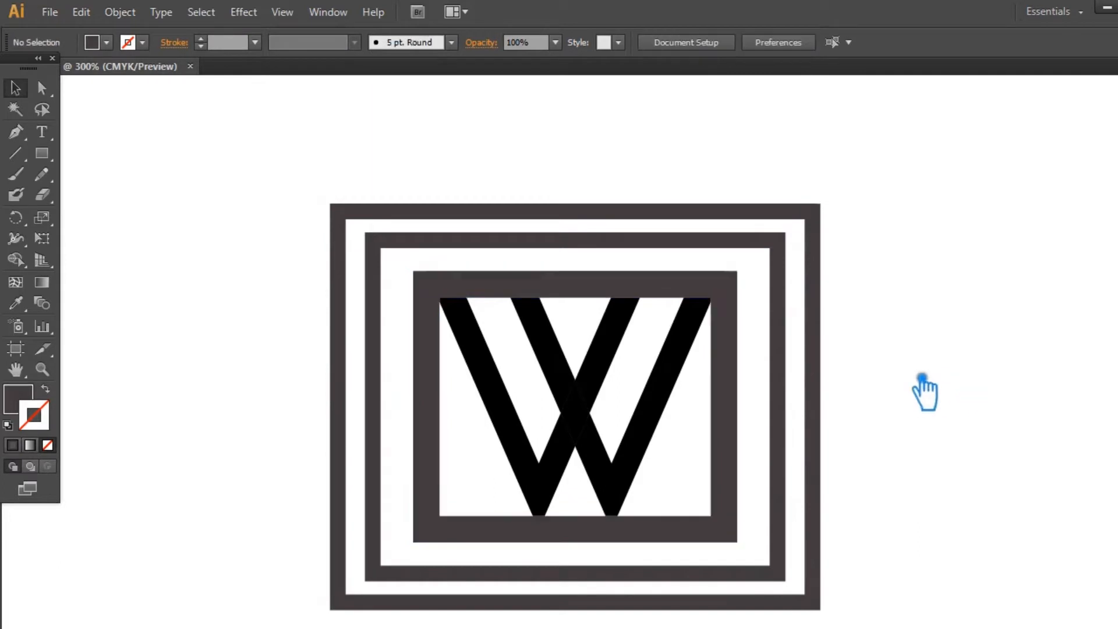
left_click_drag(751, 382, 489, 281)
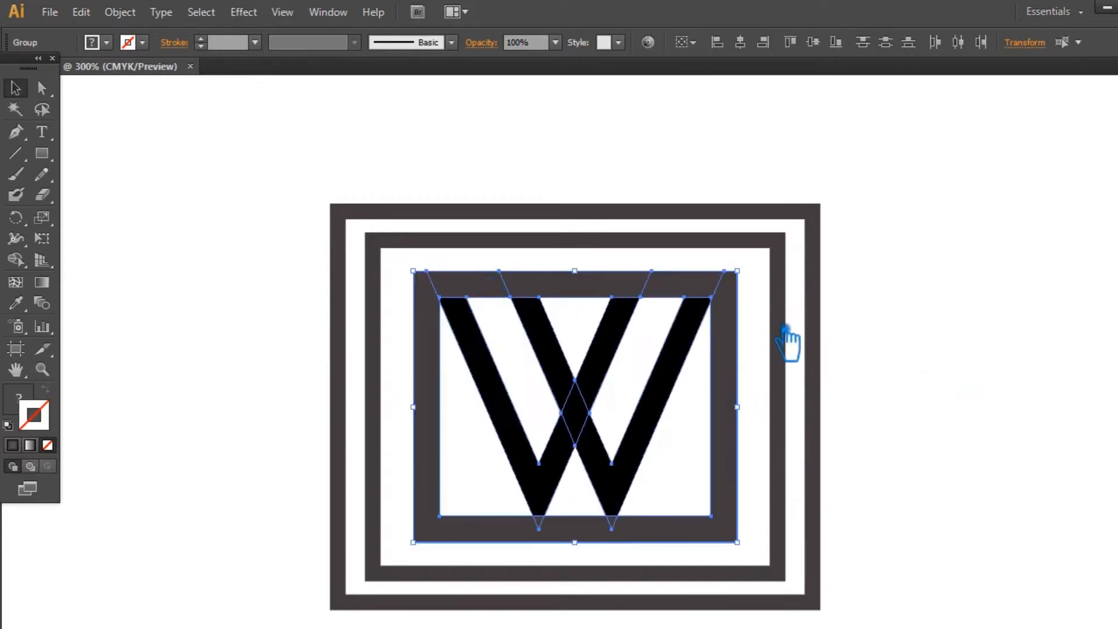
left_click(847, 338)
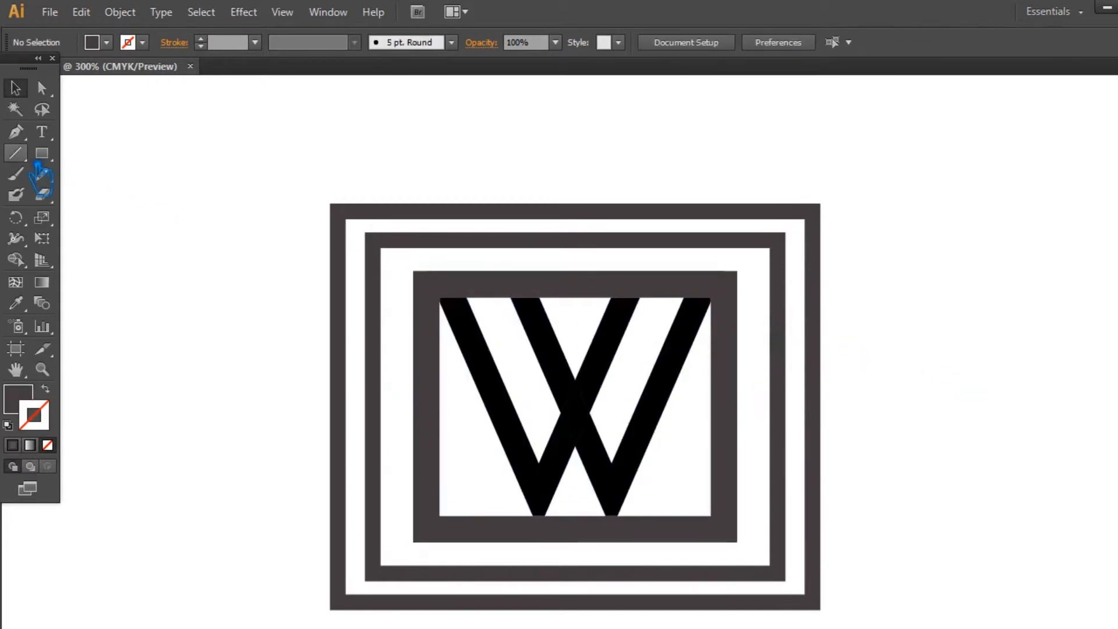
Draw a straight line along the inner edge of the W's left outer stroke, extended past both ends
left_click_drag(468, 299, 591, 515)
key("v")
left_click(997, 286)
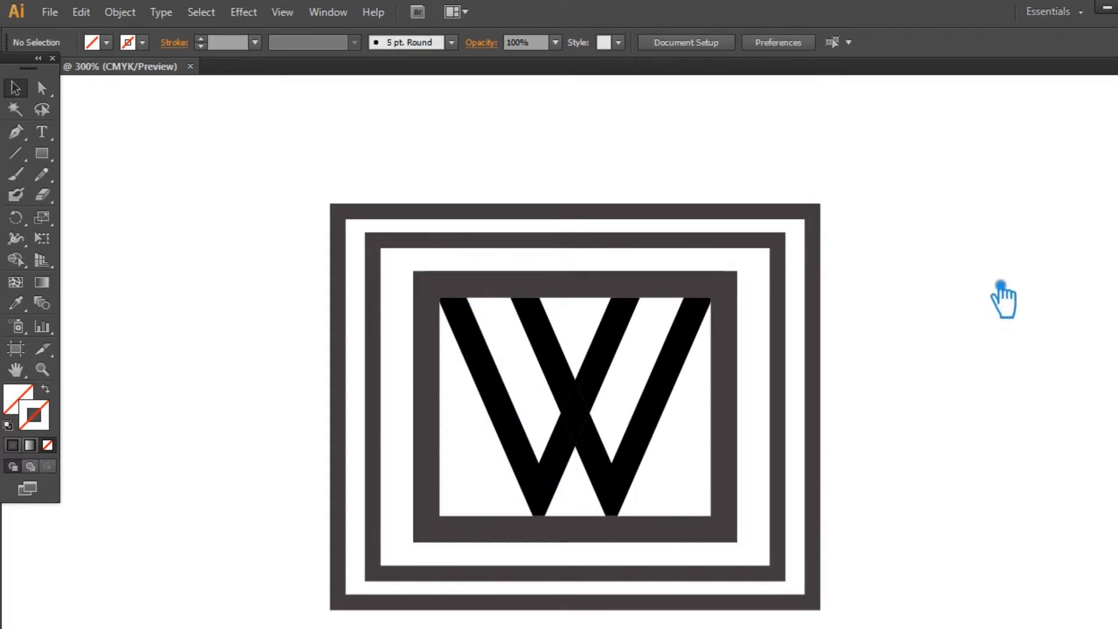
Draw a line along the inner edge of the W's right outer stroke and extend both ends past the stroke
left_click_drag(684, 298, 629, 473)
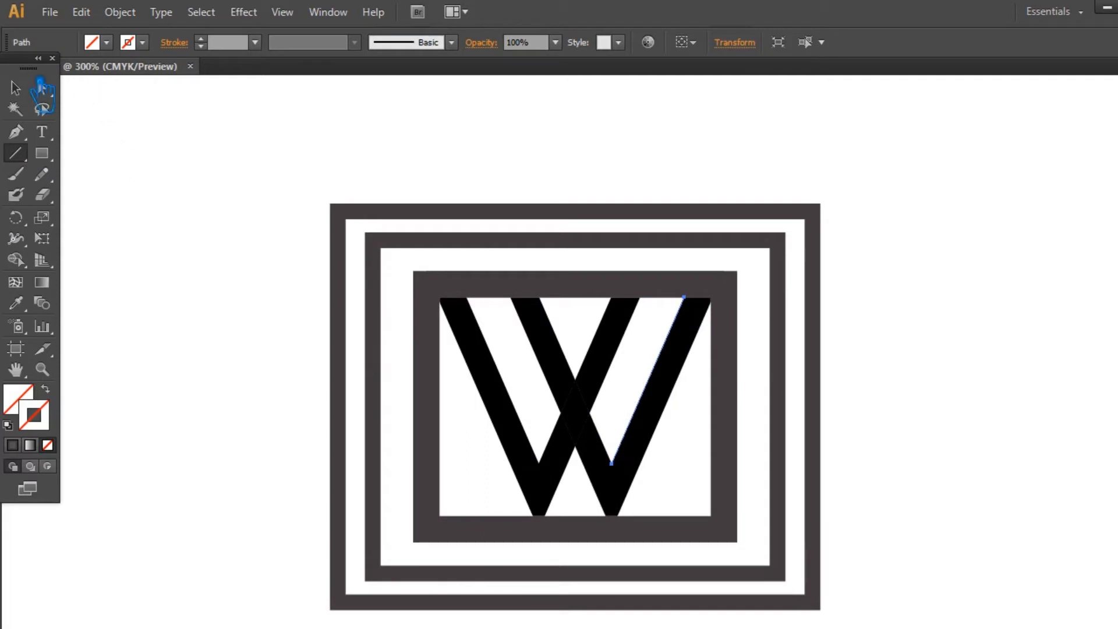
key("v")
left_click_drag(700, 302, 738, 265)
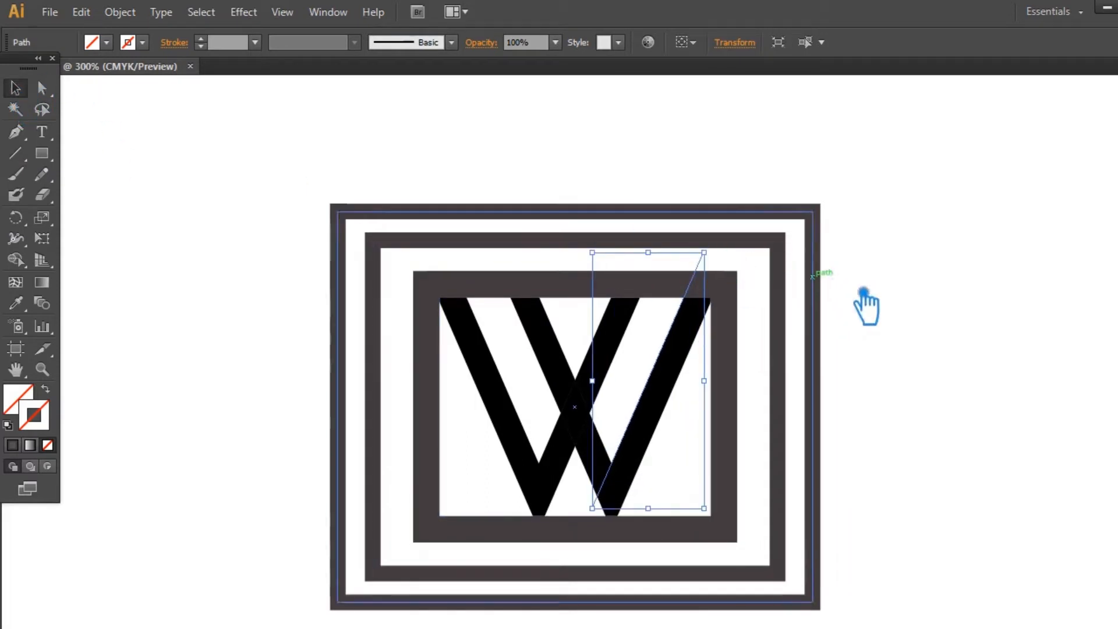
left_click(892, 319)
left_click_drag(754, 391, 415, 272)
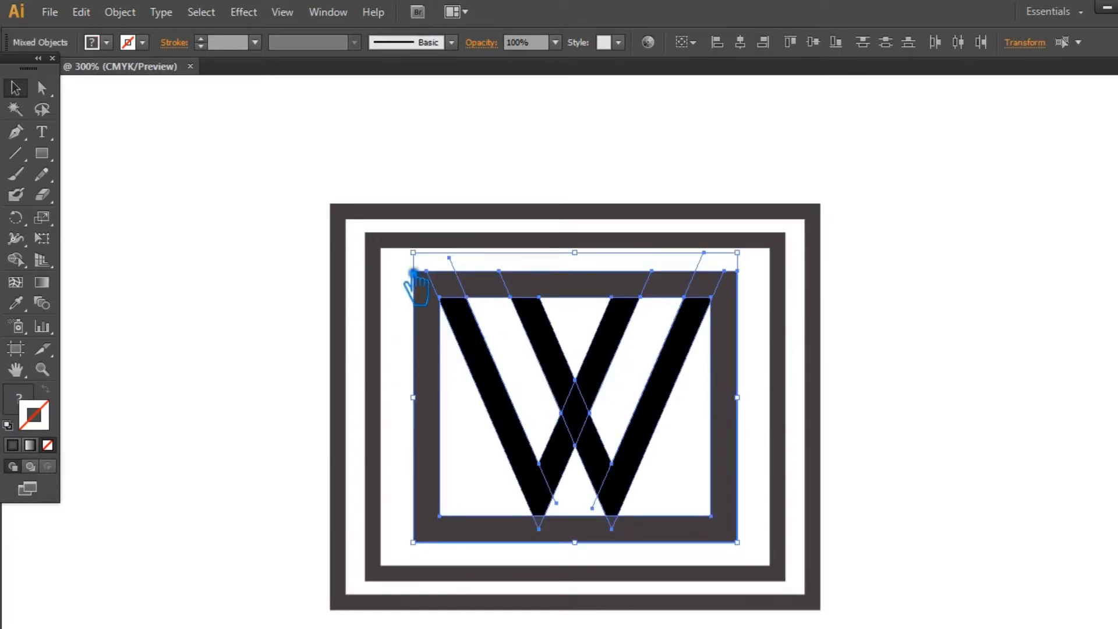
left_click(881, 365)
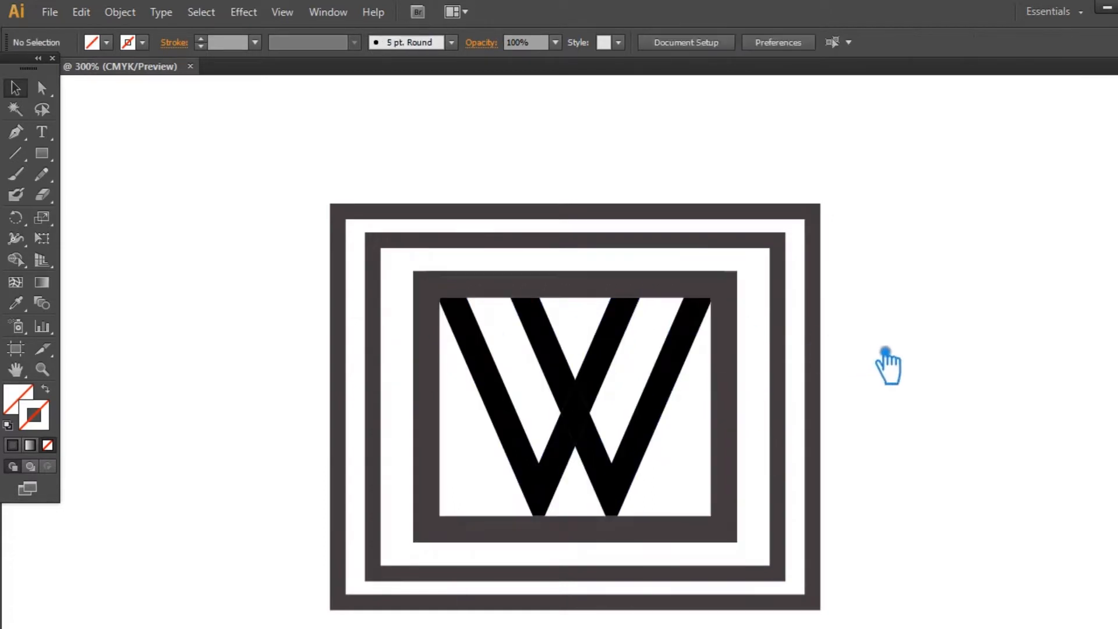
Draw a line along the outer edge of the W's left stroke and lengthen it from its center across the frame's borders
left_click(15, 153)
left_click_drag(455, 311, 555, 536)
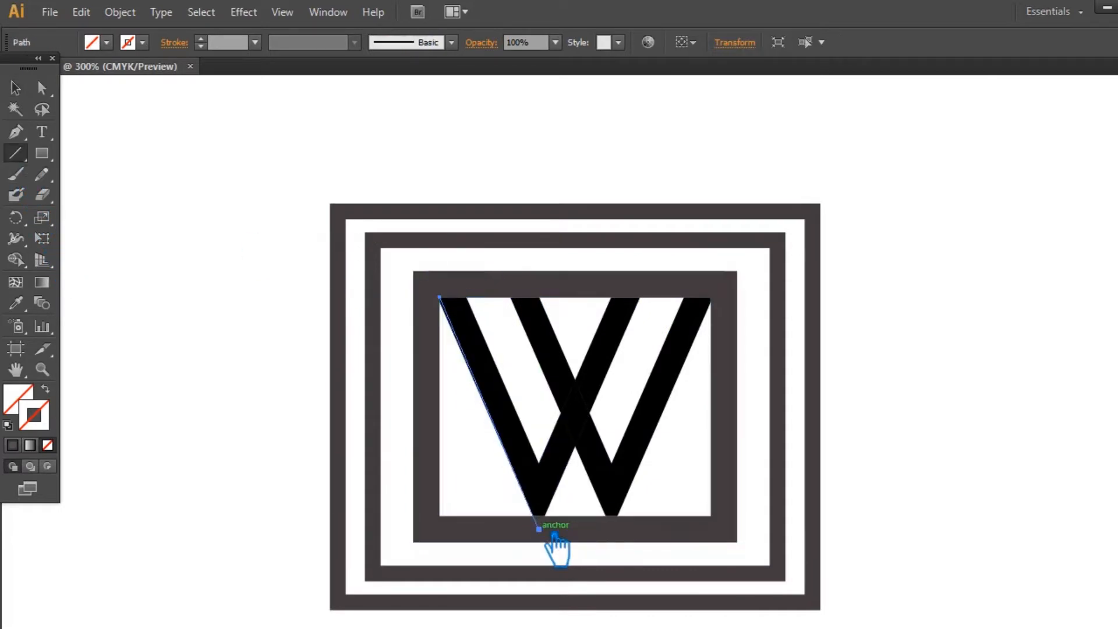
left_click(297, 282, "ctrl")
left_click_drag(456, 311, 553, 536)
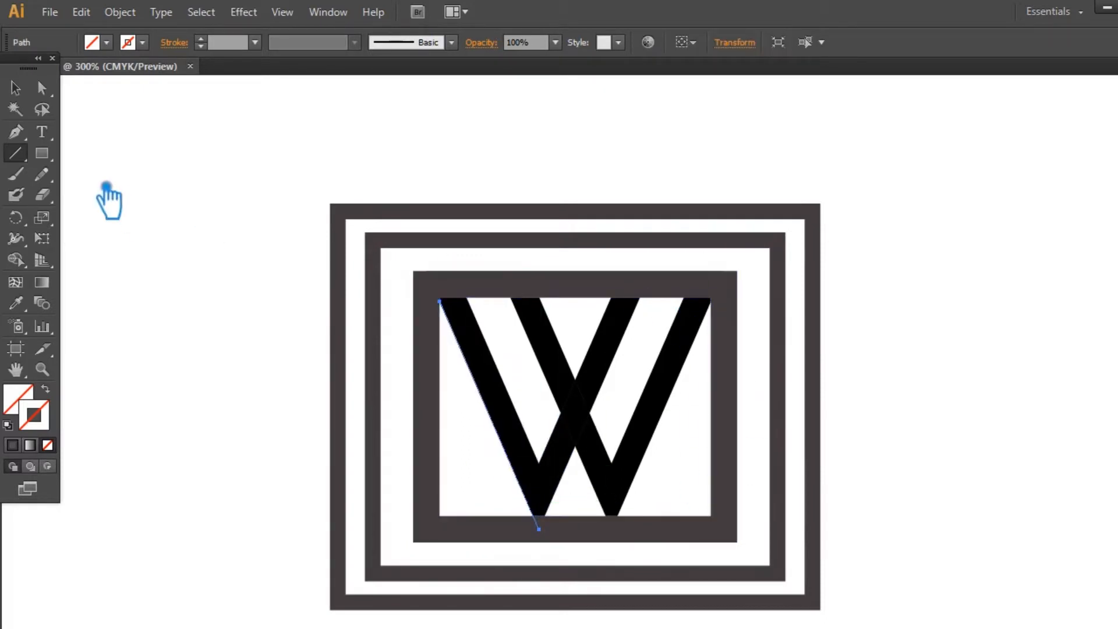
left_click(28, 90)
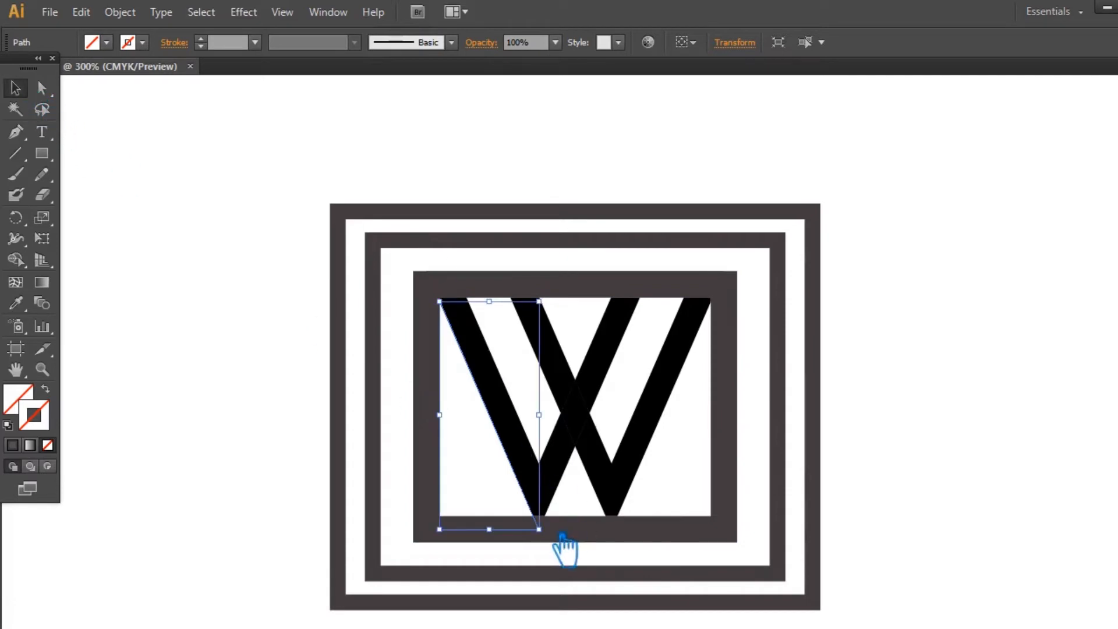
left_click_drag(562, 535, 608, 562)
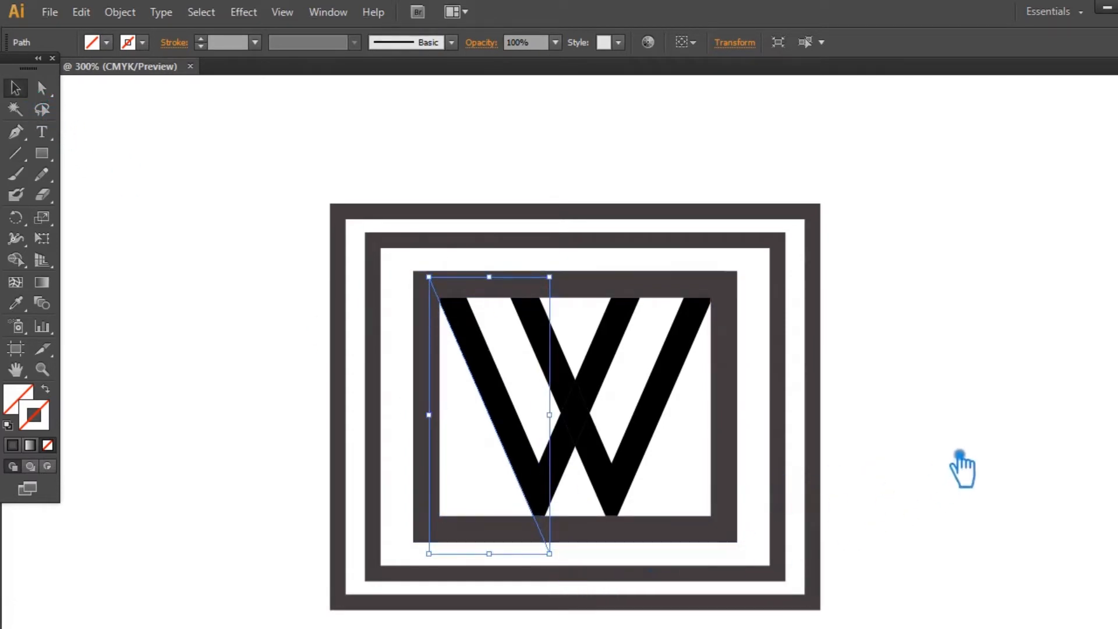
left_click(960, 454)
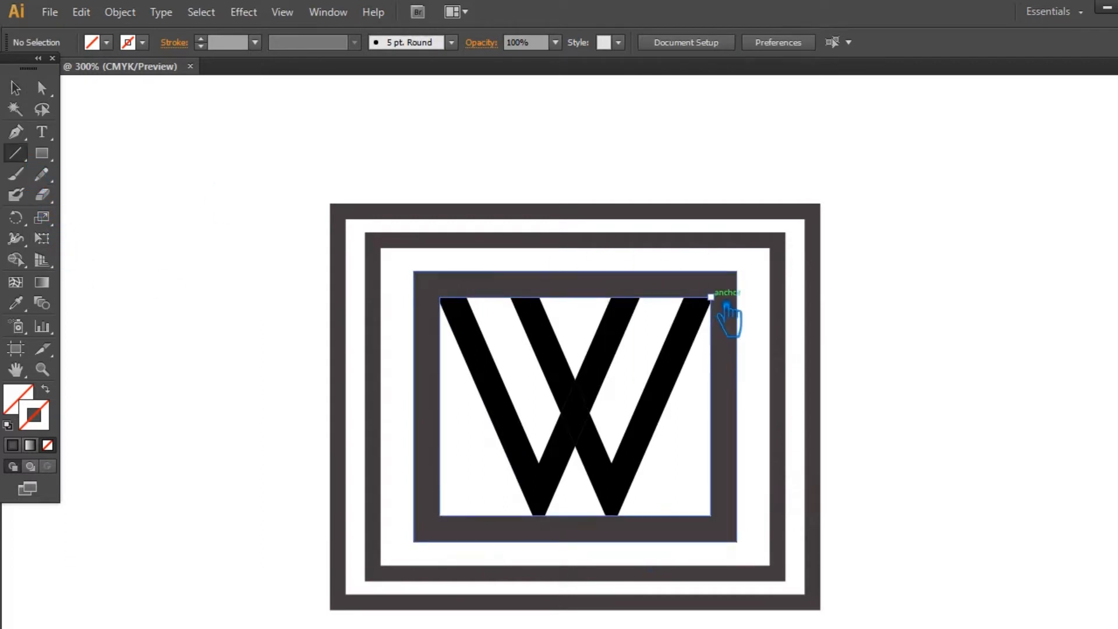
left_click_drag(711, 298, 615, 531)
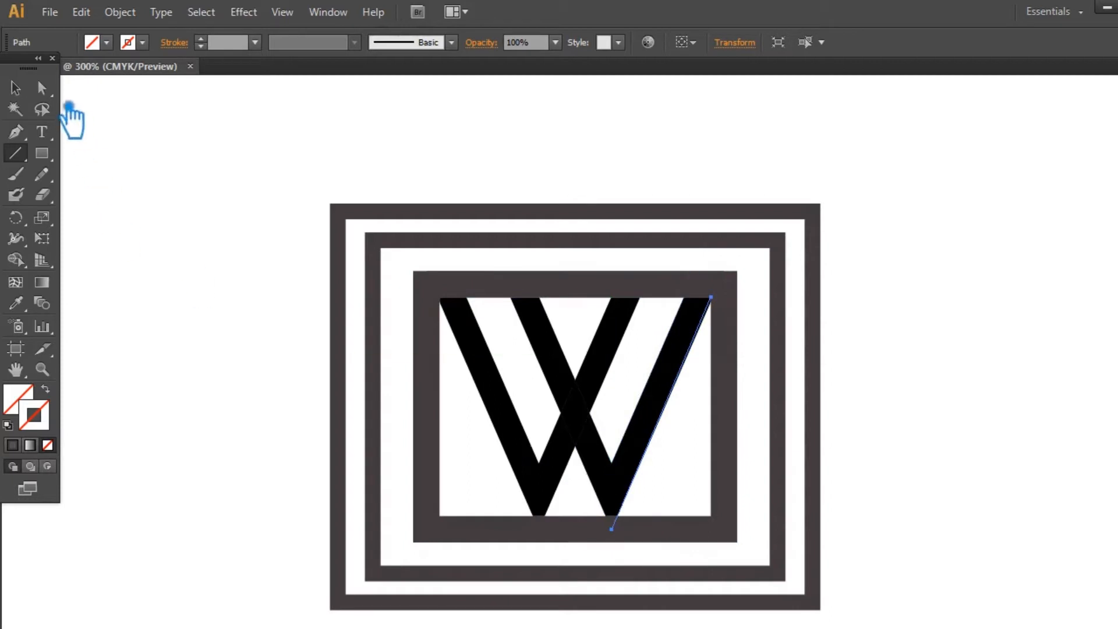
left_click(26, 95)
left_click(841, 242)
left_click(15, 153)
left_click_drag(722, 315, 625, 530)
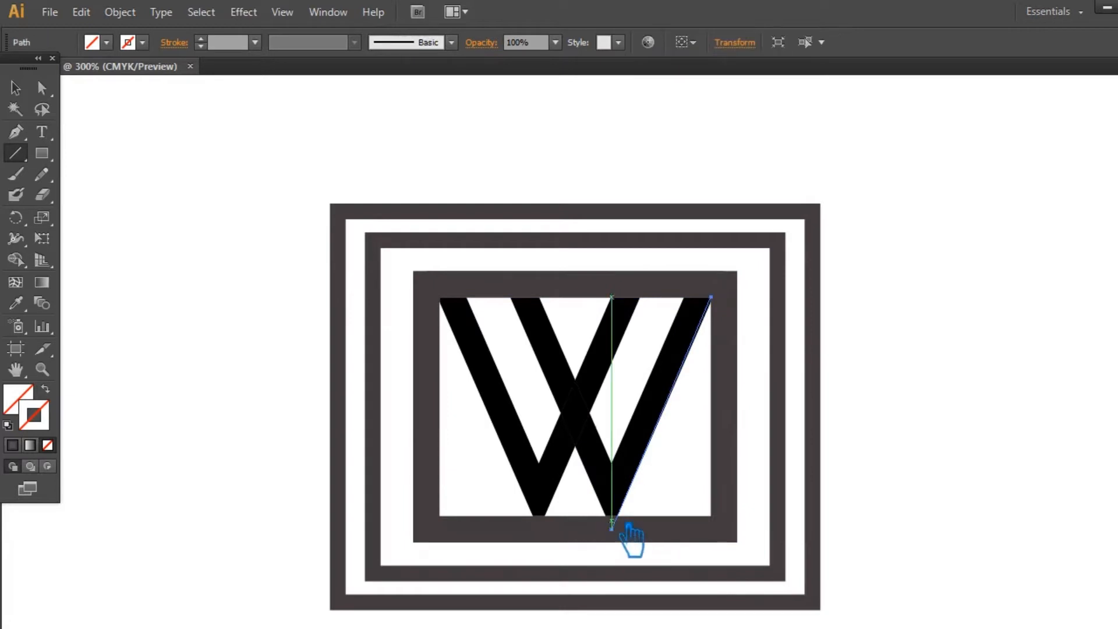
key("ctrl+z")
Draw a line along the outer edge of the W's right stroke and lengthen it from its center across the frame's borders
key("ctrl+plus")
key("ctrl+plus")
key("ctrl+plus")
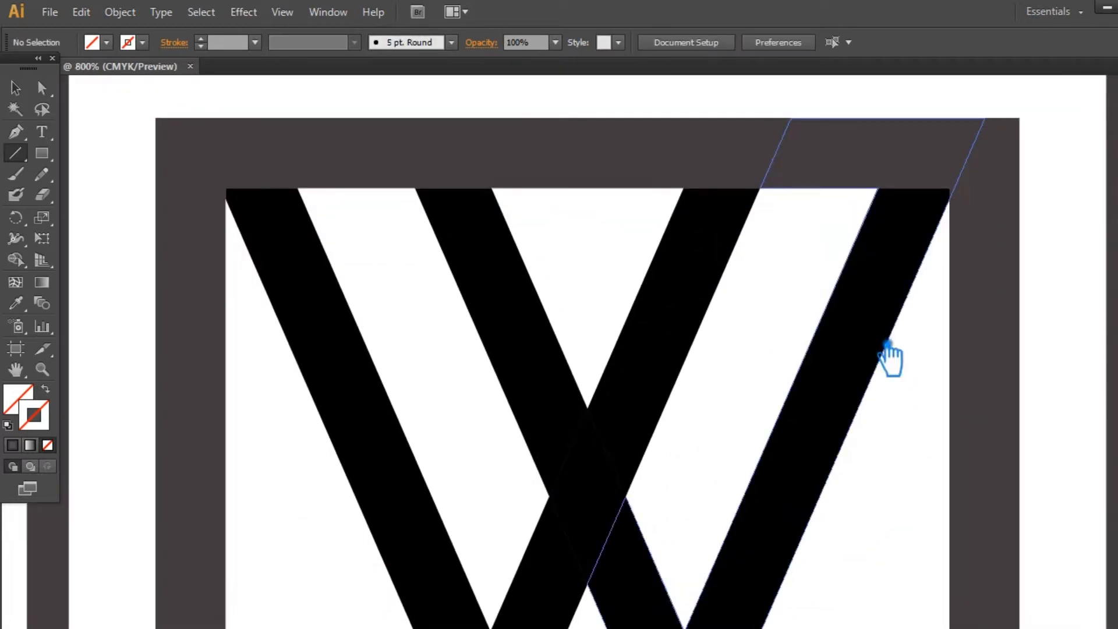
left_click_drag(950, 191, 917, 364)
key("ctrl+z")
mouse_move(967, 211)
left_mouse_down()
mouse_move(801, 569)
mouse_move(757, 628)
mouse_move(778, 620)
mouse_move(767, 617)
left_mouse_up()
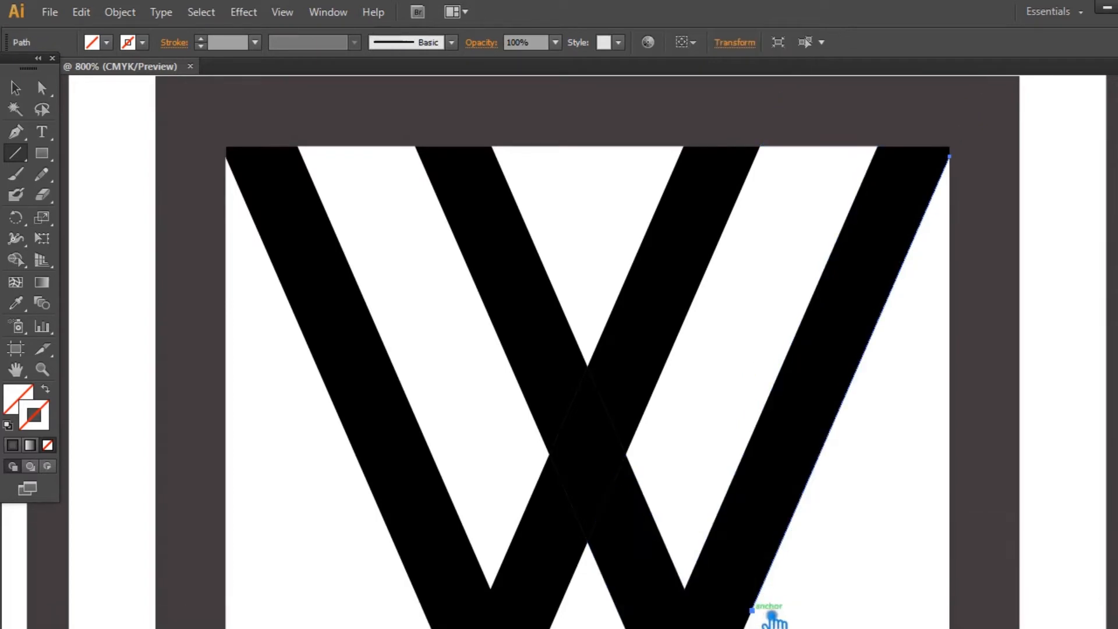
left_click(16, 89)
key("ctrl+minus")
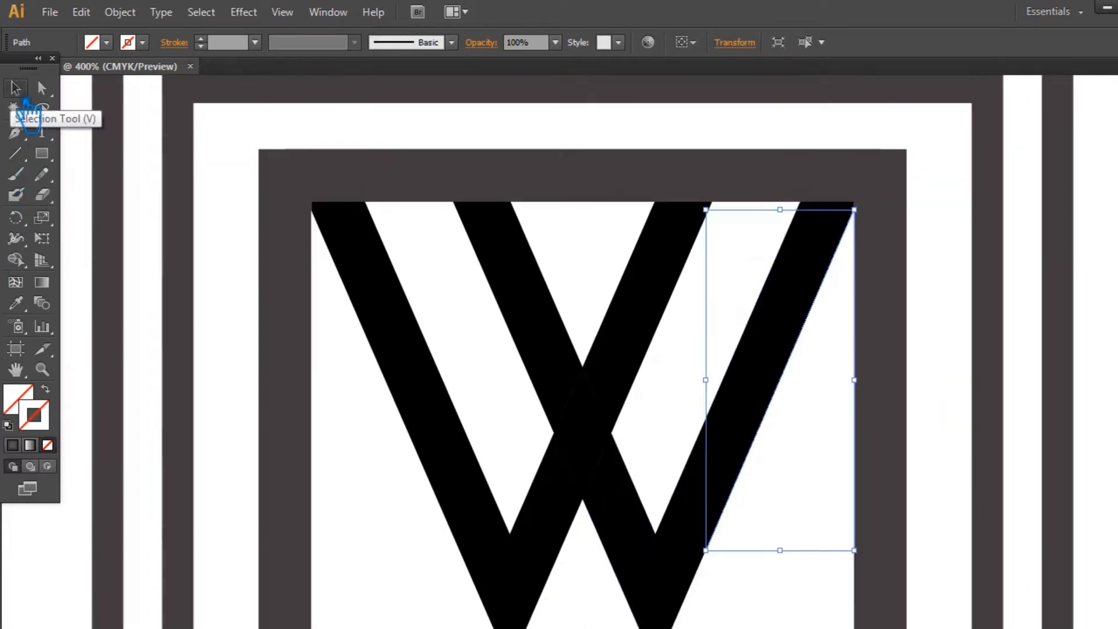
key("ctrl+minus")
left_click_drag(759, 259, 876, 175)
mouse_move(876, 168)
left_mouse_down()
mouse_move(851, 202)
mouse_move(849, 177)
mouse_move(883, 168)
left_mouse_up()
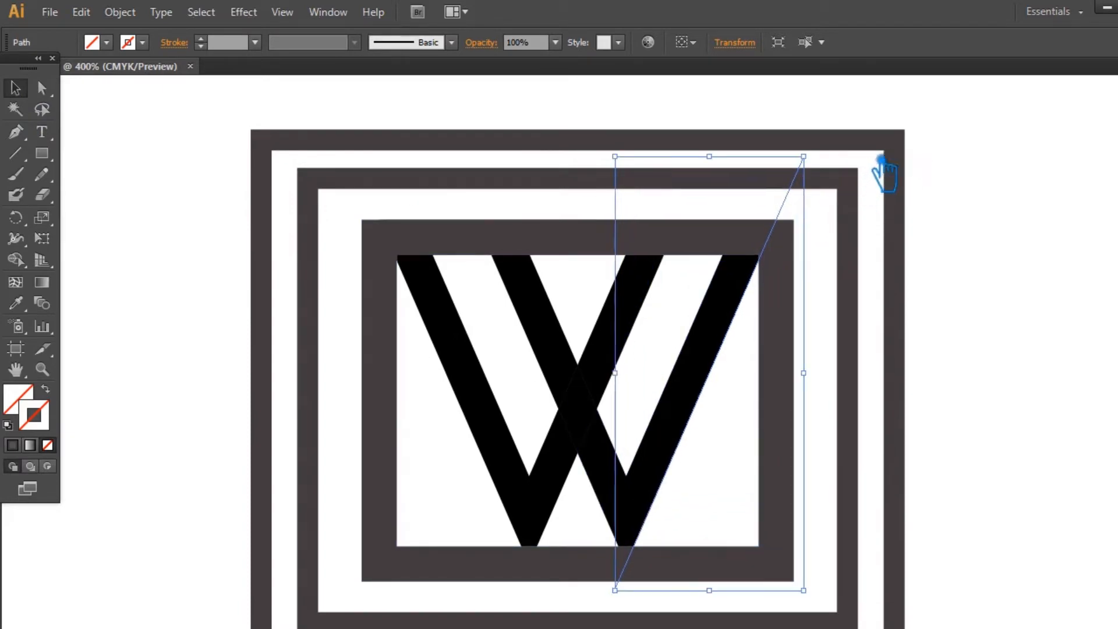
key("ctrl+shift+a")
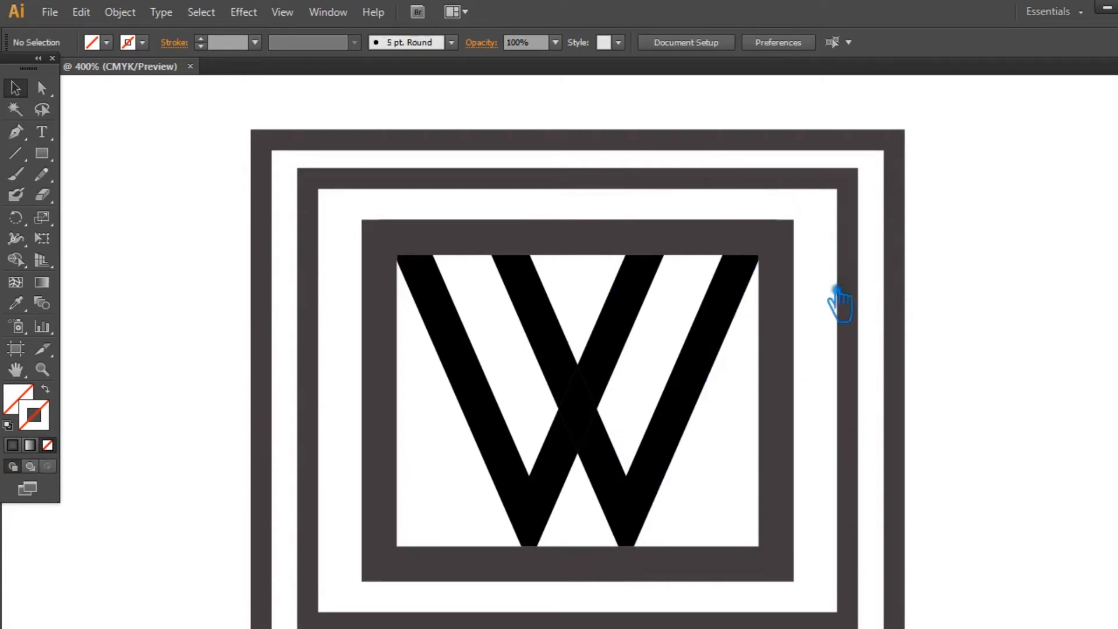
Divide the W, its edge lines and the innermost frame with Pathfinder Divide, leaving out the two outer frames
mouse_move(821, 413)
left_mouse_down()
mouse_move(349, 212)
mouse_move(358, 218)
left_mouse_up()
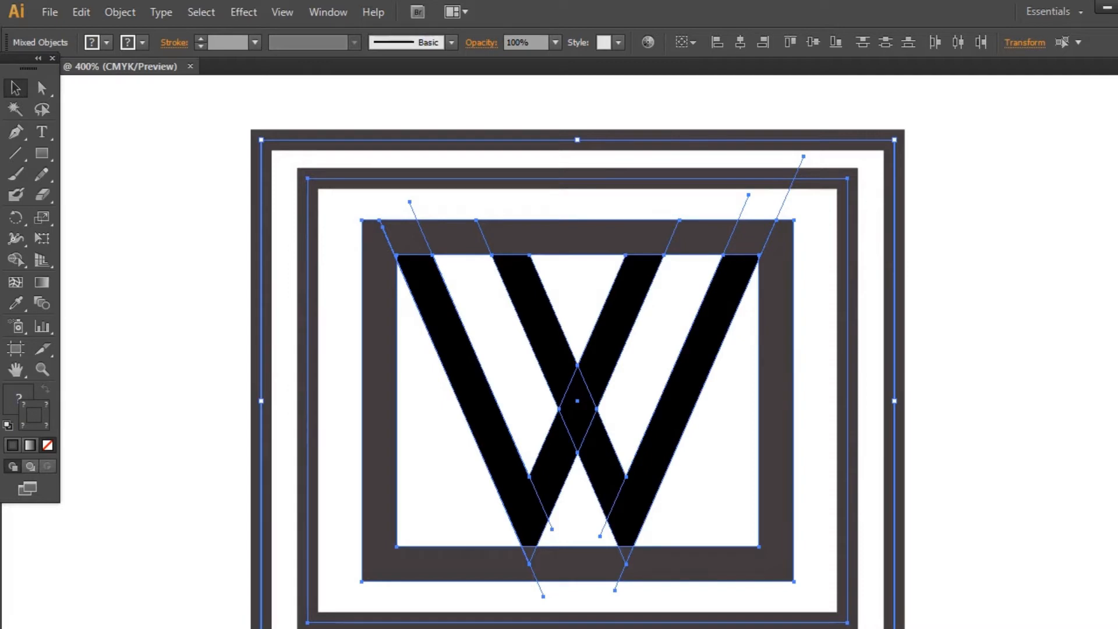
key("ctrl+shift+F9")
left_click(869, 288, "shift")
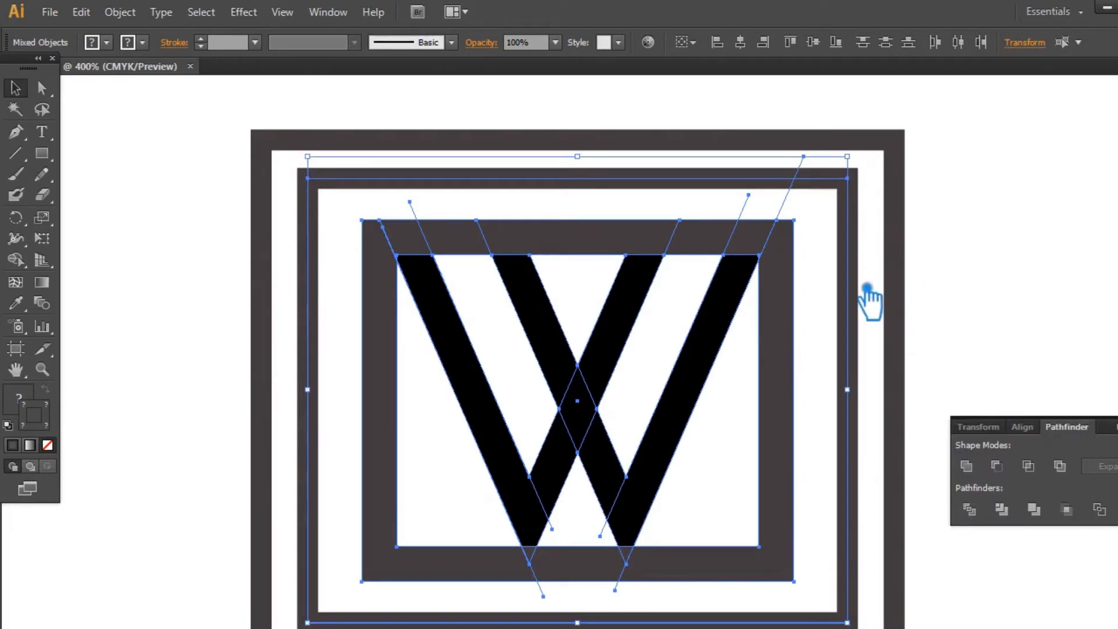
left_click(918, 313, "shift")
left_click(974, 511)
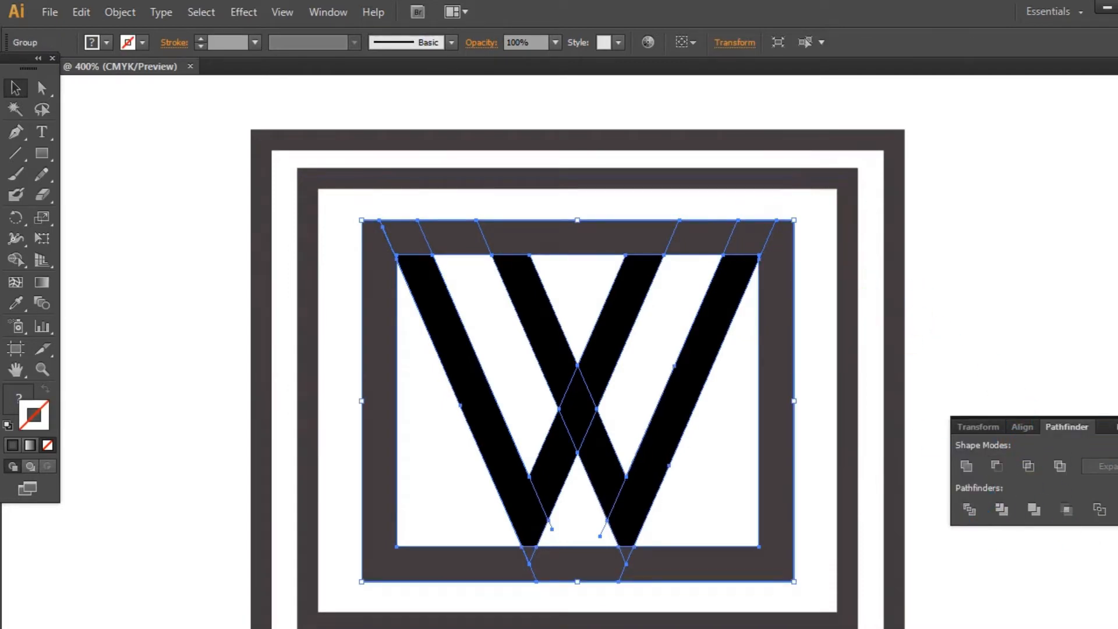
left_click(1117, 420)
left_click(1083, 398)
Ungroup the divided artwork and delete the piece of the innermost frame's lower border between the W's two tips
right_click(670, 426)
left_click(743, 527)
left_click(699, 539)
left_click(566, 574)
key("Delete")
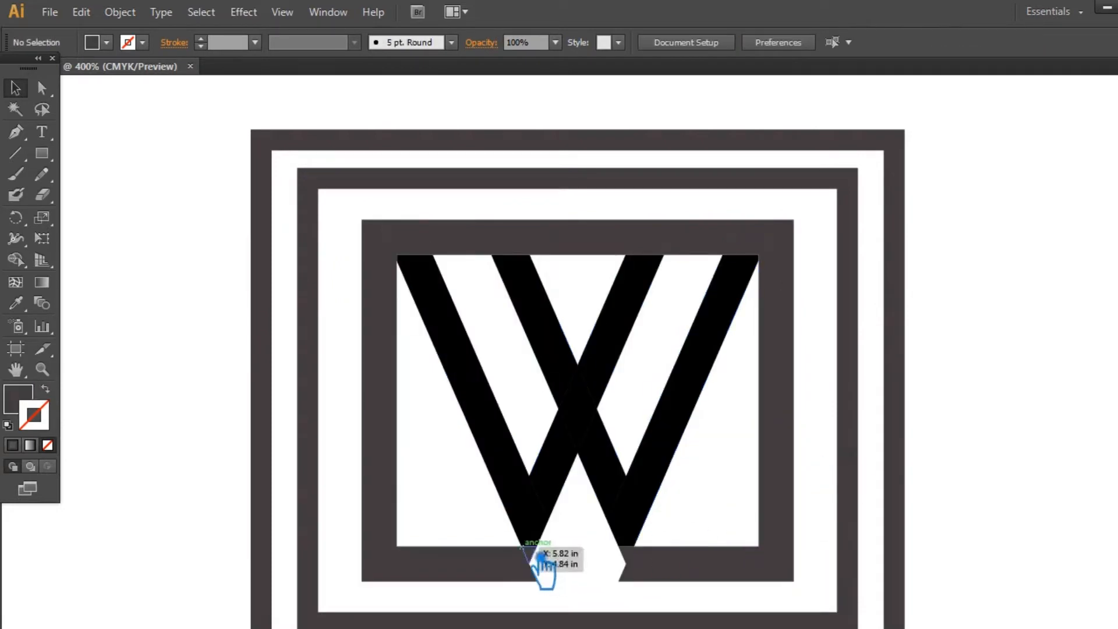
left_click_drag(567, 553, 594, 542)
Delete the innermost frame's left and right sections along with the unfilled triangles between them and the W
left_click(461, 575)
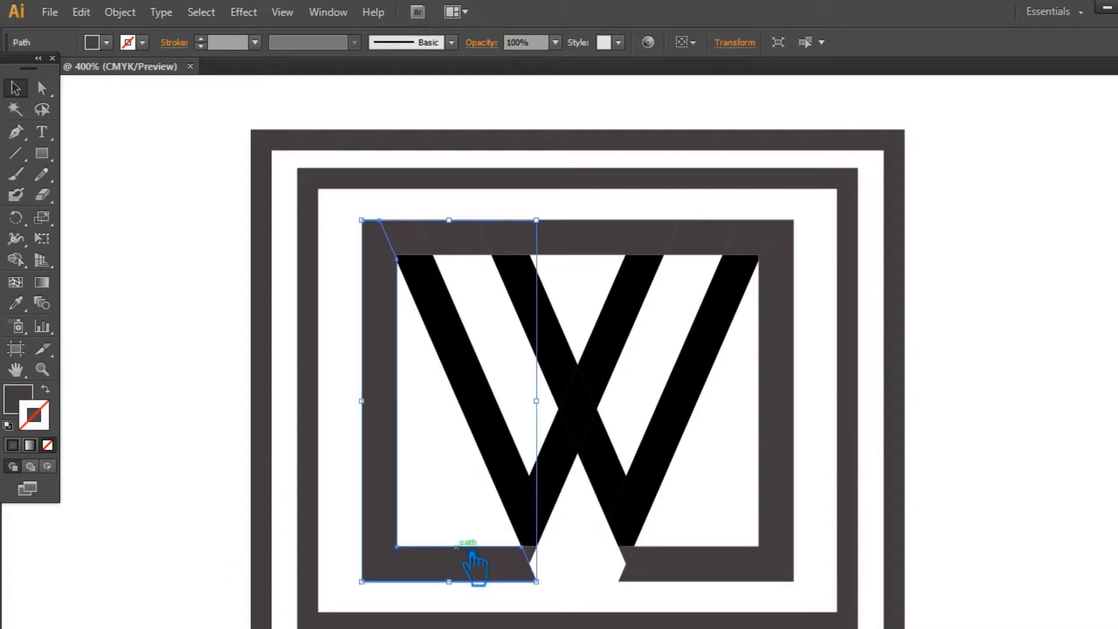
key("Delete")
mouse_move(477, 570)
left_mouse_down()
mouse_move(380, 453)
mouse_move(398, 471)
left_mouse_up()
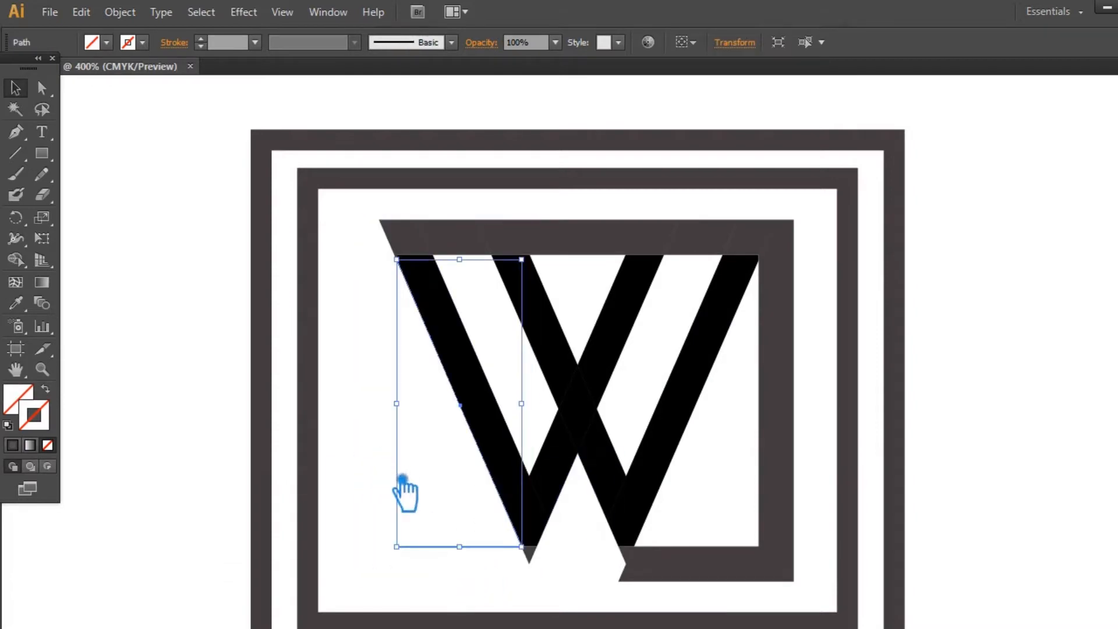
key("Delete")
left_click(785, 485)
key("Delete")
left_click_drag(786, 566, 721, 489)
key("Delete")
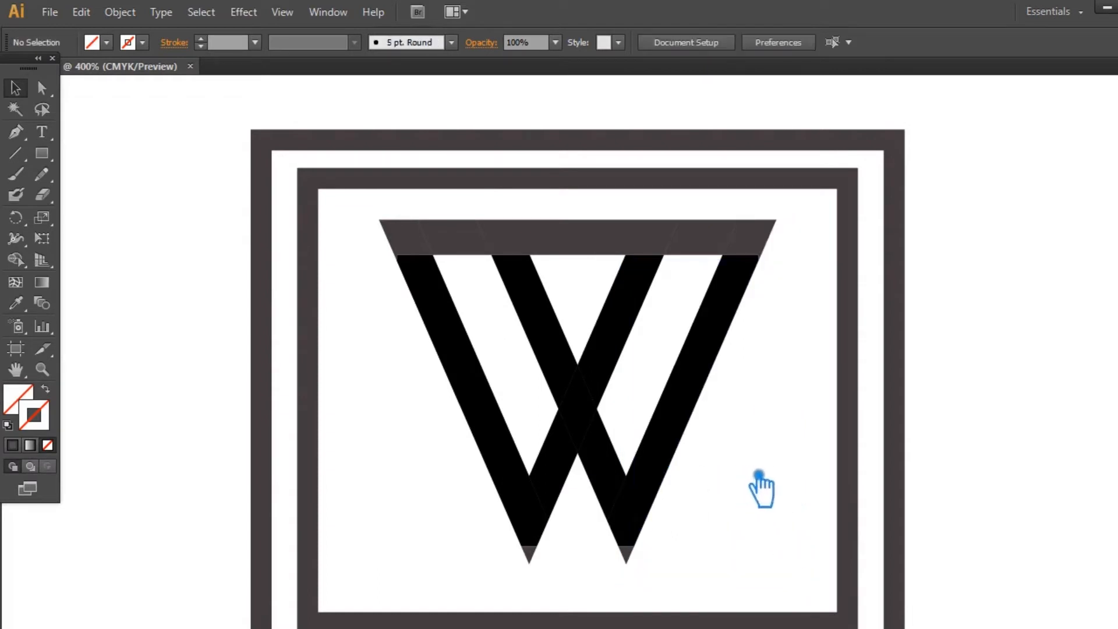
Delete the upper segments of the W's crossing inner strokes and the unfilled areas between the strokes
left_click(572, 367)
key("Delete")
left_click_drag(574, 295, 510, 377)
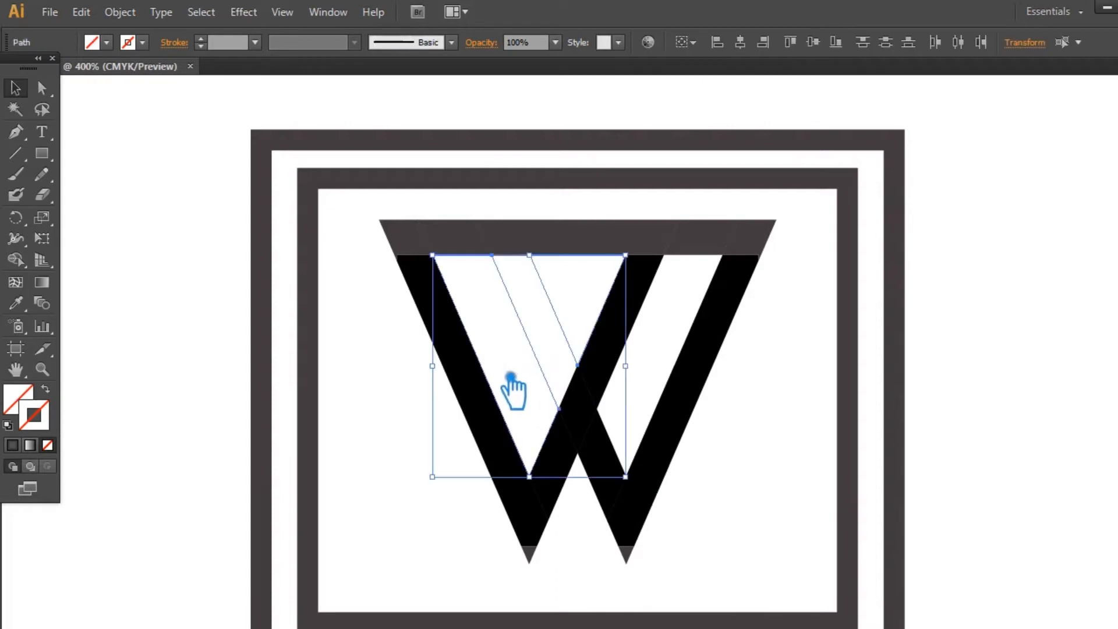
key("Delete")
left_click(637, 348)
key("Delete")
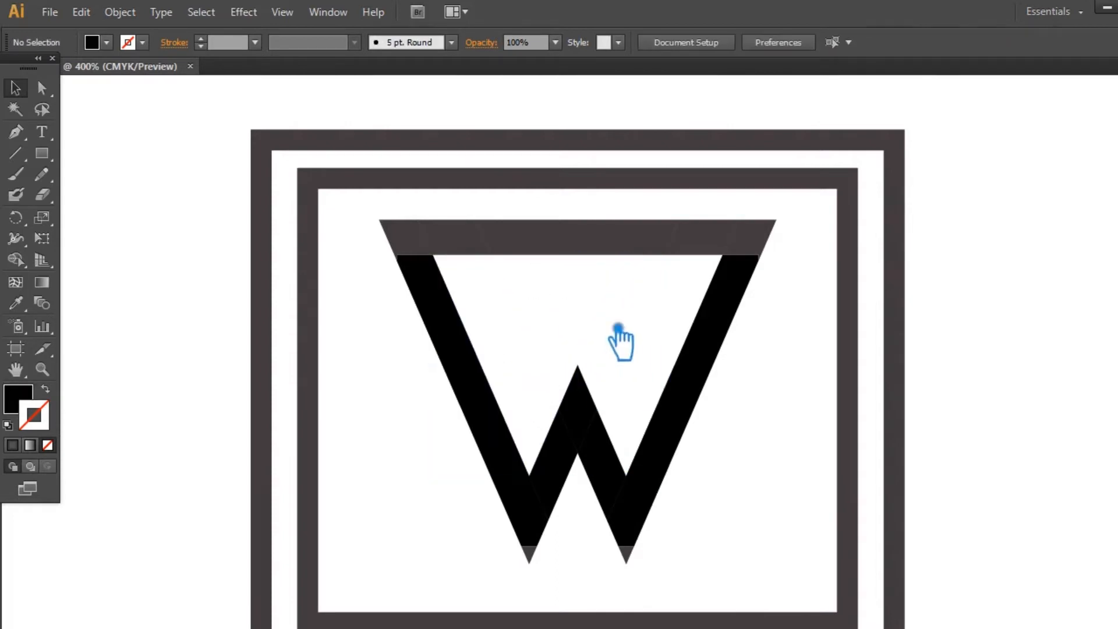
left_click_drag(602, 299, 674, 389)
key("Delete")
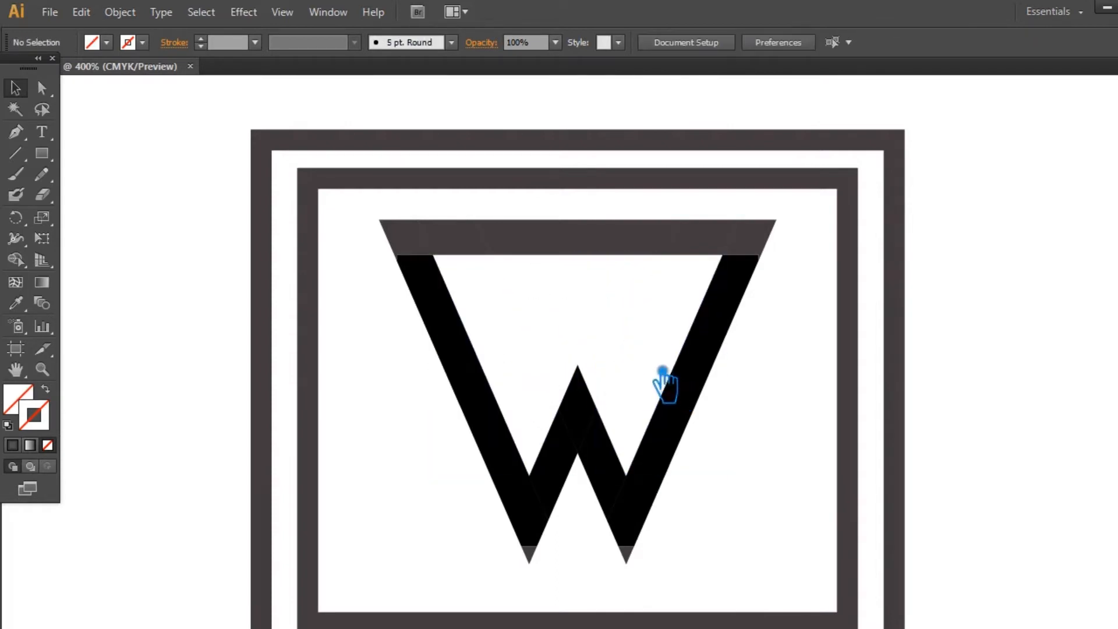
Undo the deletions of the inner stroke segments and of the innermost frame's side sections, and clear the selection
key("ctrl+z")
key("ctrl+z")
key("ctrl+z")
key("ctrl+z")
key("ctrl+z")
key("ctrl+z")
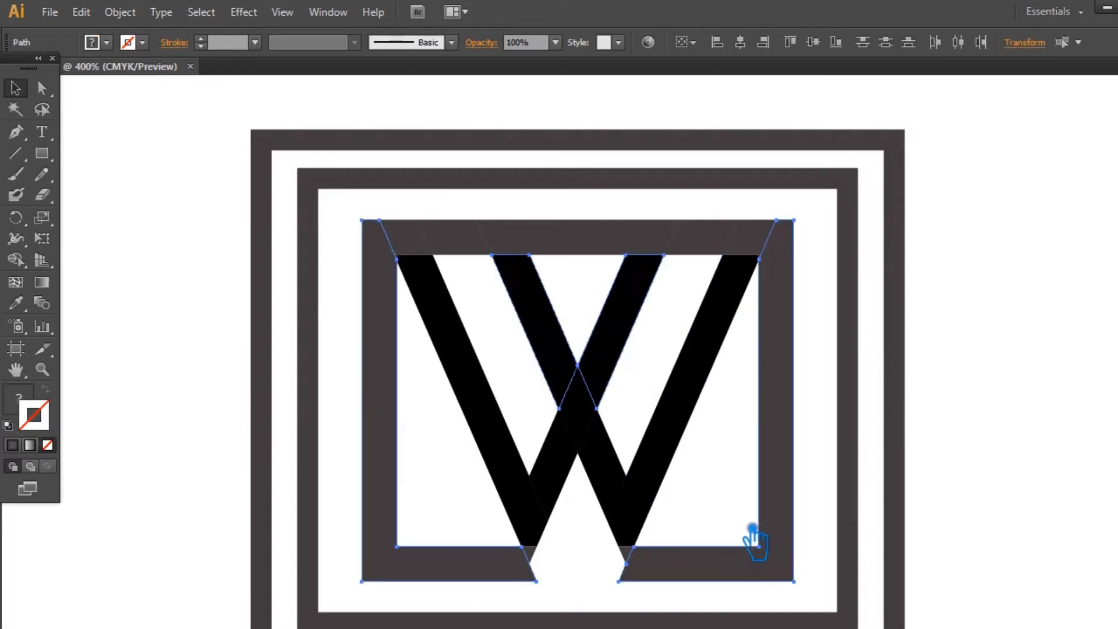
left_click(840, 444)
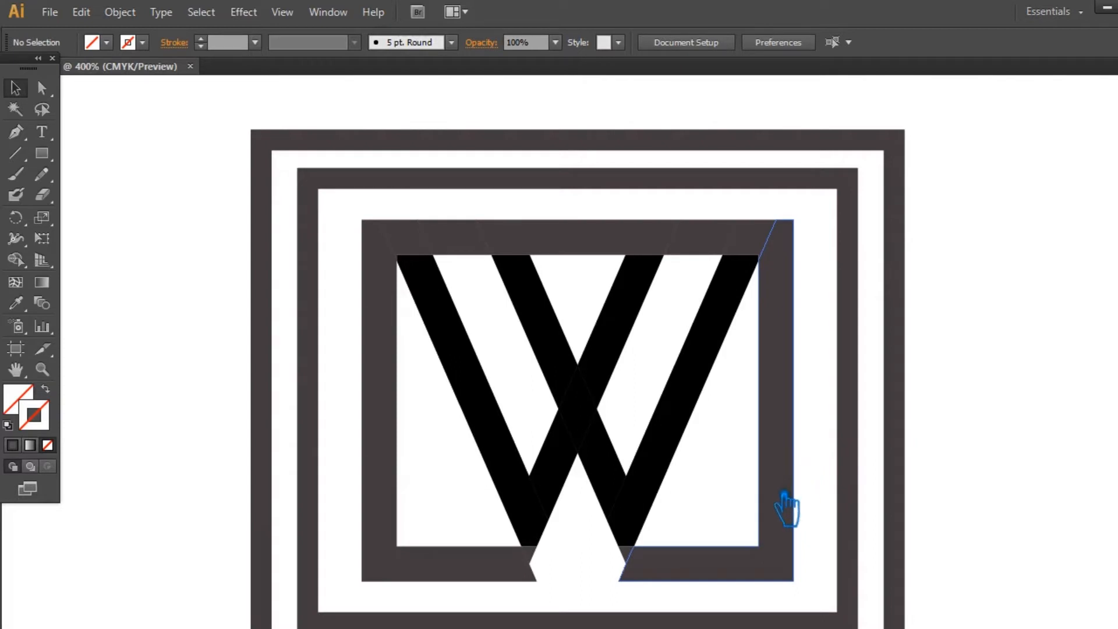
left_click(428, 259)
left_click(379, 312, "shift")
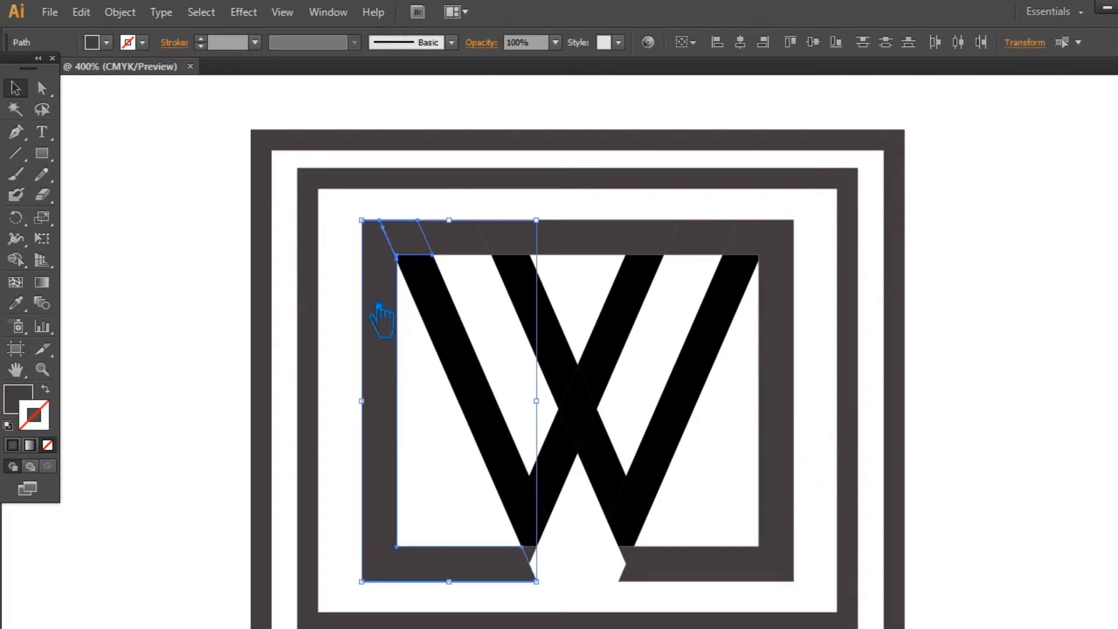
left_click(536, 504, "shift")
left_click(539, 558, "shift")
left_click(586, 566)
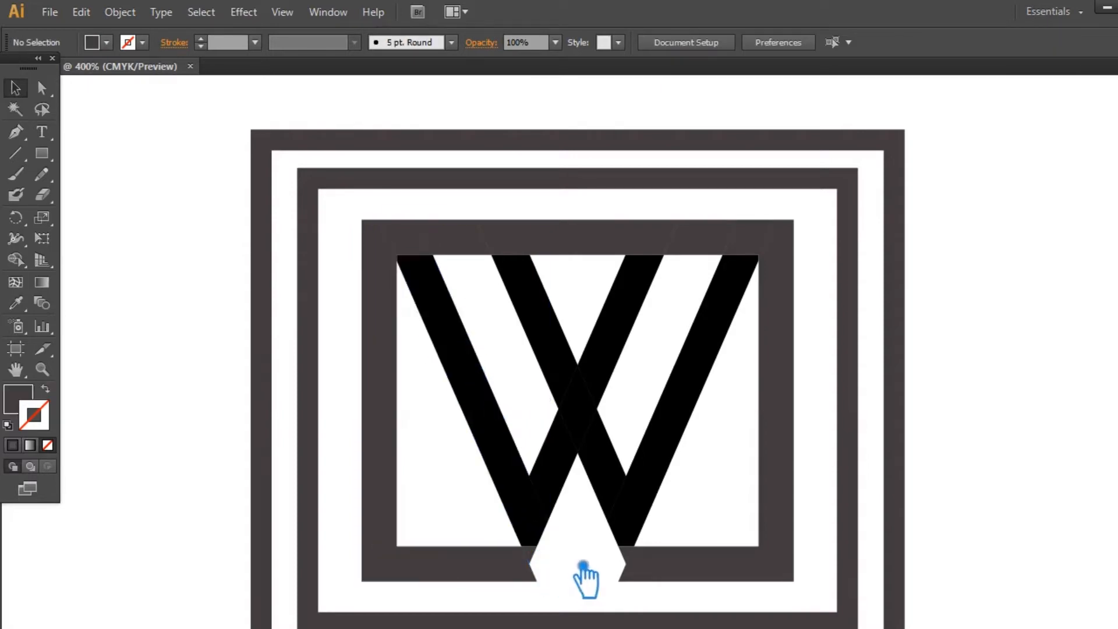
left_click(546, 530)
left_click(577, 549)
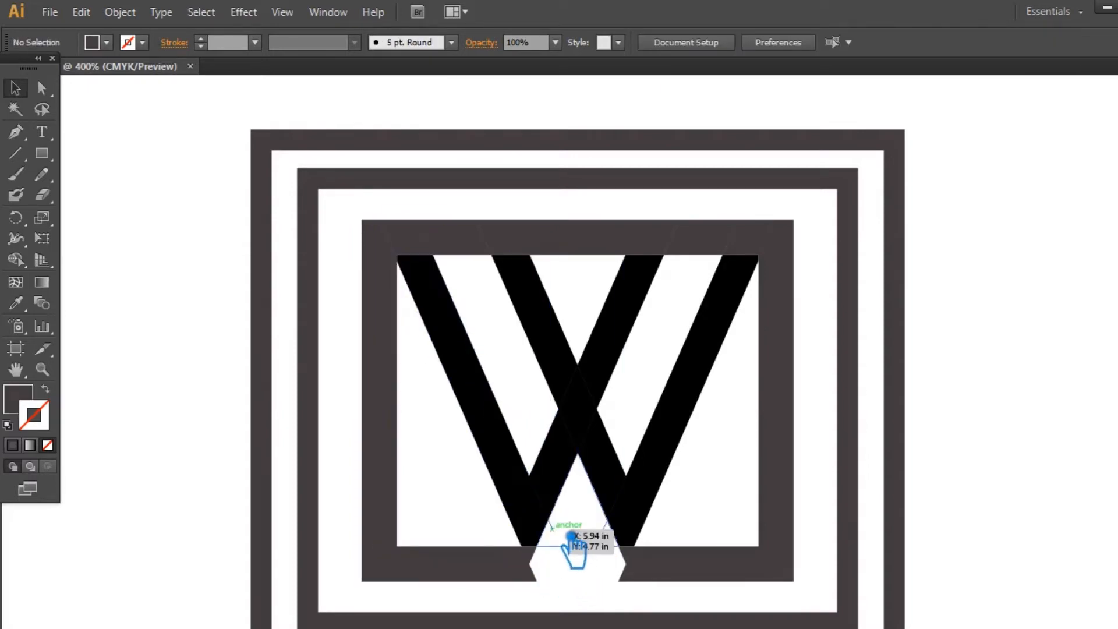
left_click(576, 538)
left_click(585, 533)
left_click_drag(730, 513, 466, 355)
left_click(993, 375)
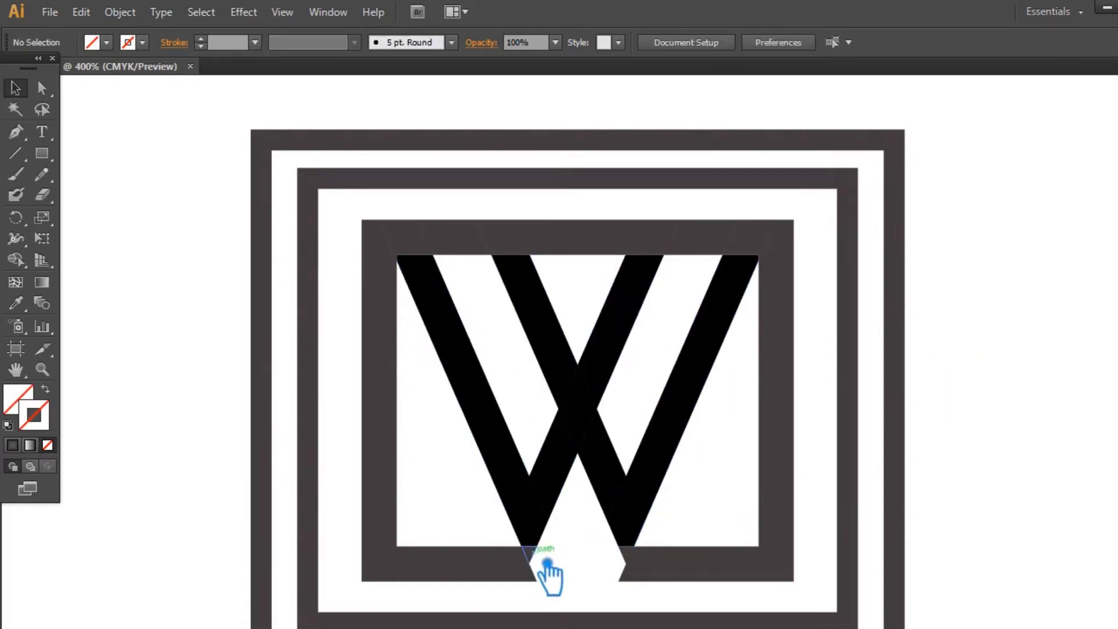
Recolor the gray pieces at the W's two lower tips with the black fill sampled from the W
left_click(546, 562)
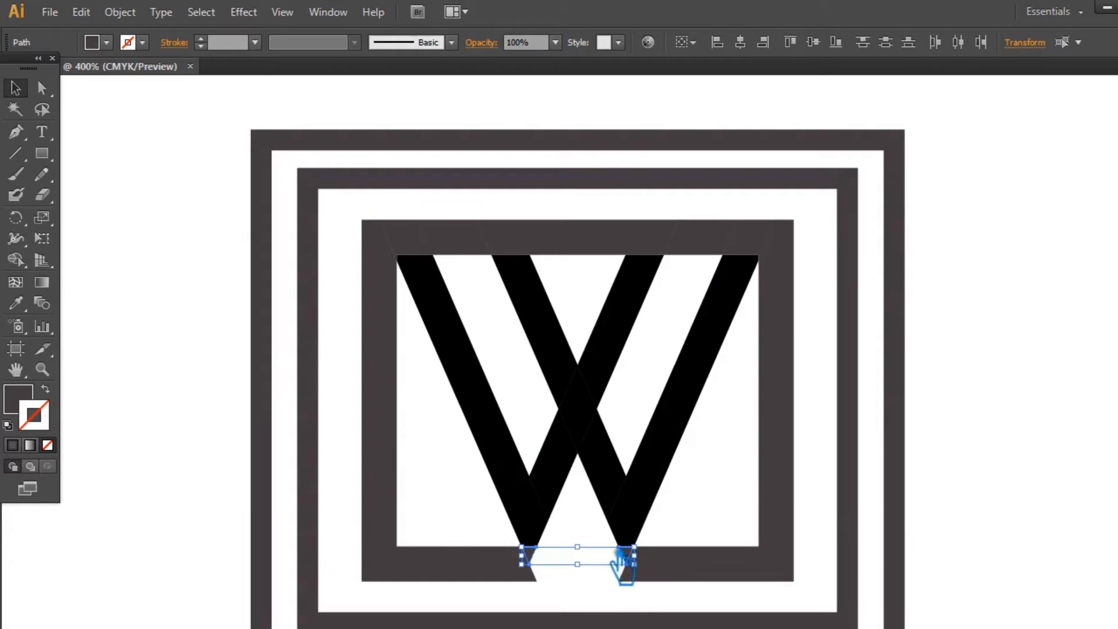
key("i")
left_click(546, 500)
left_click(16, 88)
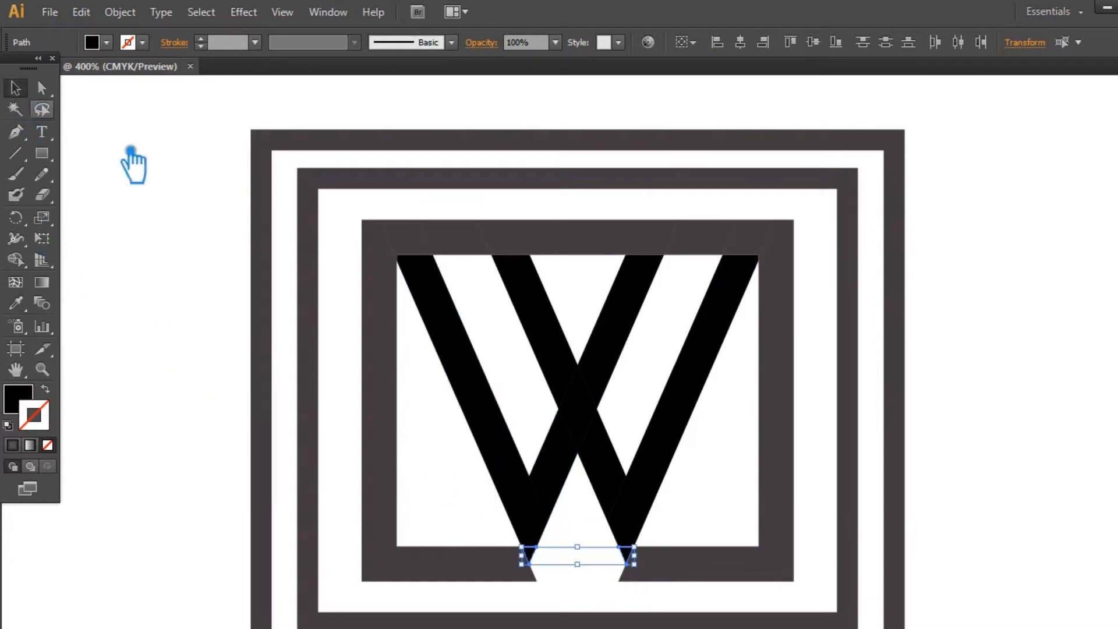
Unite the W's two outer strokes with the black pieces at their lower tips
left_click(545, 512)
left_click(742, 506)
left_click(544, 535)
left_click(542, 558)
left_click(542, 529, "shift")
left_click(646, 562, "shift")
left_click(664, 524, "shift")
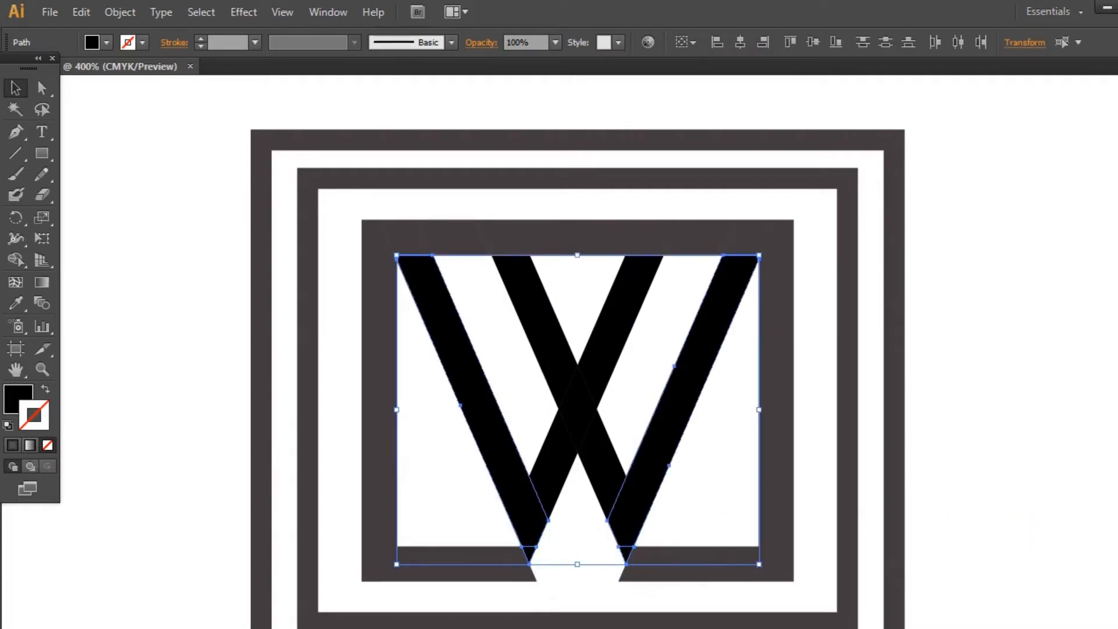
key("ctrl+shift+F9")
left_click(969, 467)
left_click(1115, 426)
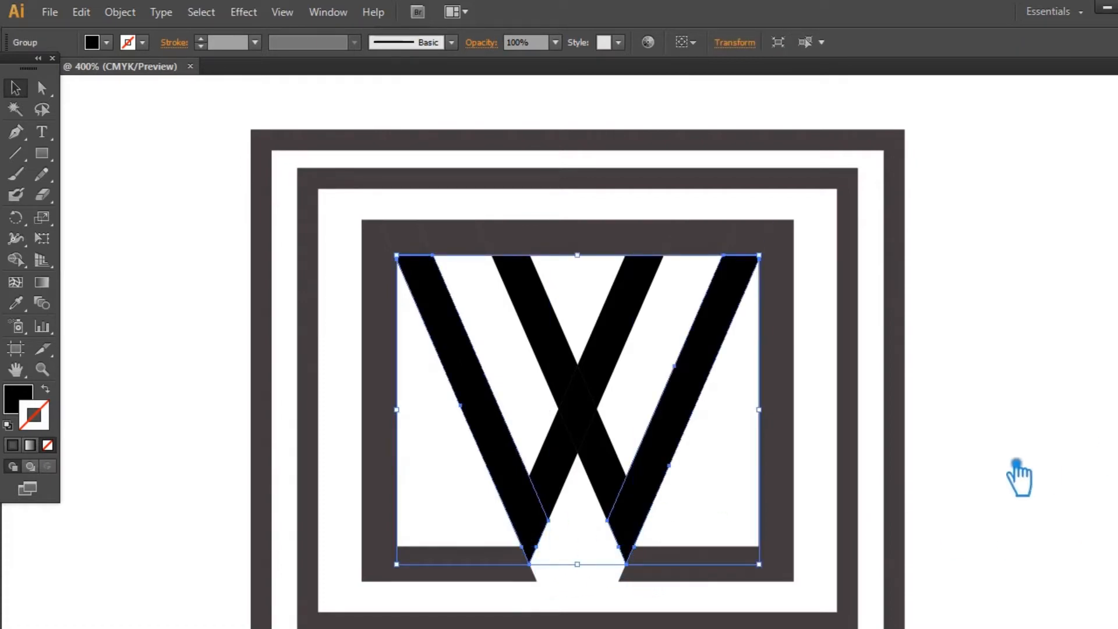
Remove the extra anchor points near the lower tips of the W's two outer strokes and clear the selection
key("minus")
left_click(522, 547)
left_click(537, 547)
left_click(13, 89)
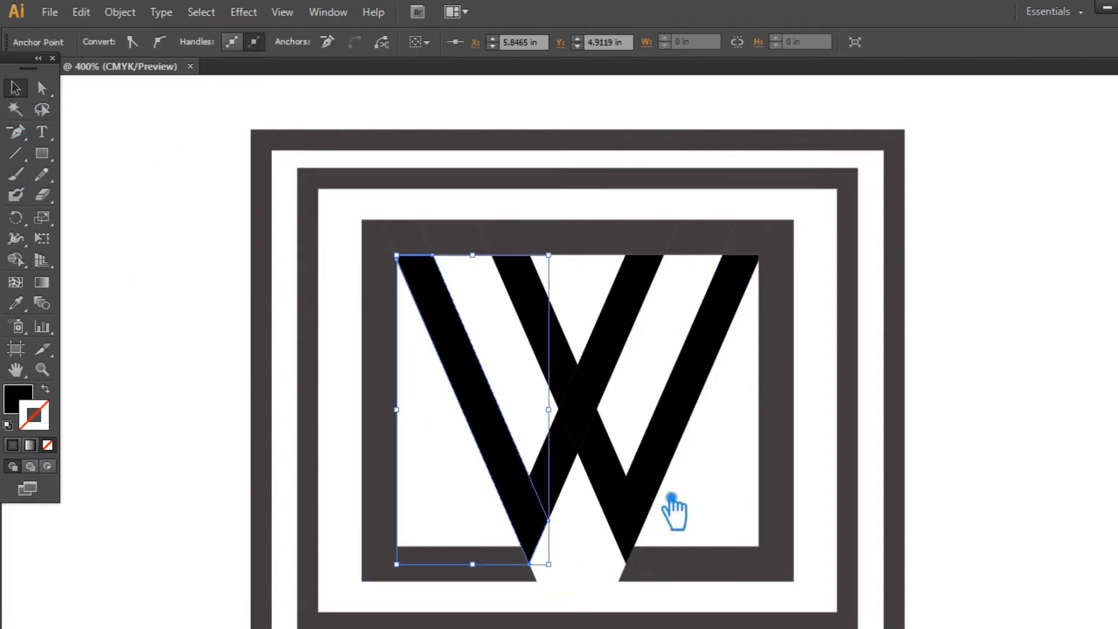
left_click(651, 485)
key("minus")
left_click(619, 547)
left_click(634, 548)
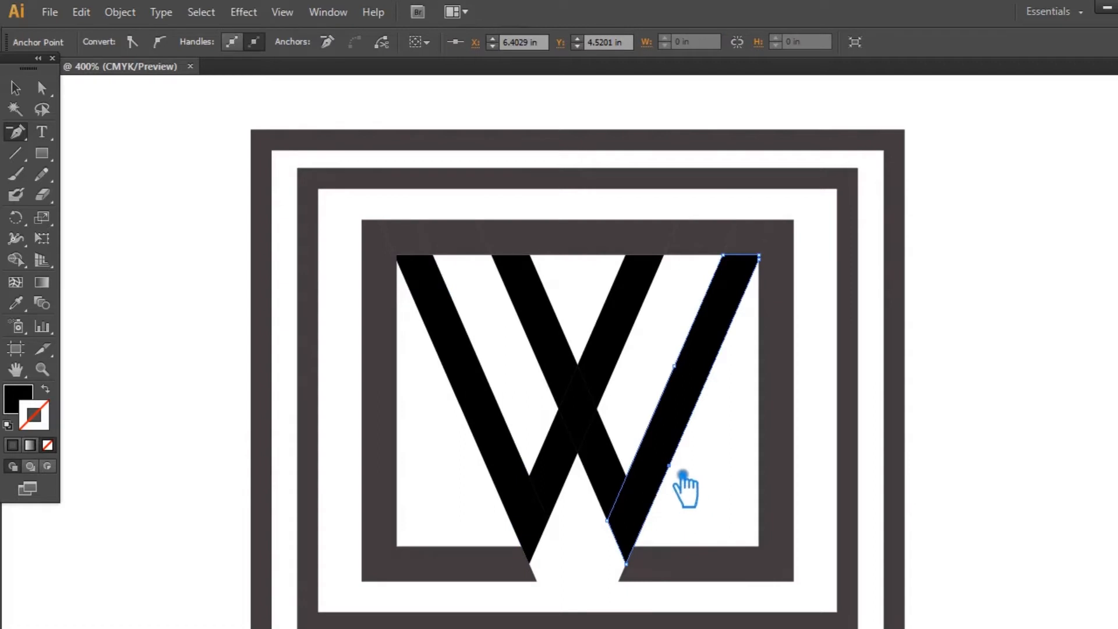
left_click(16, 88)
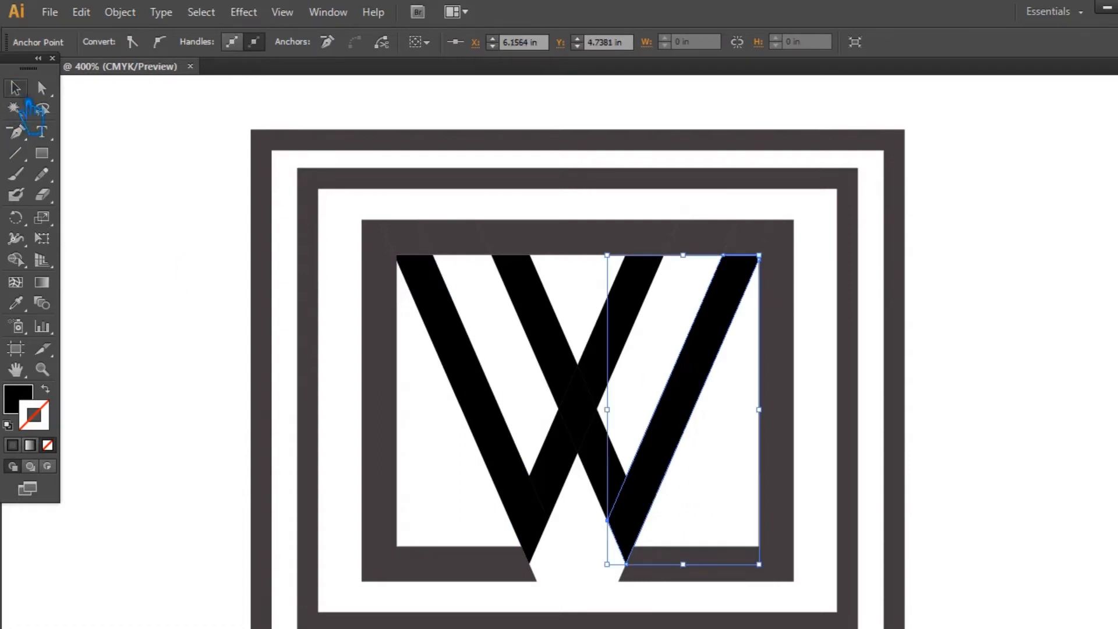
left_click(1043, 347)
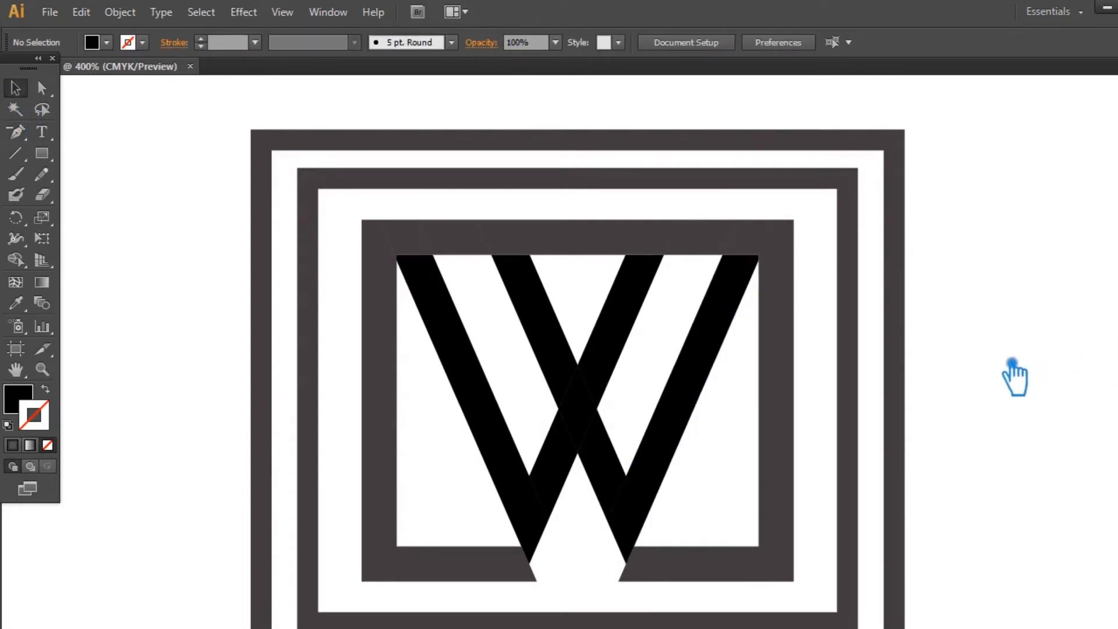
Unite the center diamond with the upper-right and lower-left segments of the W's crossing inner stroke
left_click(561, 352)
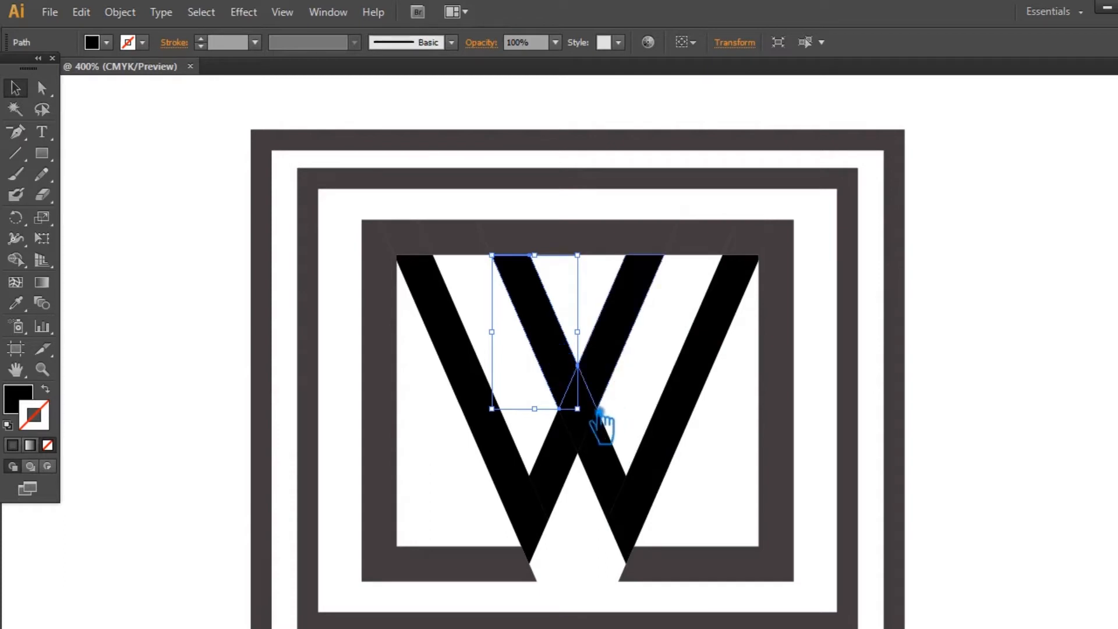
left_click(584, 422)
left_click(572, 459, "shift")
left_click(639, 318, "shift")
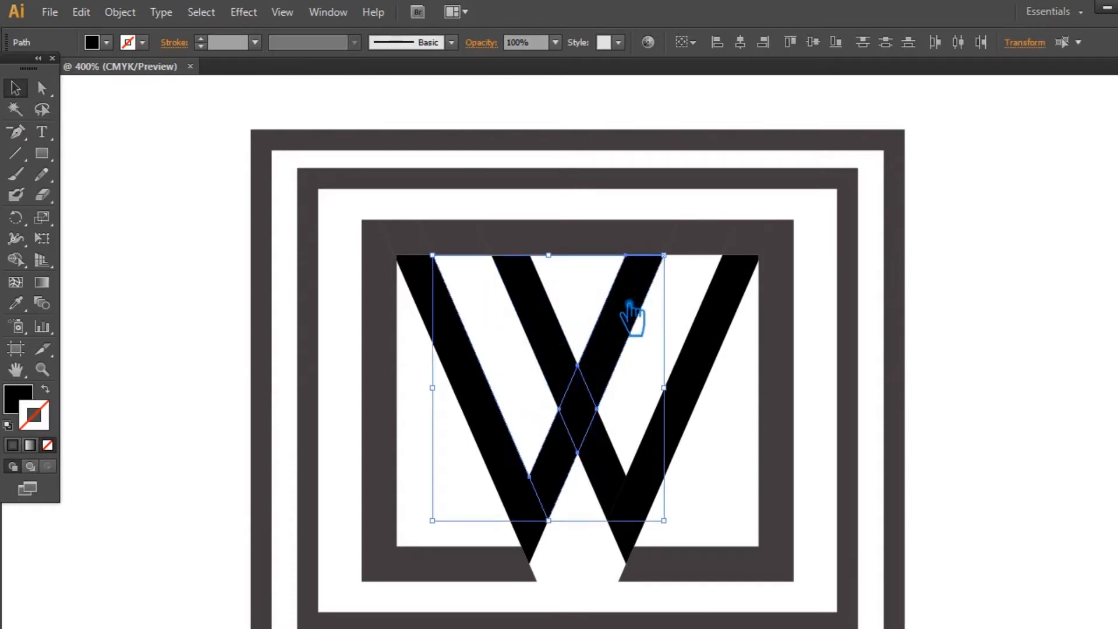
key("ctrl+shift+F9")
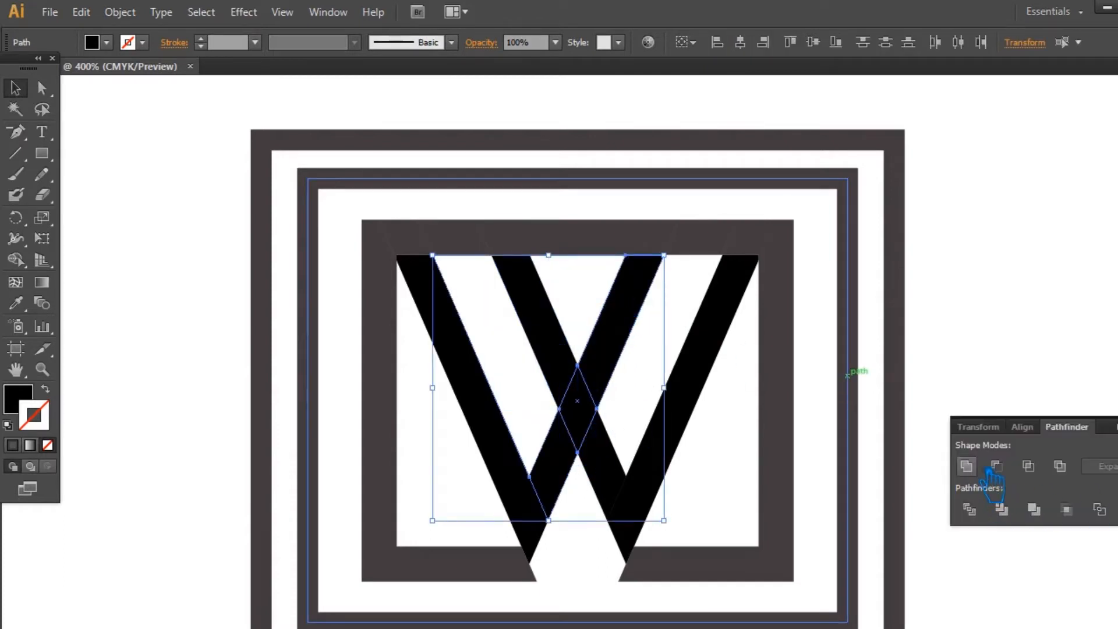
left_click(993, 467)
Remove the leftover anchor points around the crossing from the united inner stroke
key("p")
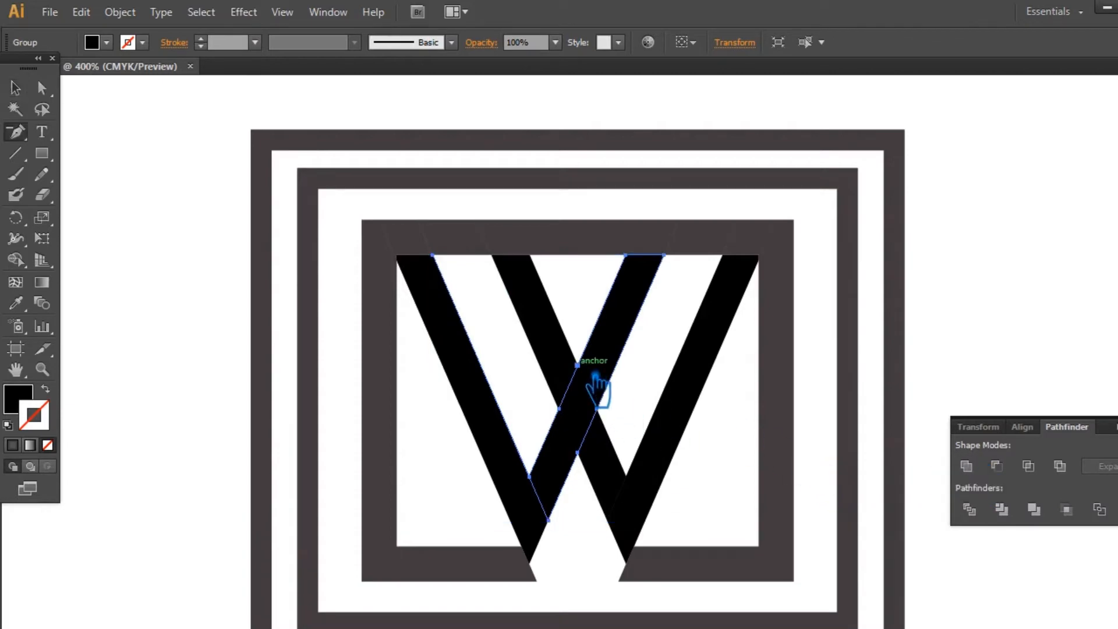
left_click(596, 409)
left_click(559, 409)
left_click(578, 452)
key("v")
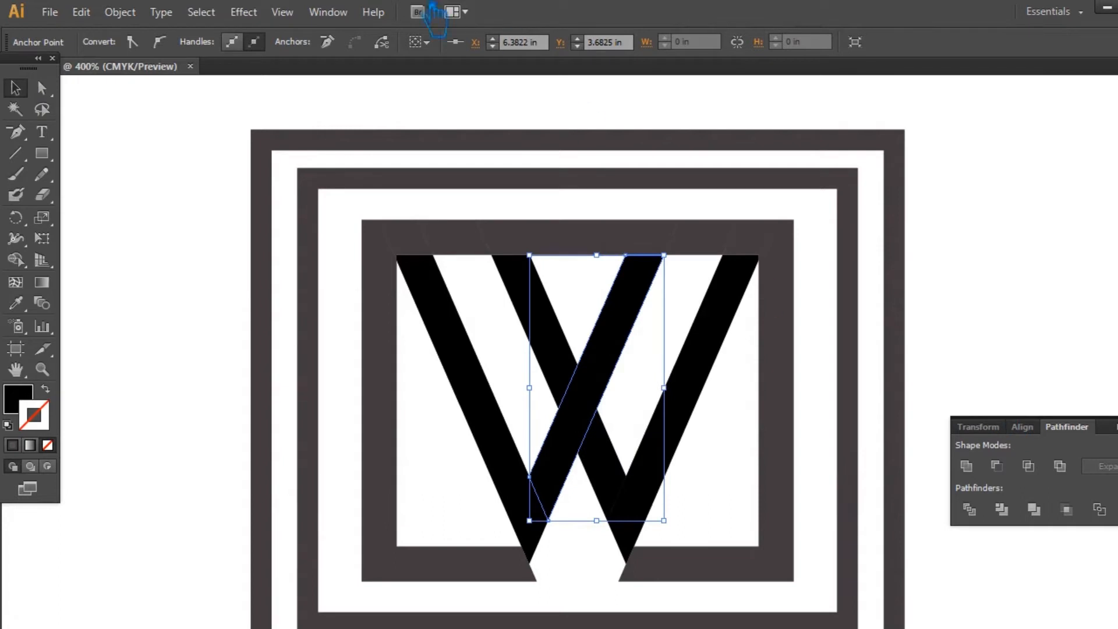
Offset the united inner stroke's path by 0.04 in with miter joins and a miter limit of 4
left_click(119, 11)
mouse_move(198, 367)
left_click(499, 367)
left_click(677, 273)
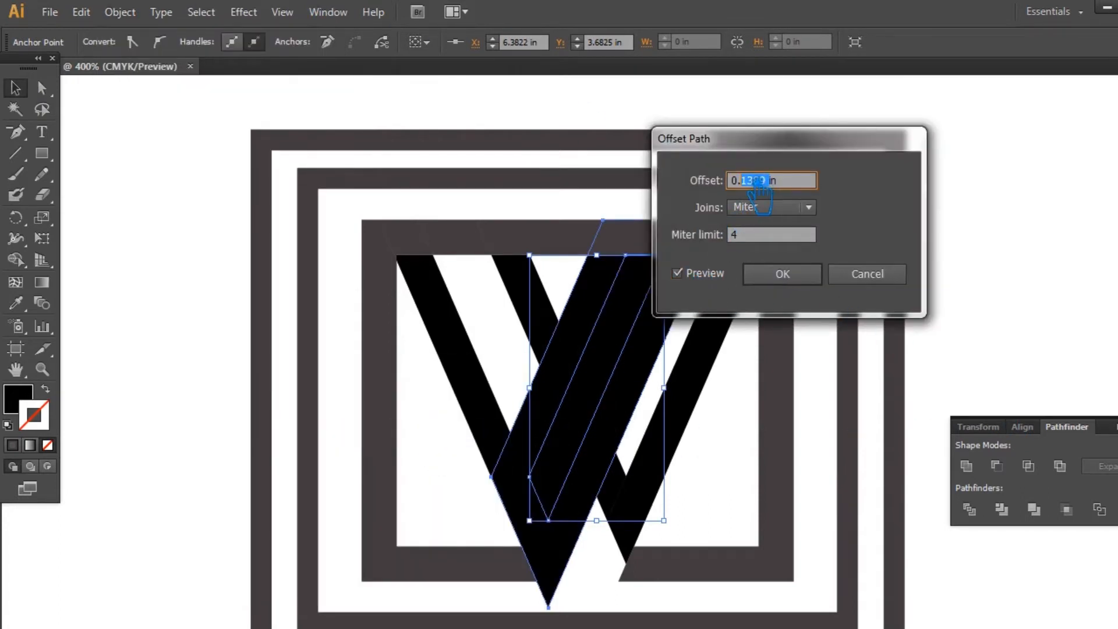
type("05")
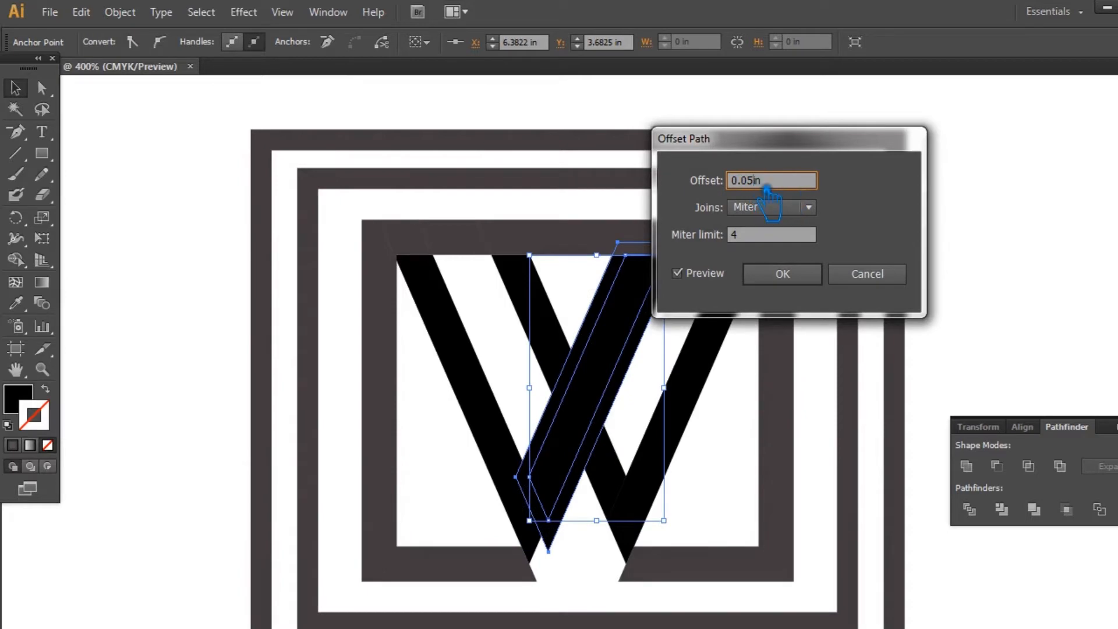
type("4")
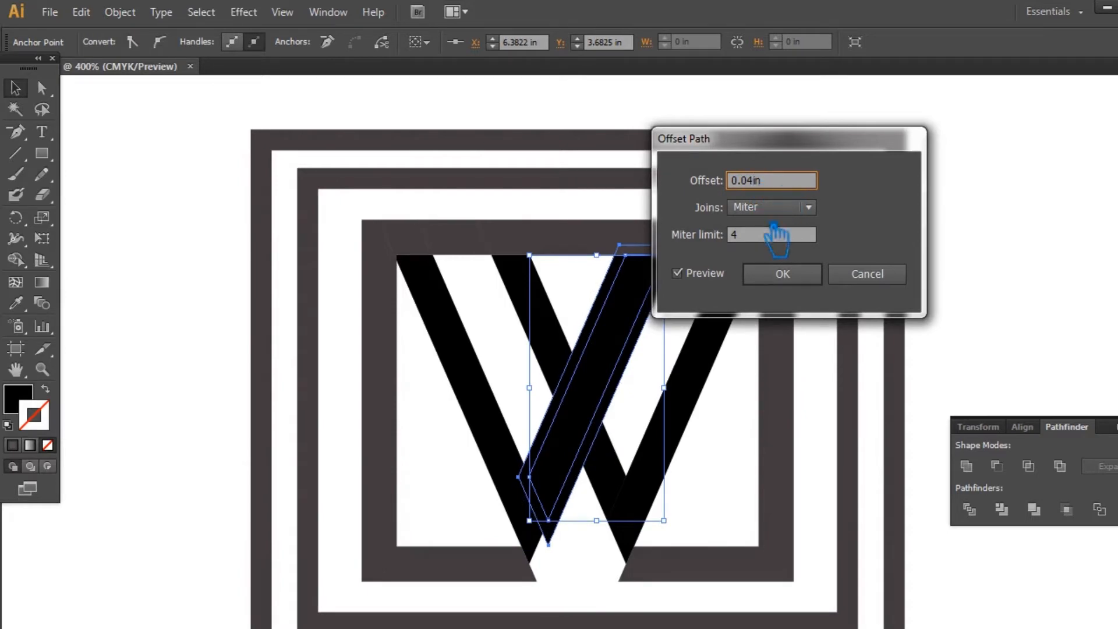
left_click(775, 269)
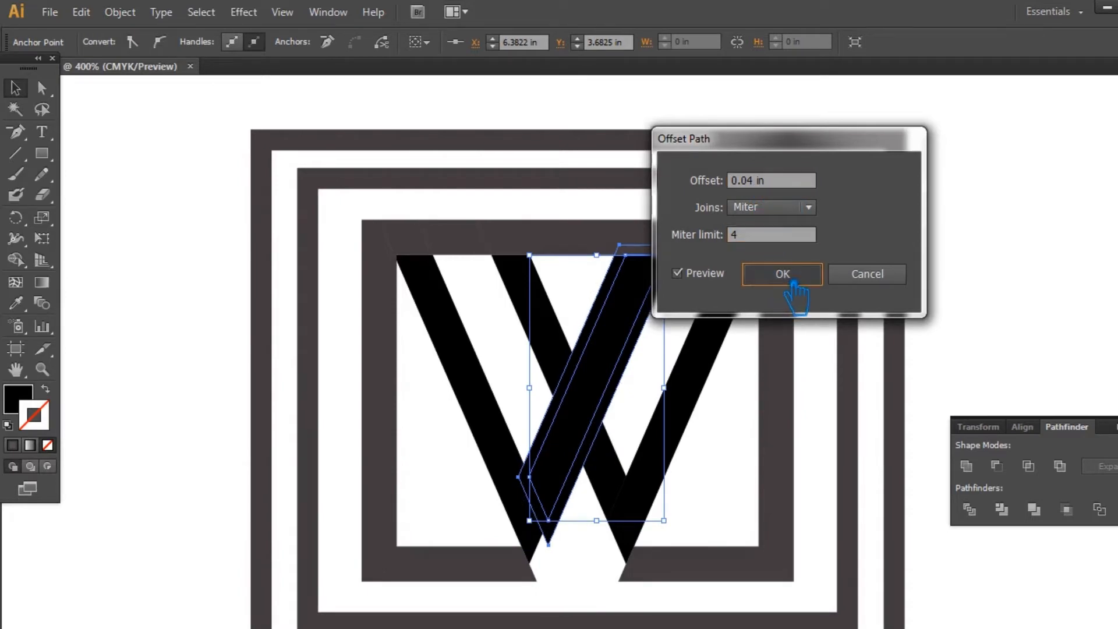
Divide the offset path together with the inner stroke segments it overlaps and ungroup the resulting pieces
left_click(658, 387)
left_click(560, 352)
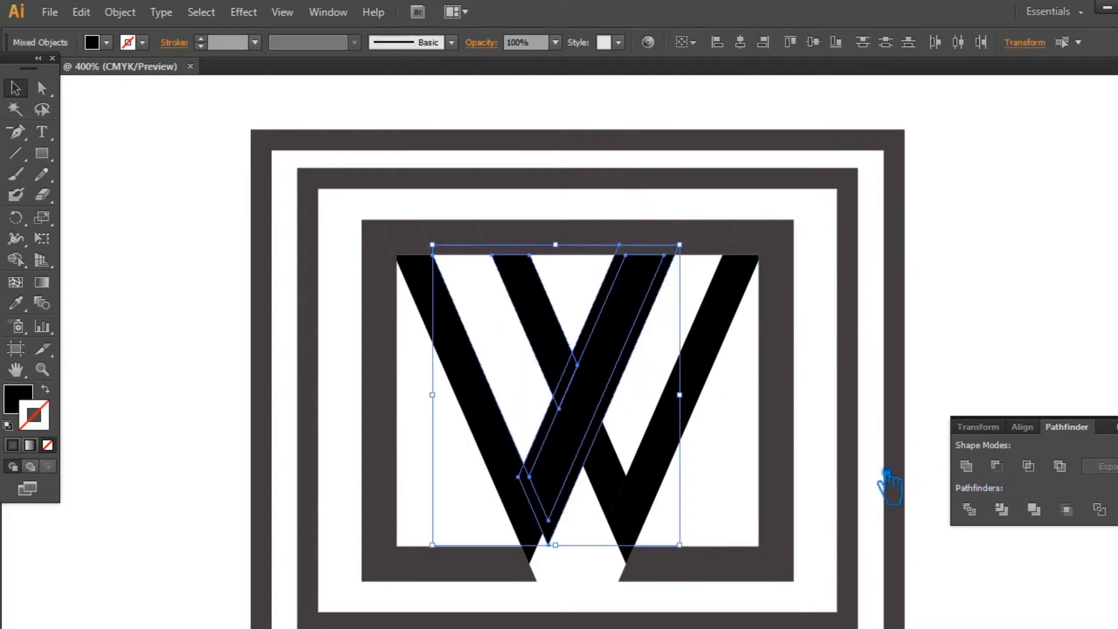
left_click(1011, 510)
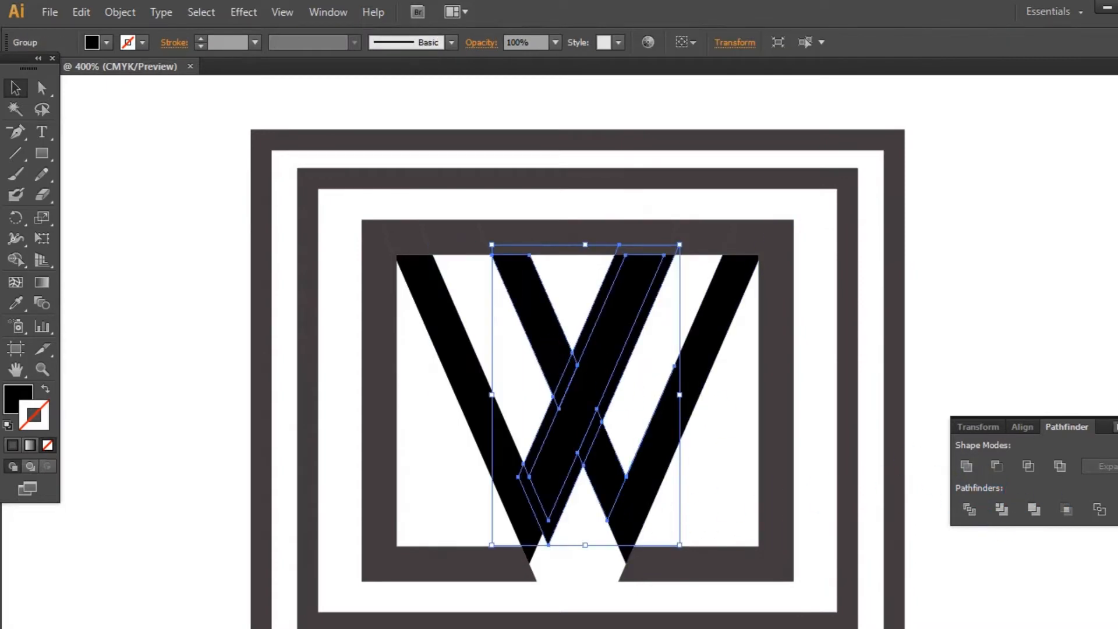
left_click(815, 355)
right_click(604, 301)
left_click(667, 401)
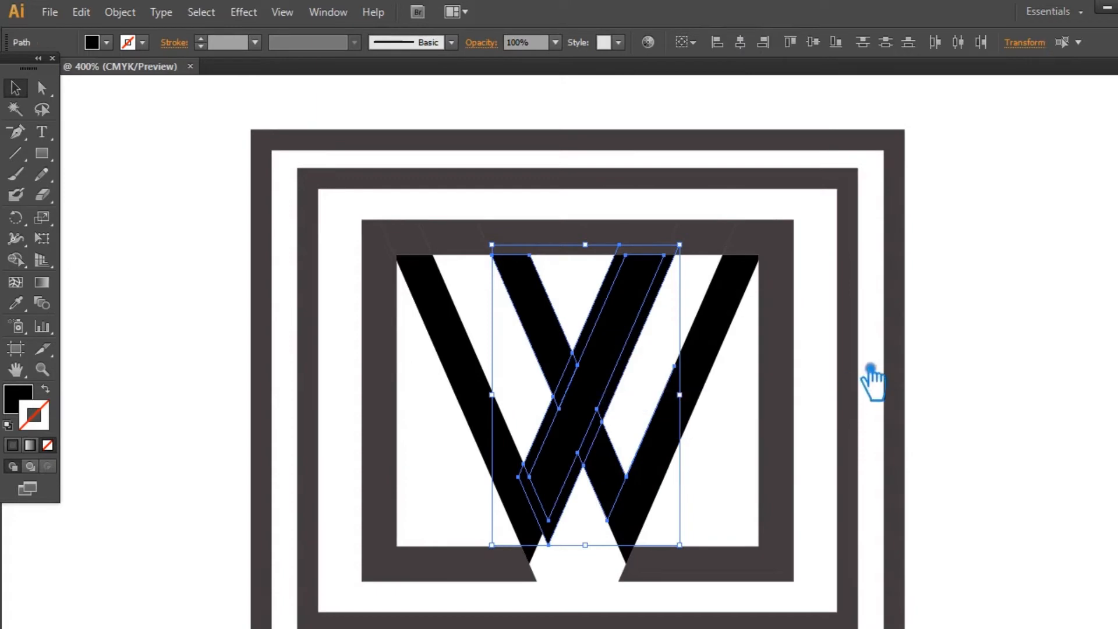
Delete the leftover offset pieces around the united inner stroke to open gaps where the strokes cross
left_click(750, 332)
left_click(612, 324)
key("Delete")
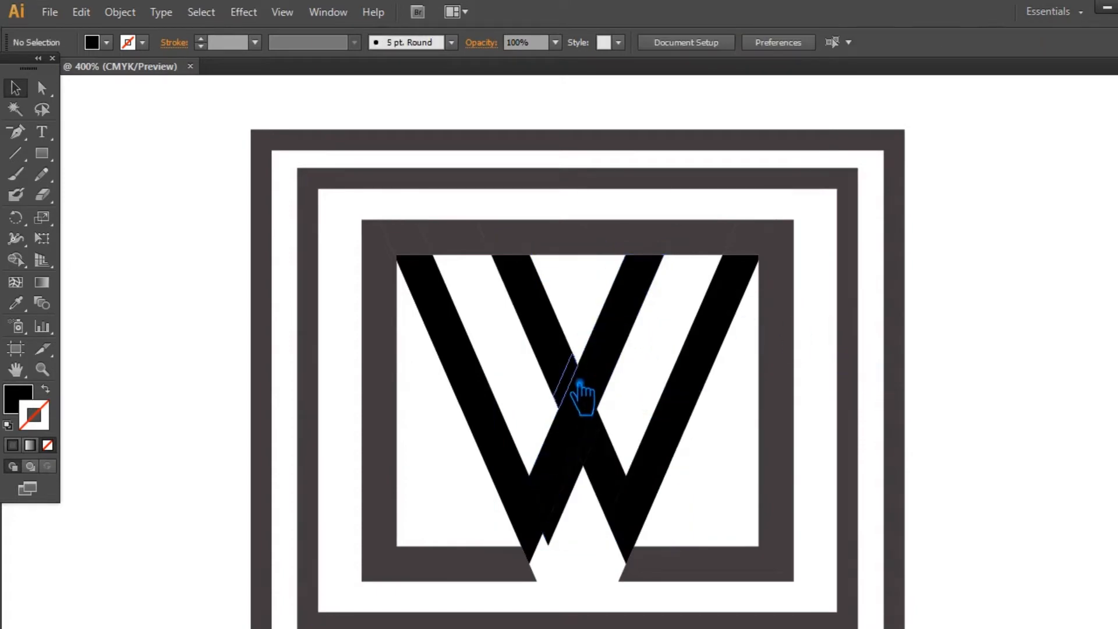
left_click(580, 396)
key("Delete")
left_click(589, 514)
key("Delete")
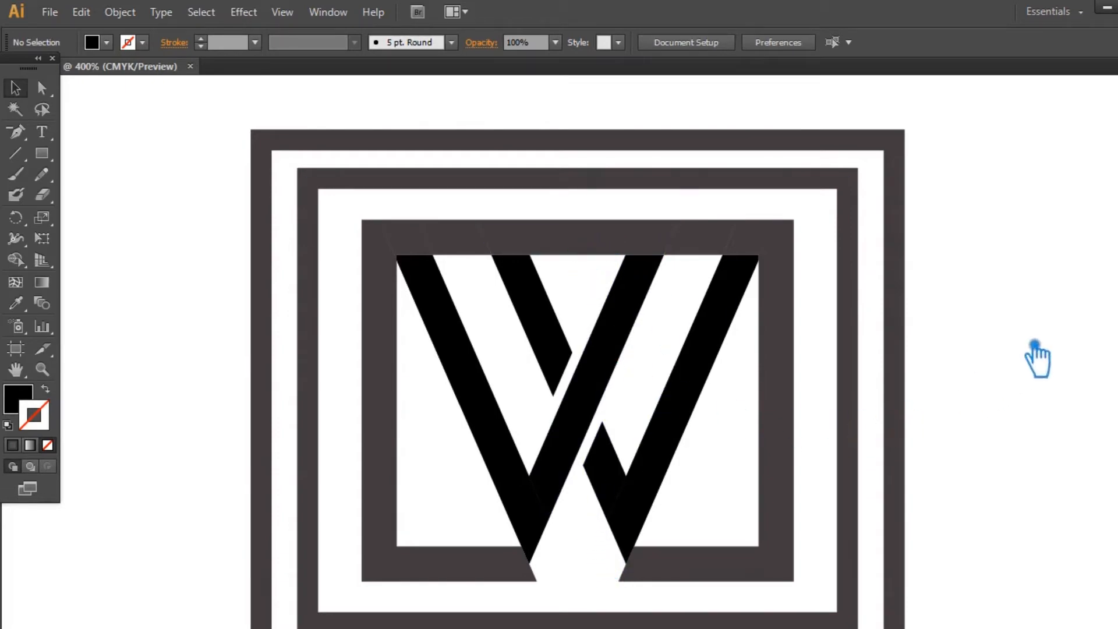
Delete the two sections of the innermost frame's top bar that lie between the W's outer and inner strokes
left_click(460, 250)
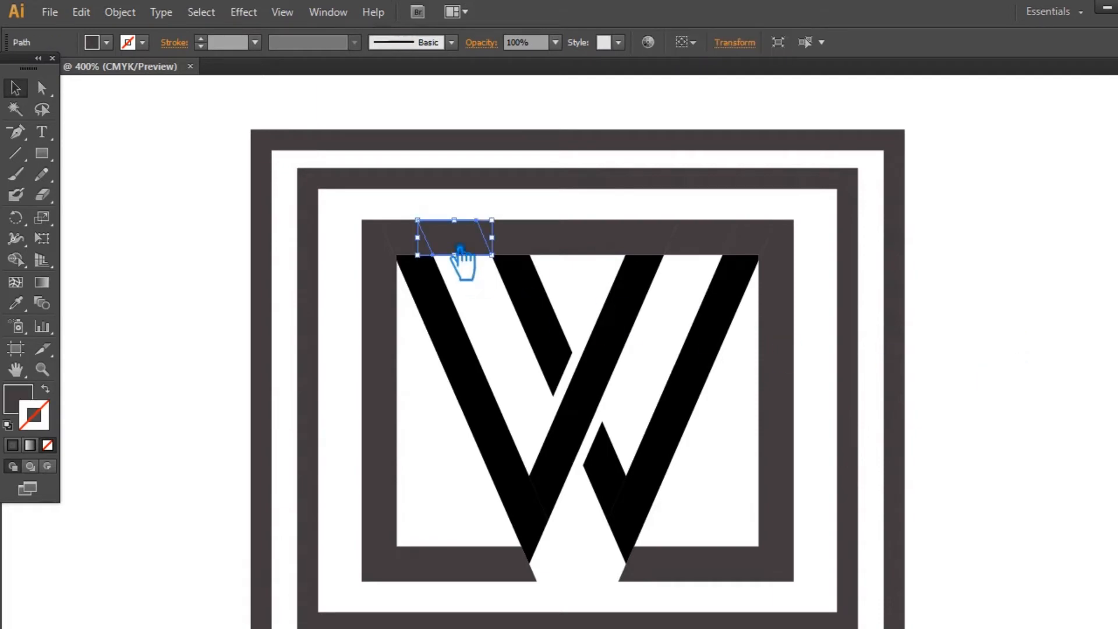
key("Delete")
left_click(696, 244)
key("Delete")
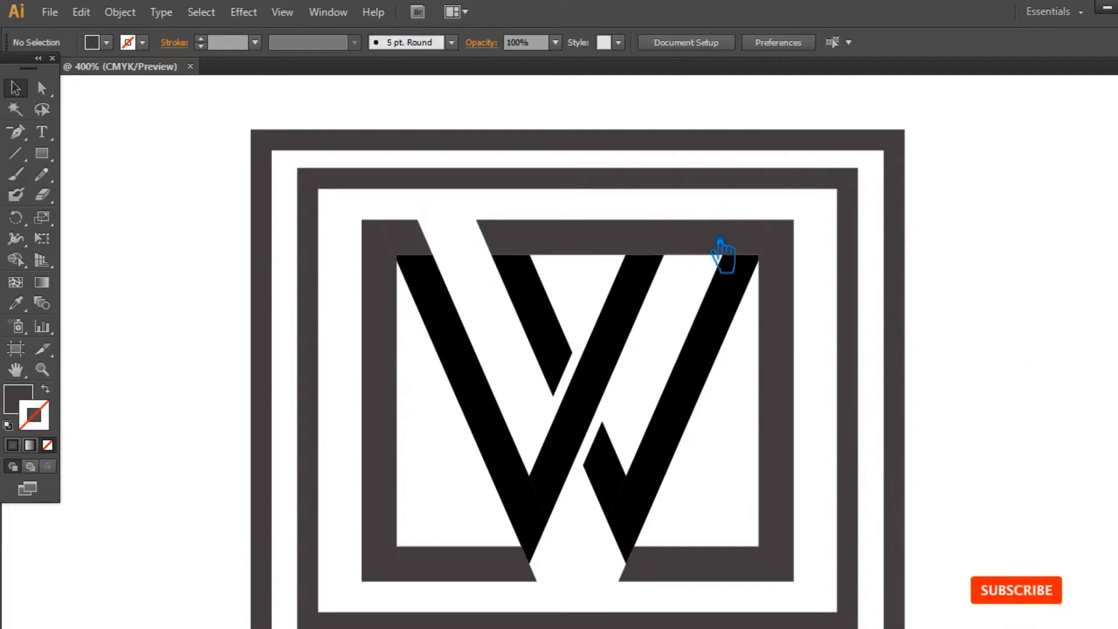
Unite the frame's top center section with the two inner strokes and fill it with black sampled from the W
left_click_drag(464, 209, 666, 307)
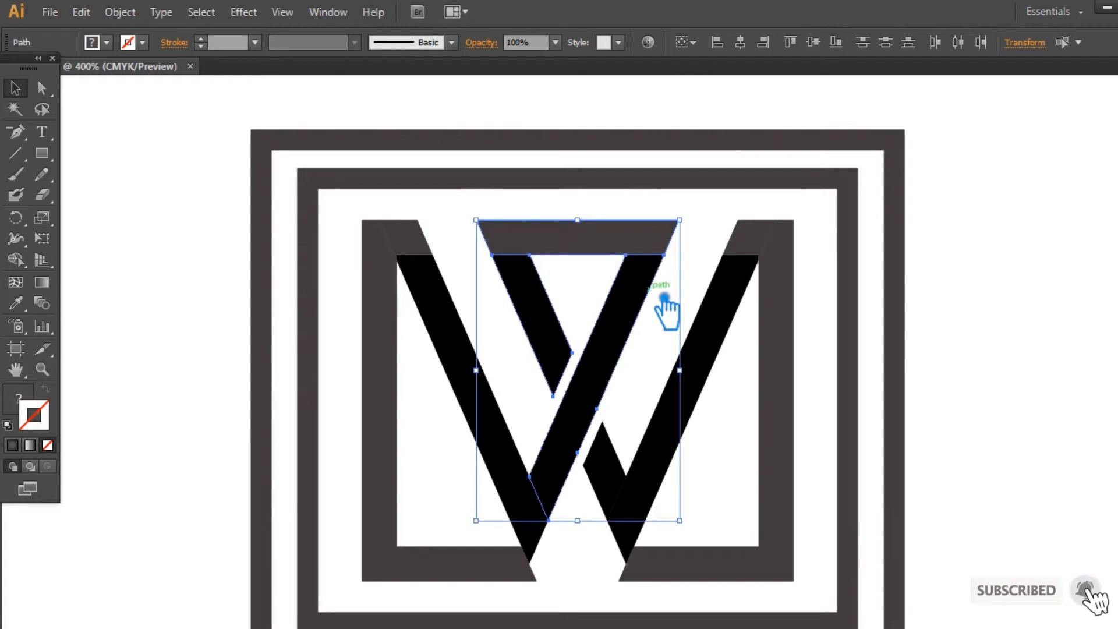
left_click(1117, 480)
left_click(967, 466)
left_click(16, 303)
left_click(710, 349)
left_click(15, 87)
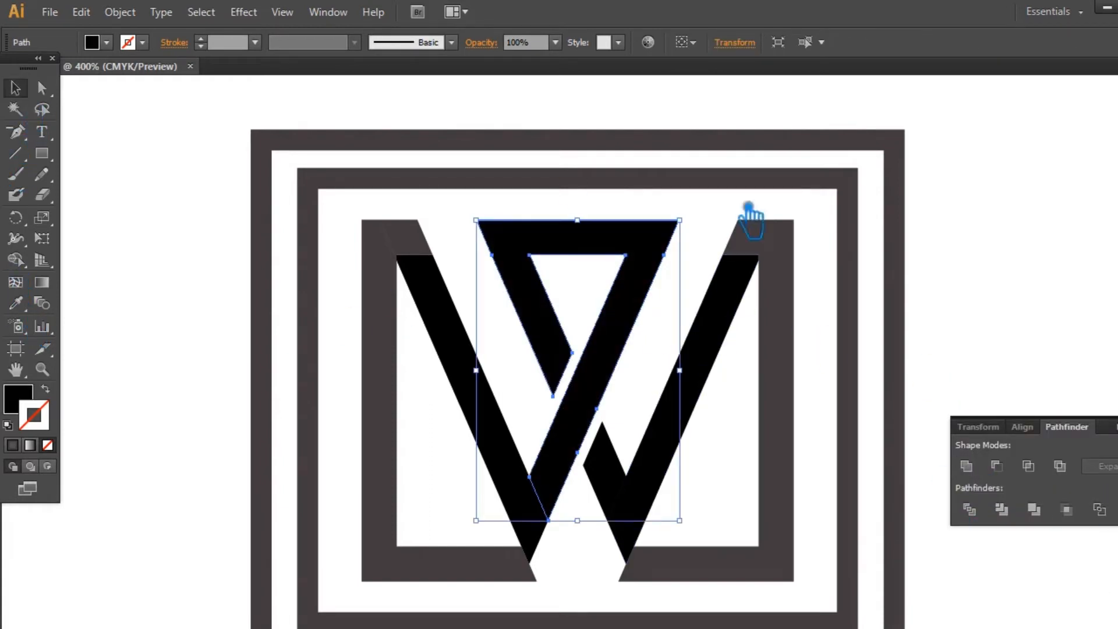
left_click(1080, 388)
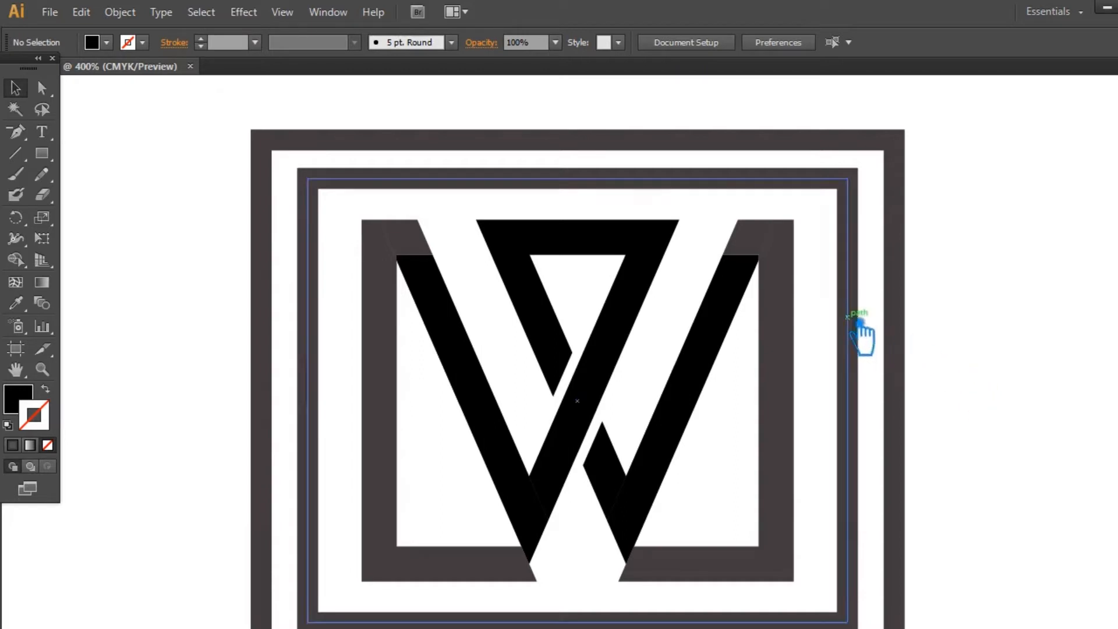
Unite the W's outer strokes with the innermost frame's left side and upper-left corner pieces
left_click_drag(827, 308, 737, 215)
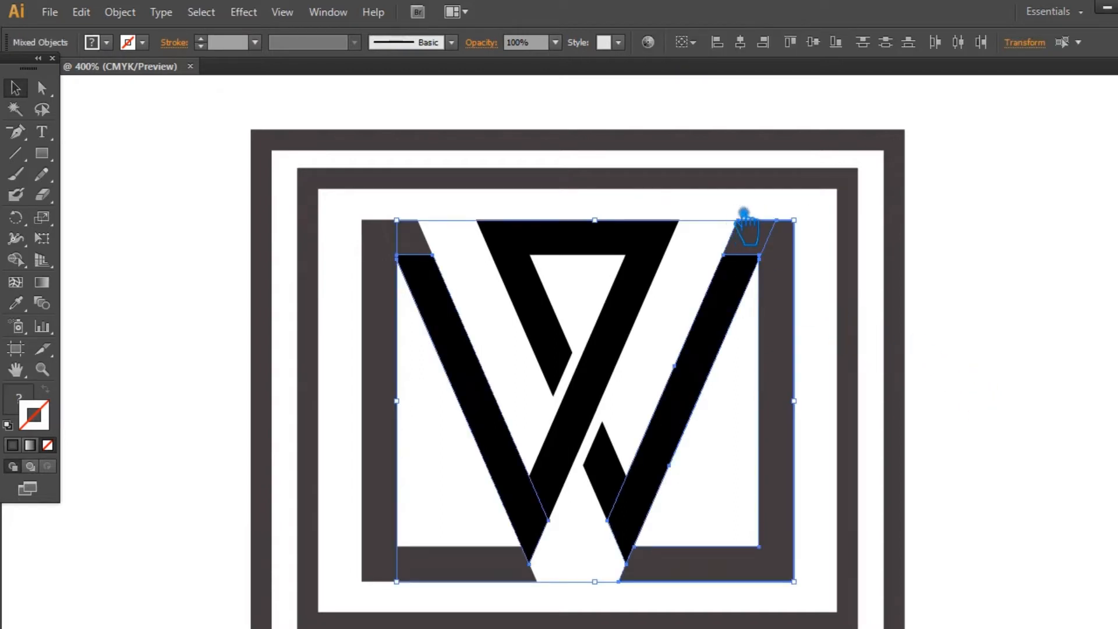
mouse_move(351, 214)
left_mouse_down()
mouse_move(400, 237)
mouse_move(444, 295)
mouse_move(449, 320)
left_mouse_up()
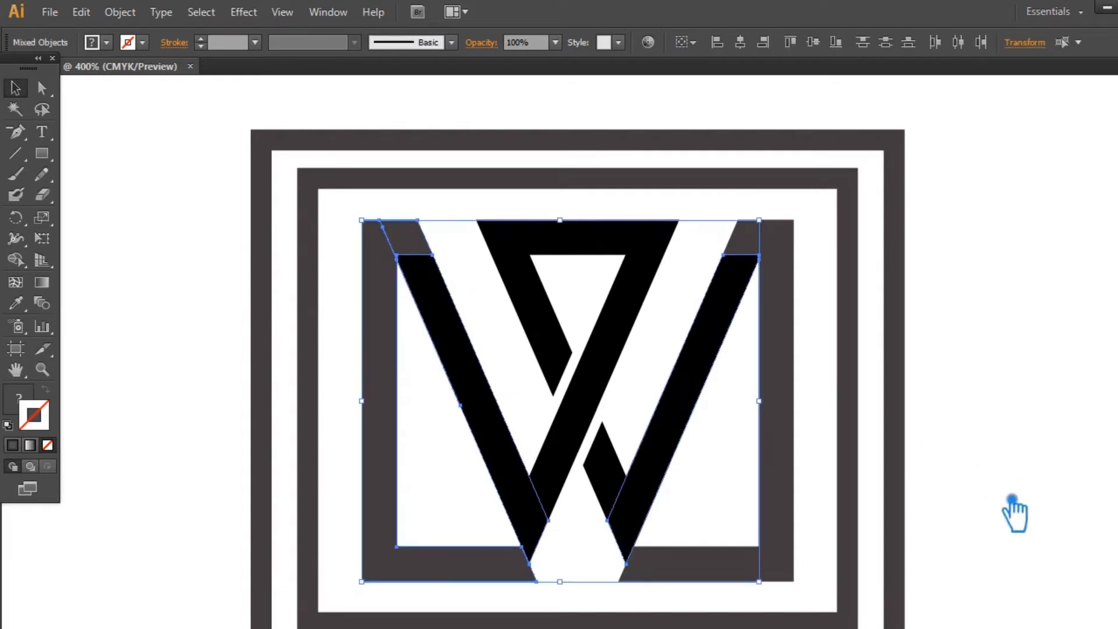
key("ctrl+shift+F9")
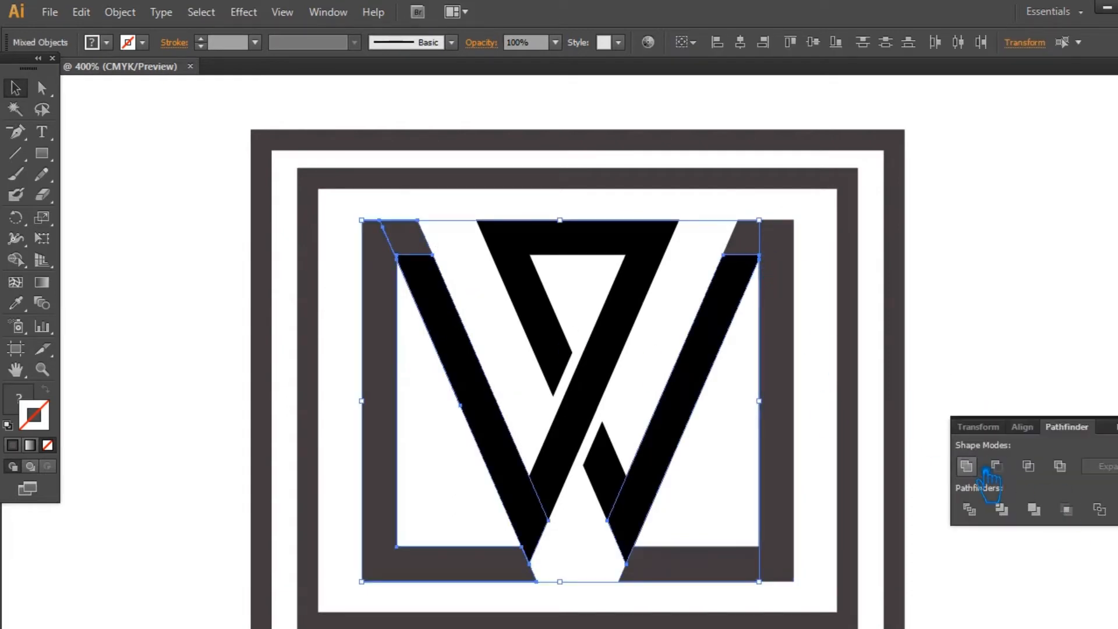
left_click(966, 466)
Unite the frame's right side pieces with the outer strokes and remove the extra anchor point near the right stroke's top
key("ctrl+shift+F9")
left_click(740, 461)
left_click(698, 570)
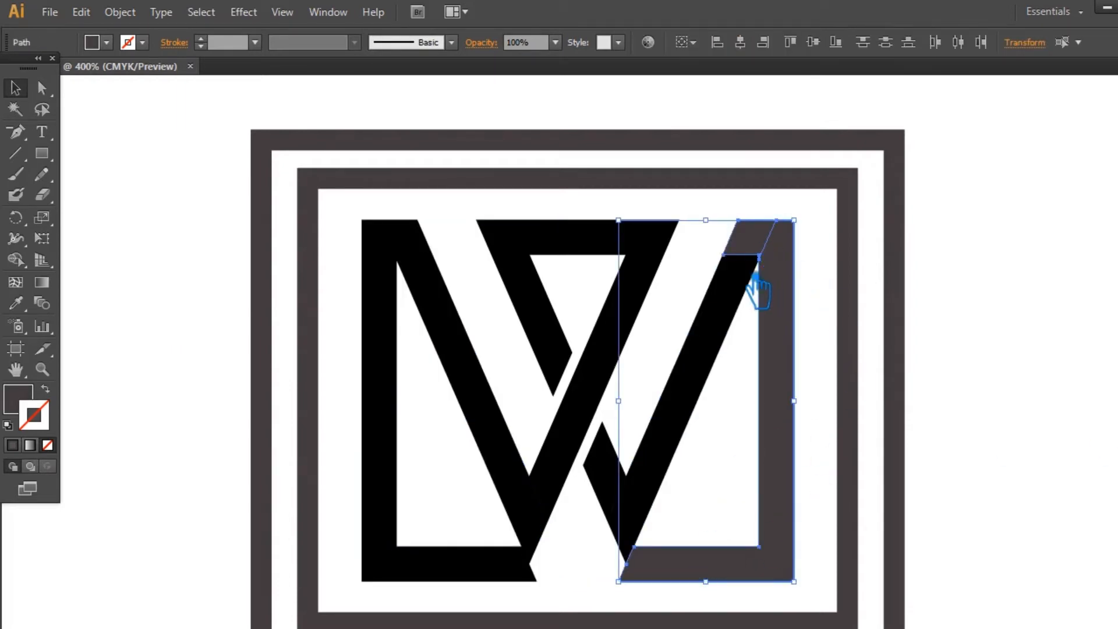
left_click(742, 319, "shift")
key("ctrl+shift+F9")
left_click(966, 466)
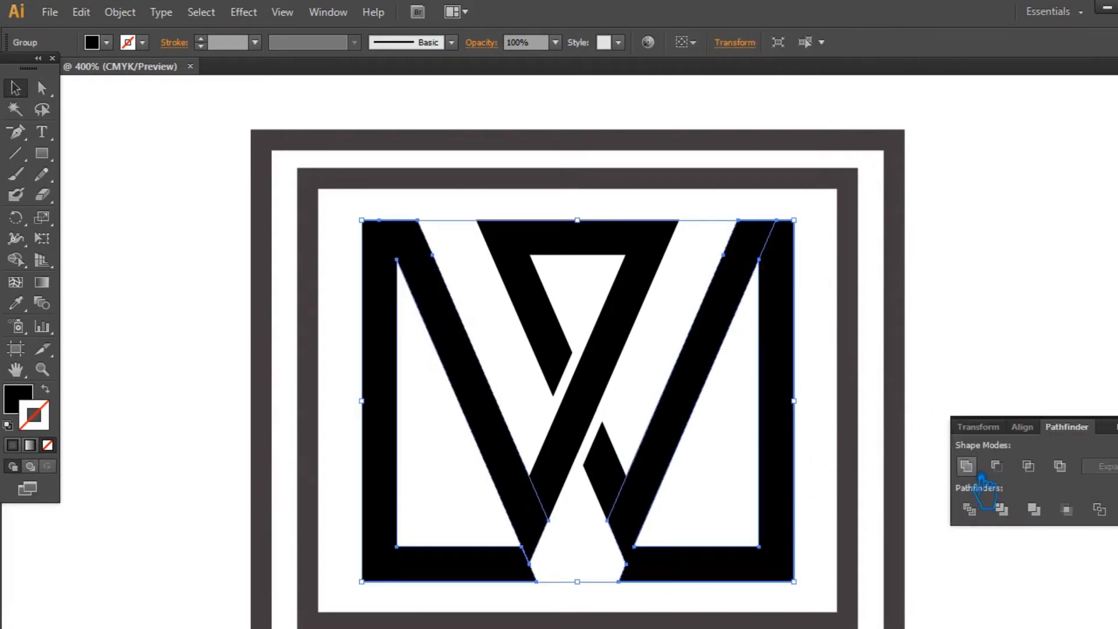
key("ctrl+shift+F9")
key("minus")
left_click(723, 255)
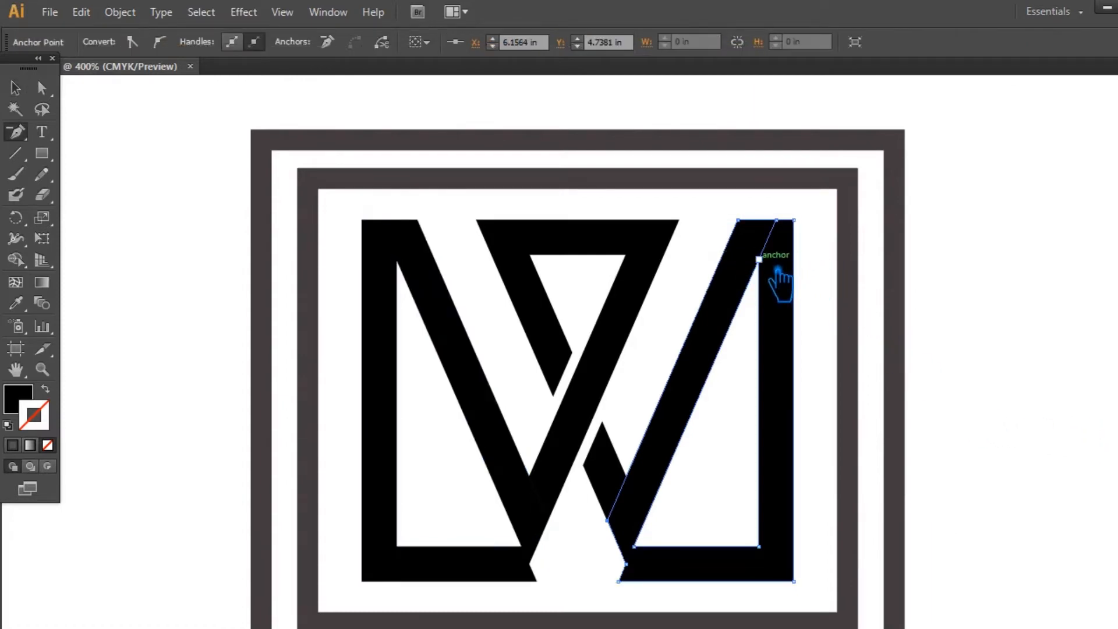
key("ctrl+a")
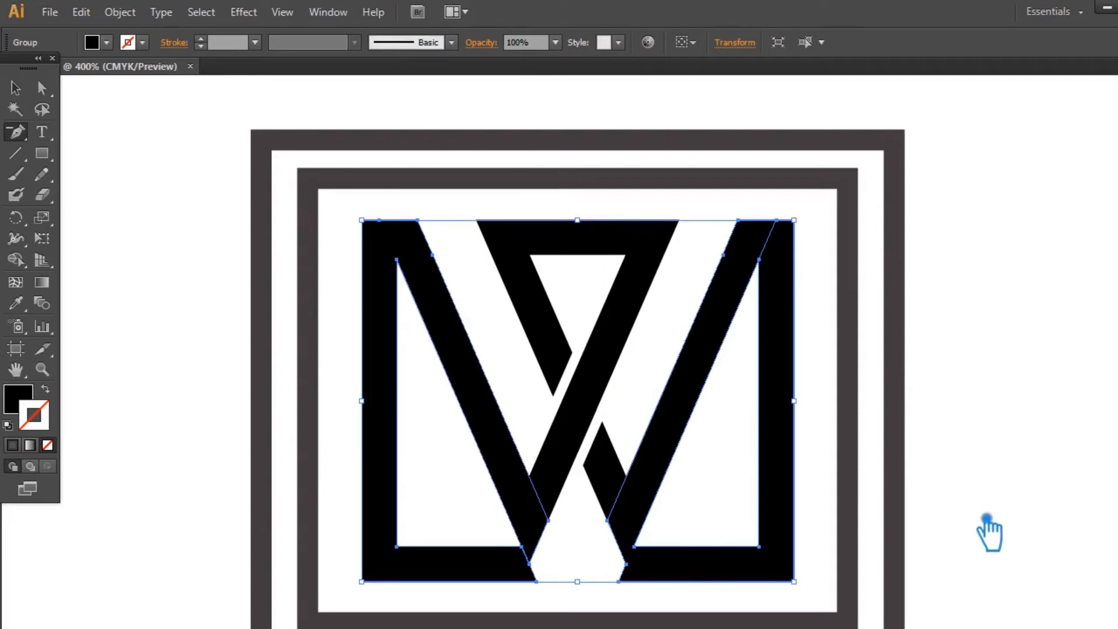
Undo the unions of the outer strokes with the innermost frame's side pieces and clear the selection
key("ctrl+z")
key("ctrl+z")
key("ctrl+z")
left_click(16, 88)
left_click(699, 527)
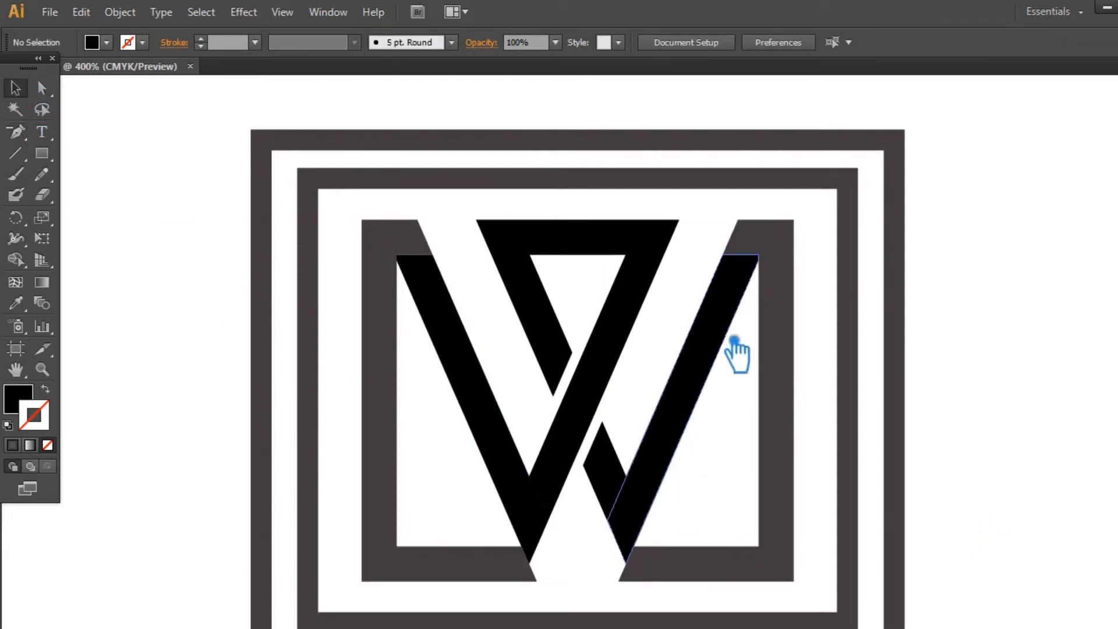
Ungroup the W's stroke pieces and clear the selection
left_click(743, 291)
right_click(742, 282)
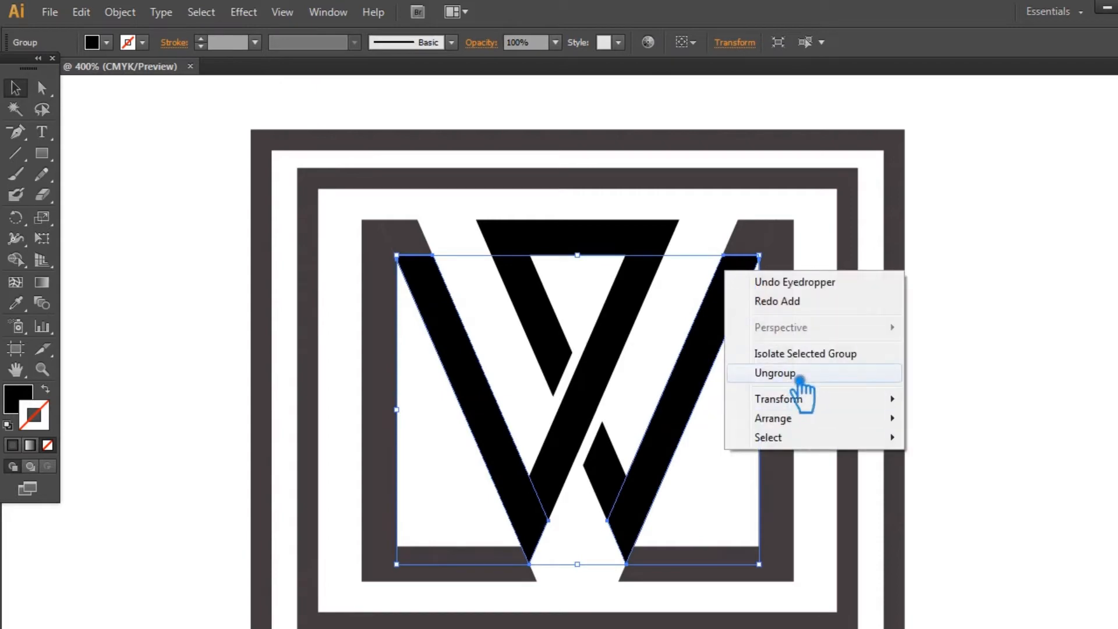
left_click(795, 372)
left_click(799, 323)
Unite the W's right outer stroke with the upper-right corner piece above it
left_click(748, 309)
left_click(773, 240, "shift")
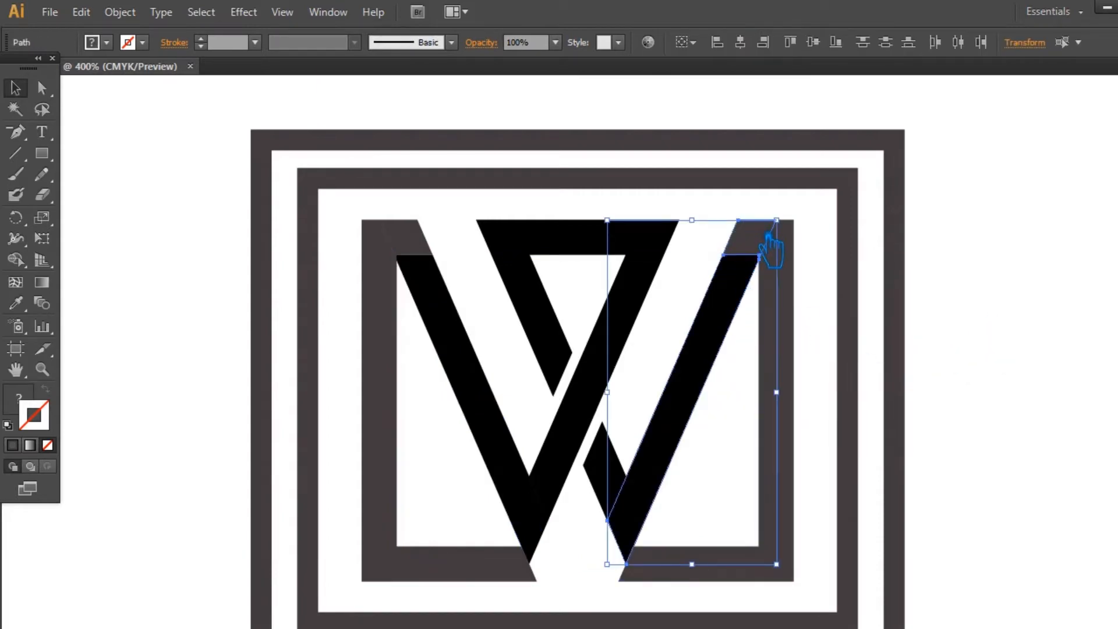
key("ctrl+shift+F9")
left_click(967, 466)
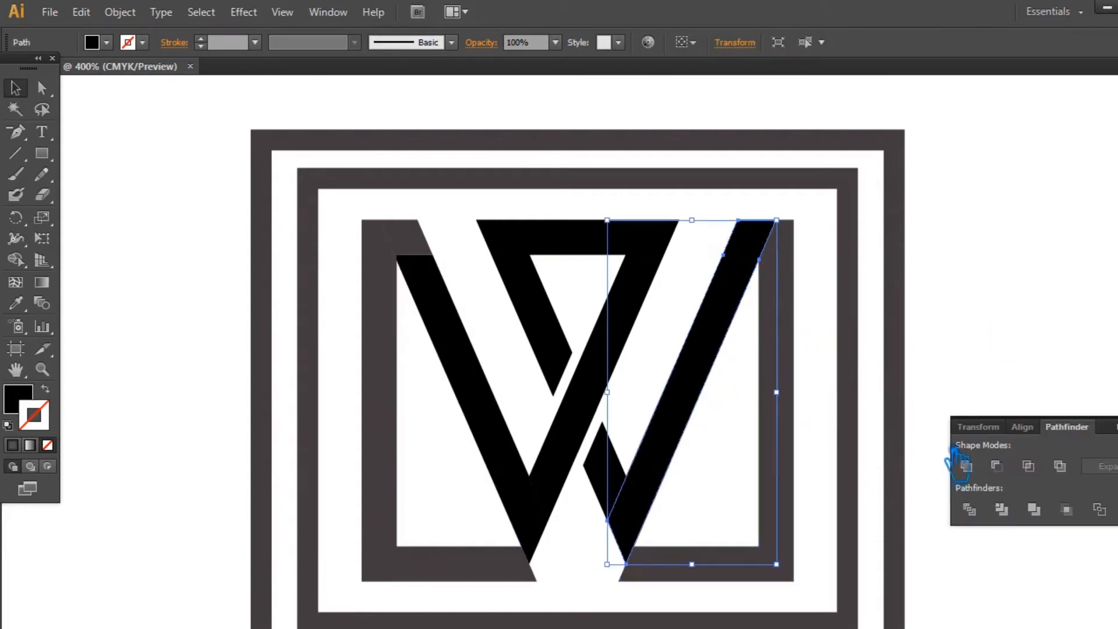
left_click(1028, 416)
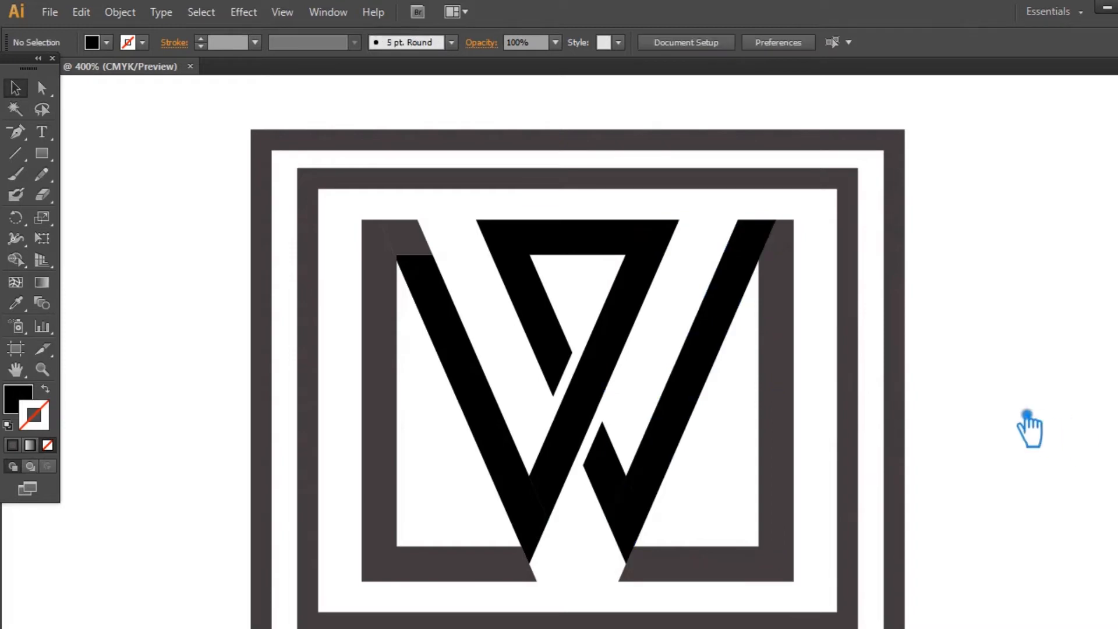
left_click(488, 405)
left_click(694, 401)
left_click(1035, 328)
Draw a slanted line from the inner frame's upper-left inside corner down across the left part of its lower bar
left_click(23, 153)
left_click_drag(397, 257, 483, 595)
key("v")
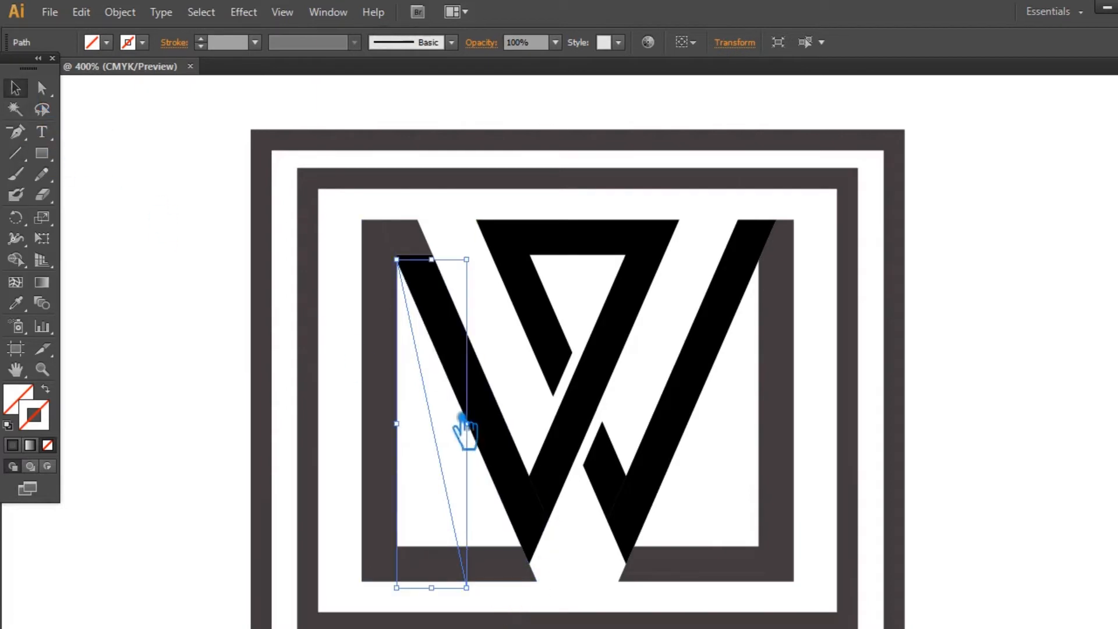
left_click(237, 357)
Give the slanted line a 0.25 pt stroke in a muted dark pink
left_click(449, 460)
left_click(13, 445)
left_click(255, 43)
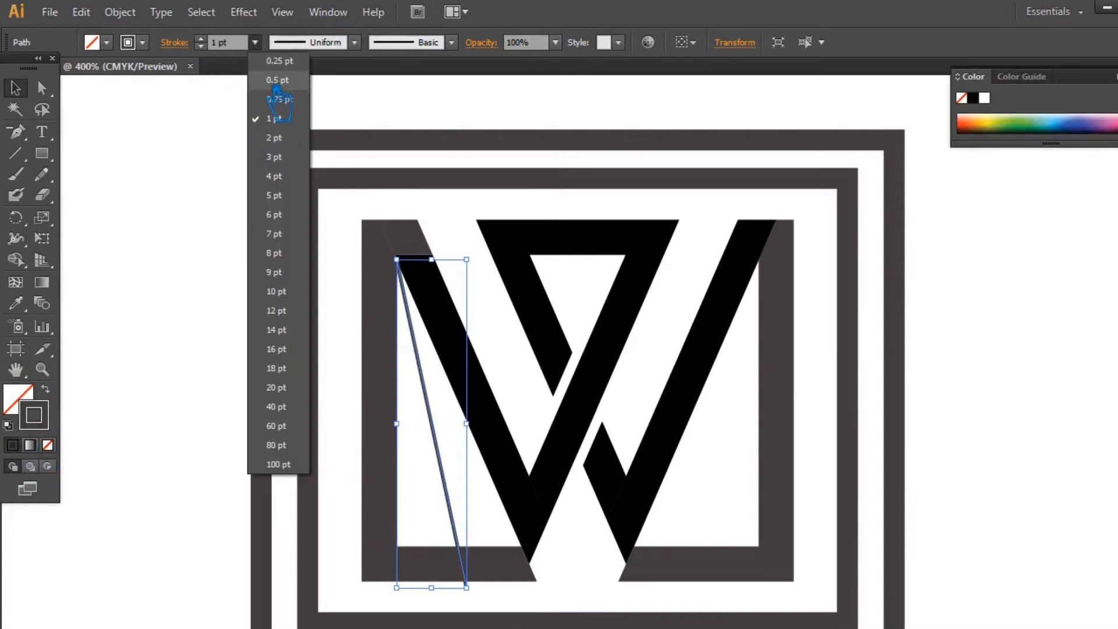
left_click(279, 60)
double_click(60, 433)
left_click(498, 258)
left_click(775, 147)
left_click(1049, 336)
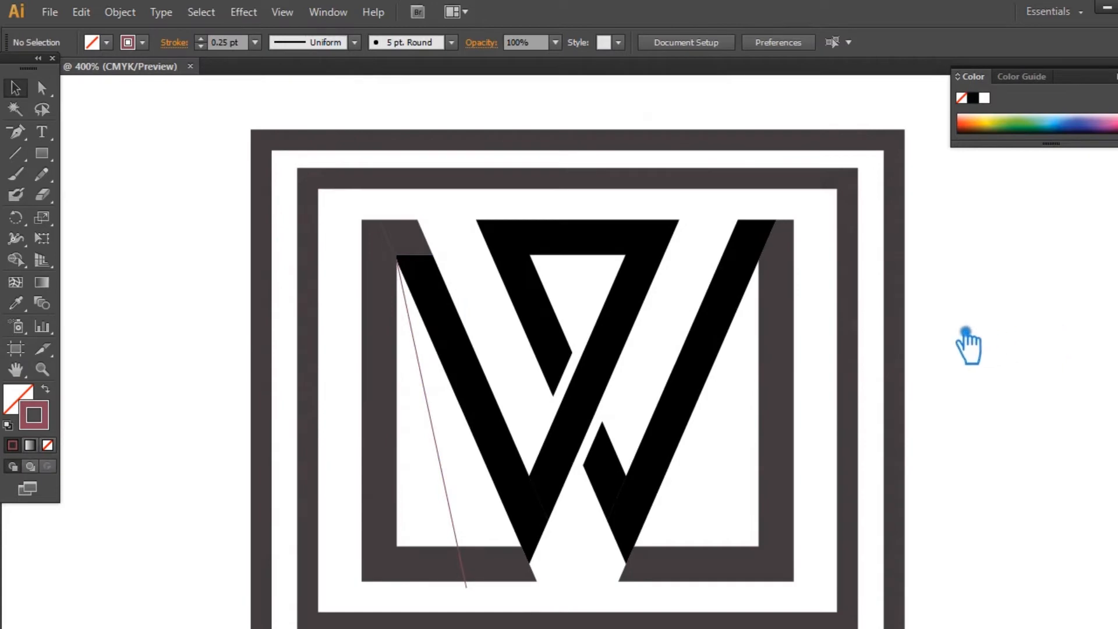
Copy the slanted line, paste it in front and reflect the copy across the horizontal axis
left_click(446, 491)
key("ctrl+c")
key("ctrl+f")
right_click(444, 479)
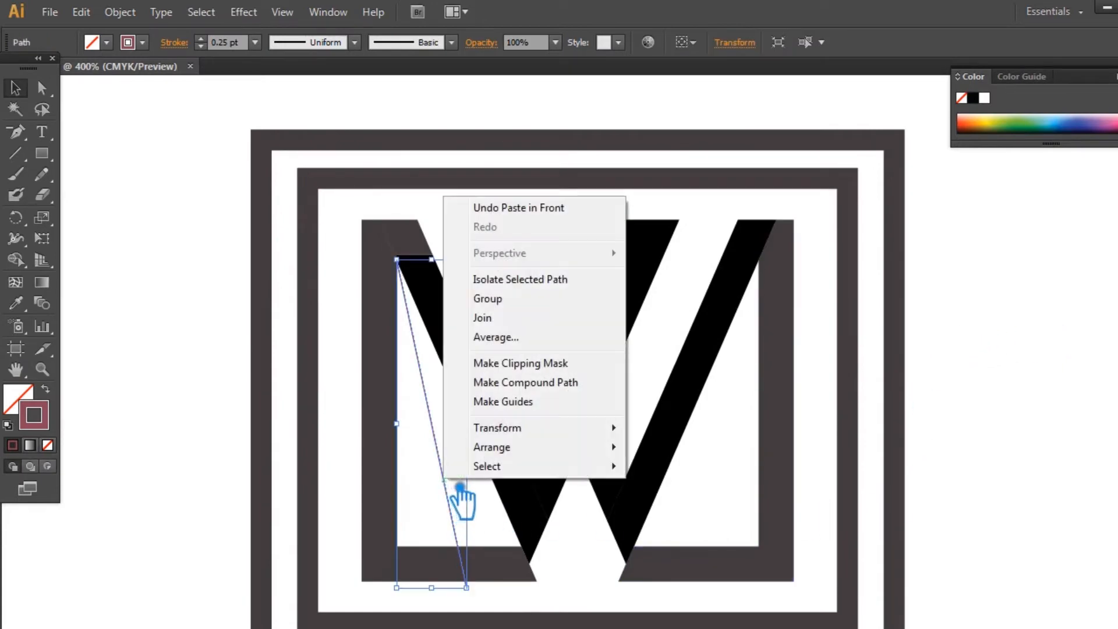
mouse_move(531, 430)
left_click(709, 492)
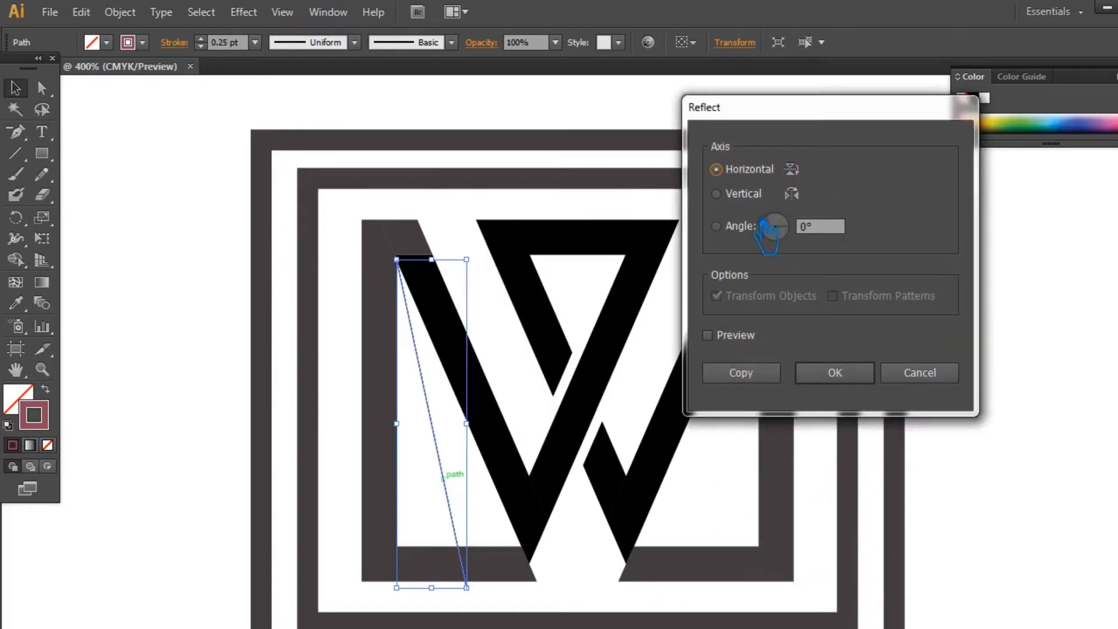
left_click(835, 369)
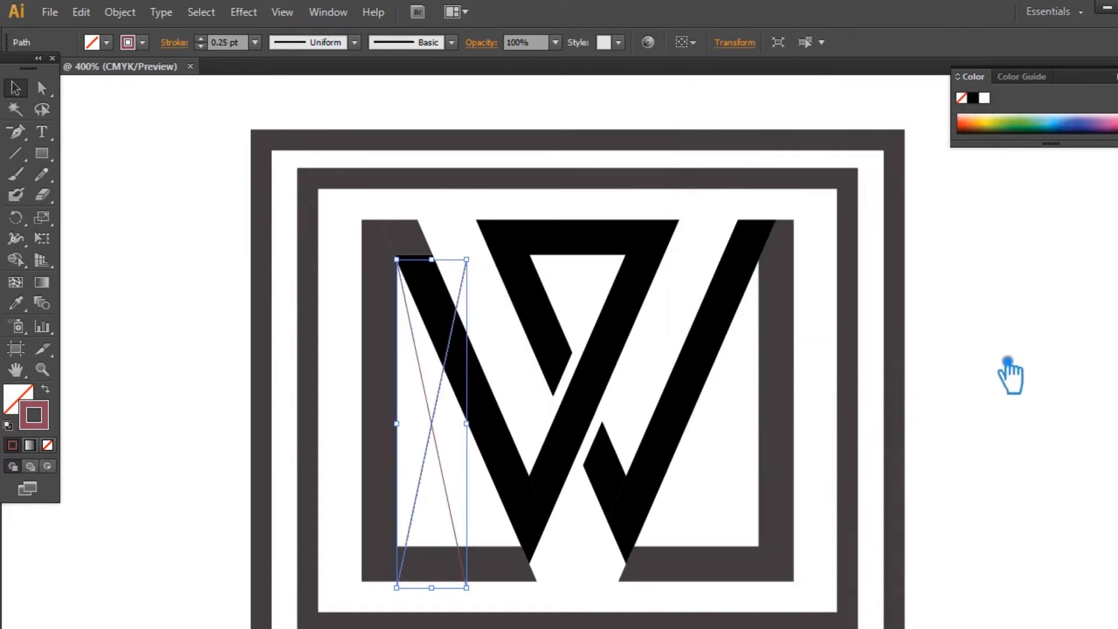
left_click(1012, 373)
Move the reflected line to the opposite side, aligning its upper end with the frame's inside corner beside the right stroke
left_click_drag(575, 383, 750, 386)
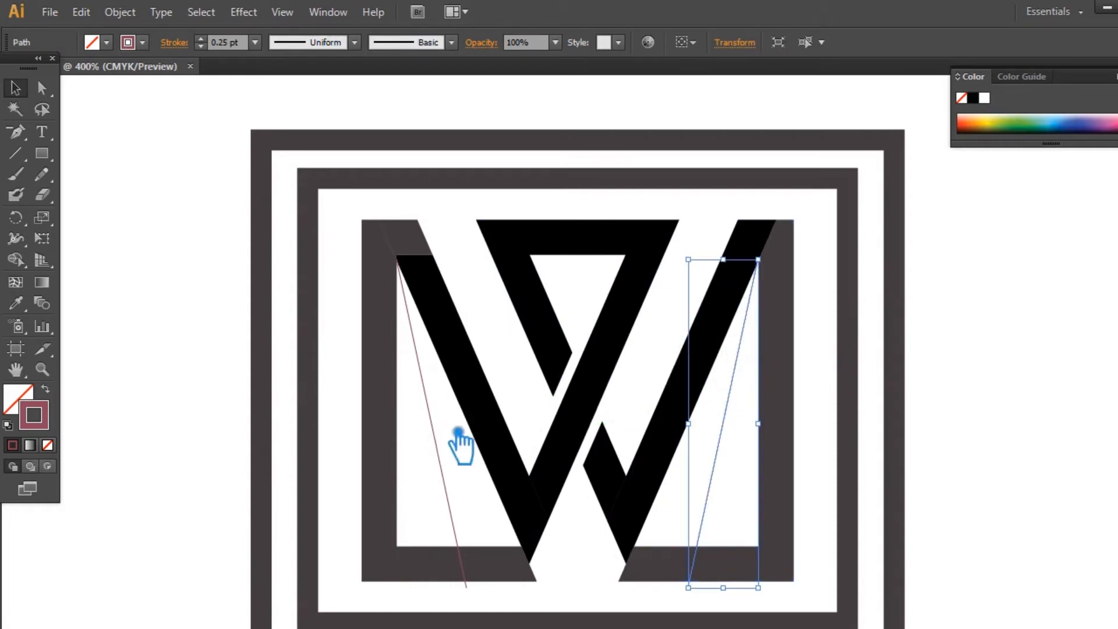
left_click_drag(1055, 295, 953, 399)
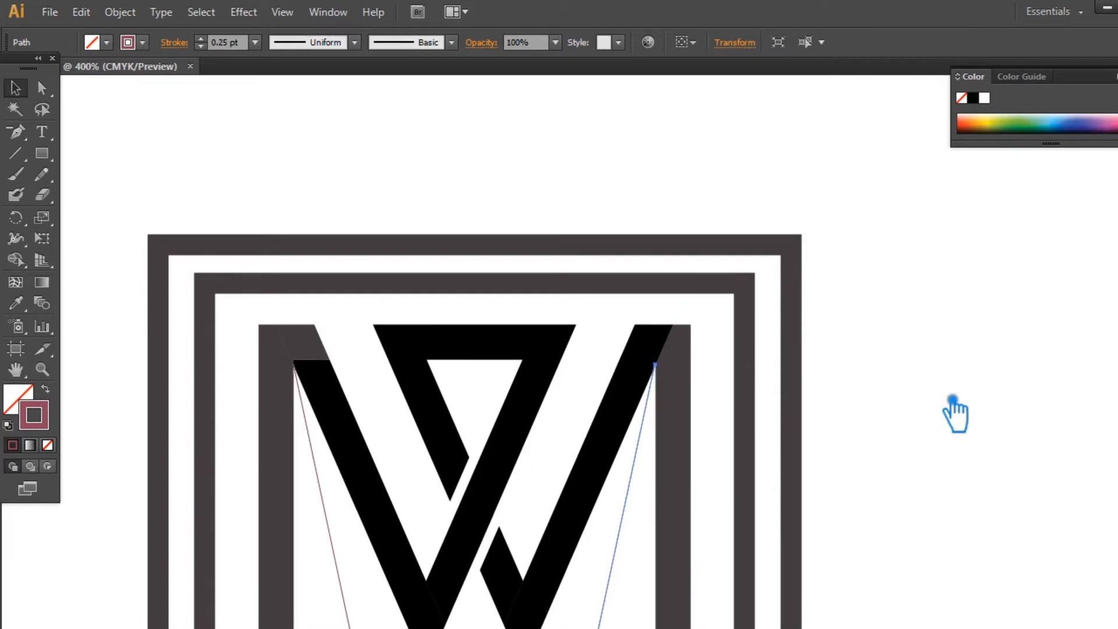
scroll(955, 408, "up", 5)
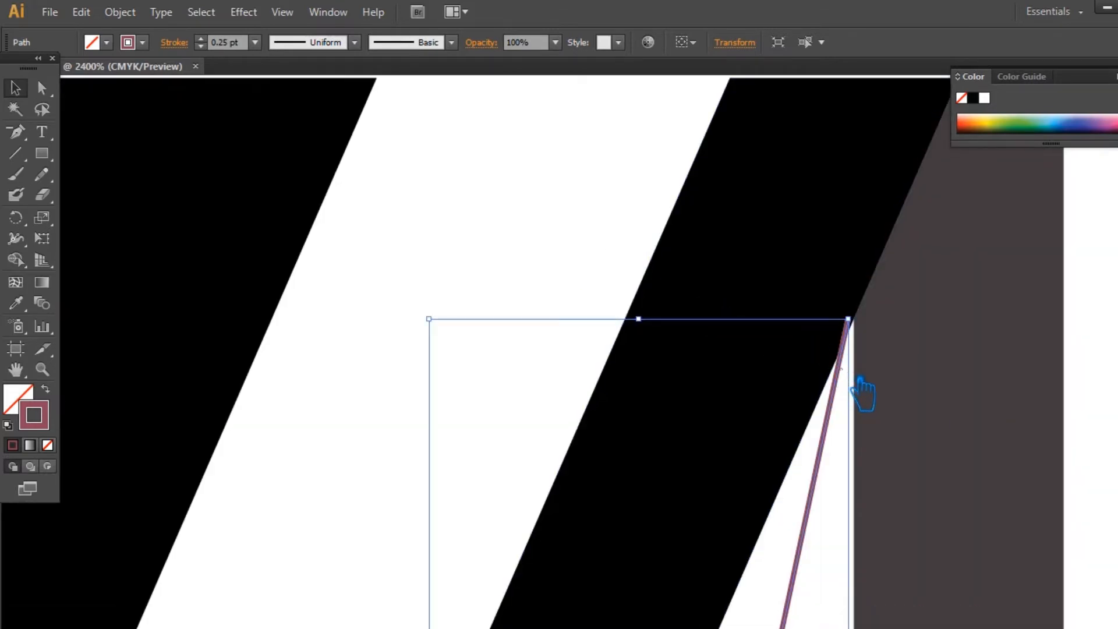
mouse_move(852, 396)
left_mouse_down()
mouse_move(861, 399)
mouse_move(852, 399)
left_mouse_up()
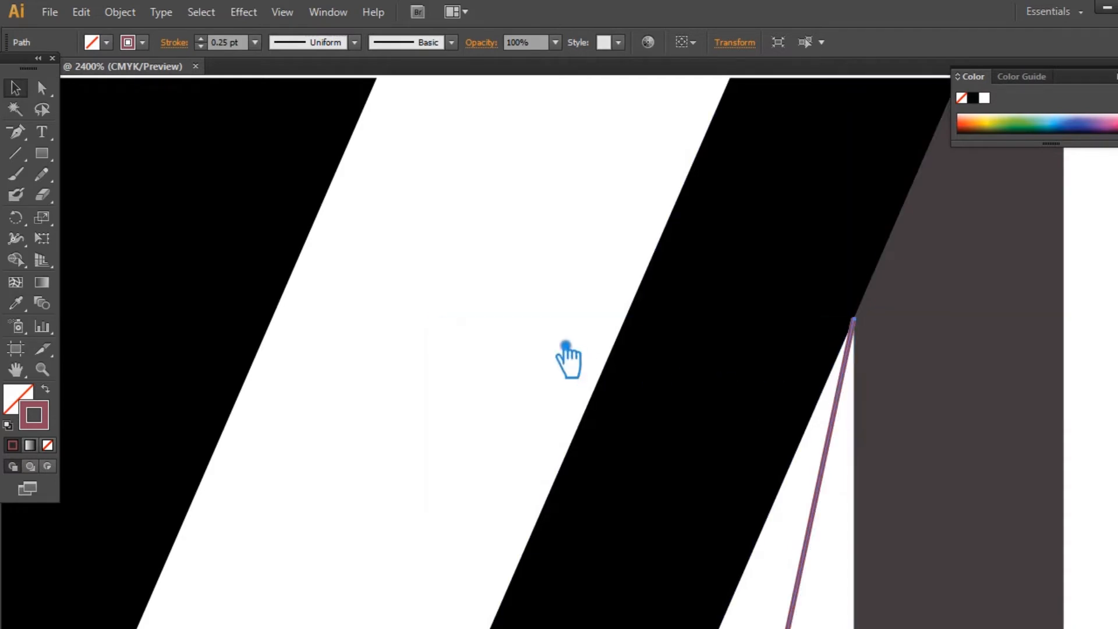
Select both slanted lines and remove their stroke color
scroll(569, 356, "down", 5)
left_click_drag(414, 367, 802, 417)
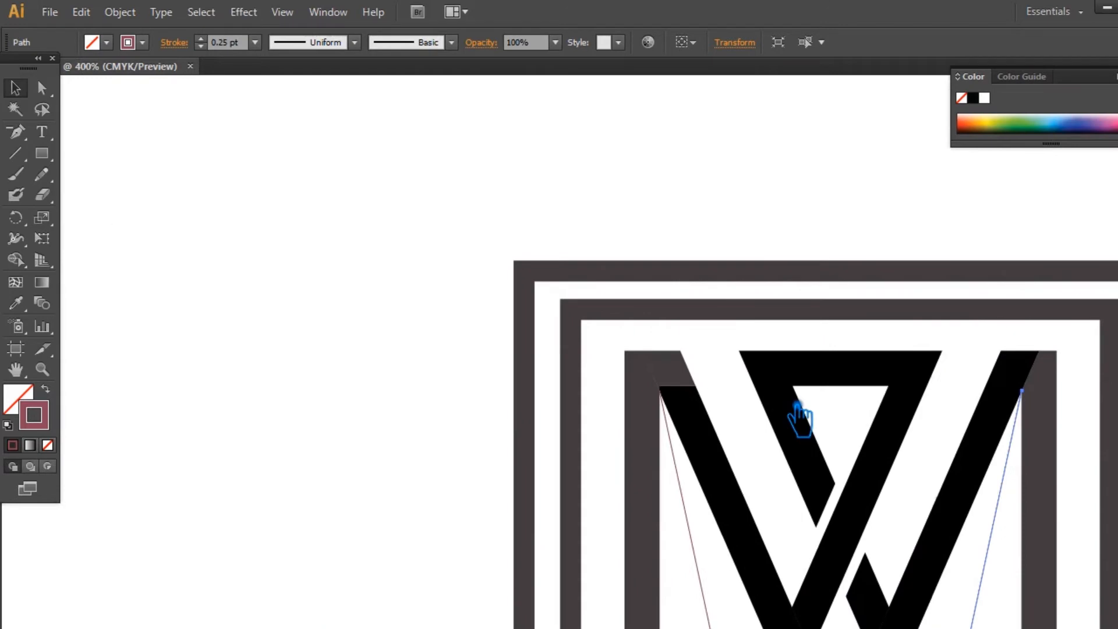
scroll(801, 417, "up", 5)
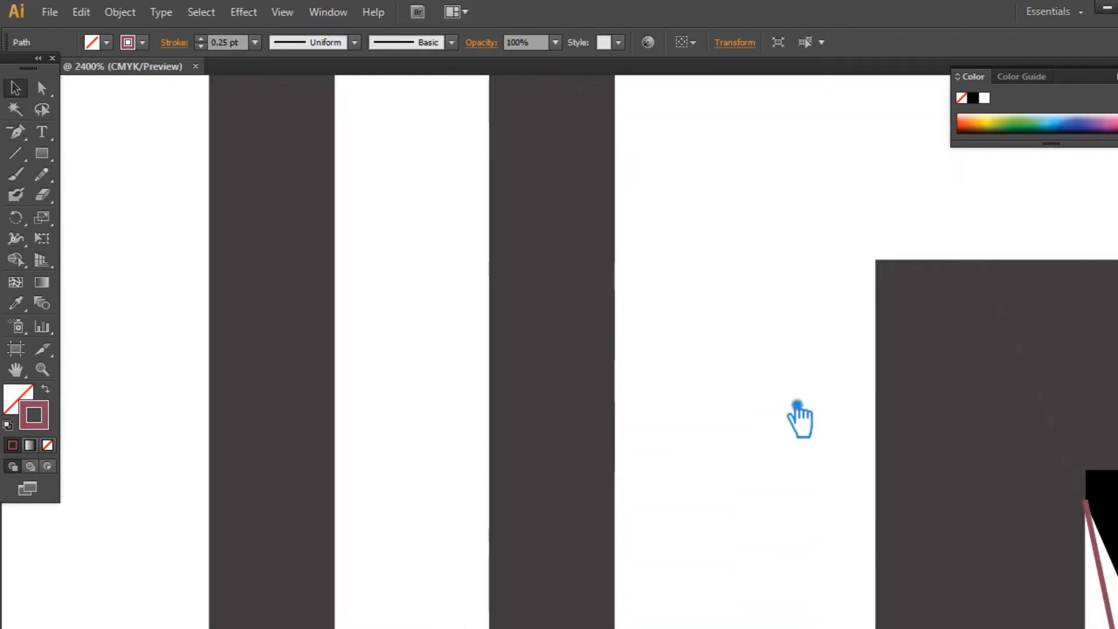
left_click_drag(800, 419, 362, 276)
scroll(361, 279, "down", 5)
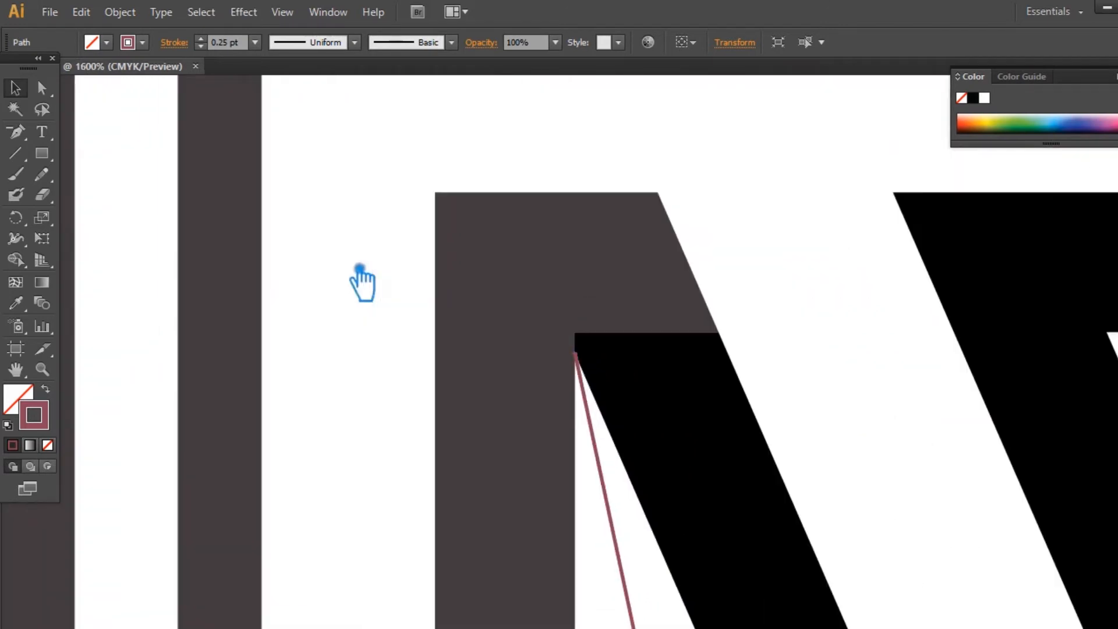
key("ctrl+minus")
left_click(379, 332)
left_click(735, 452)
left_click(594, 466, "shift")
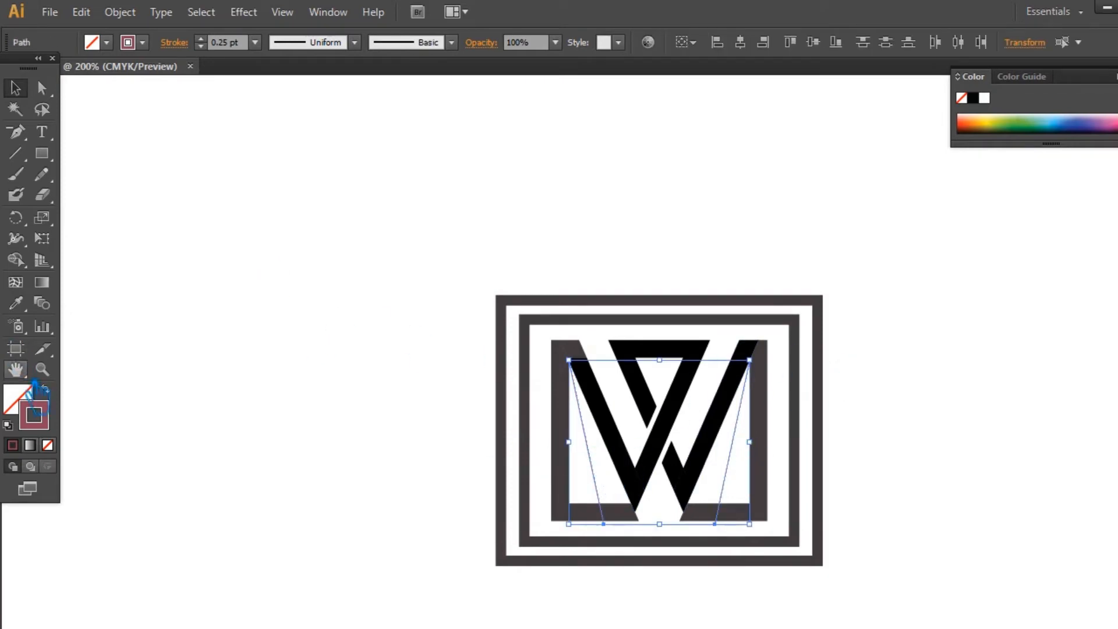
left_click(48, 445)
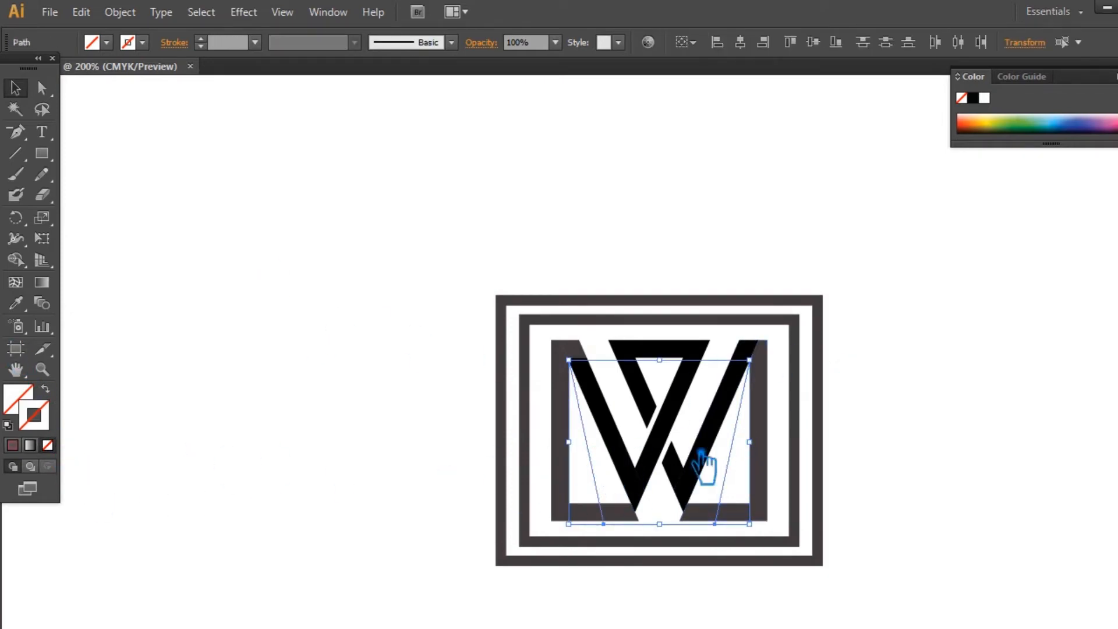
Divide the W and innermost frame pieces along the two slanted lines and ungroup the result
left_click(552, 518, "shift")
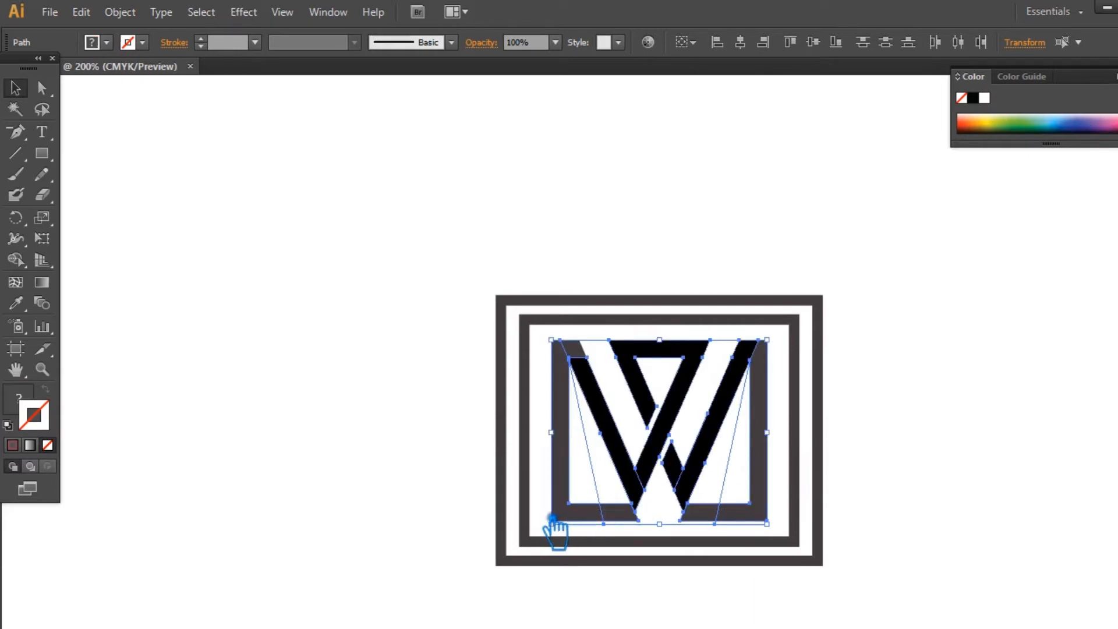
key("ctrl+shift+F9")
left_click(969, 510)
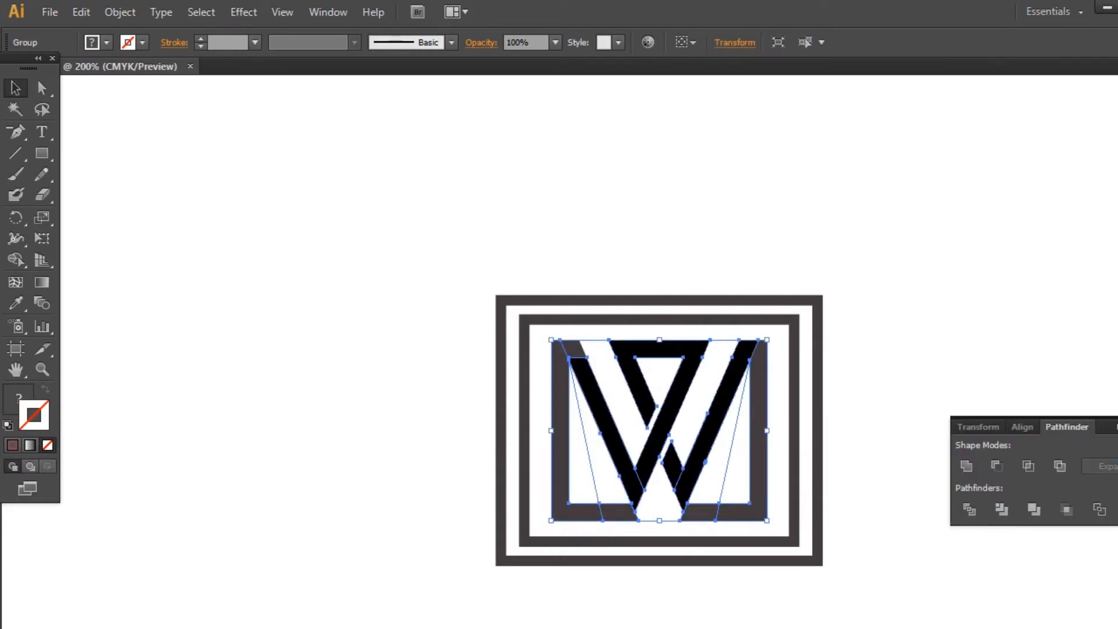
left_click(706, 521)
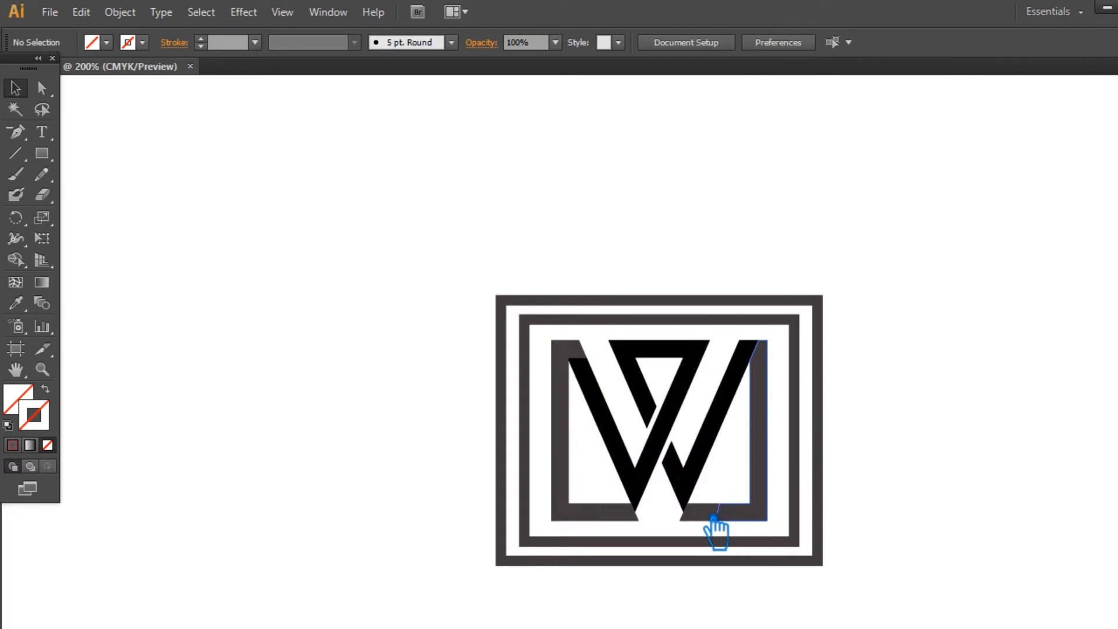
right_click(706, 518)
left_click(767, 434)
Delete the lower bar's pieces between the slanted cuts and unite the left outer stroke with its upper-left corner piece
left_click(702, 517)
key("Delete")
left_click(634, 518)
key("Delete")
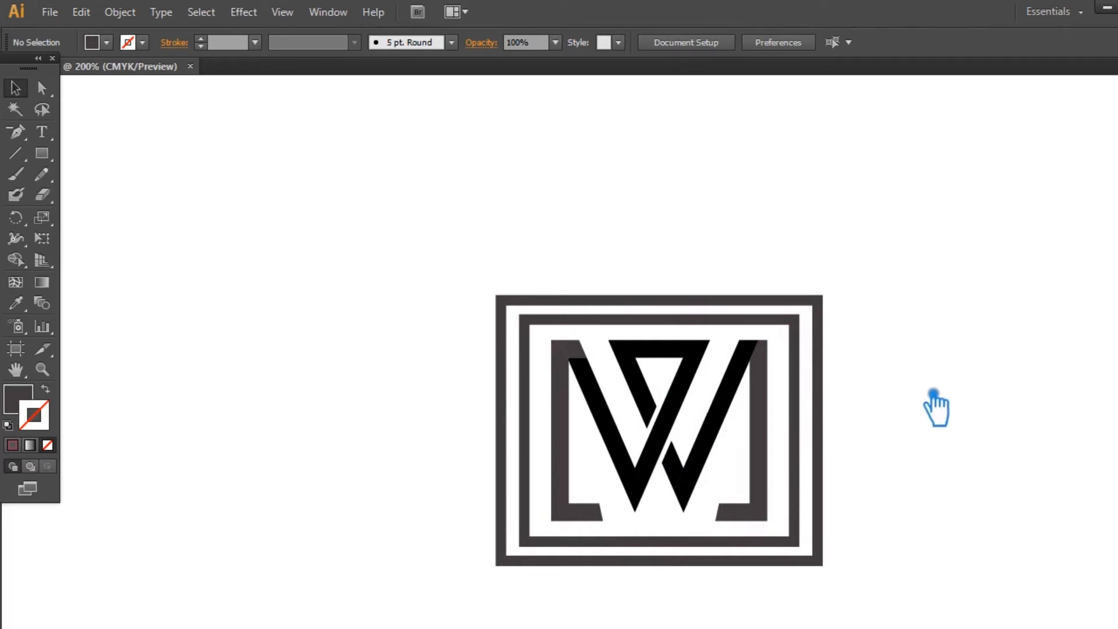
left_click(578, 362)
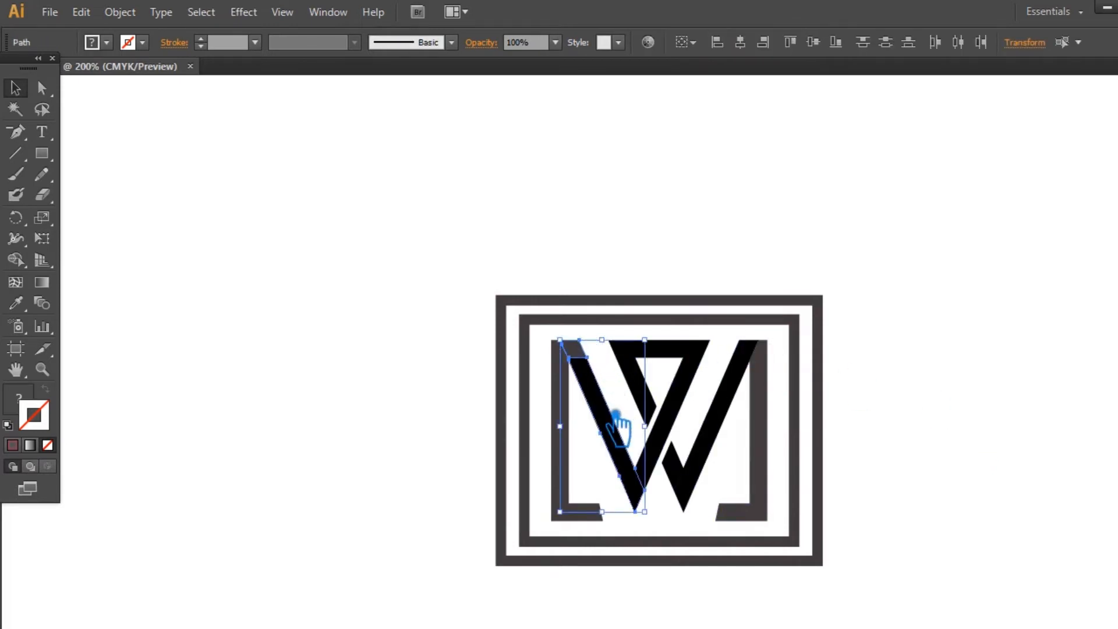
key("shift+ctrl+F9")
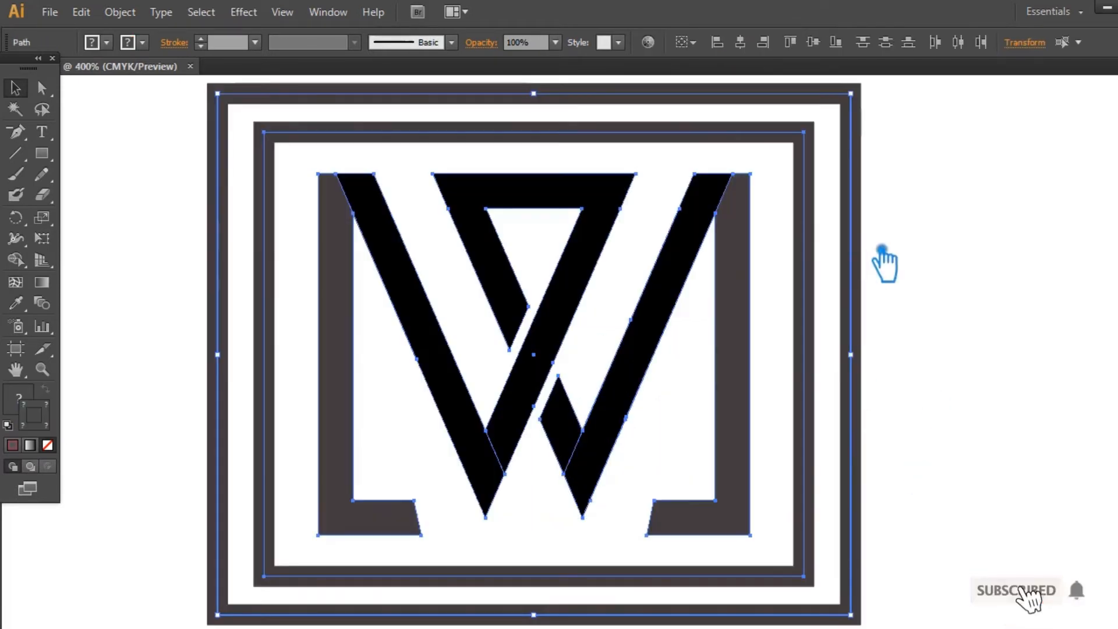
Offset the paths of the W's two outer strokes by 0.04 in with miter joins and a miter limit of 4
left_click(413, 268)
left_click(702, 285, "shift")
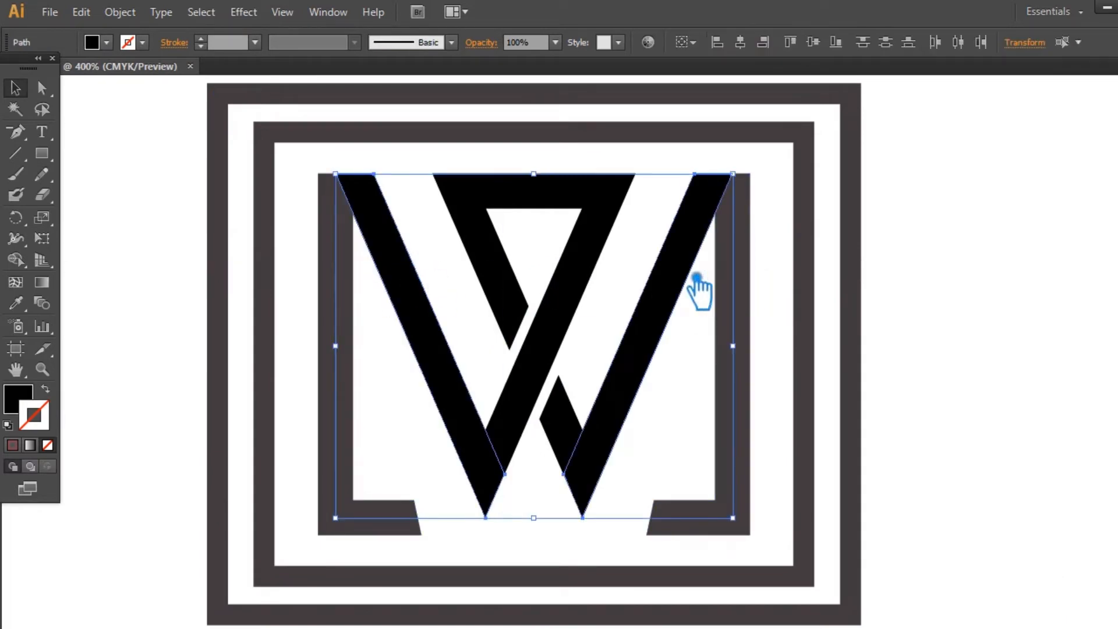
left_click(120, 12)
mouse_move(150, 370)
left_click(408, 430)
left_click(678, 274)
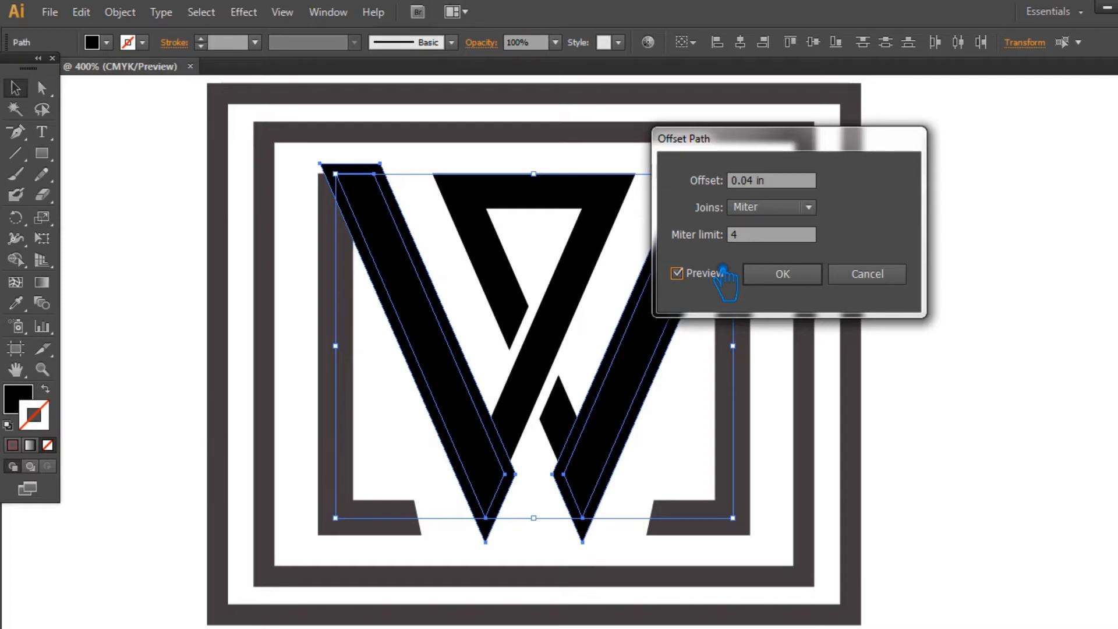
left_click(792, 276)
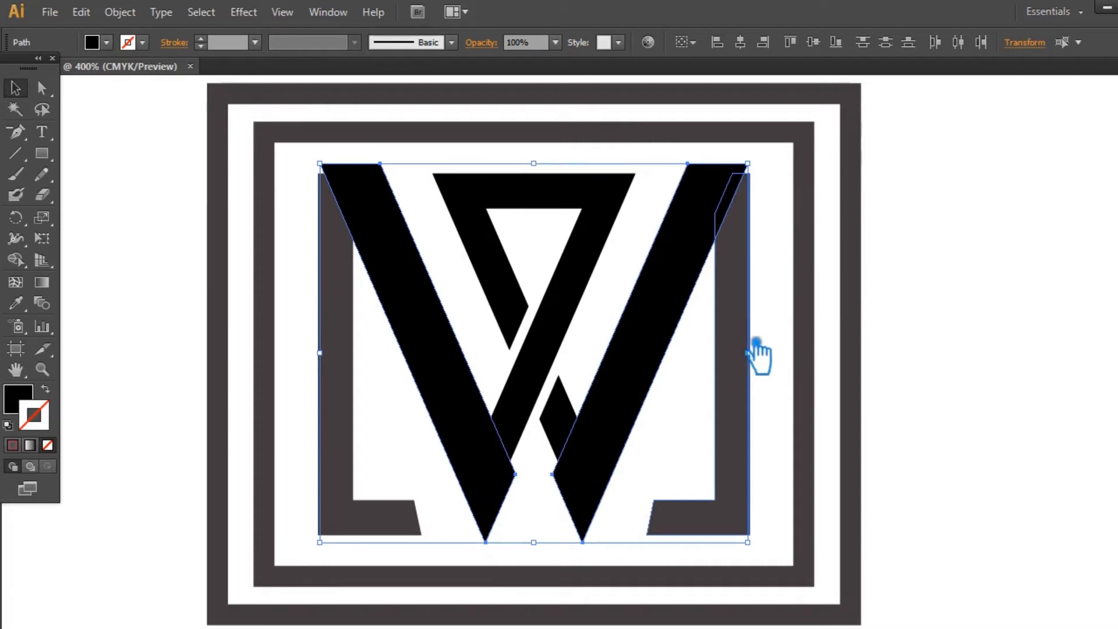
Divide the W, its offset outlines and the right frame bracket, leaving out the two outer frames, and ungroup the pieces
left_click_drag(781, 405, 399, 353)
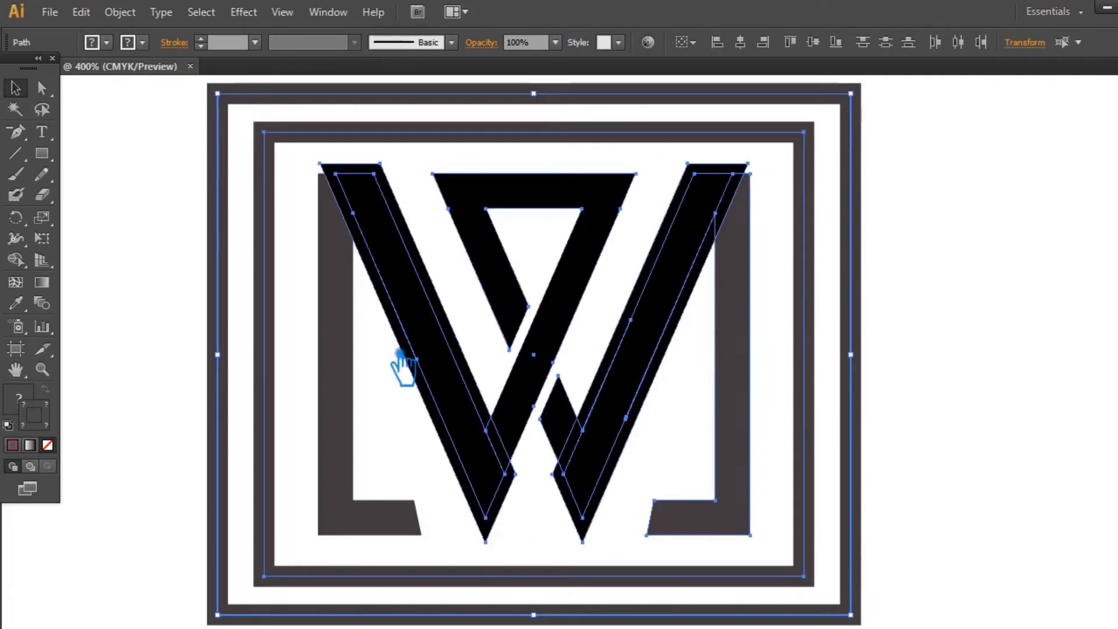
left_click(834, 290, "shift")
left_click(823, 287, "shift")
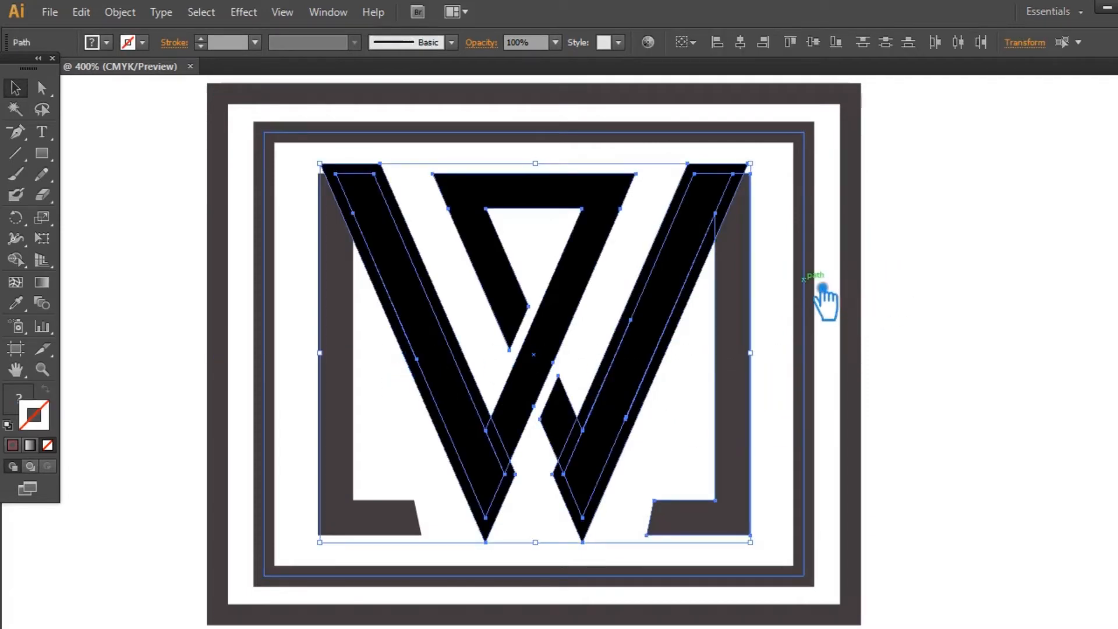
key("ctrl+shift+F9")
left_click(970, 509)
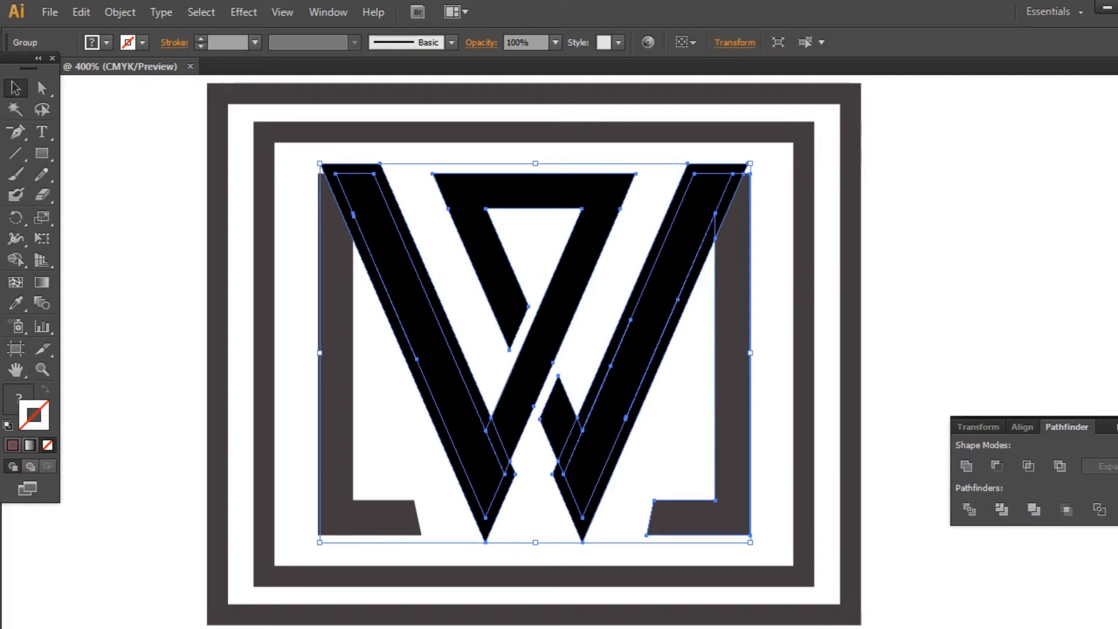
key("ctrl+shift+F9")
left_click(1078, 402)
right_click(691, 317)
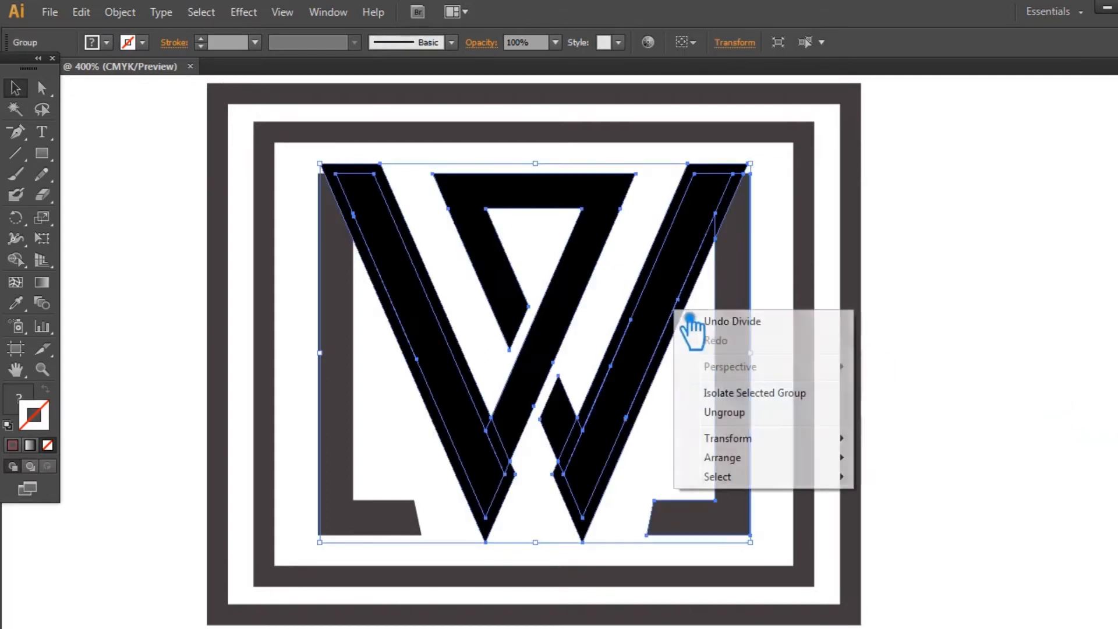
left_click(739, 414)
left_click(815, 195)
Delete the offset margin pieces around the W's right and left outer strokes
left_click(730, 175)
key("Delete")
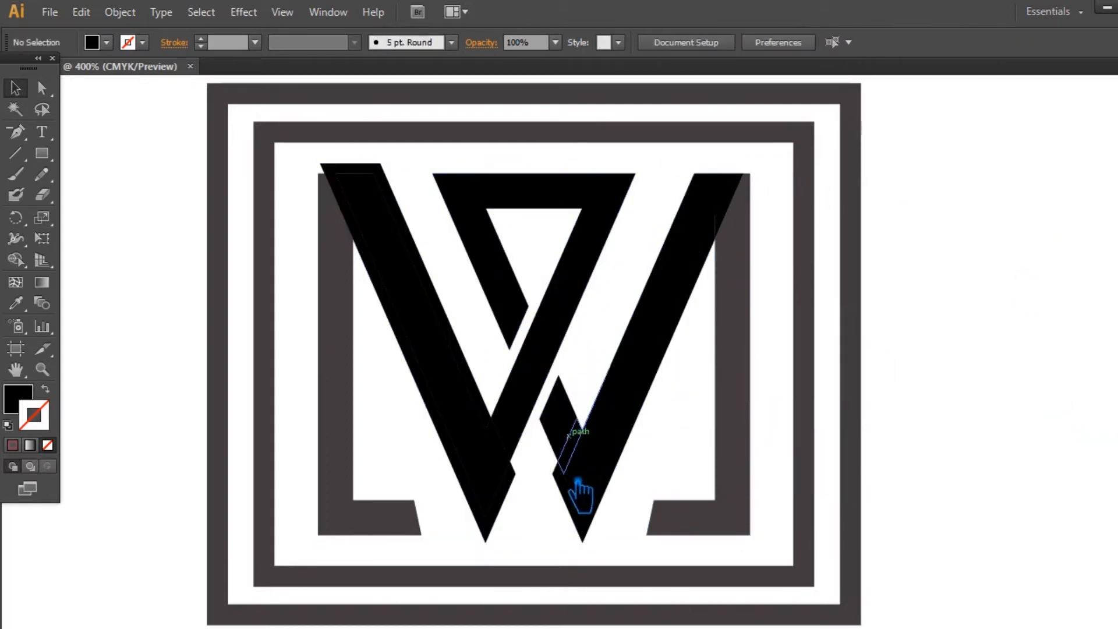
left_click(447, 422)
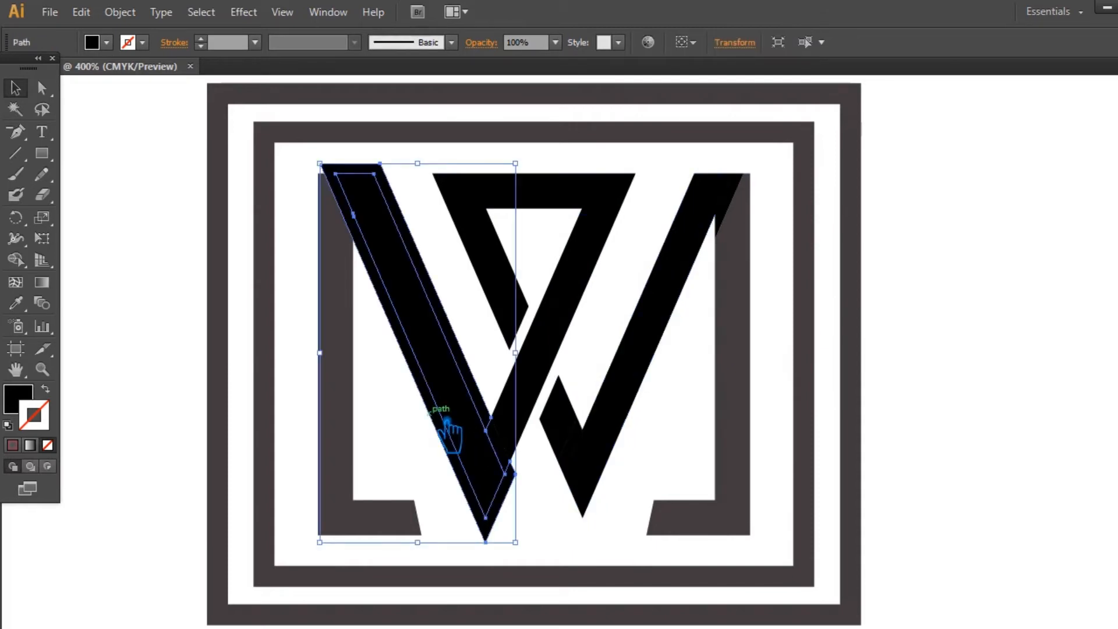
key("Delete")
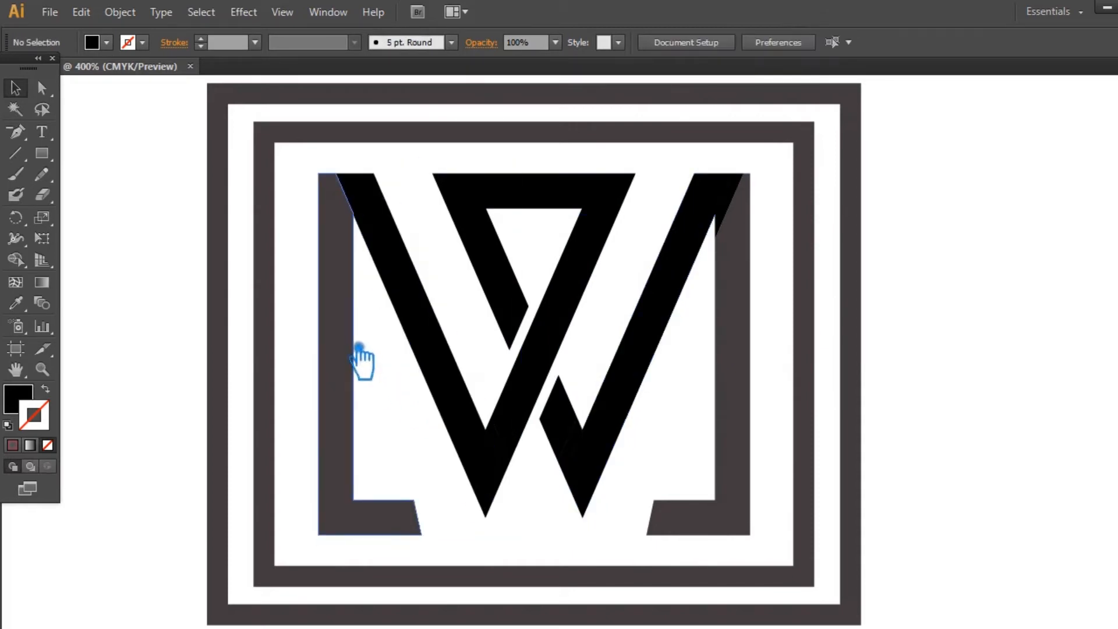
Undo the left stroke's last trimming, divide the W's left outer stroke, its offset outline and the left bracket, and ungroup the pieces
key("ctrl+z")
left_click_drag(302, 193, 400, 269)
left_click(1117, 466)
left_click(970, 508)
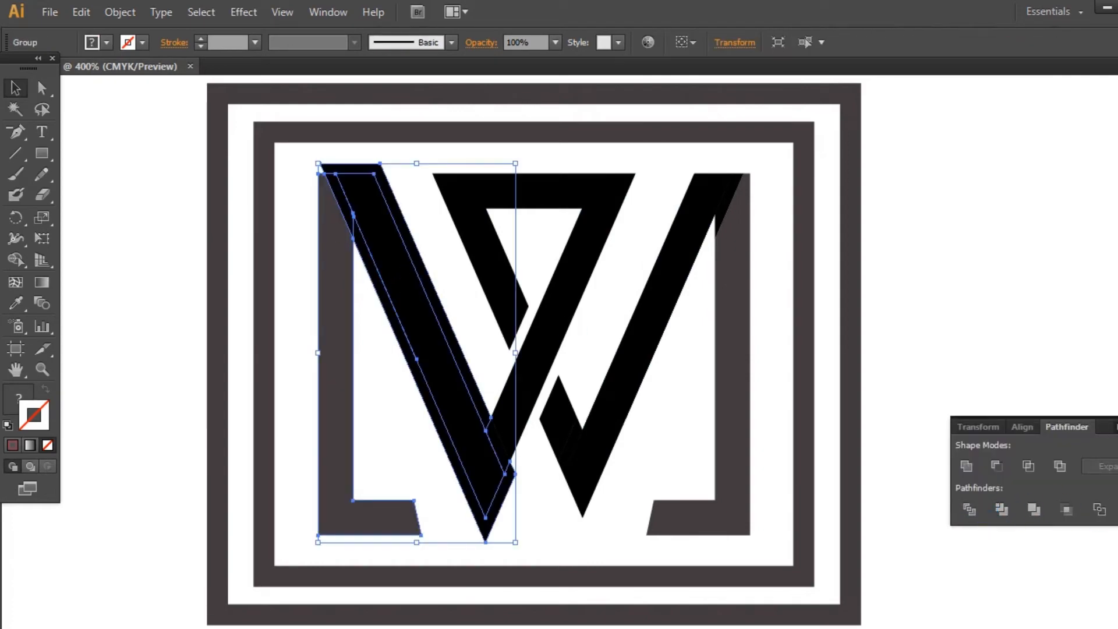
left_click(1116, 426)
left_click(1015, 363)
right_click(360, 256)
left_click(439, 361)
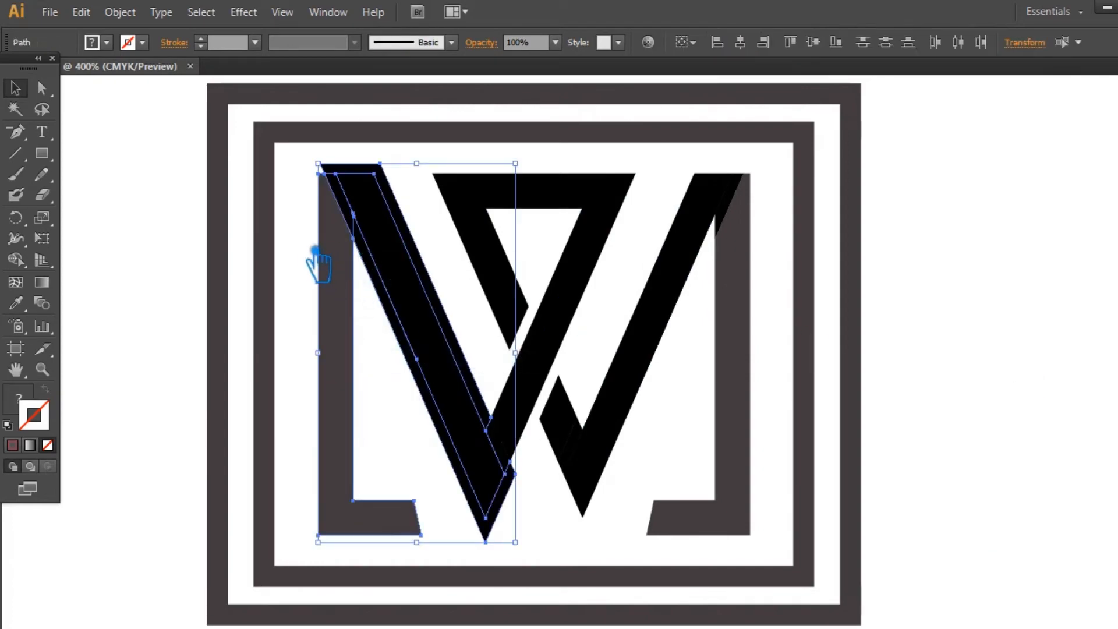
Delete the offset margin piece surrounding the W's left outer stroke
left_click(315, 258)
left_click(362, 173)
key("Delete")
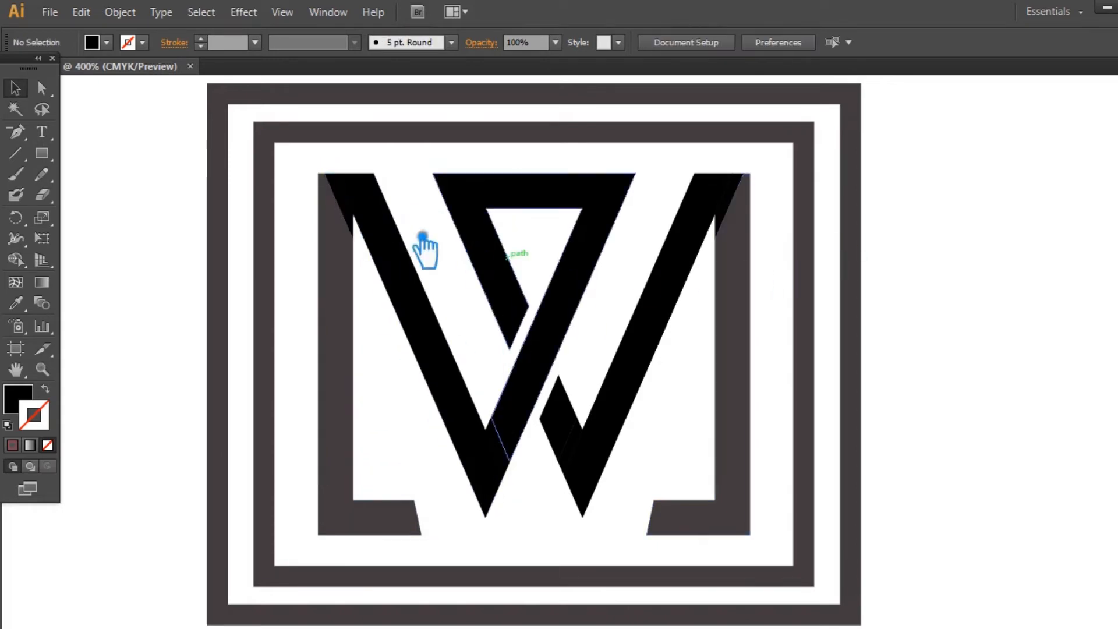
Nudge the bottom edge of the outer rectangular frame slightly downward
left_click(255, 136)
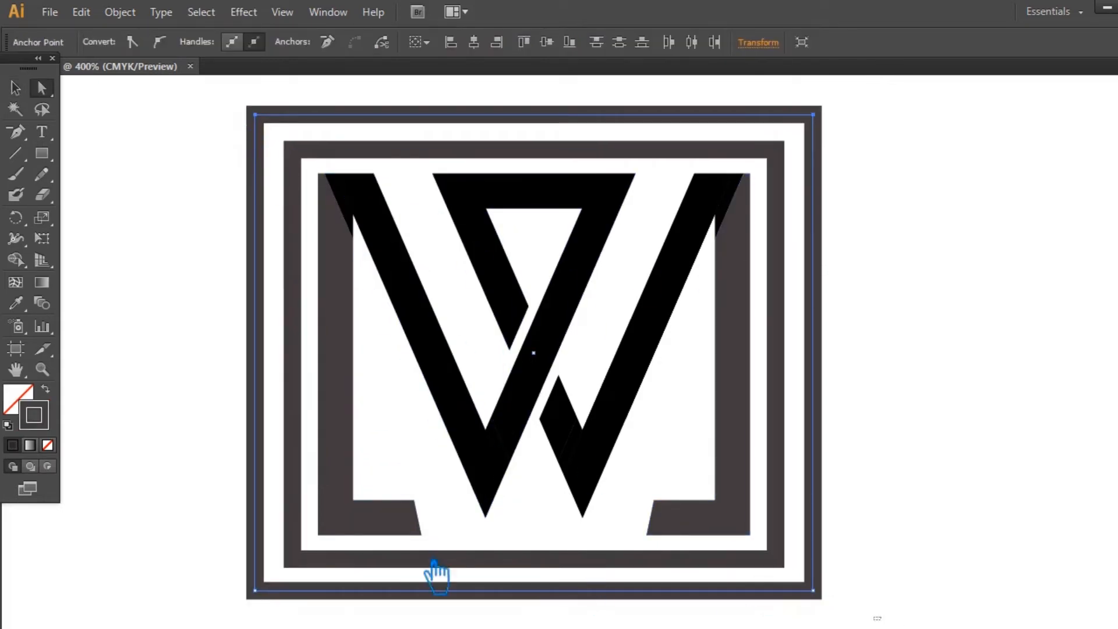
left_click_drag(881, 620, 202, 587)
key("Down")
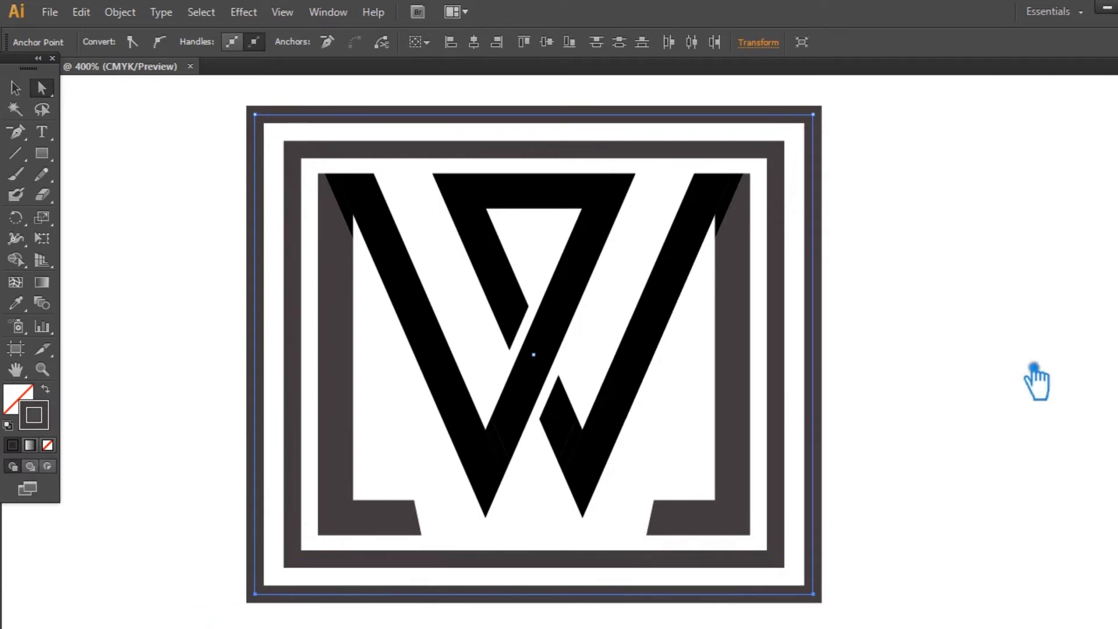
Apply the 15 pt. Round brush to the outer frame and set its stroke weight to 0.5 pt
left_click(16, 88)
left_click(963, 232)
left_click(543, 123)
left_click(451, 41)
left_click(334, 84)
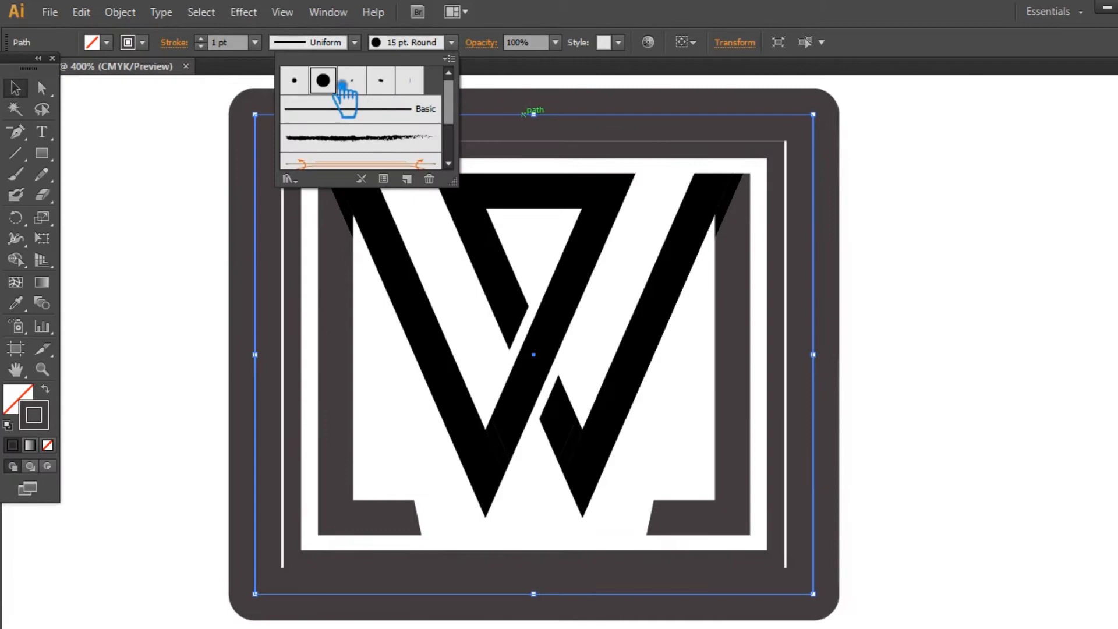
left_click(255, 42)
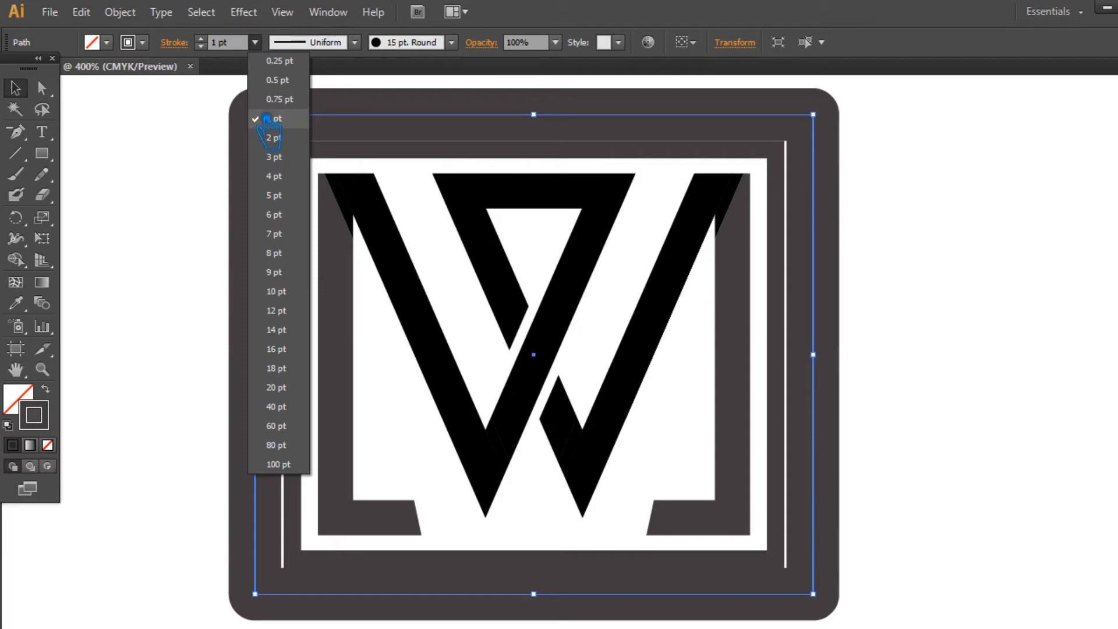
left_click(296, 63)
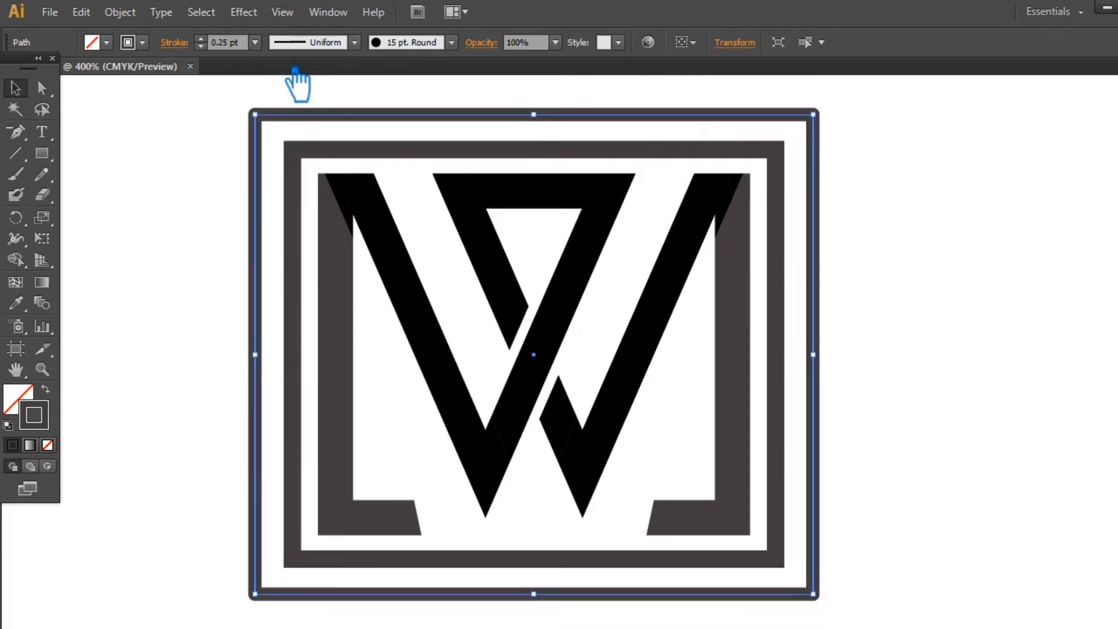
left_click(255, 42)
left_click(290, 80)
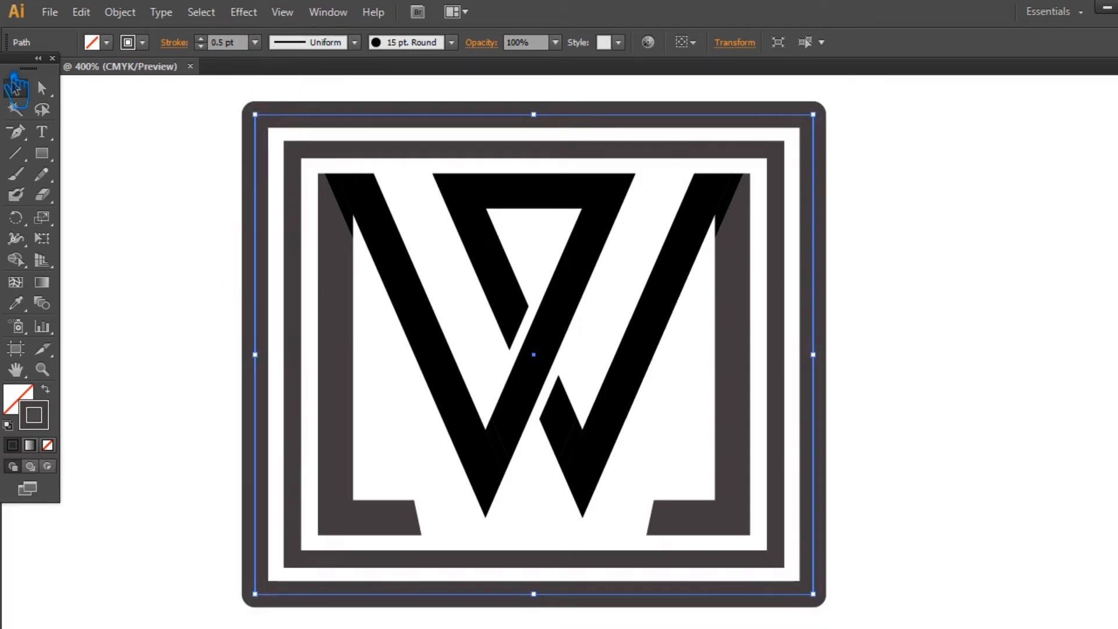
left_click(943, 176)
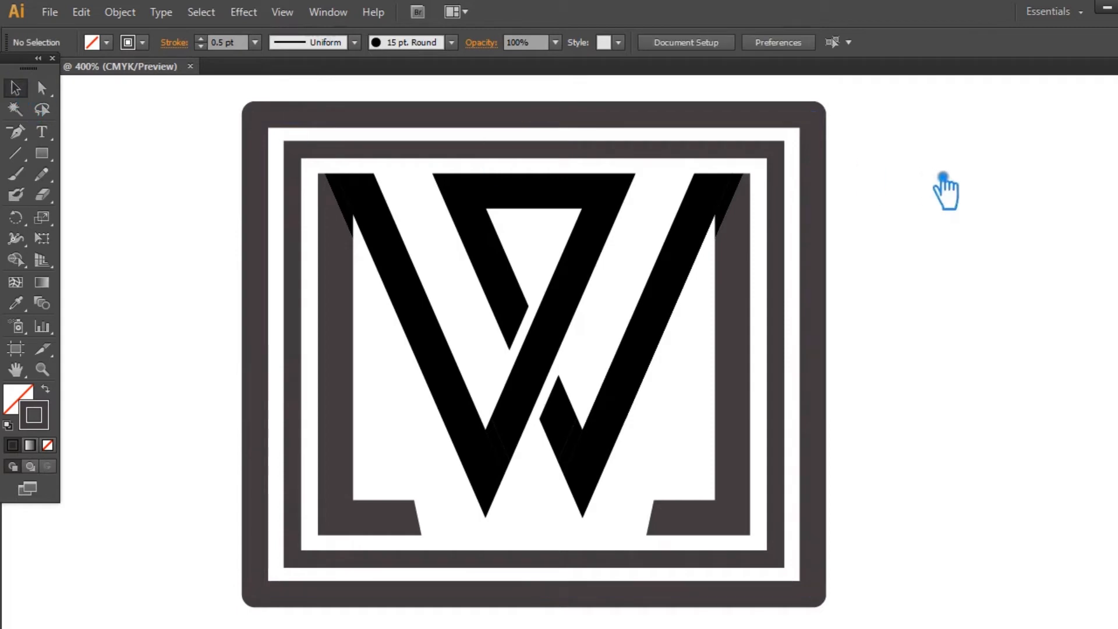
Enlarge the outer frame by moving its four sides slightly outward from the inner frame
left_click(828, 144)
left_click_drag(829, 126, 244, 183)
key("a")
scroll(874, 330, "down", 5)
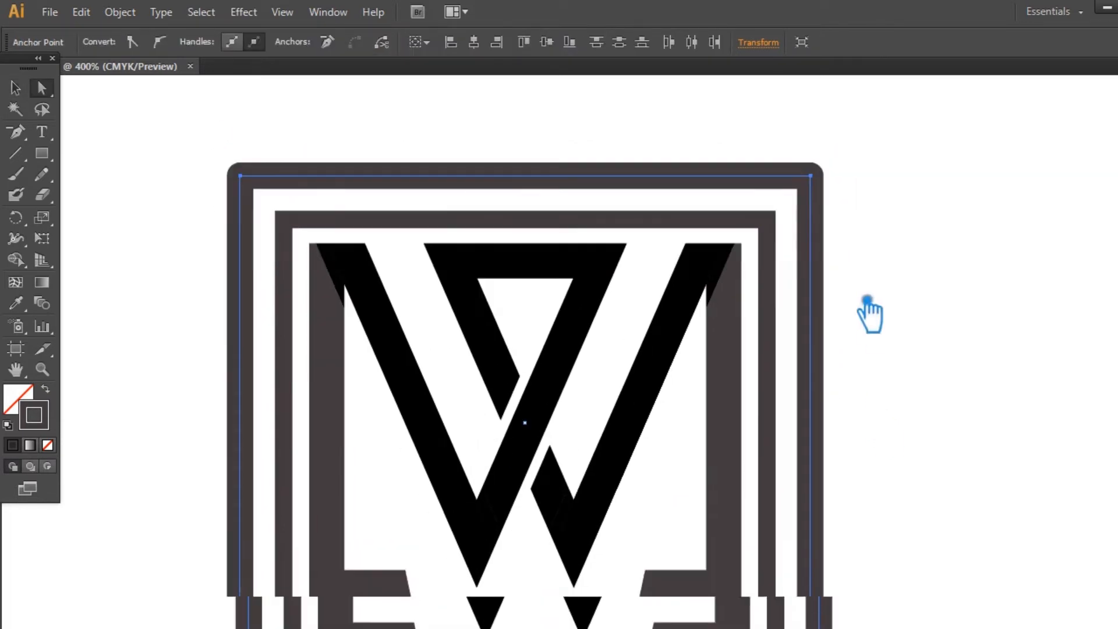
left_click_drag(874, 462, 142, 391)
key("Down")
left_click_drag(868, 234, 886, 386)
key("v")
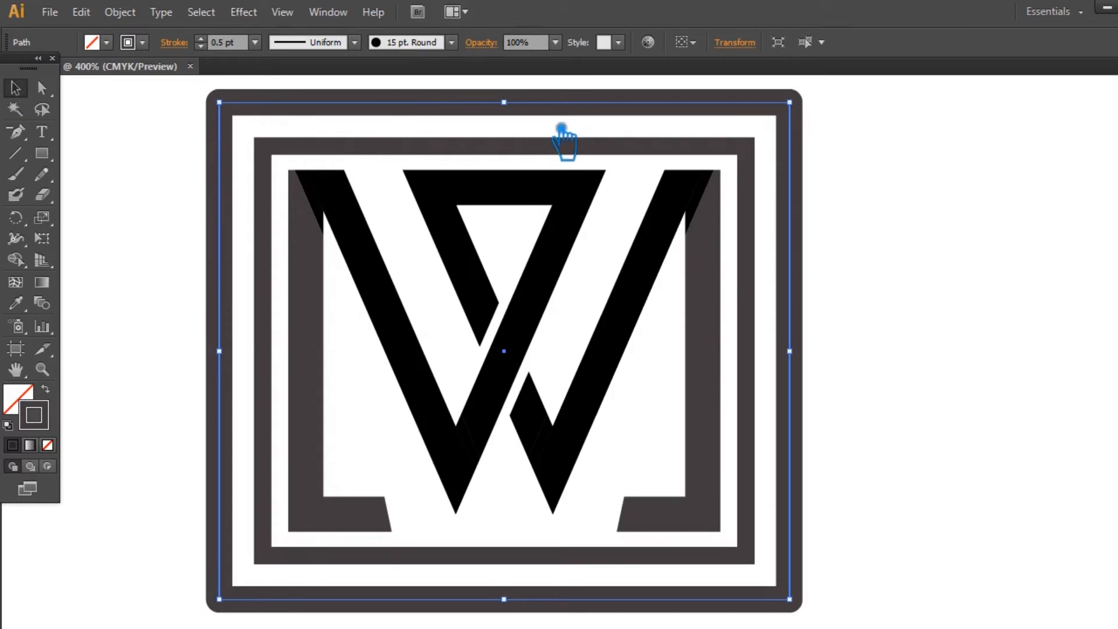
Set the inner rectangular frame's stroke weight to 6 pt and the outer frame's to 0.4 pt
left_click(658, 154)
scroll(222, 46, "up", 1)
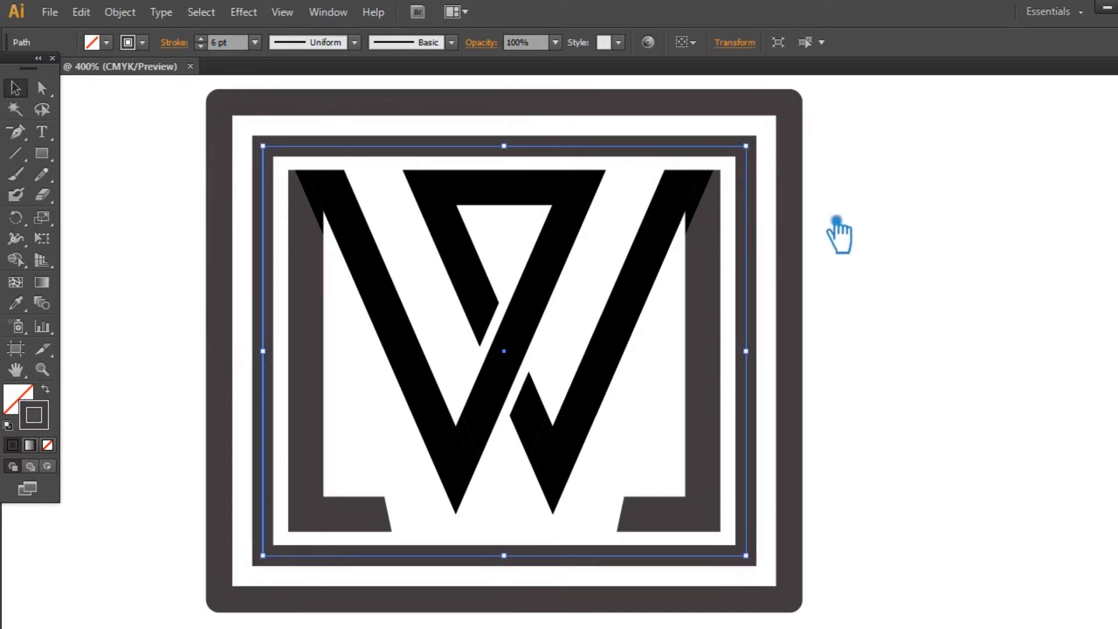
left_click(797, 150)
left_click(255, 42)
left_click(281, 73)
double_click(234, 43)
type("4")
key("Return")
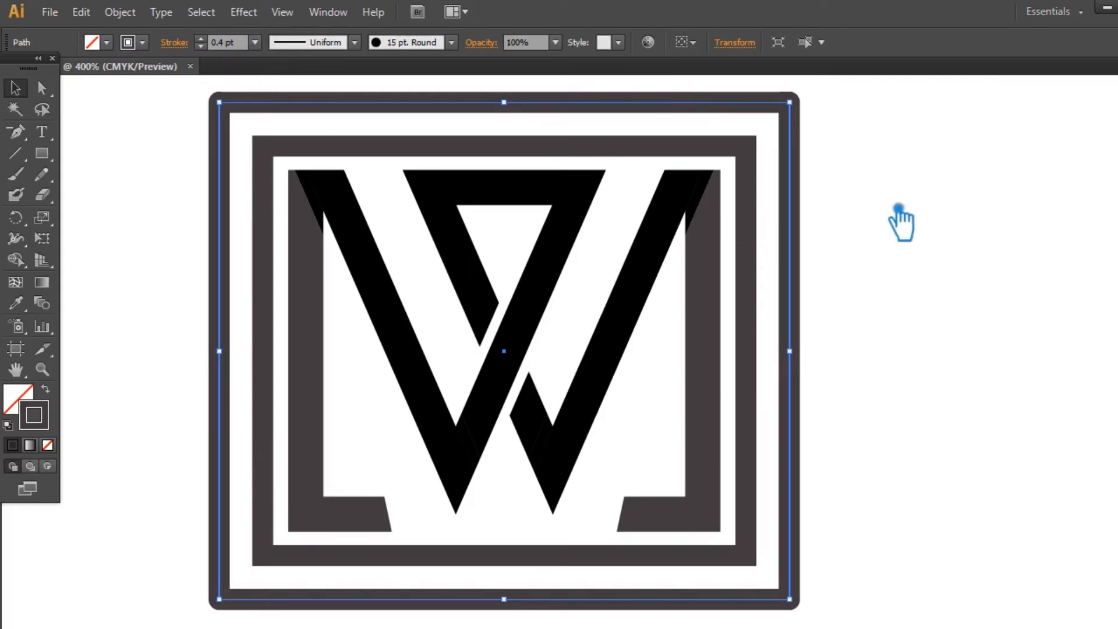
left_click(907, 216)
left_click(799, 132)
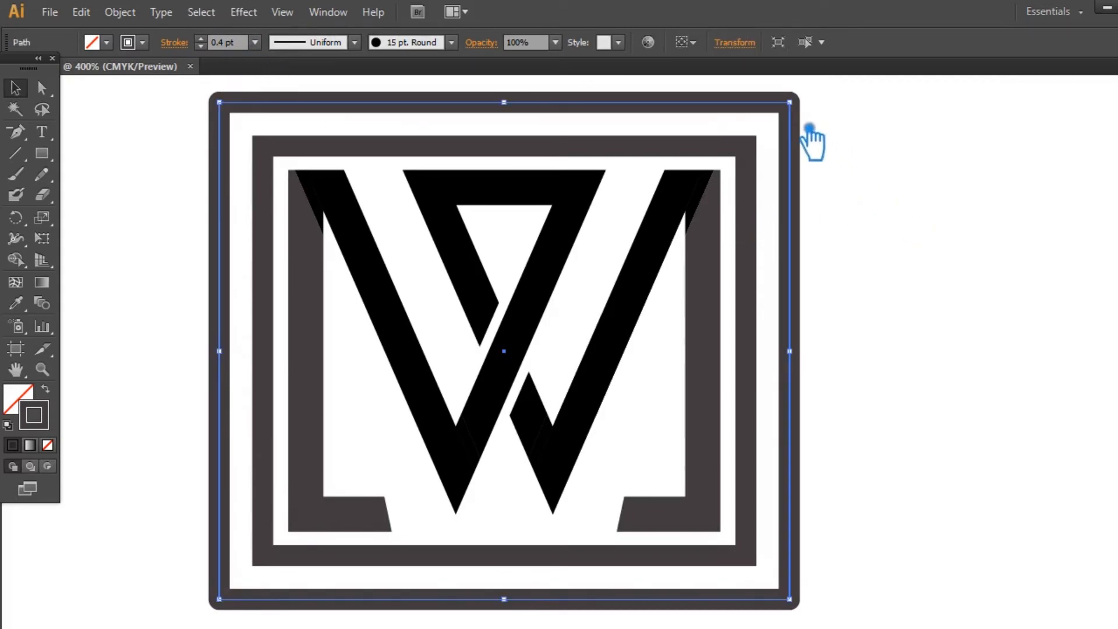
left_click(891, 195)
Show the rulers and place guides along the left, top, right and bottom edges of the outer frame's path
key("ctrl+minus")
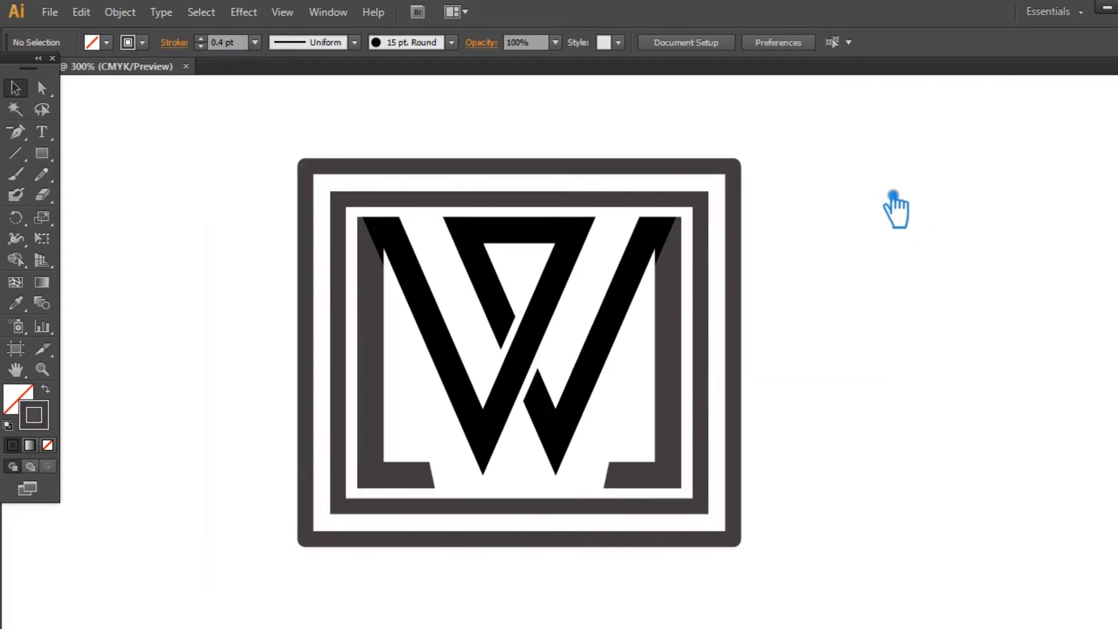
key("ctrl+r")
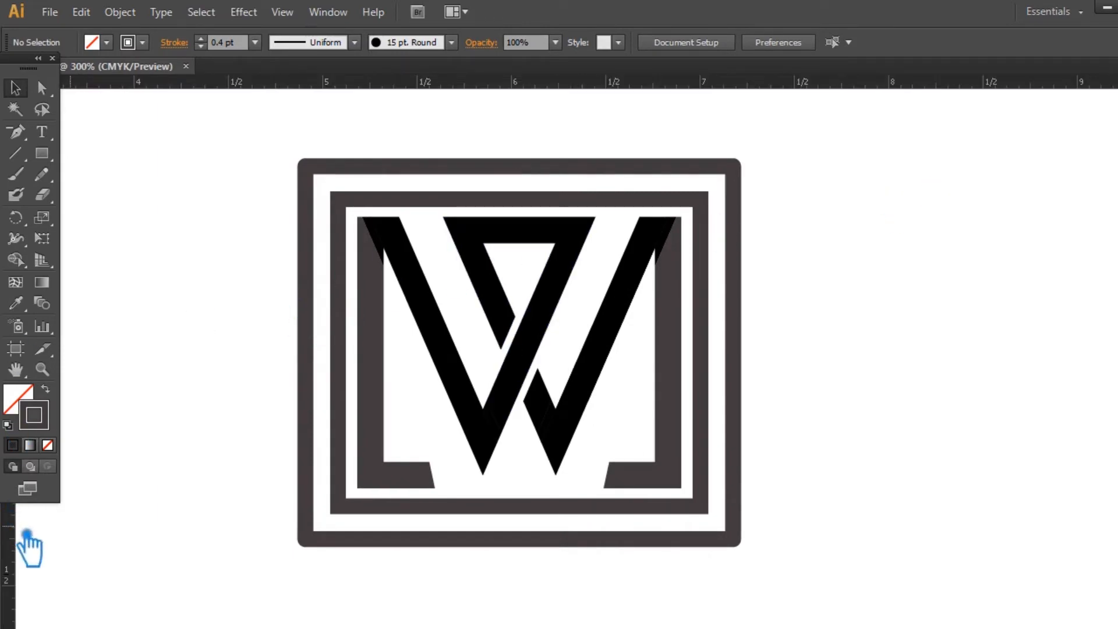
left_click_drag(26, 534, 319, 537)
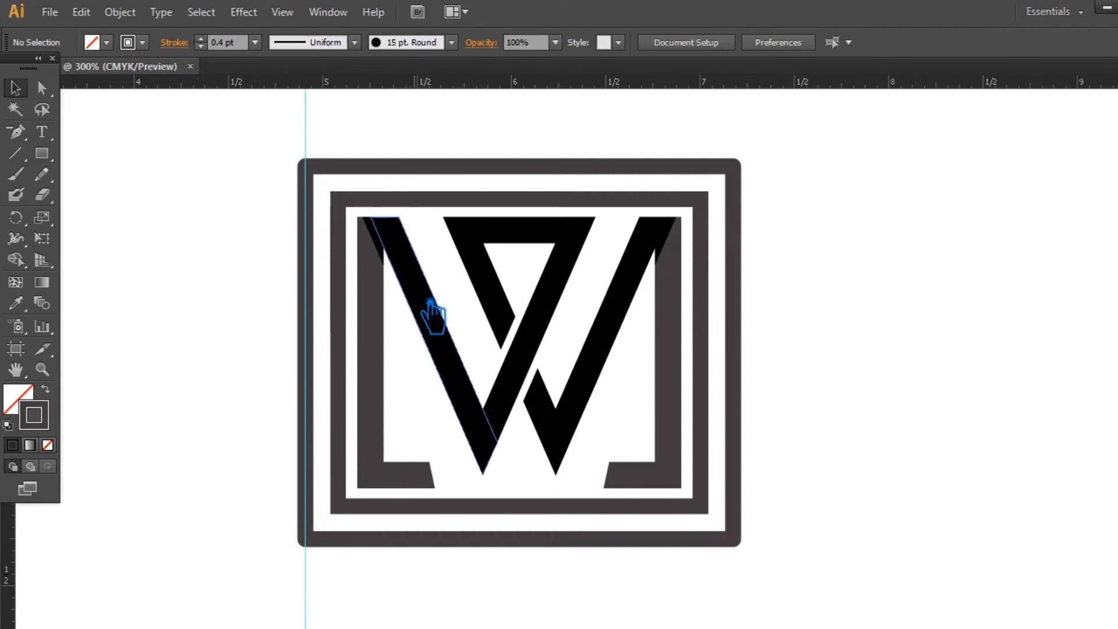
left_click_drag(492, 87, 495, 166)
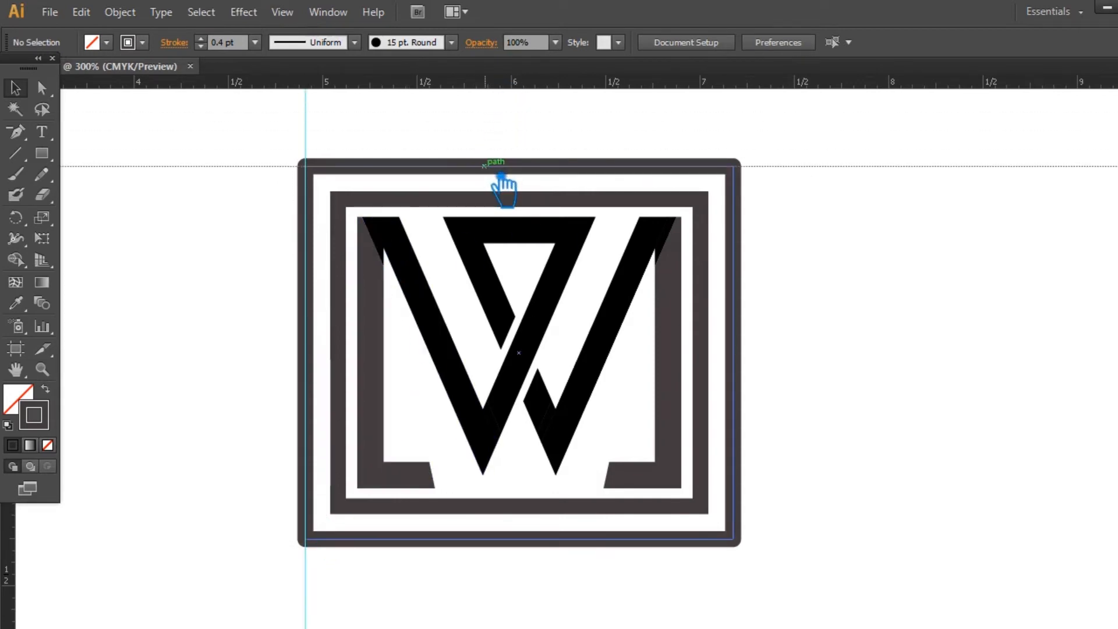
left_click_drag(26, 568, 734, 509)
left_click_drag(474, 87, 556, 539)
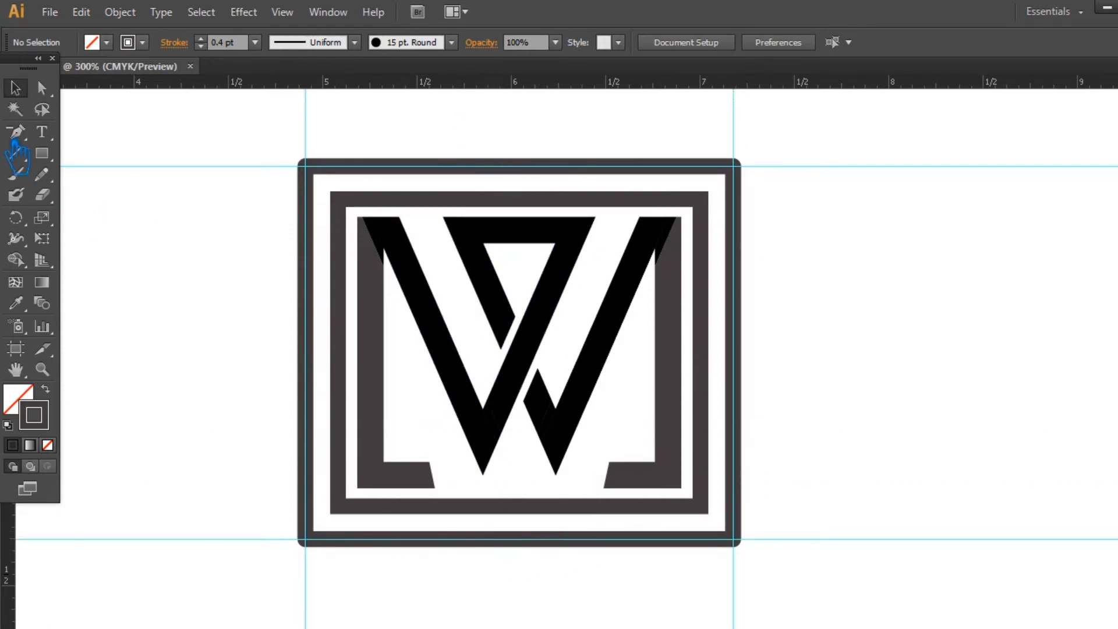
key("p")
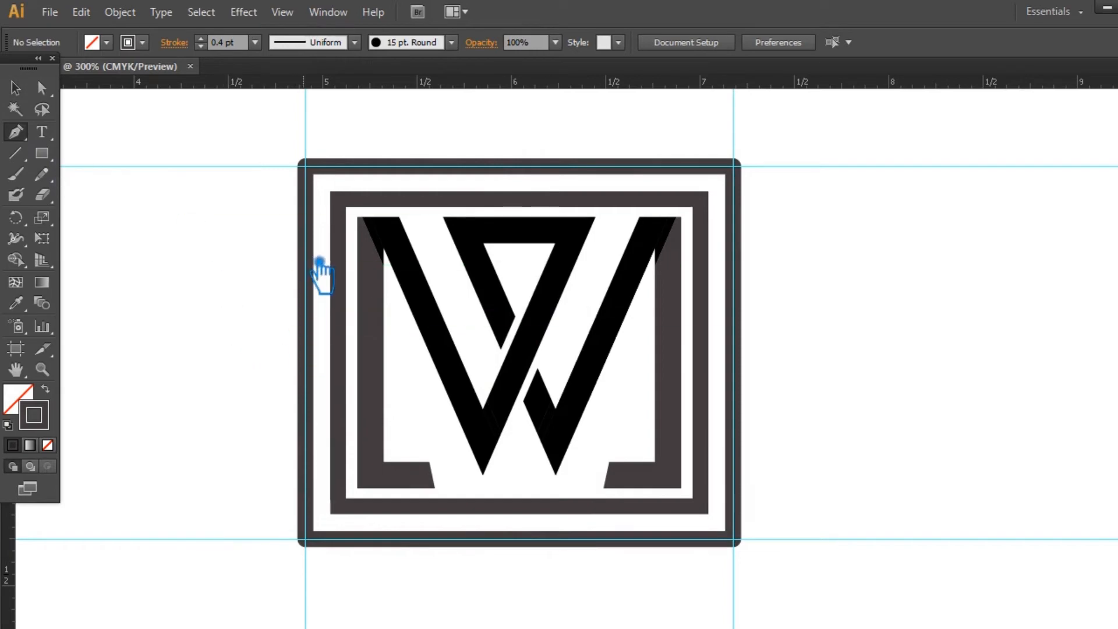
left_click_drag(392, 86, 405, 359)
key("ctrl+z")
key("v")
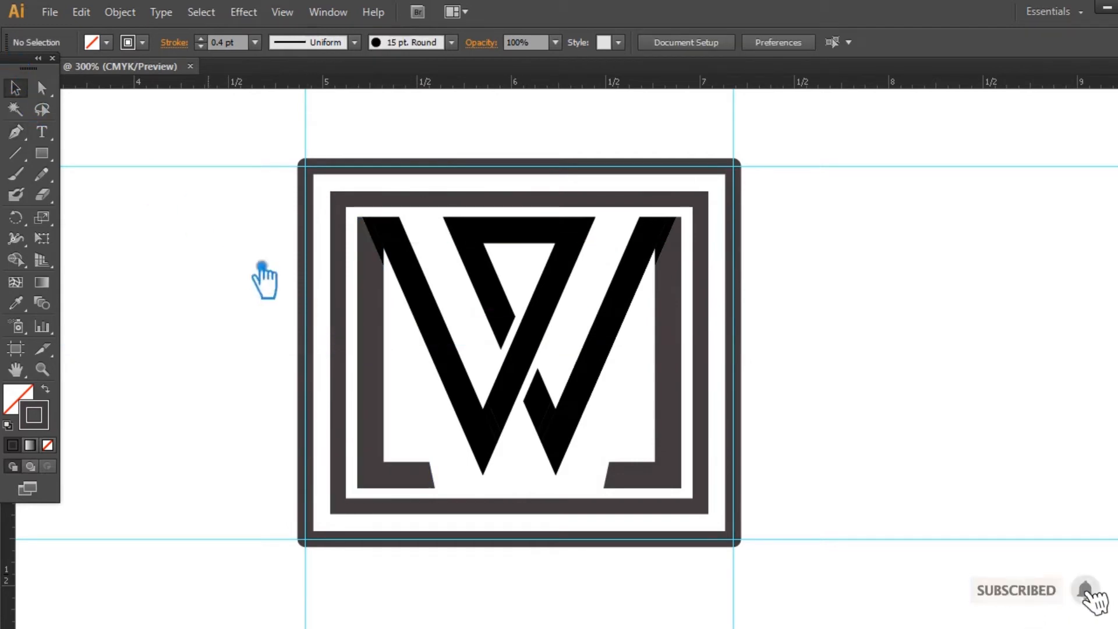
Place a horizontal and a vertical guide crossing at the outer frame's center point
left_click(318, 340)
left_click_drag(355, 88, 327, 368)
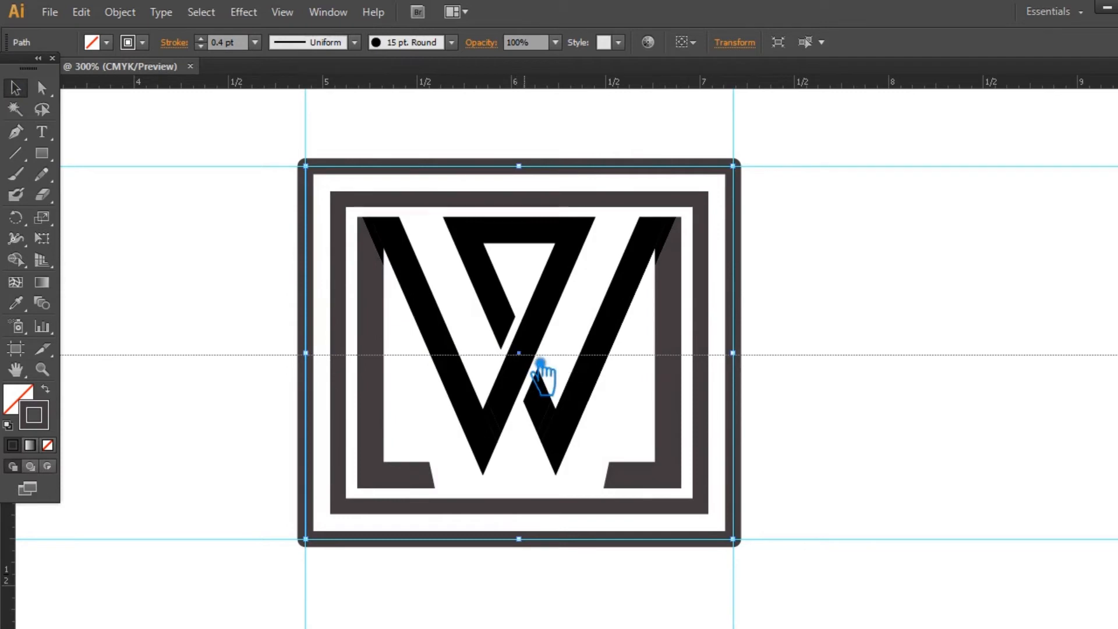
mouse_move(540, 363)
left_mouse_down()
mouse_move(540, 374)
mouse_move(537, 363)
left_mouse_up()
left_click_drag(18, 548, 536, 363)
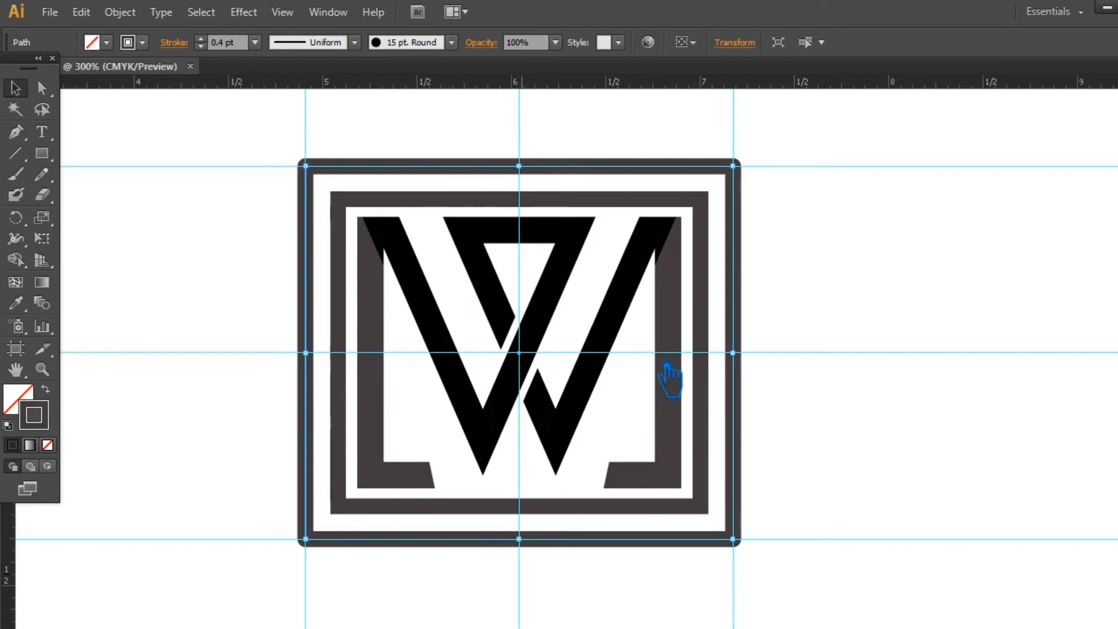
left_click(856, 290)
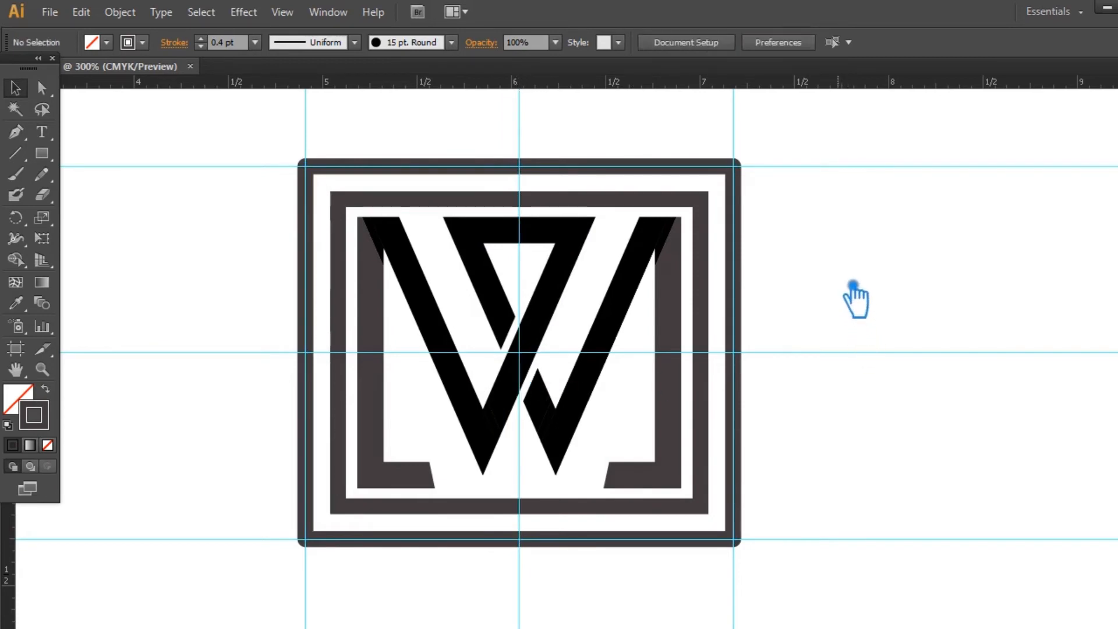
Add anchor points to the outer frame's path at the midpoints of its sides, where the center guides cross it
left_click(748, 253)
key("p")
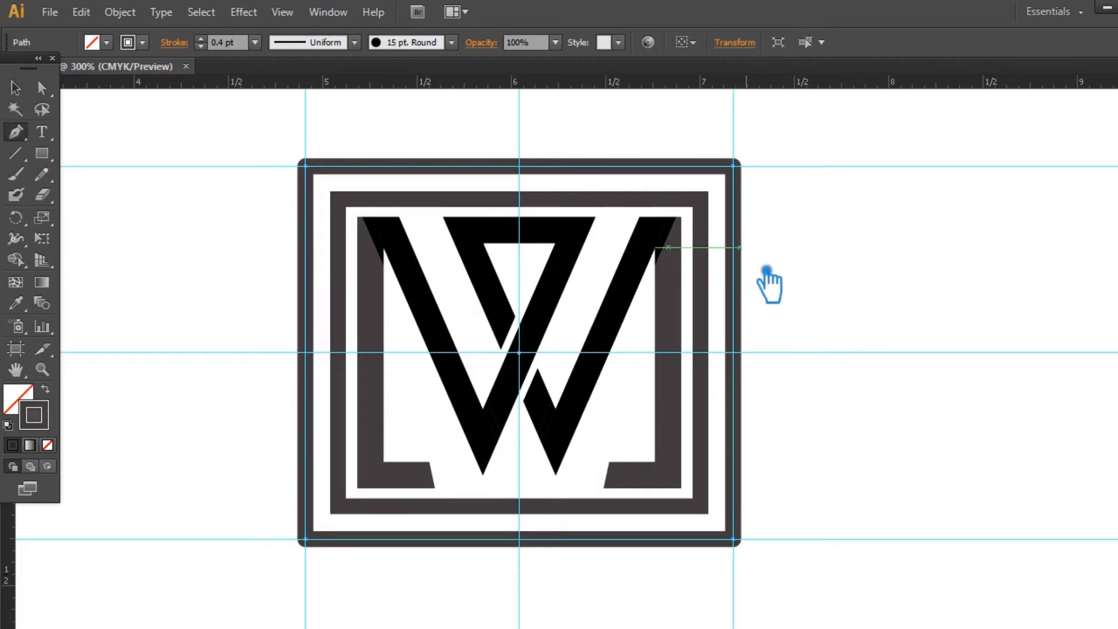
left_click(733, 352)
key("ctrl+z")
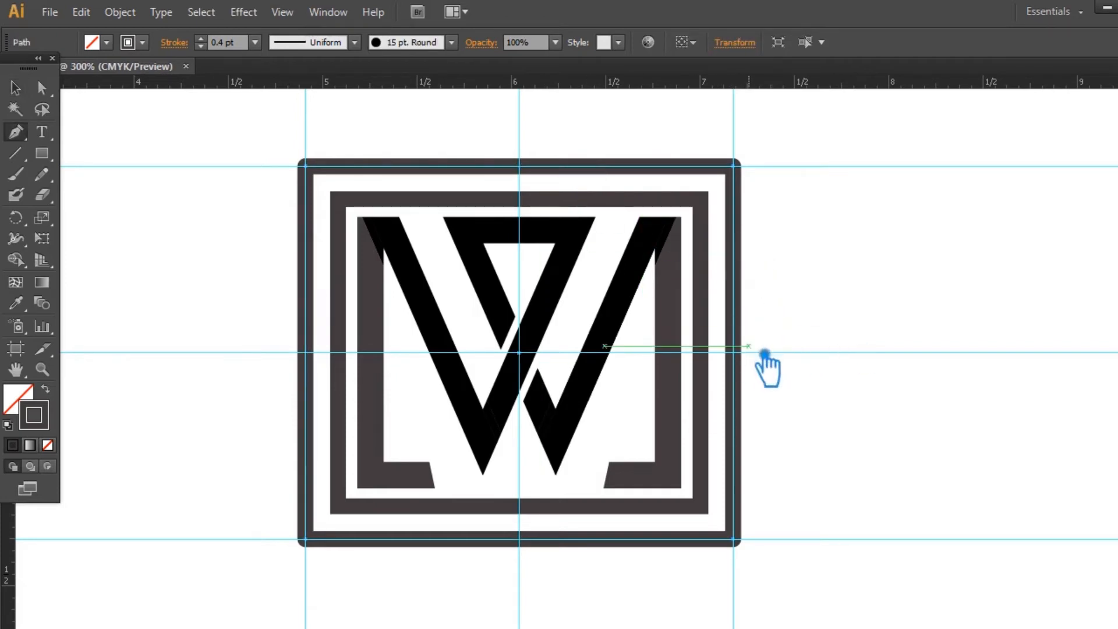
left_click(734, 353)
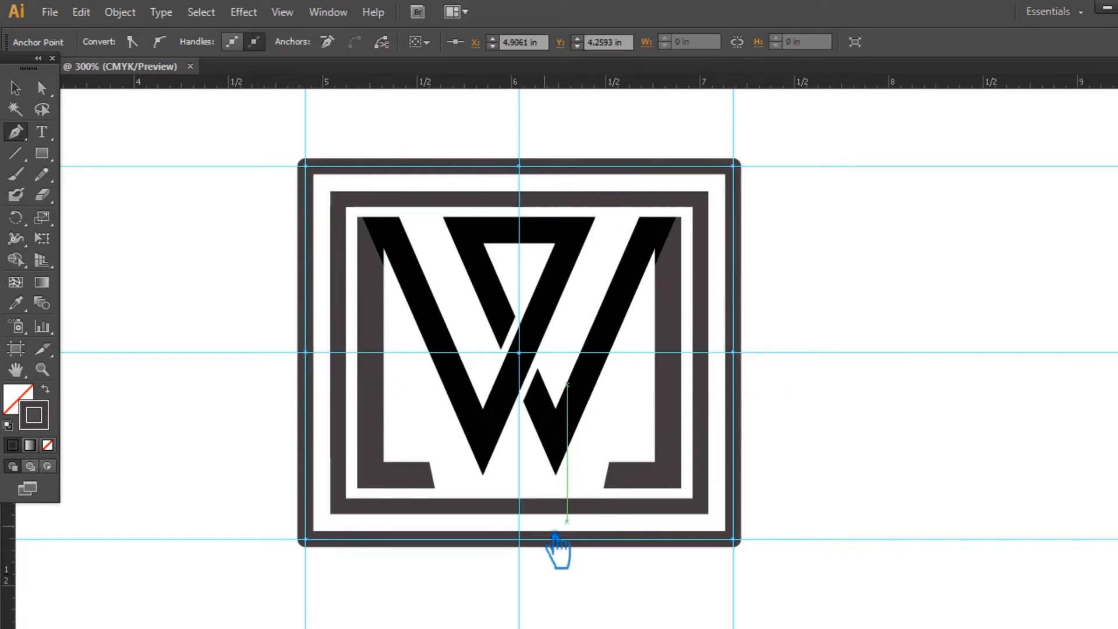
left_click(519, 539)
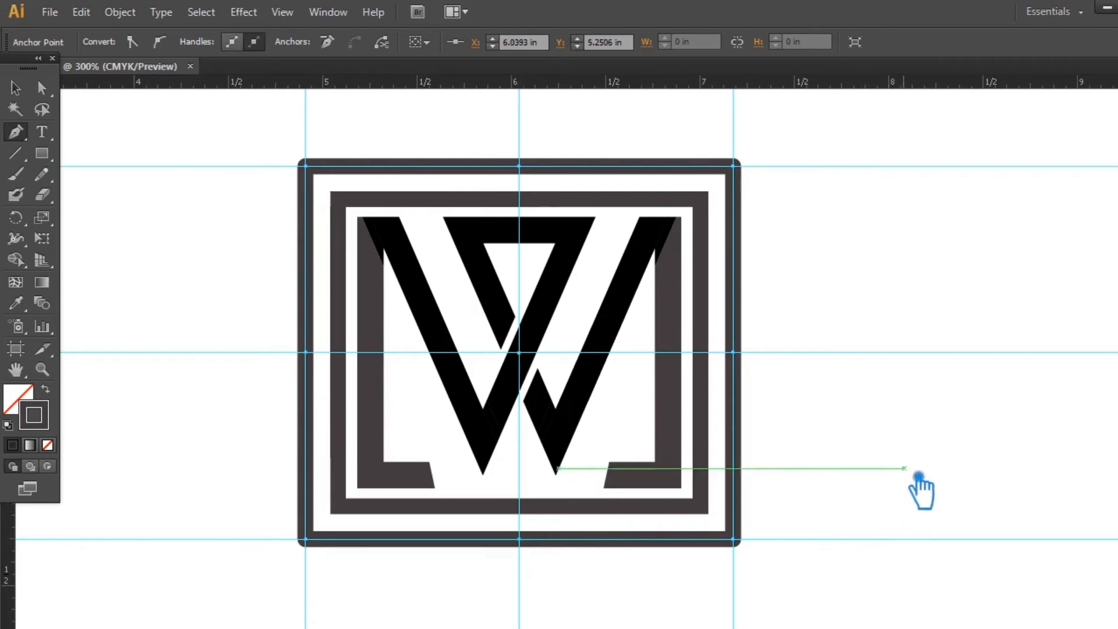
key("ctrl+semicolon")
key("ctrl+semicolon")
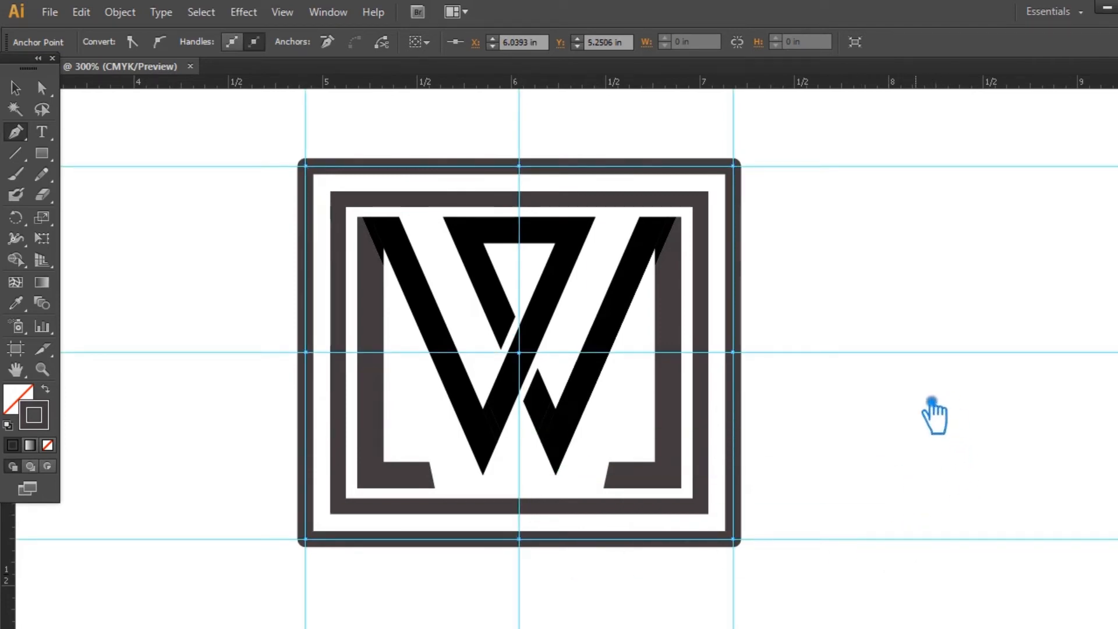
Draw a small dark gray filled square without stroke above the frame and center it on the vertical guide
left_click(16, 88)
left_click_drag(951, 198, 964, 286)
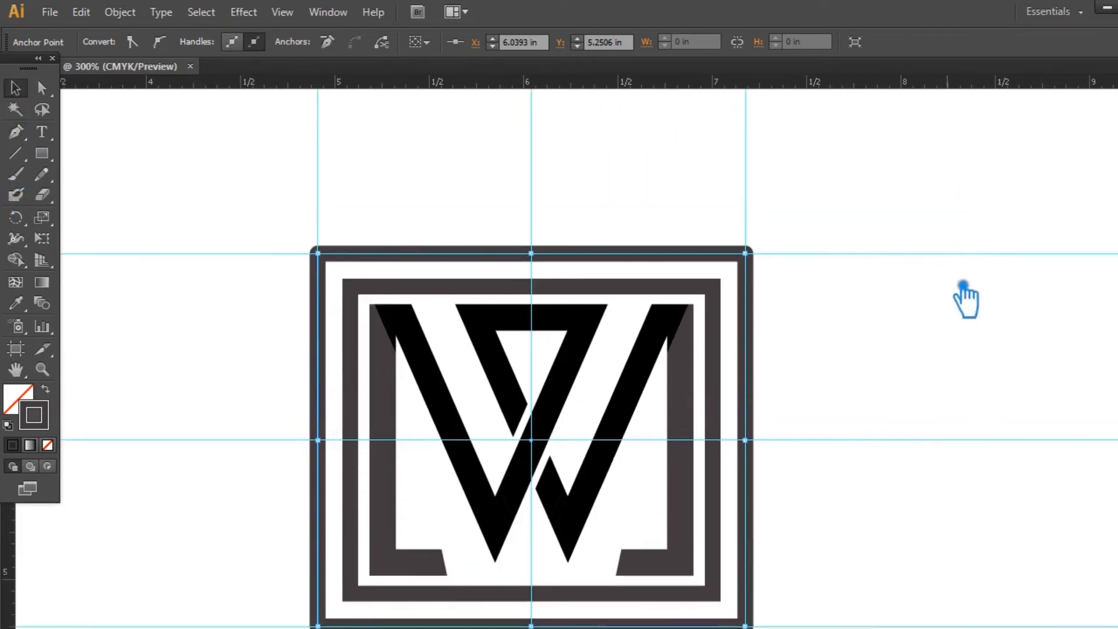
left_click(41, 153)
left_click_drag(505, 147, 571, 186)
left_click(39, 412)
left_click(15, 88)
left_click(645, 180)
left_click_drag(548, 181, 558, 185)
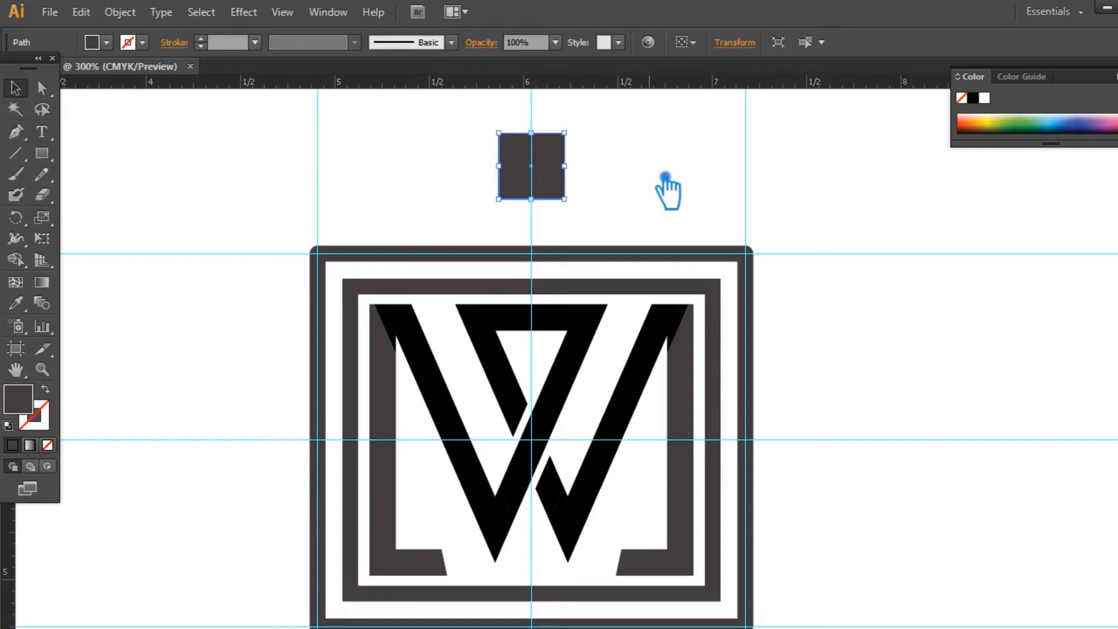
Copy the square beside the frame's right edge, centered on the horizontal guide, and place guides along the copy's top and bottom edges
left_click_drag(841, 230, 831, 217)
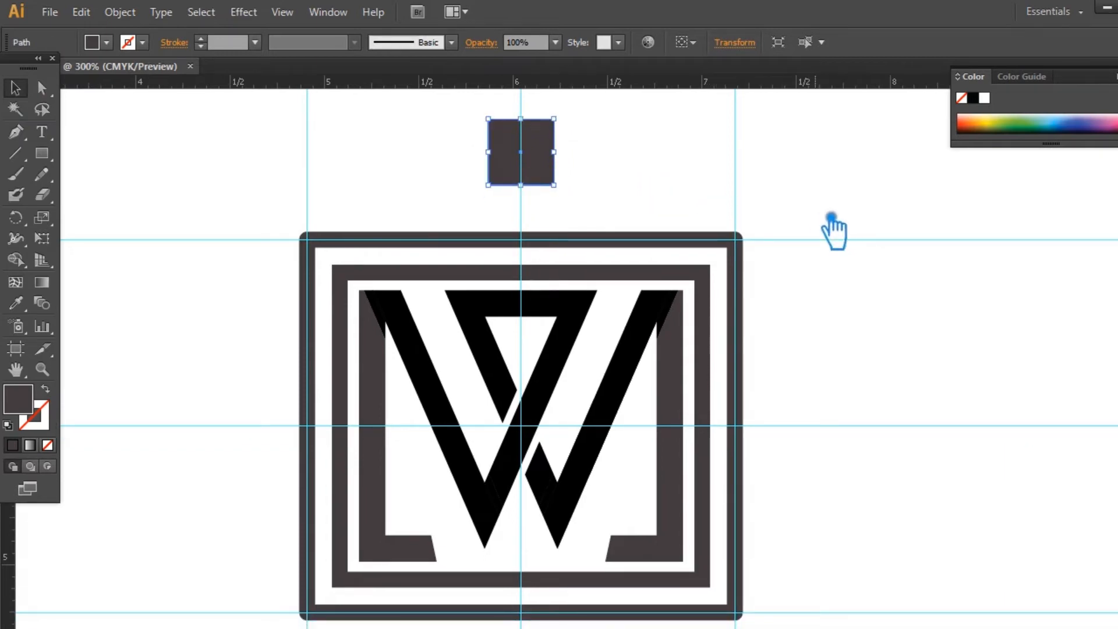
key("ctrl+minus")
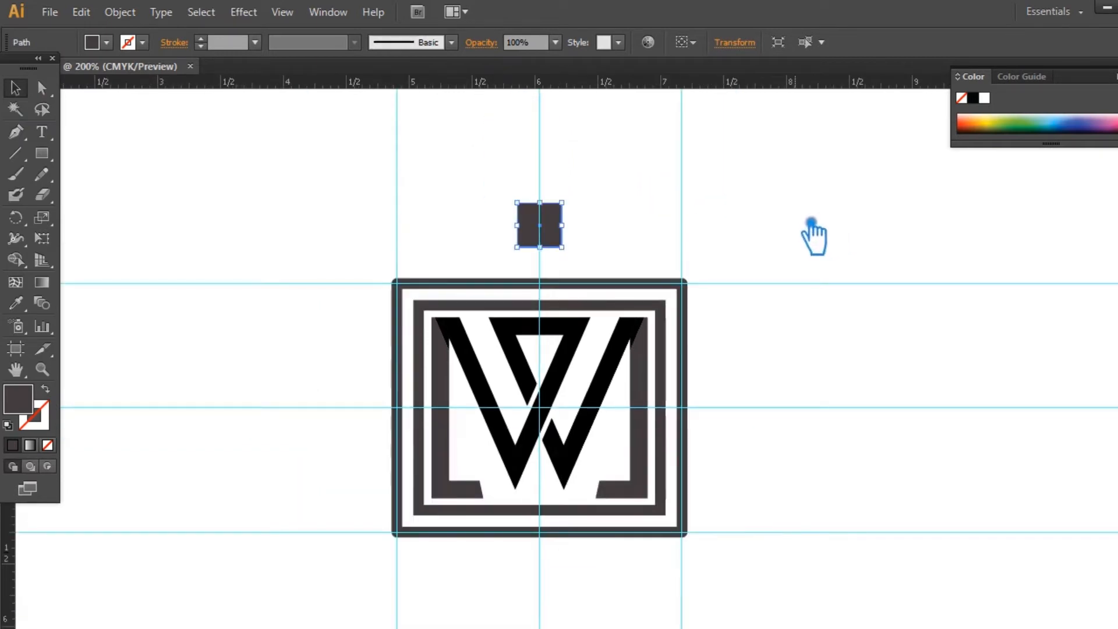
left_click_drag(562, 240, 764, 421)
left_click(775, 160)
left_click_drag(760, 381, 757, 385)
left_click_drag(699, 85, 754, 429)
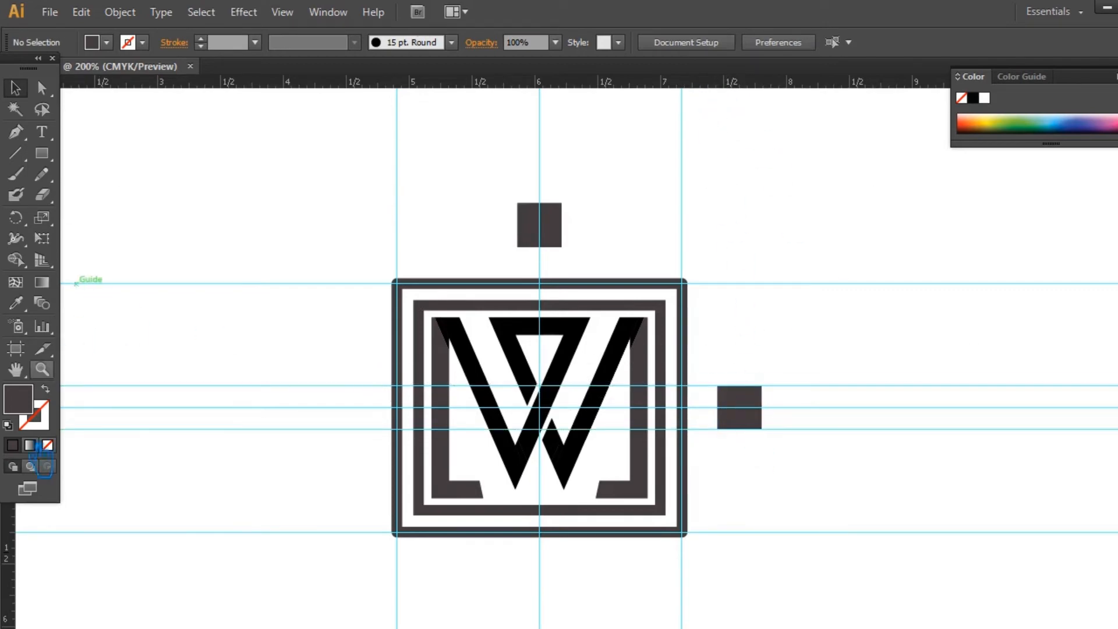
Place vertical guides along the left and right edges of the square above the frame
left_click_drag(22, 528, 534, 250)
left_click_drag(22, 530, 575, 241)
left_click(755, 422)
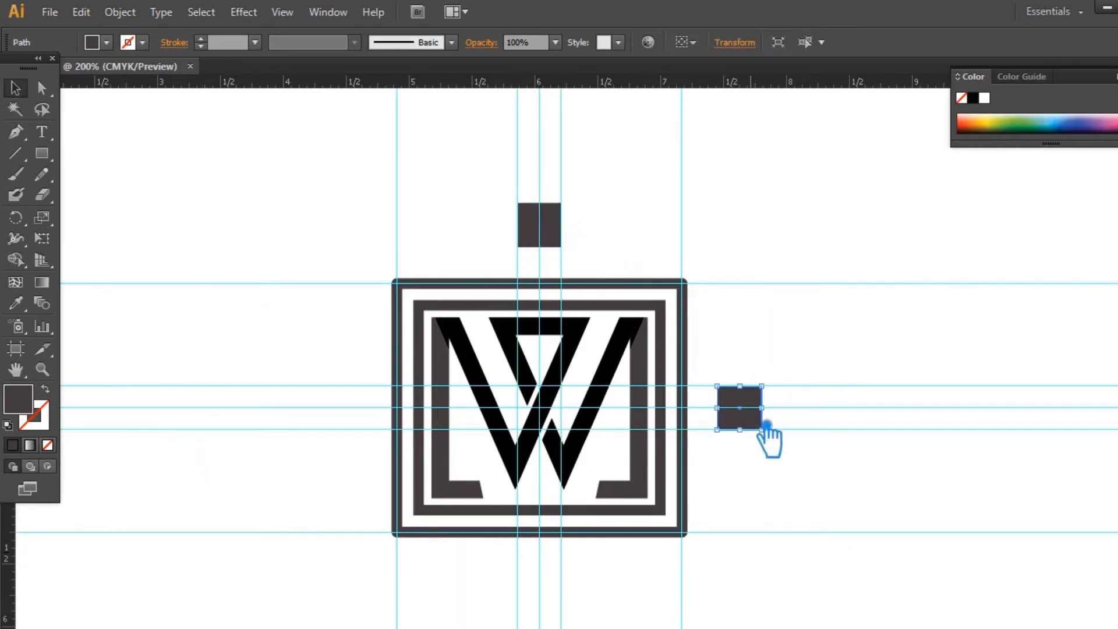
key("Delete")
key("ctrl+z")
left_click(799, 252)
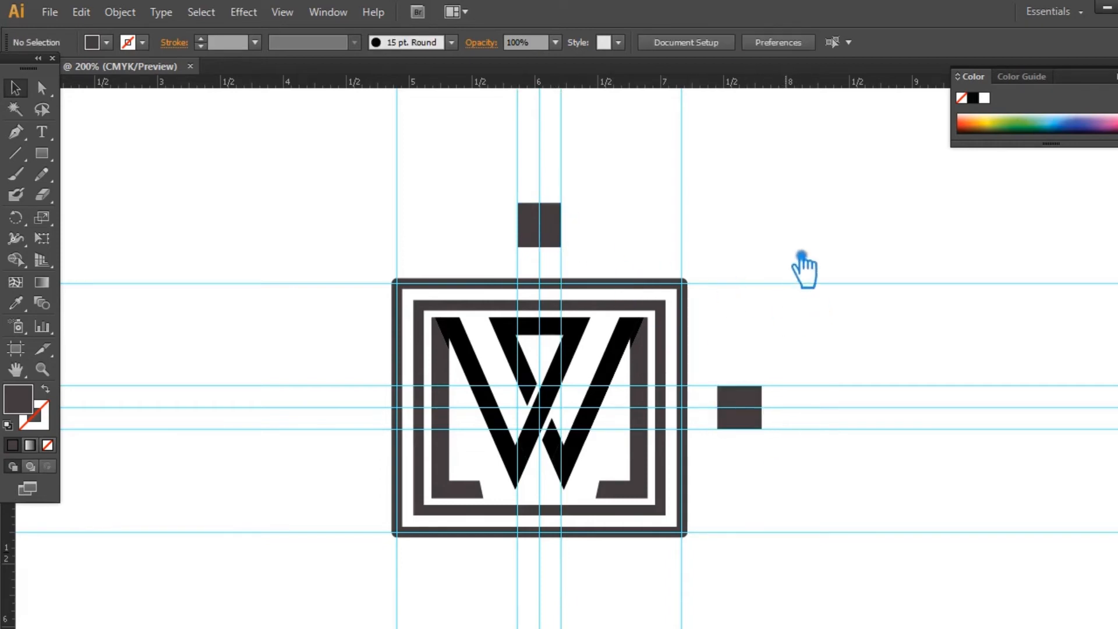
Add anchor points to the outer frame's top side where the two guides along the upper square's edges cross it
left_click(570, 291)
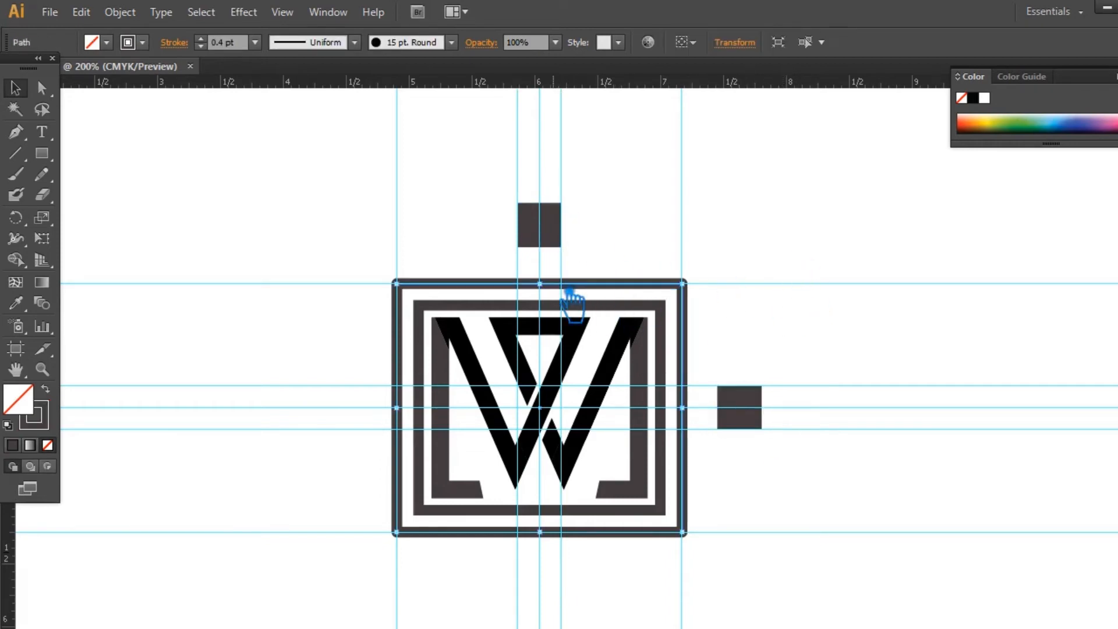
key("p")
left_click(529, 285)
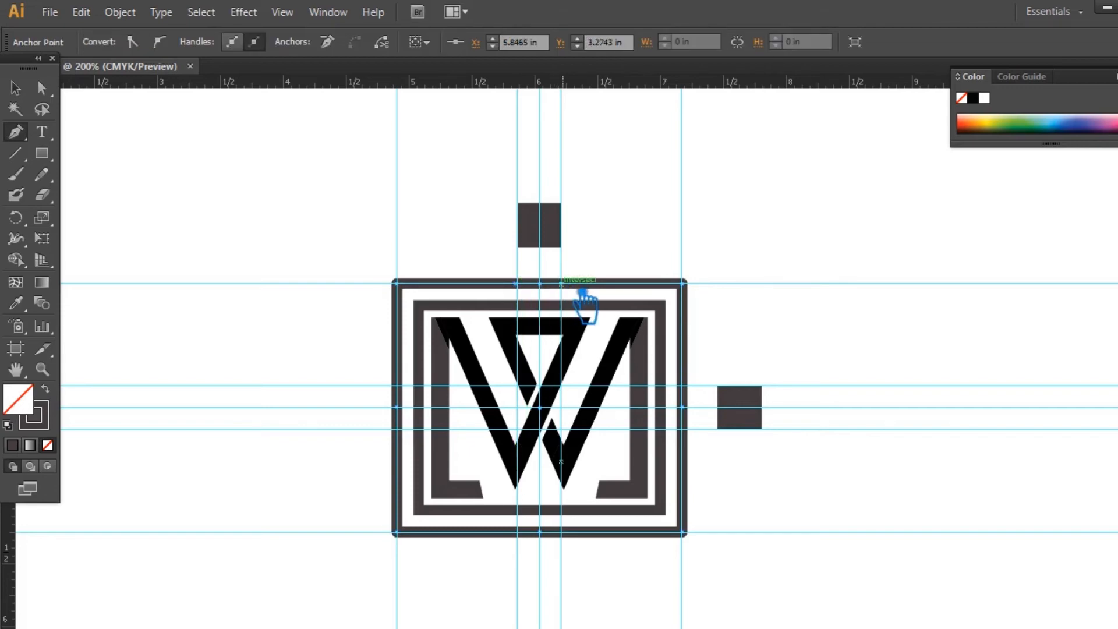
key("z")
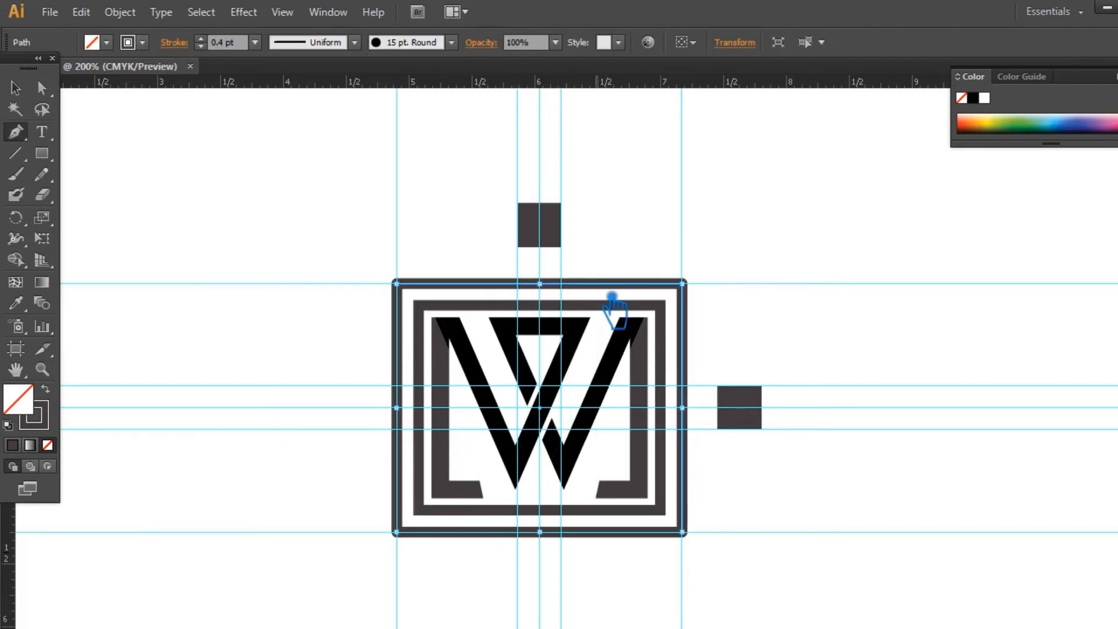
key("ctrl+equal")
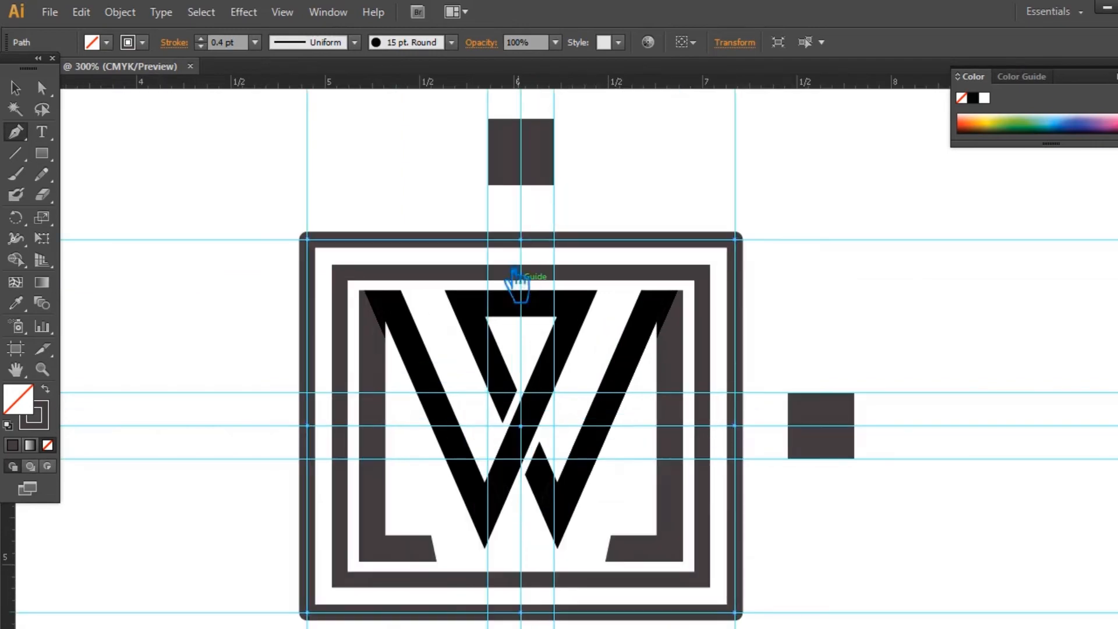
left_click(502, 248)
key("ctrl+z")
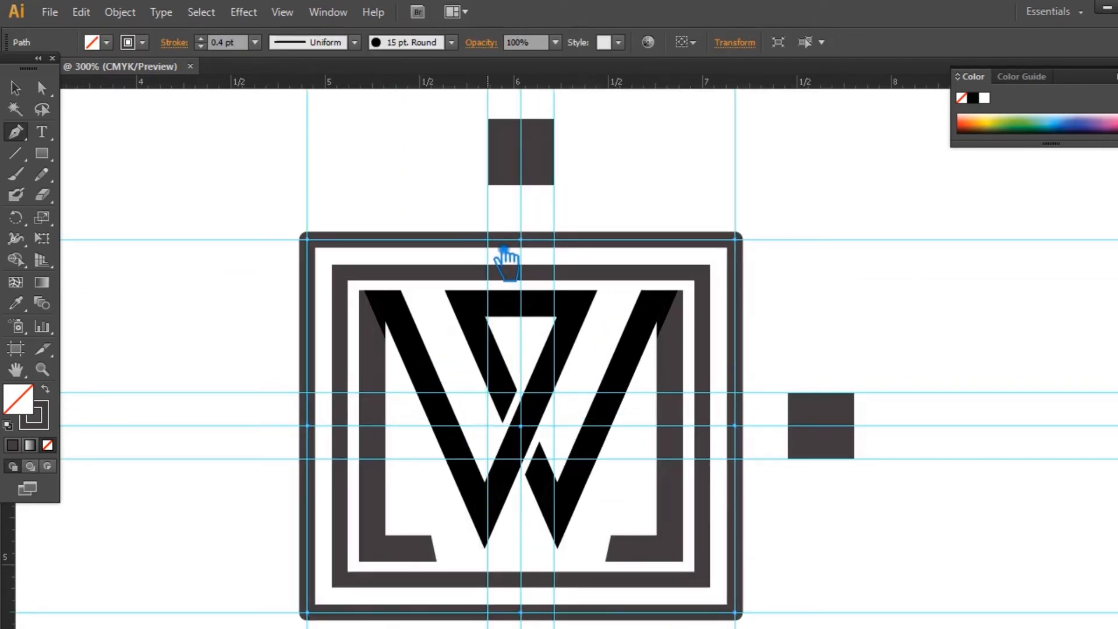
left_click(502, 249)
left_click(568, 247)
Add anchor points to the outer frame's right side where the guides along the side square's top and bottom edges cross it
left_click(751, 399)
key("ctrl+z")
left_click(750, 401)
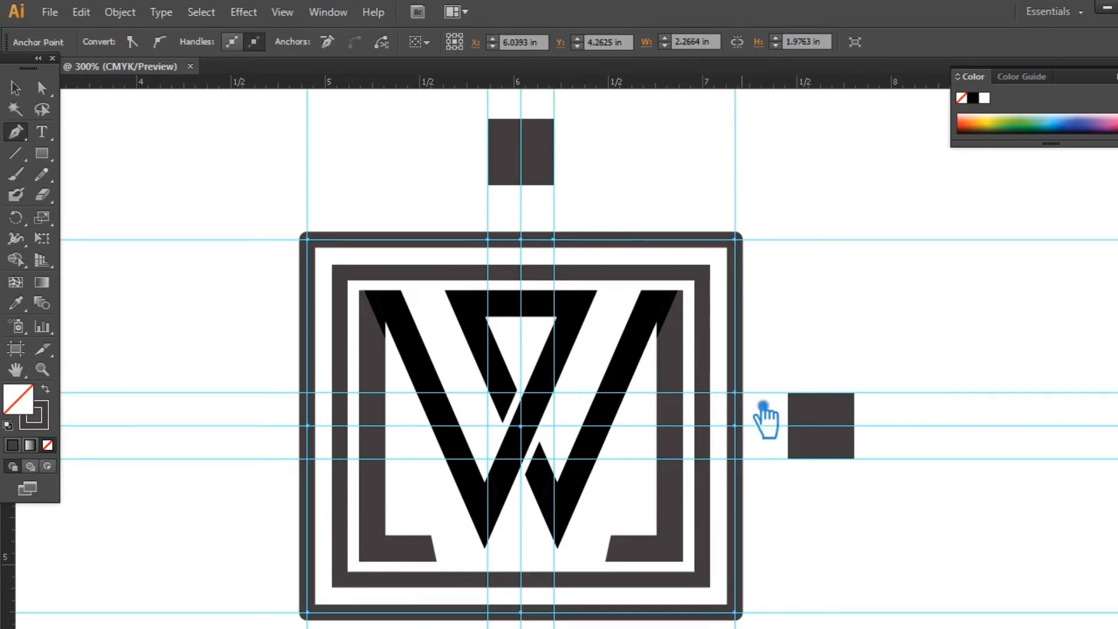
left_click(751, 466)
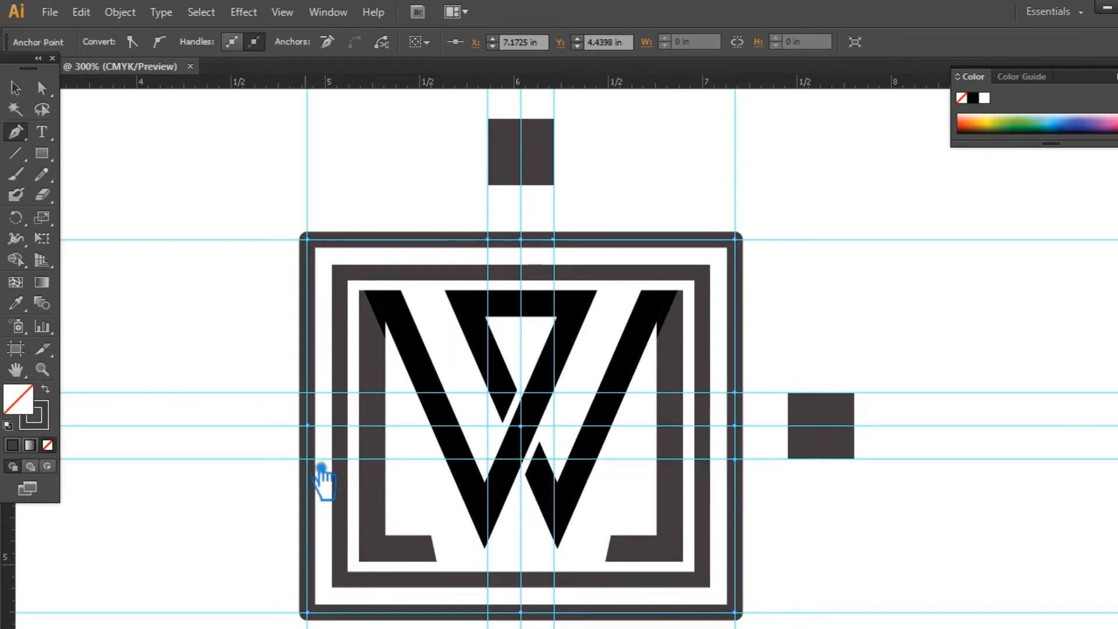
Add matching anchor points to the outer frame's left and bottom sides where the guides along the squares' edges cross them
left_click_drag(322, 468, 612, 423)
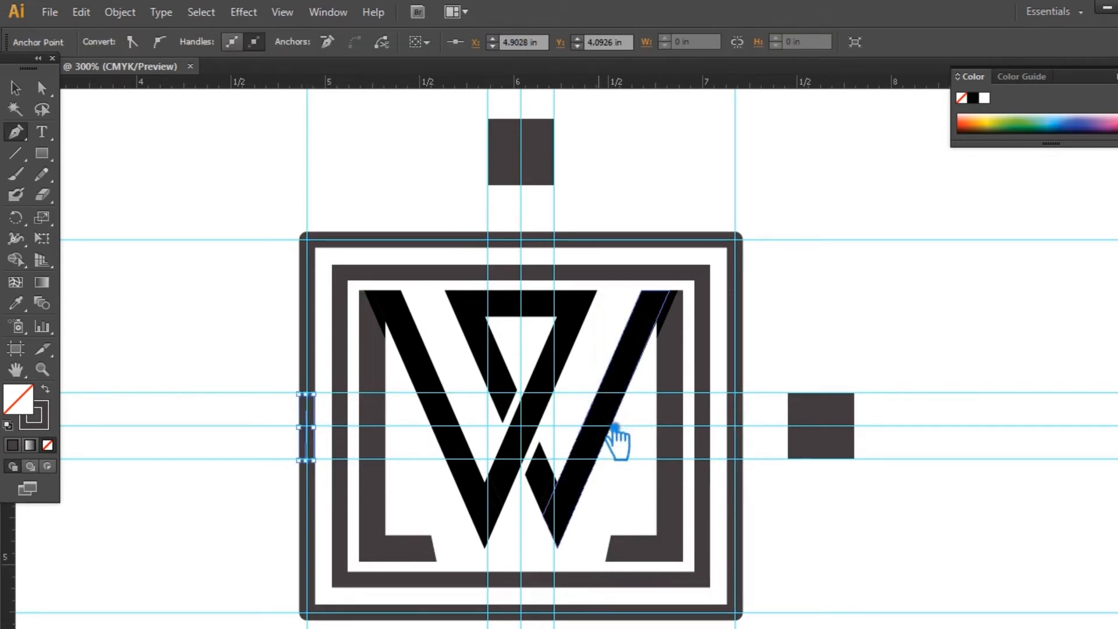
key("ctrl+semicolon")
key("ctrl+z")
key("ctrl+z")
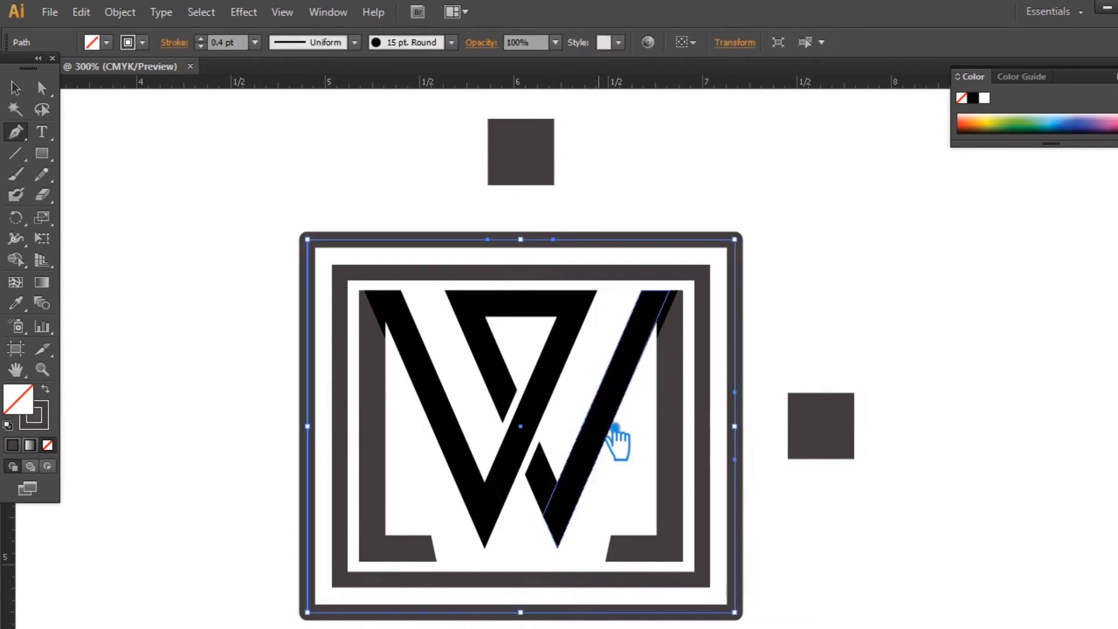
key("ctrl+semicolon")
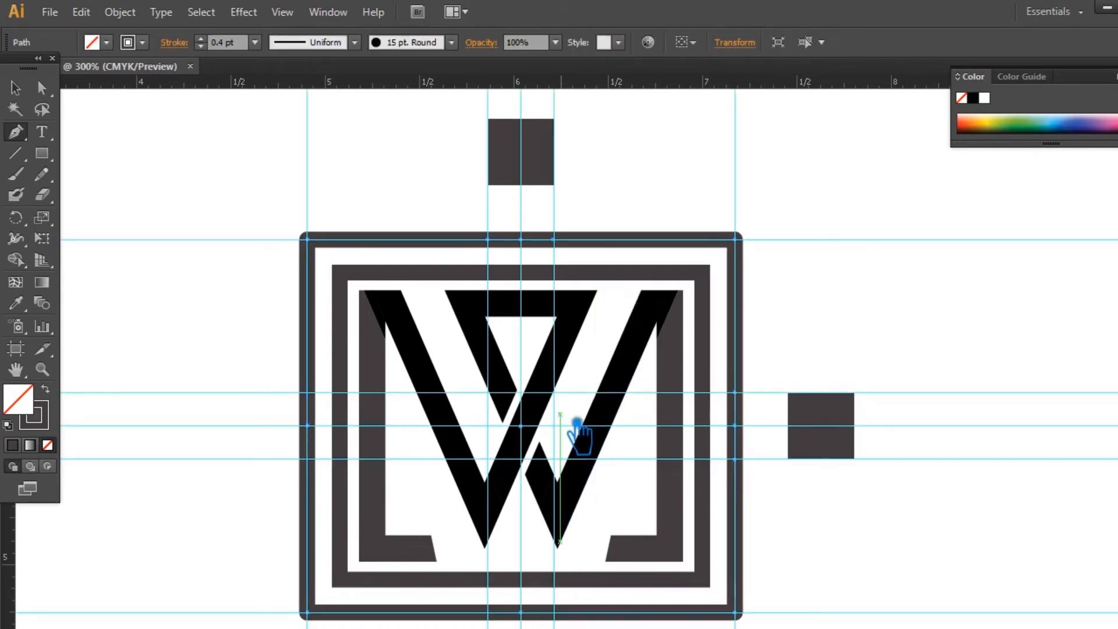
left_click(323, 401)
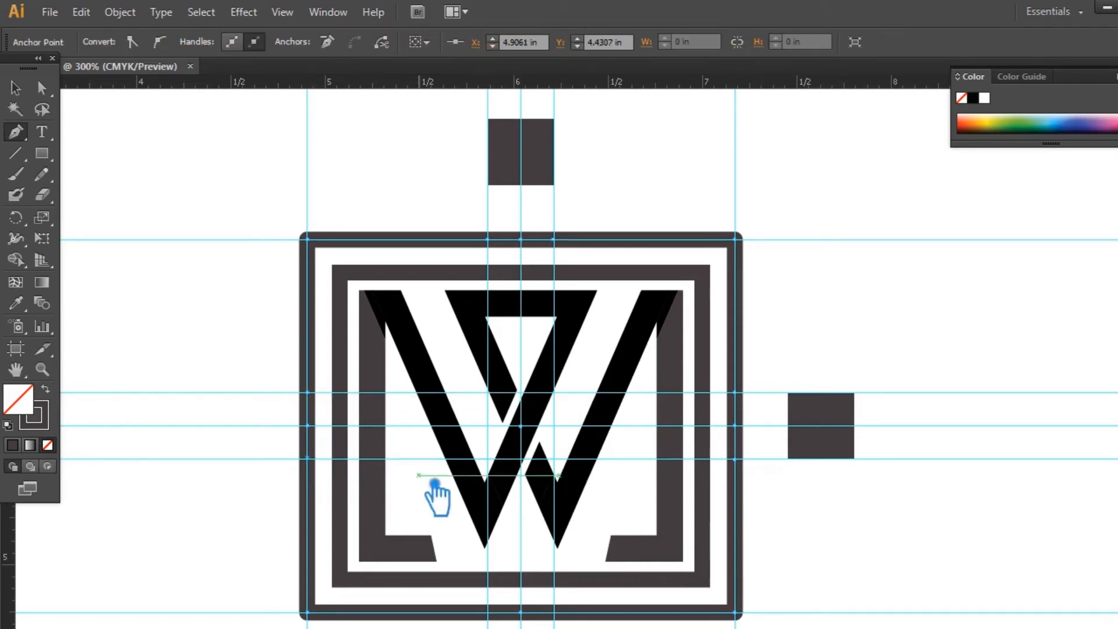
key("ctrl+z")
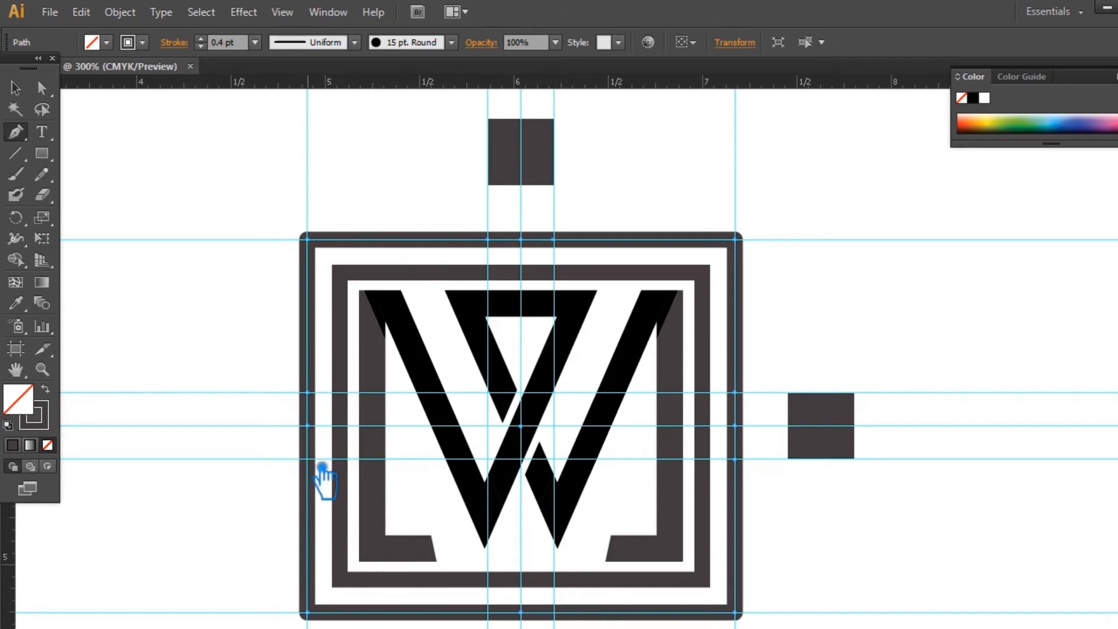
left_click(310, 459)
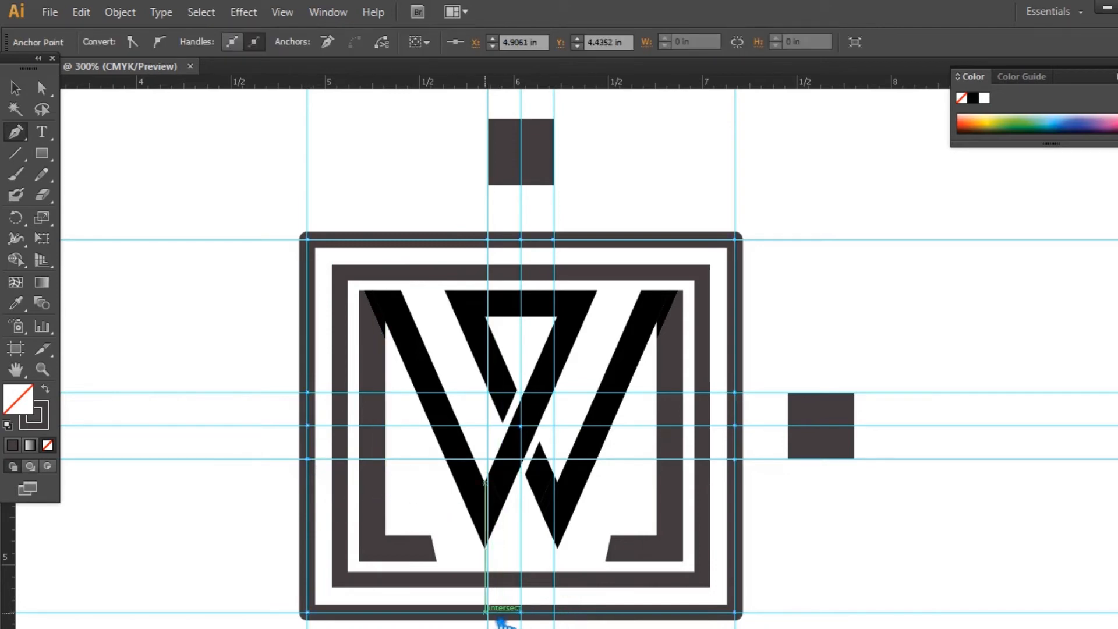
left_click(554, 613)
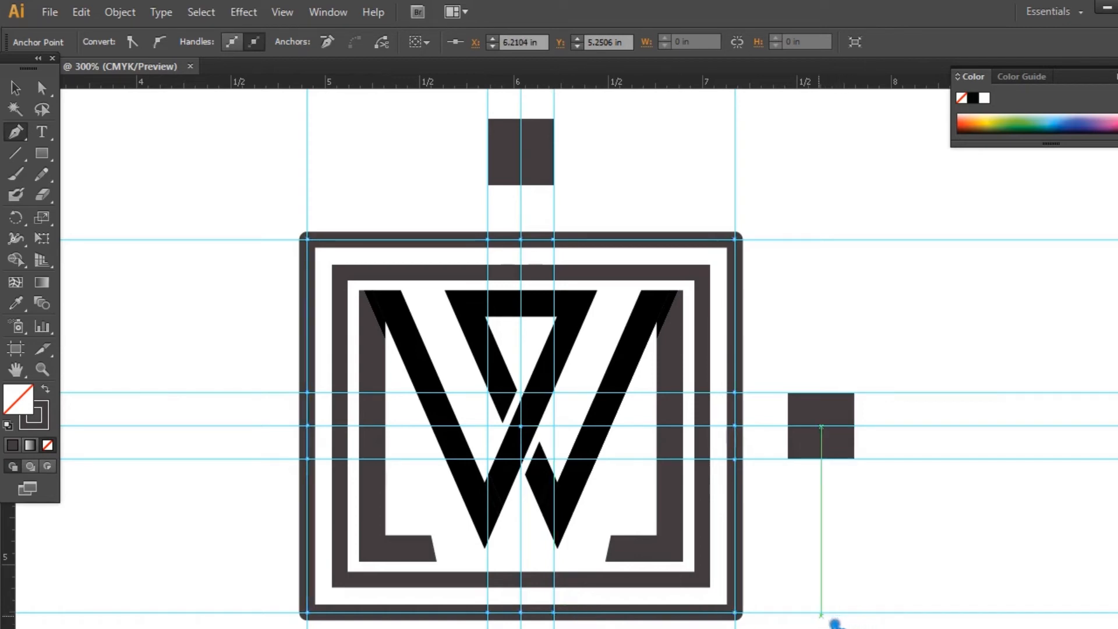
Hide the guides and delete the middle anchor point of each outer frame side to open four gaps
key("ctrl+semicolon")
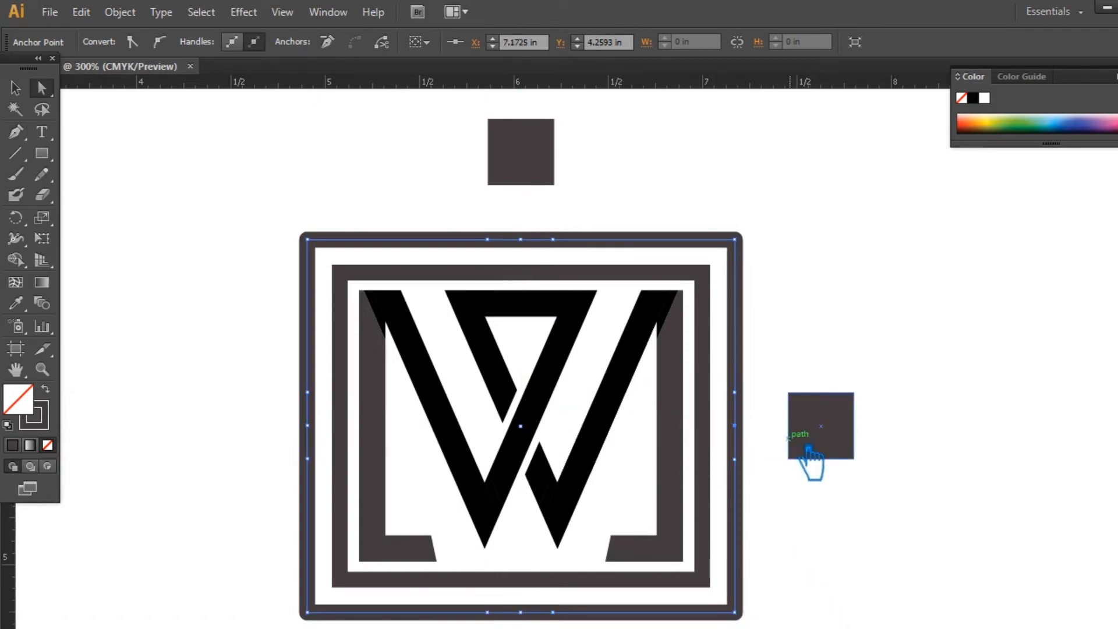
key("Delete")
left_click(535, 247)
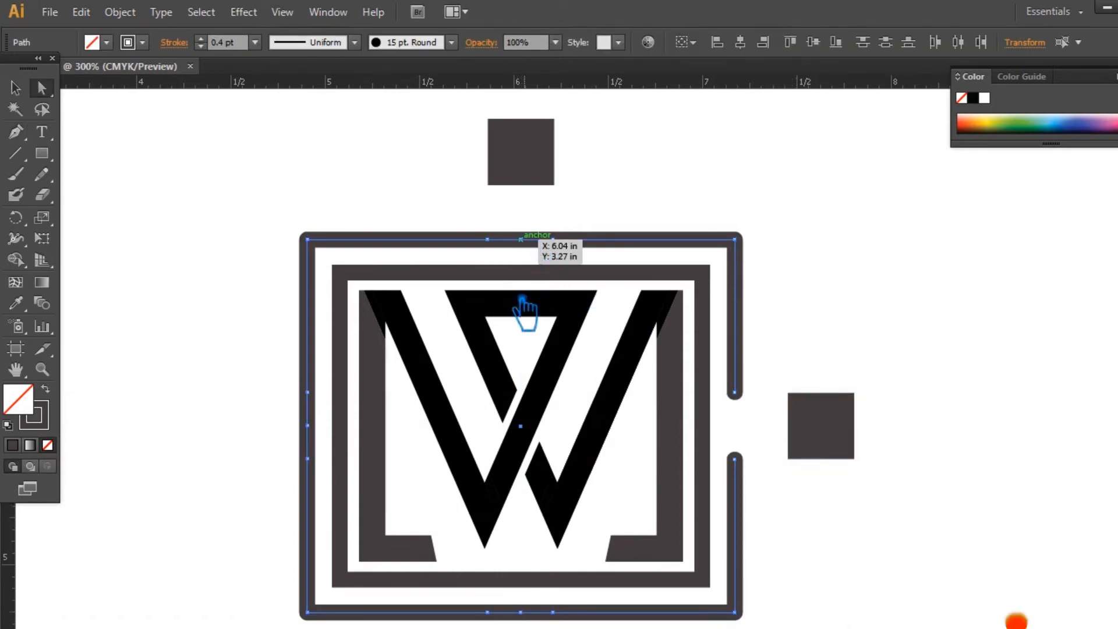
key("Delete")
left_click(308, 443)
key("Delete")
left_click(521, 612)
key("Delete")
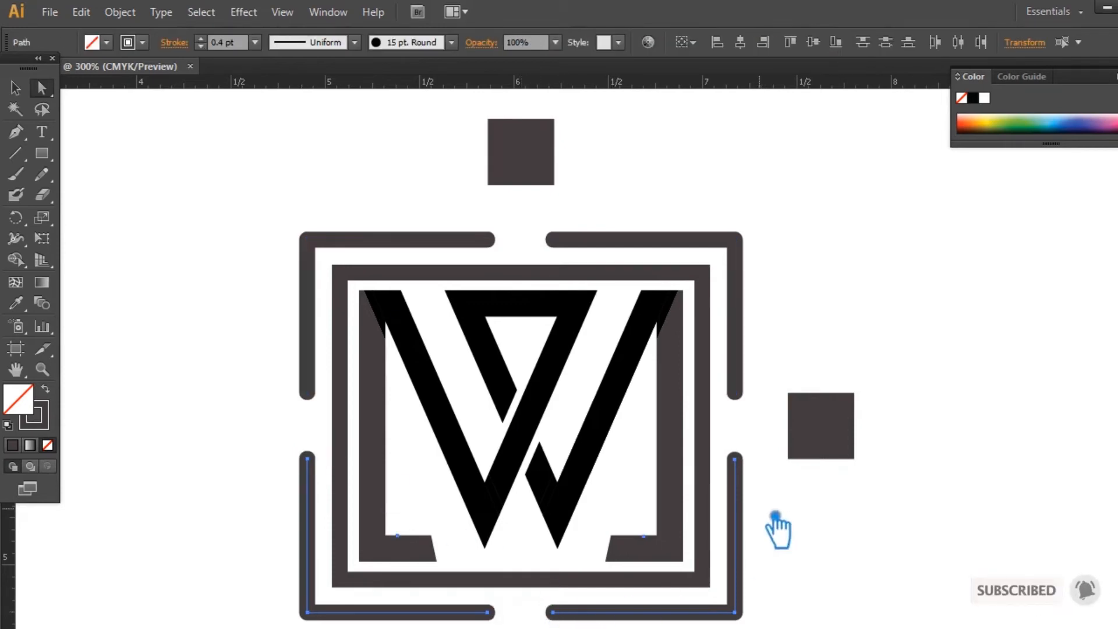
Select the four corner pieces of the outer frame and group them
left_click(15, 88)
left_click(384, 244, "shift")
left_click(619, 238, "shift")
left_click_drag(821, 255, 266, 225)
left_click_drag(482, 628, 308, 598)
key("ctrl+g")
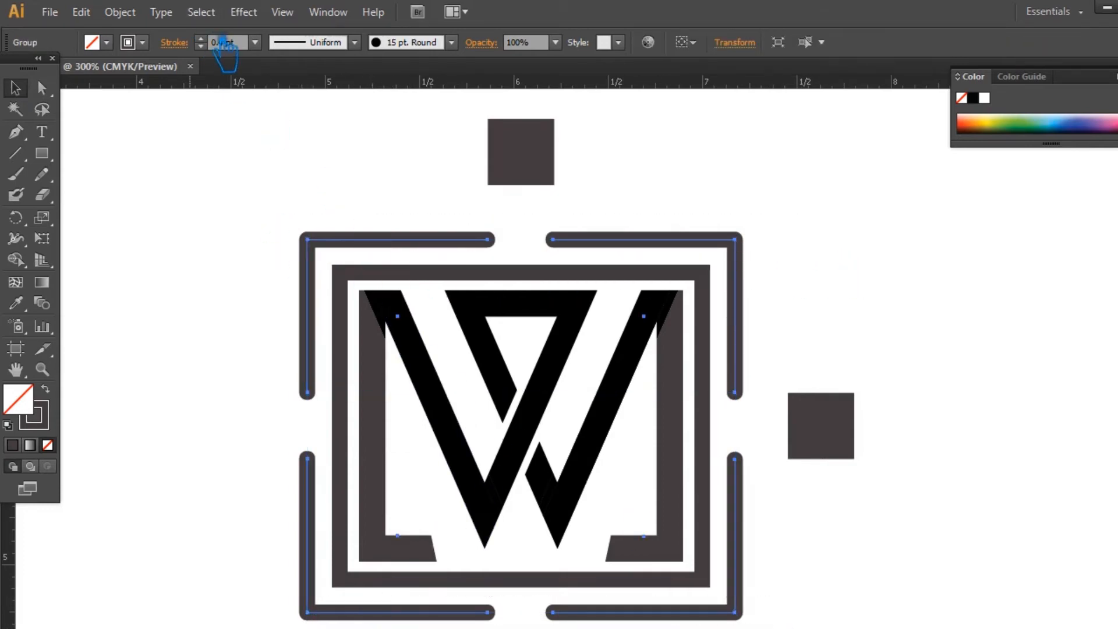
Set the stroke weight of the grouped corner pieces to 0.5 pt
left_click(255, 42)
left_click(303, 107)
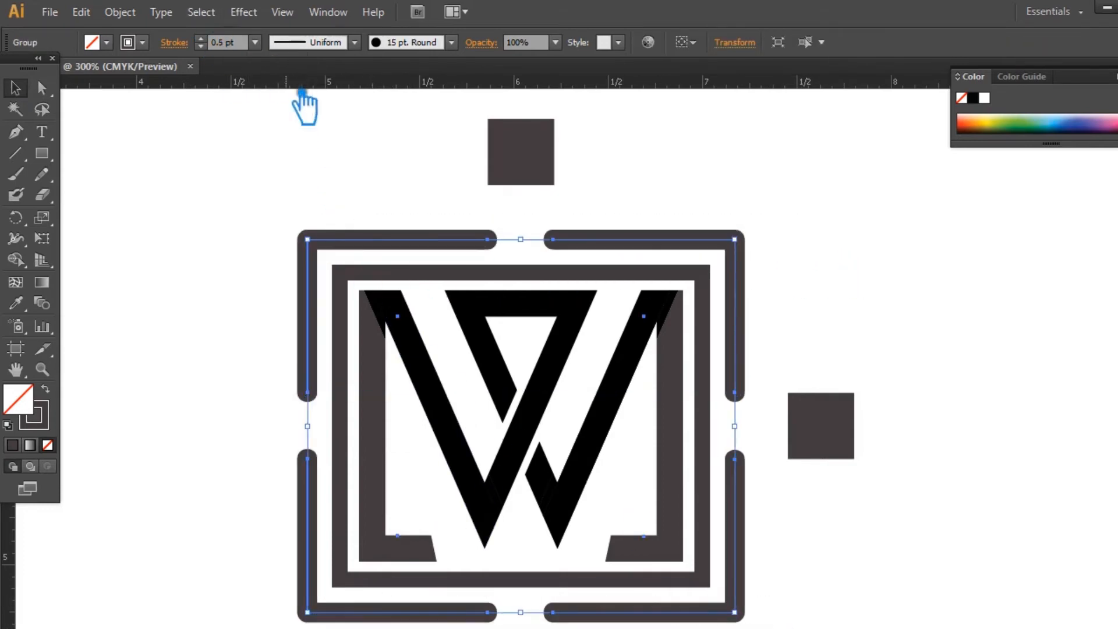
left_click(800, 283)
left_click(691, 244)
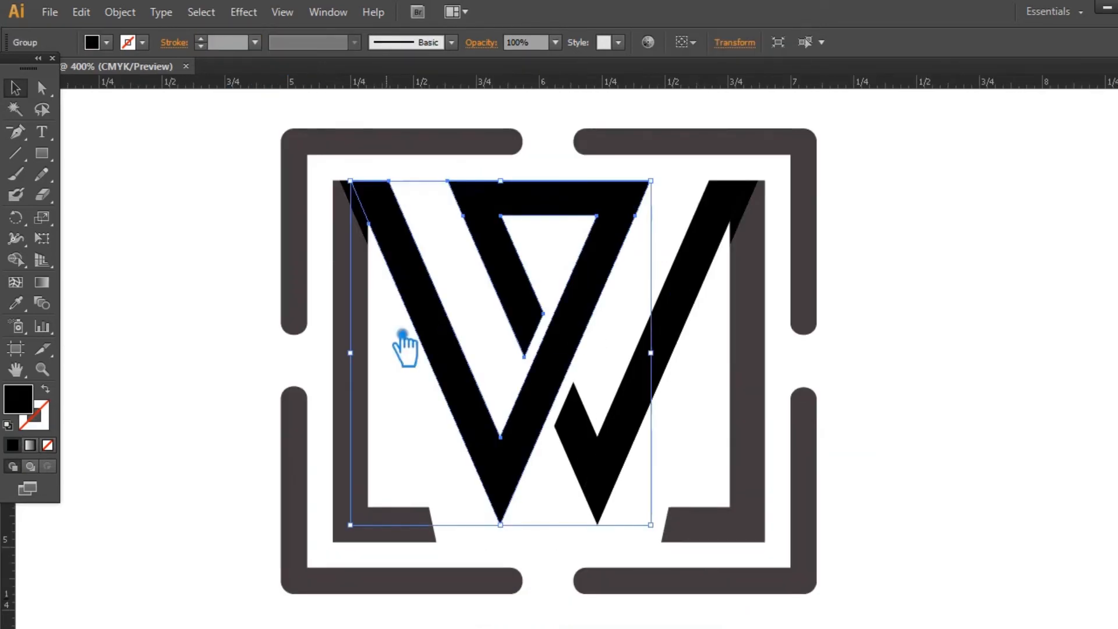
Fill the left part of the W monogram with the brown color #6B4A32
double_click(36, 409)
left_click(622, 305)
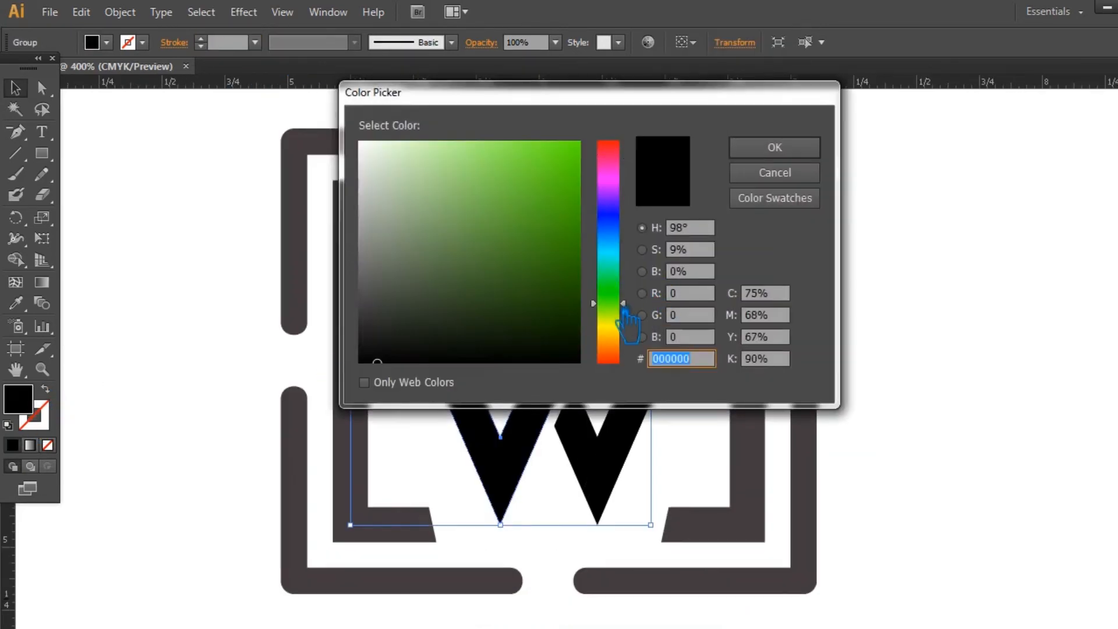
left_click_drag(629, 249, 627, 353)
left_click(462, 241)
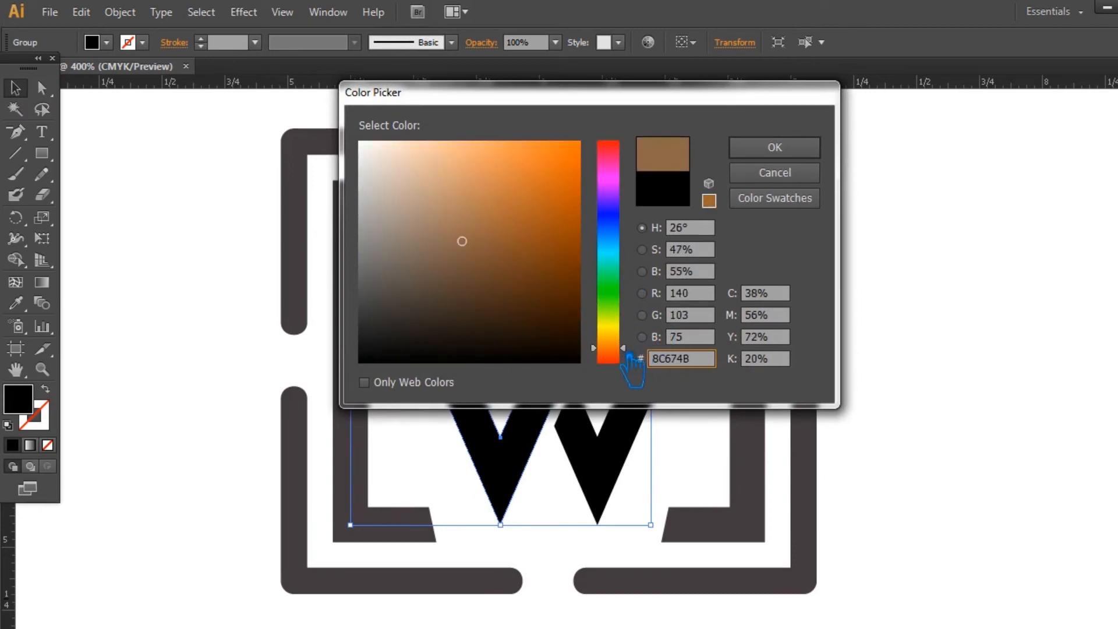
left_click_drag(487, 250, 496, 277)
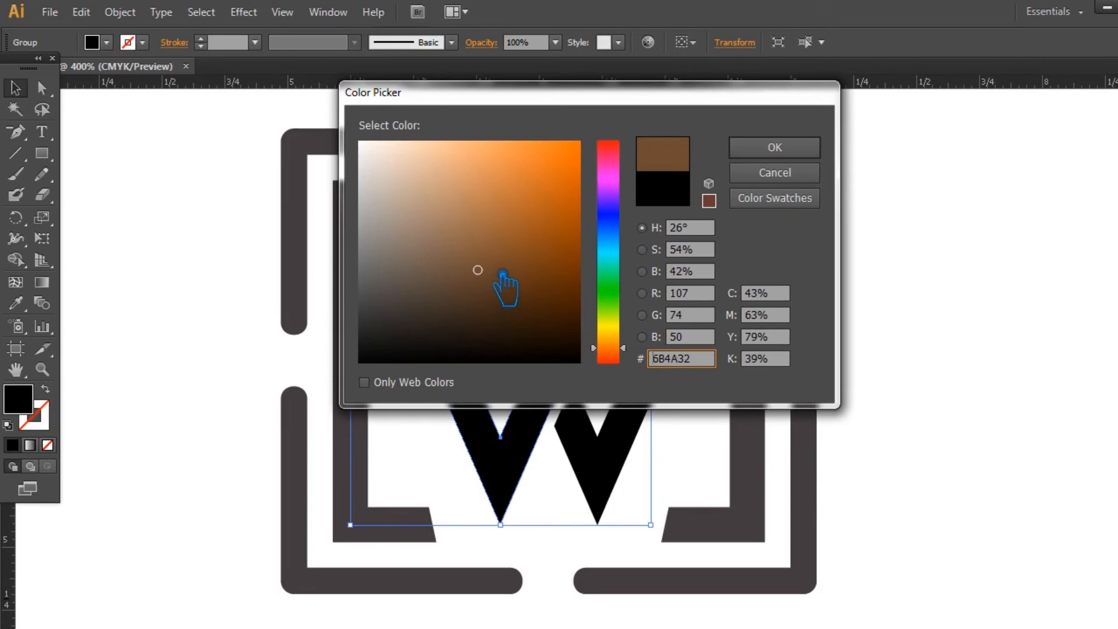
left_click(775, 148)
left_click(1114, 77)
left_click(999, 132)
left_click(981, 275)
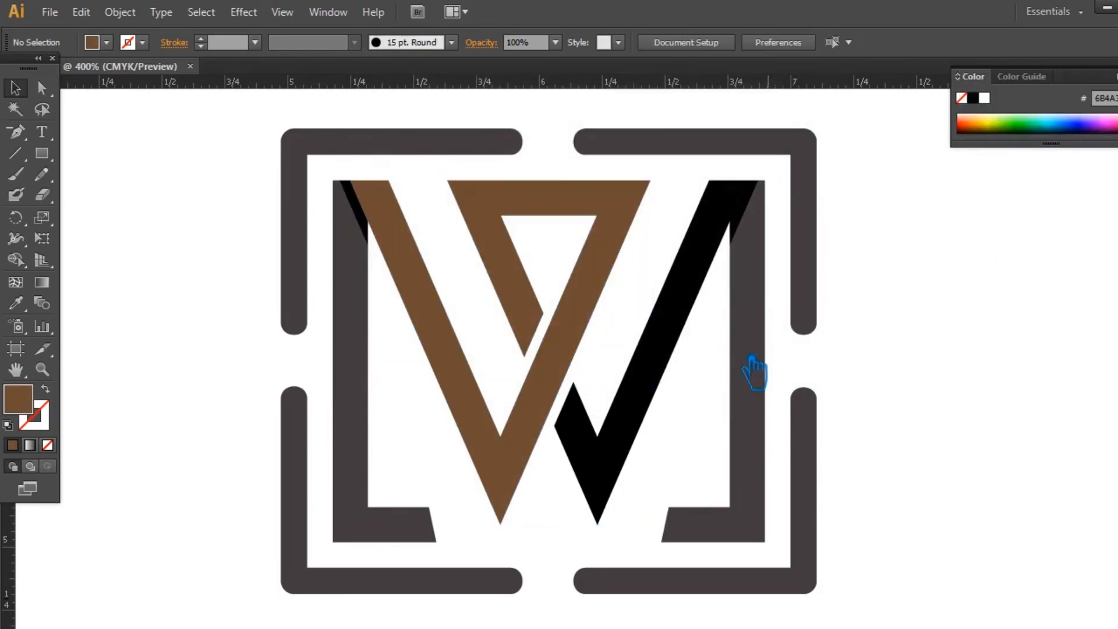
Apply the brown fill to the right part of the W by sampling it from the left part with the Eyedropper
left_click(647, 408)
key("i")
left_click(606, 298)
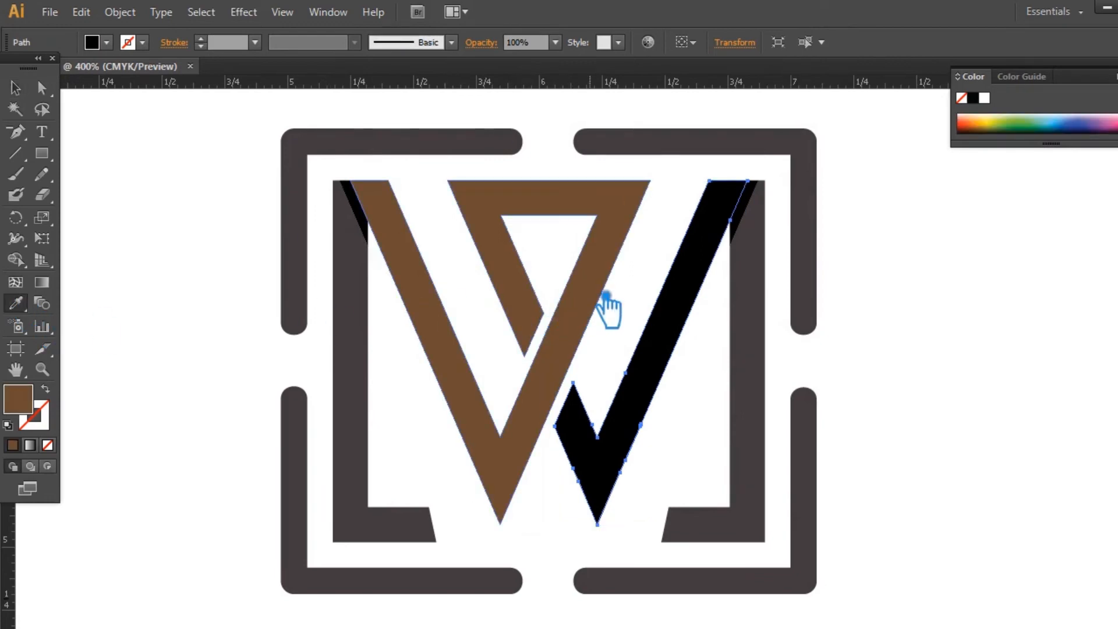
left_click(15, 88)
left_click(891, 275)
Remove the surplus anchor points along the straight edges of the W's right part
left_click(737, 228)
key("p")
left_click(732, 222)
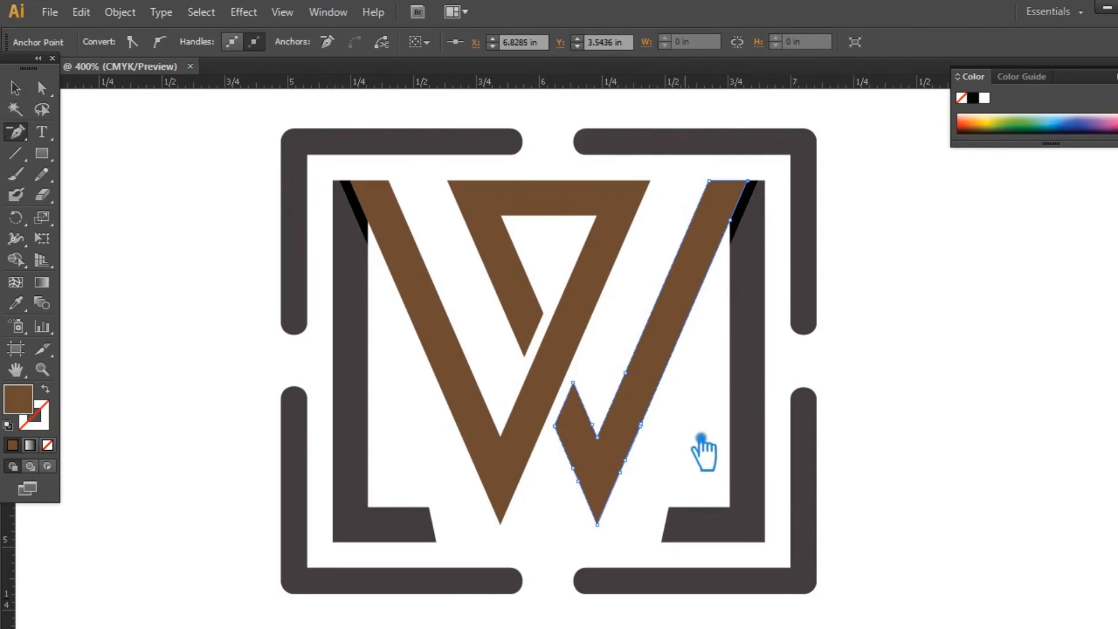
left_click(591, 489)
left_click(625, 461)
left_click(642, 383)
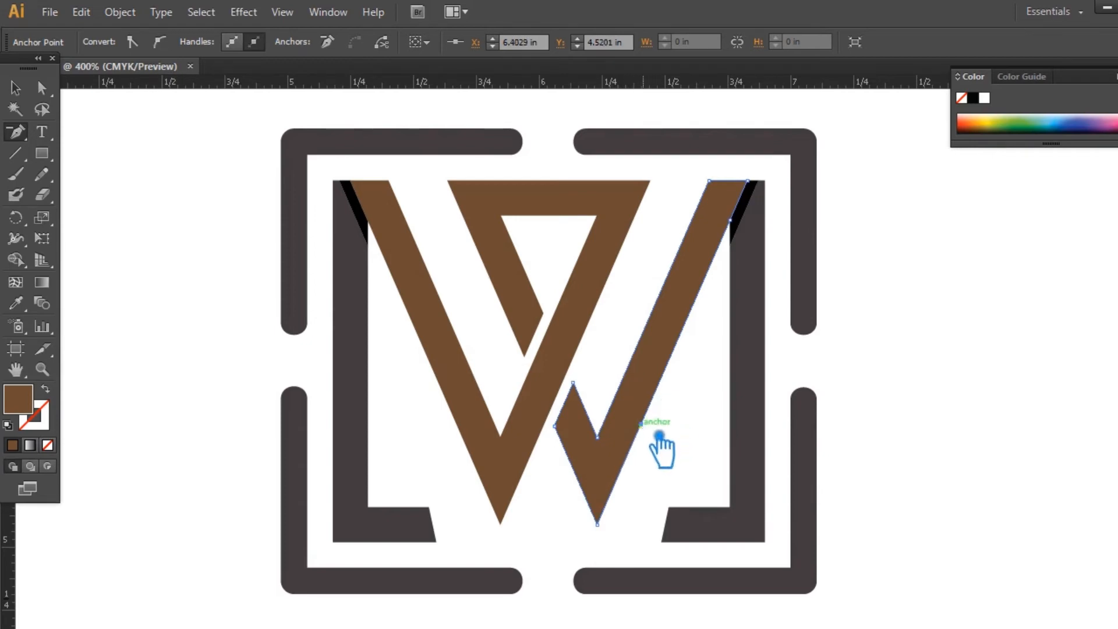
left_click(660, 433)
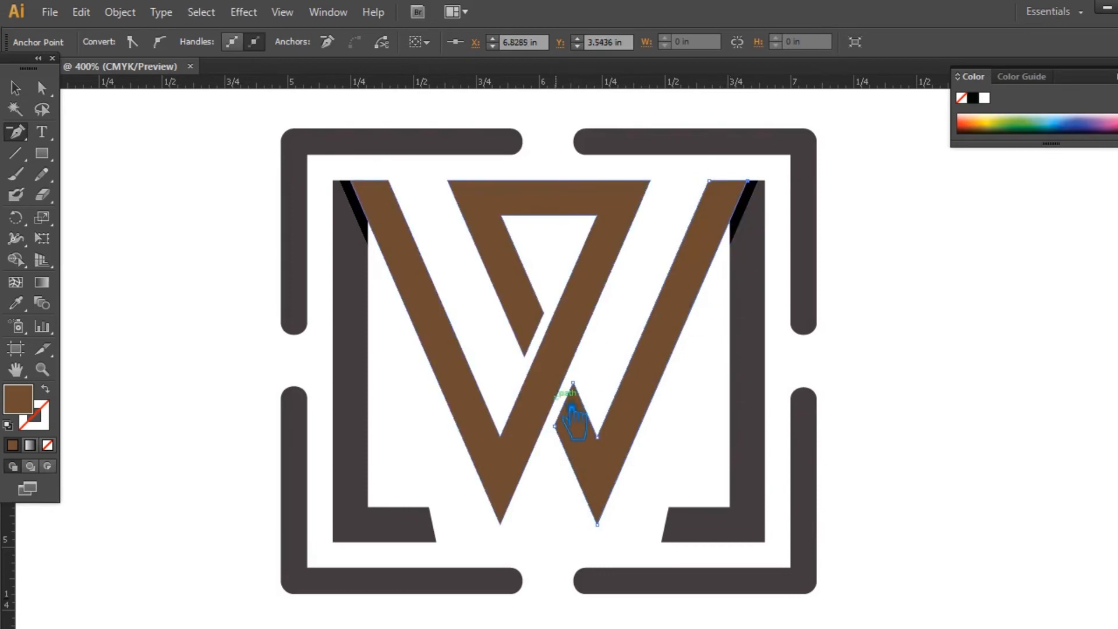
Remove the surplus anchor points along the straight outer edges of the W's left part
left_click(15, 88)
left_click(466, 332)
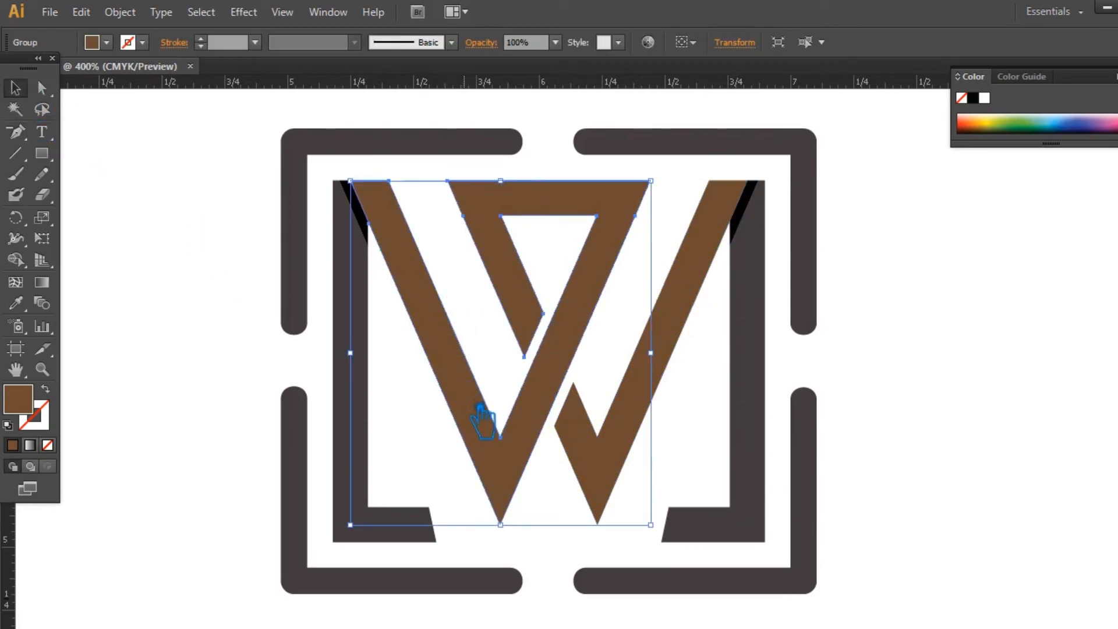
key("p")
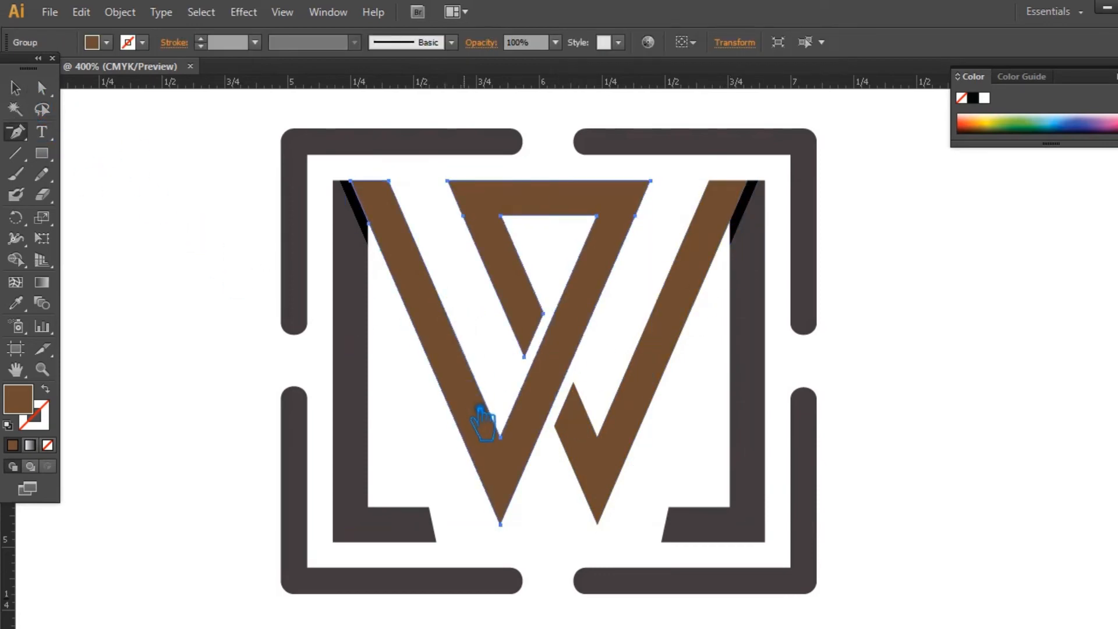
left_click(385, 232)
left_click(17, 89)
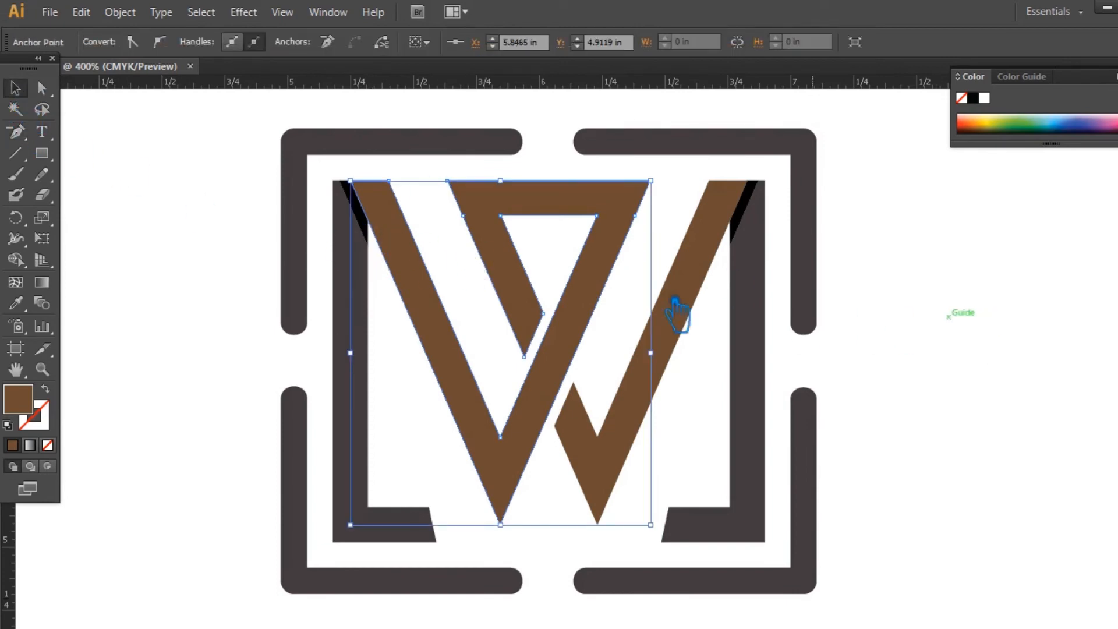
key("p")
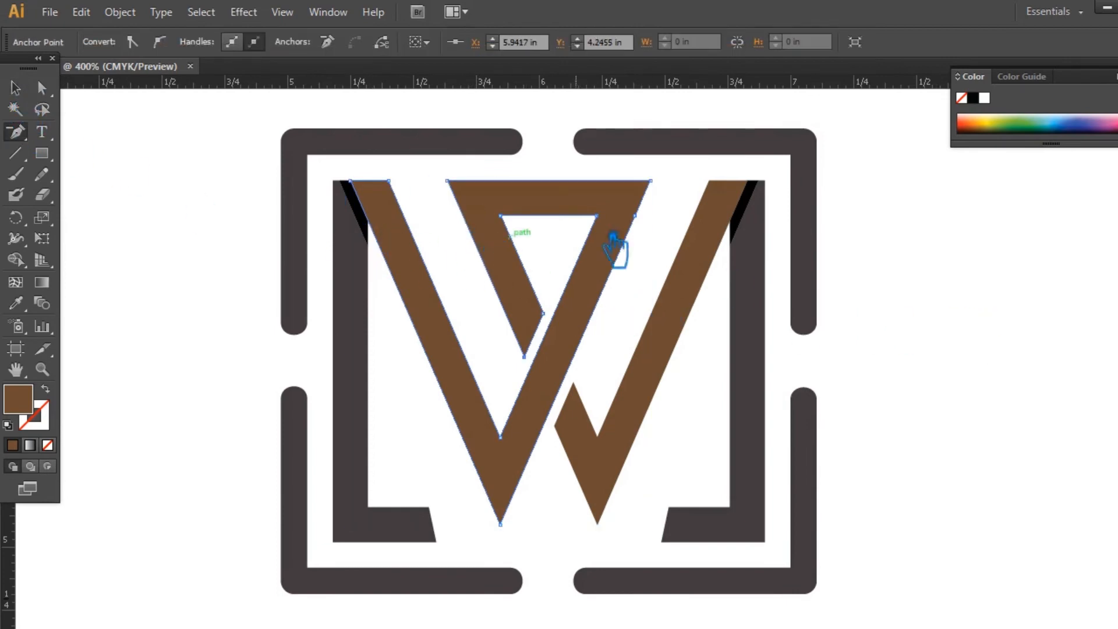
left_click(15, 88)
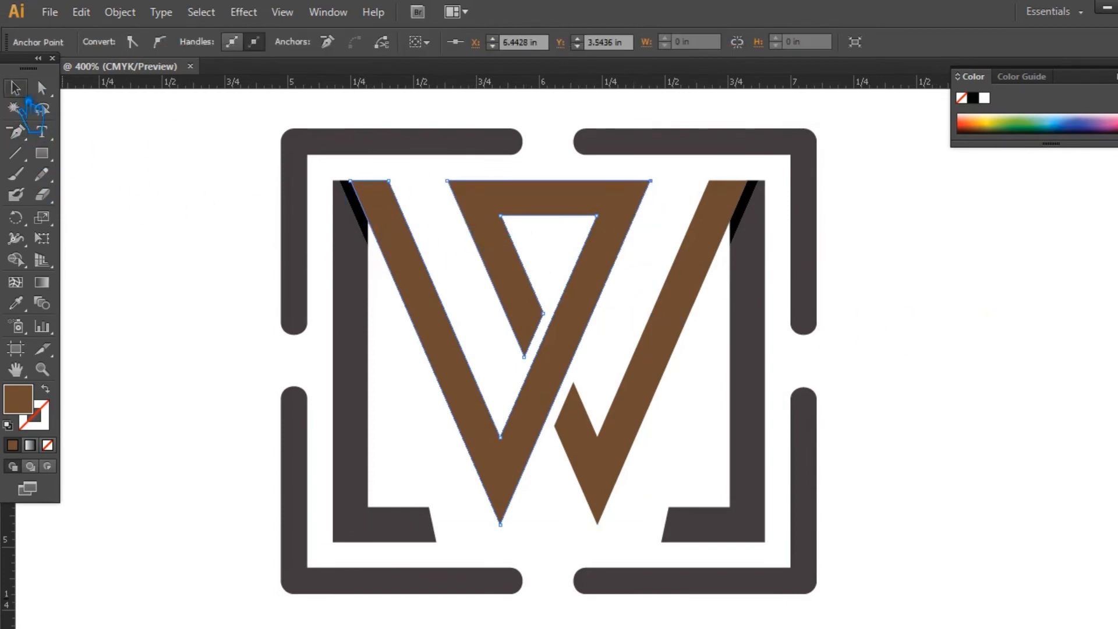
Group the two black shadow slivers at the W's upper outer corners
left_click(966, 281)
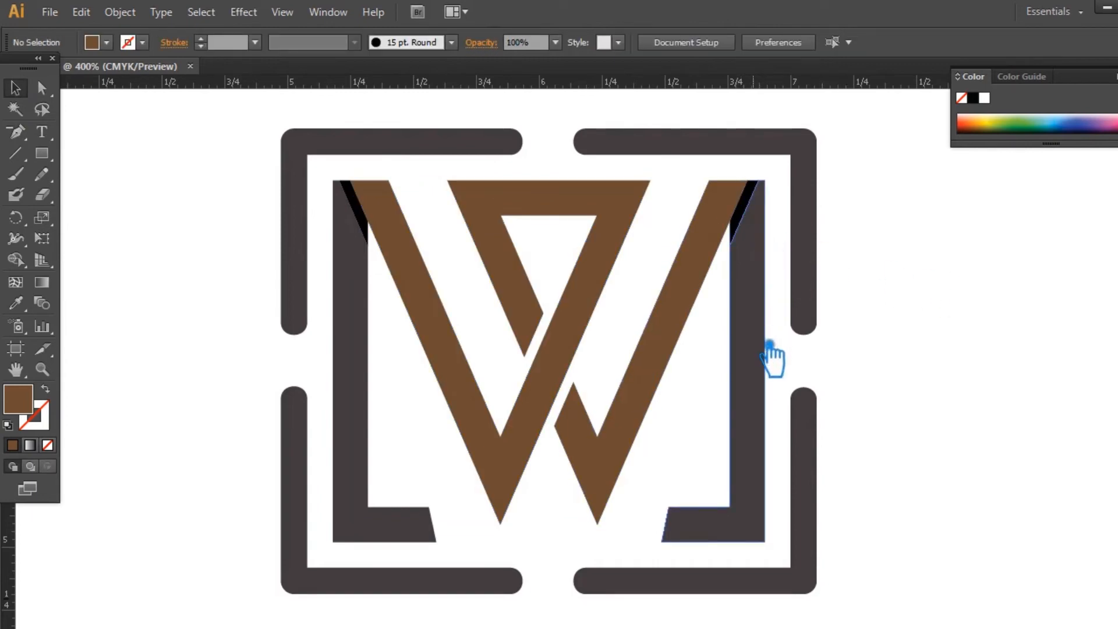
left_click(752, 215)
left_click(378, 218, "shift")
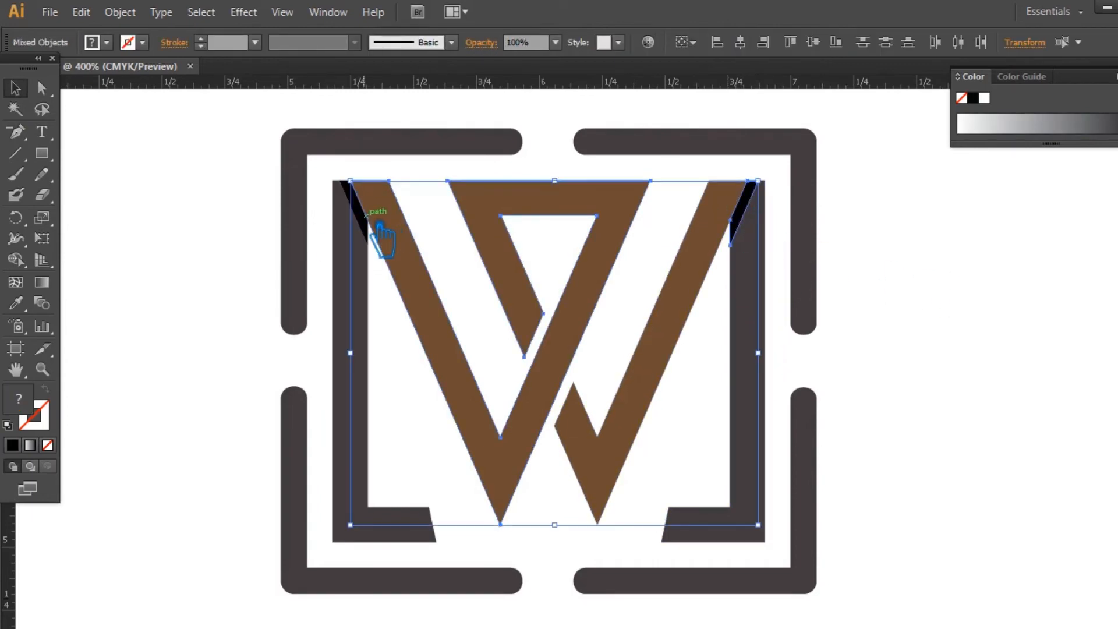
left_click(265, 207)
left_click(356, 209)
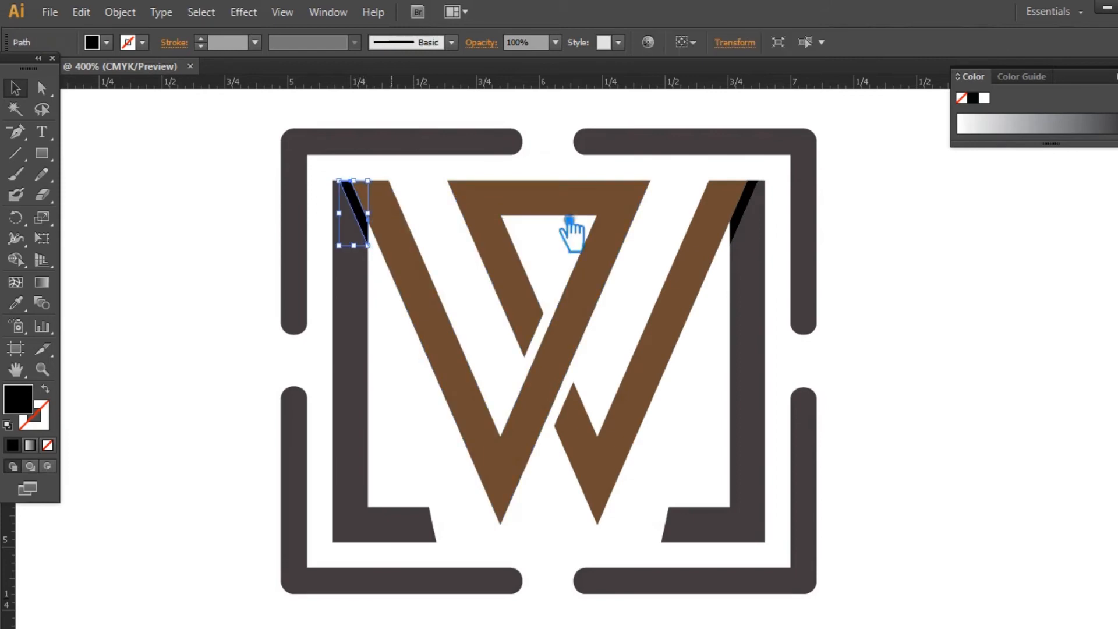
left_click(752, 233, "shift")
key("ctrl+g")
Apply the W's brown to the grouped shadow slivers with the Eyedropper and darken that fill
left_click(16, 303)
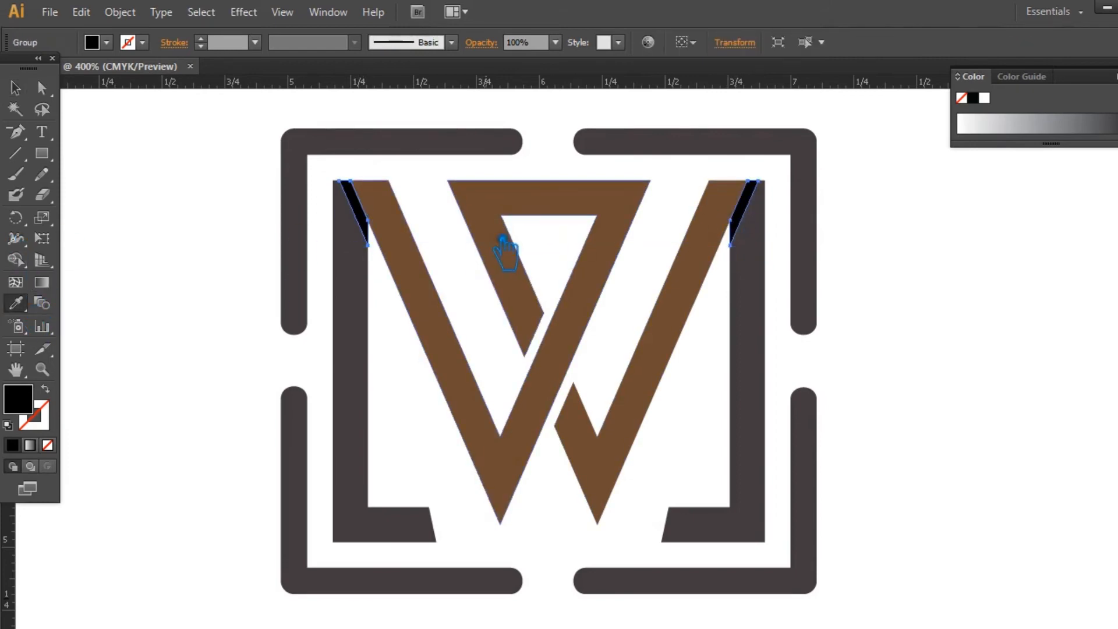
left_click(429, 270)
double_click(29, 405)
left_click(500, 292)
left_click(805, 149)
left_click(16, 89)
left_click(971, 318)
Sample the W's brown onto both dark bracket pieces and lighten their fill to #D8AF93
left_click(754, 371)
left_click(373, 405, "shift")
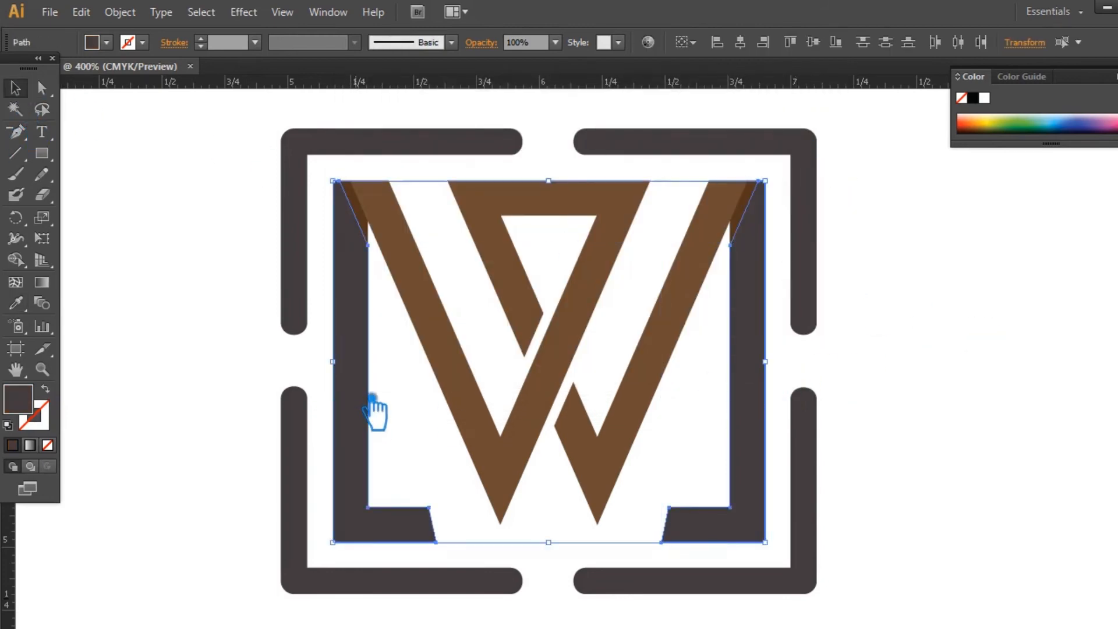
left_click(16, 303)
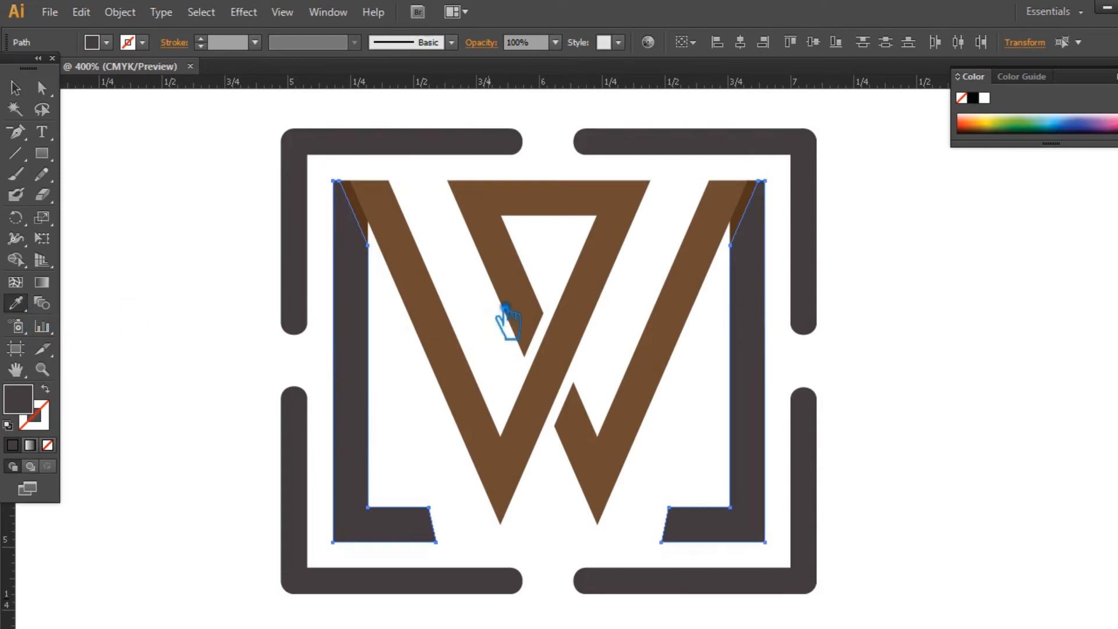
left_click(525, 287)
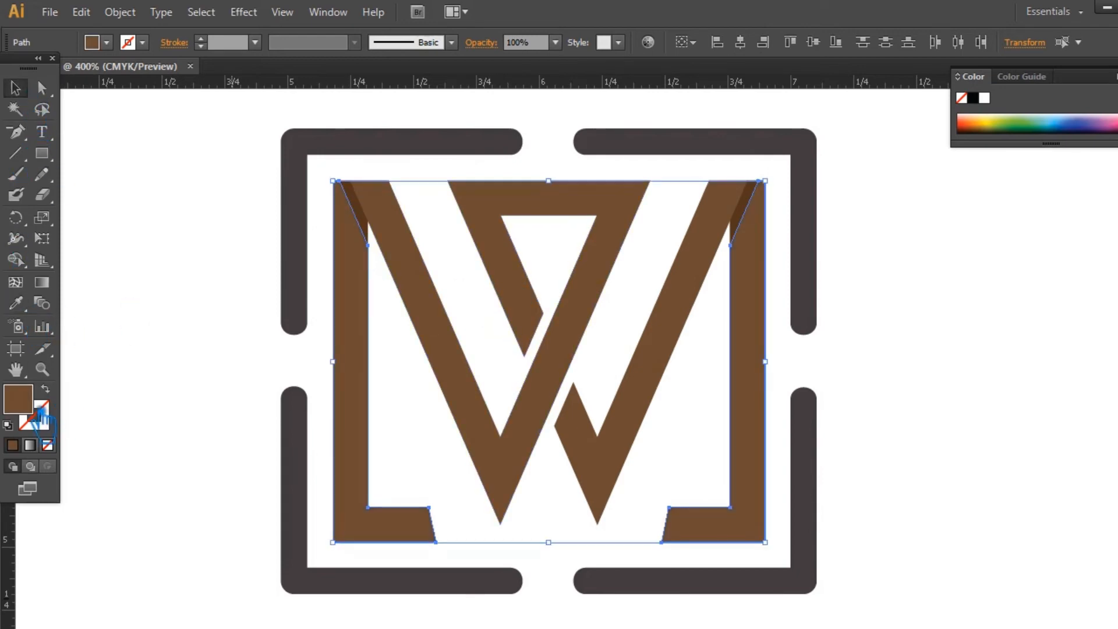
double_click(18, 401)
left_click_drag(489, 279, 445, 184)
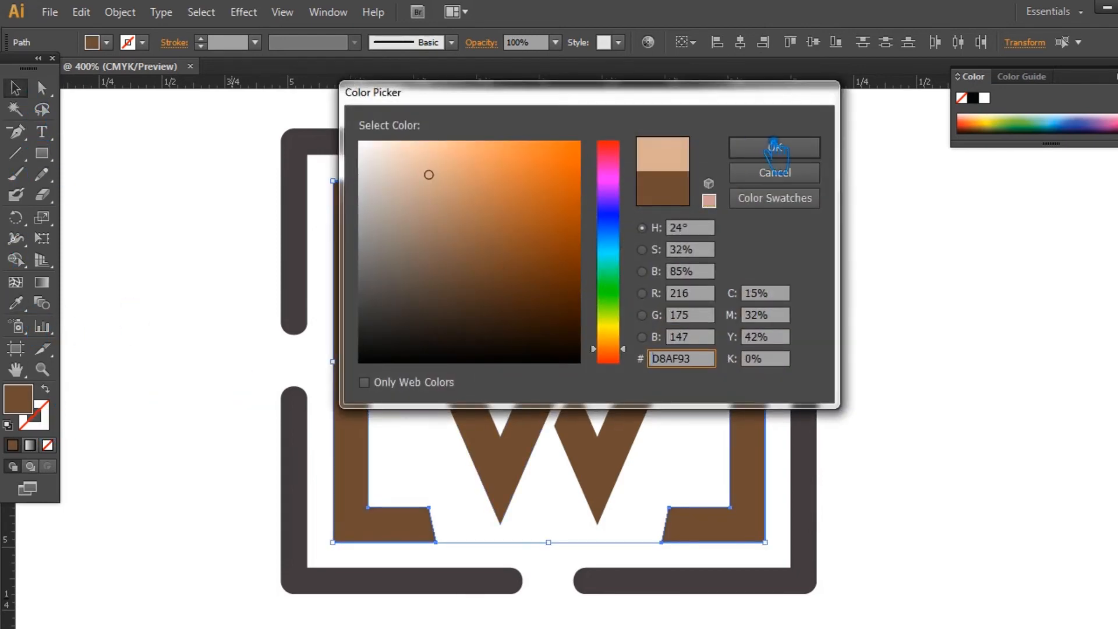
left_click(775, 149)
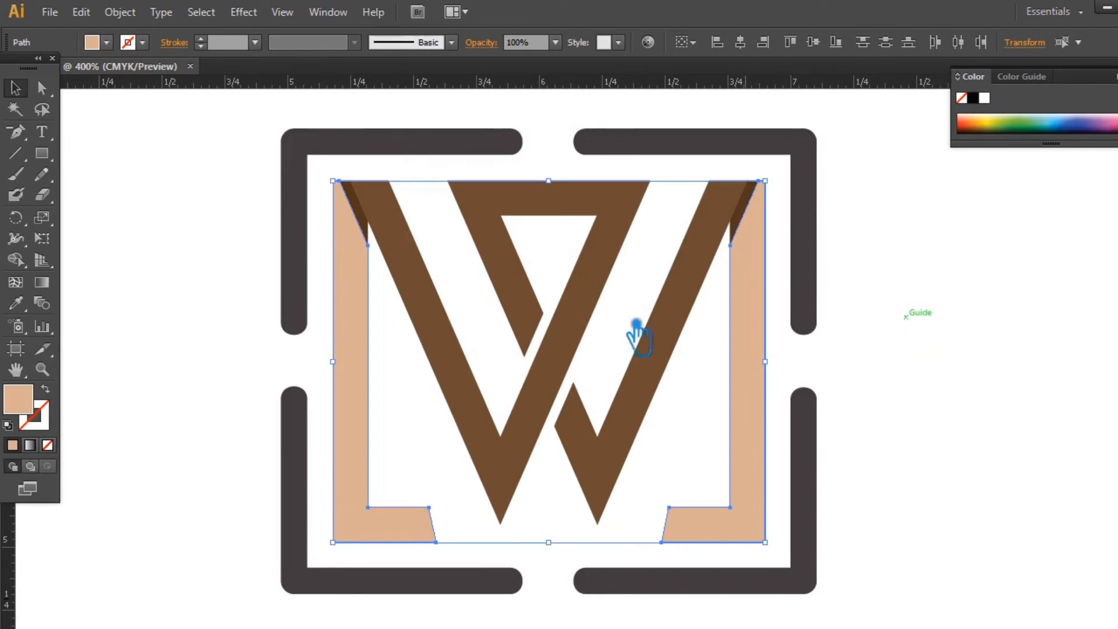
left_click(204, 408)
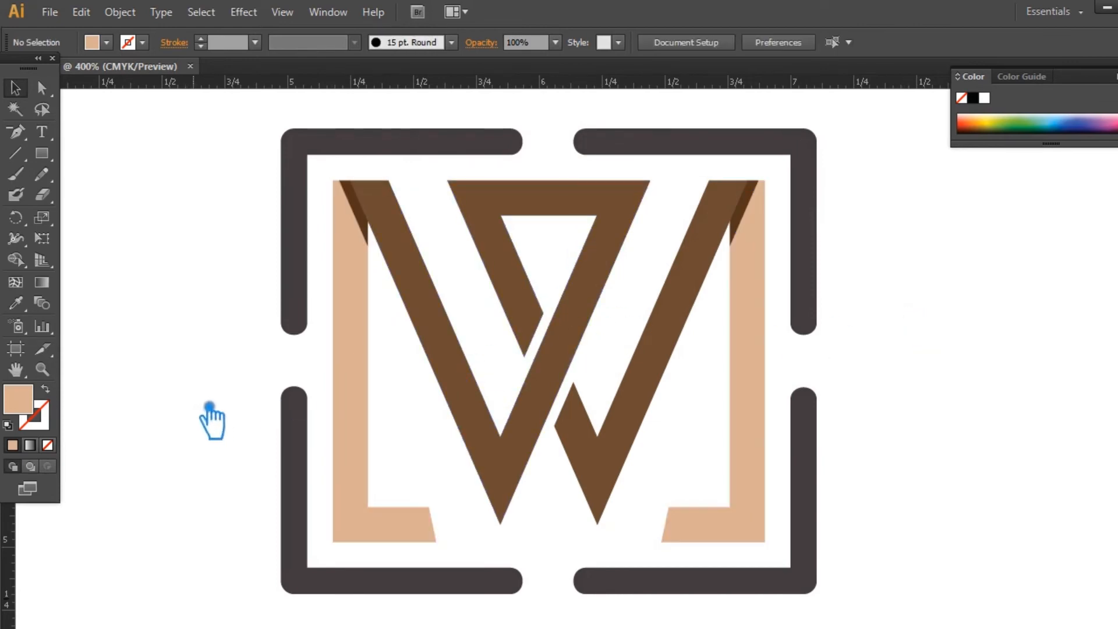
Group the left and right bracket pieces and set their fill to #AA856B
left_click(758, 401)
left_click(370, 437, "shift")
key("ctrl+g")
double_click(18, 399)
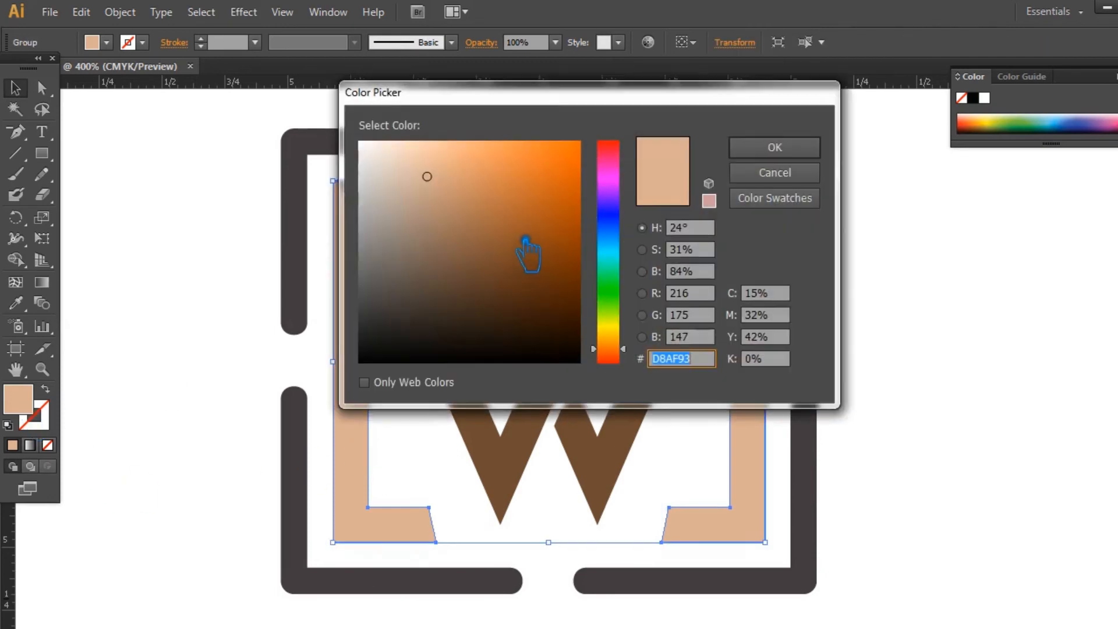
left_click(452, 228)
left_click(439, 215)
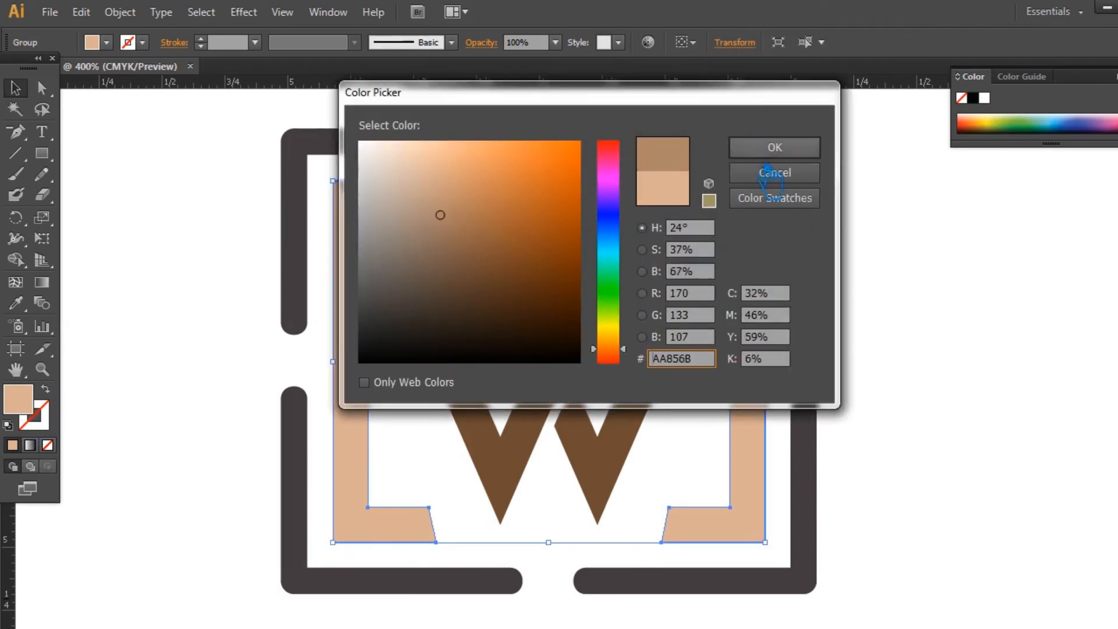
left_click(775, 147)
left_click(960, 396)
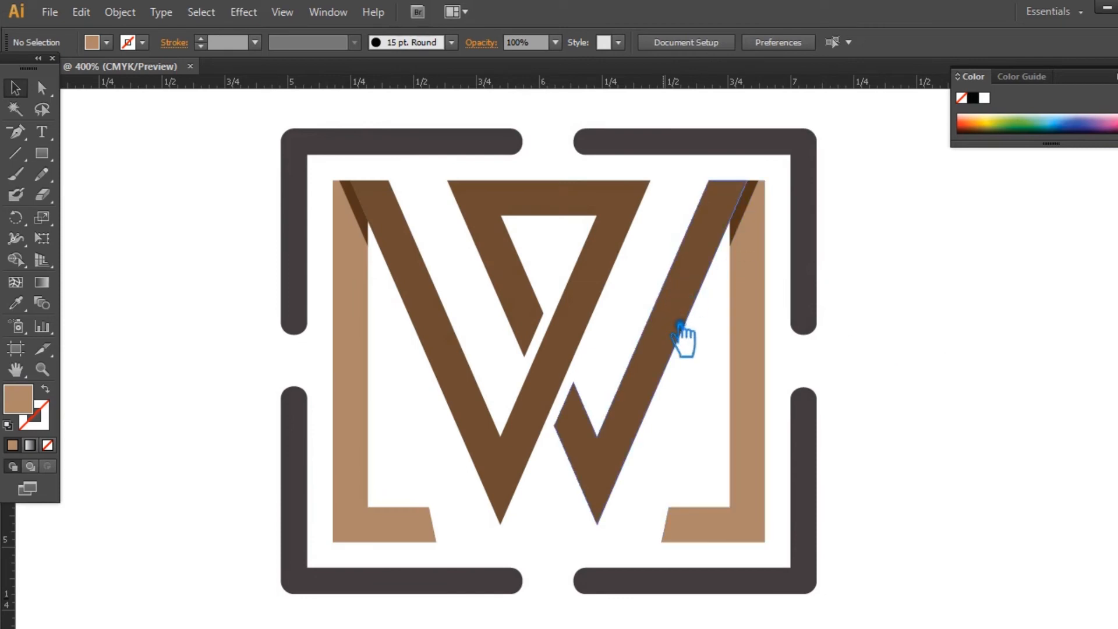
Group the two parts of the W and set their fill to #91694D
left_click(570, 329)
left_click(519, 438, "shift")
key("ctrl+g")
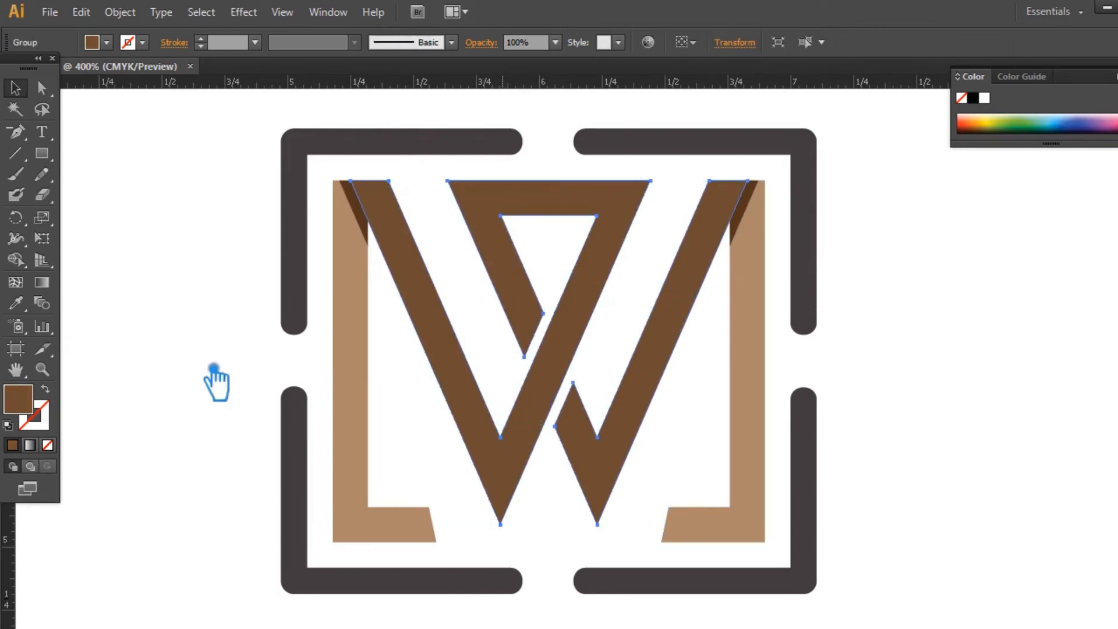
double_click(27, 404)
left_click(482, 252)
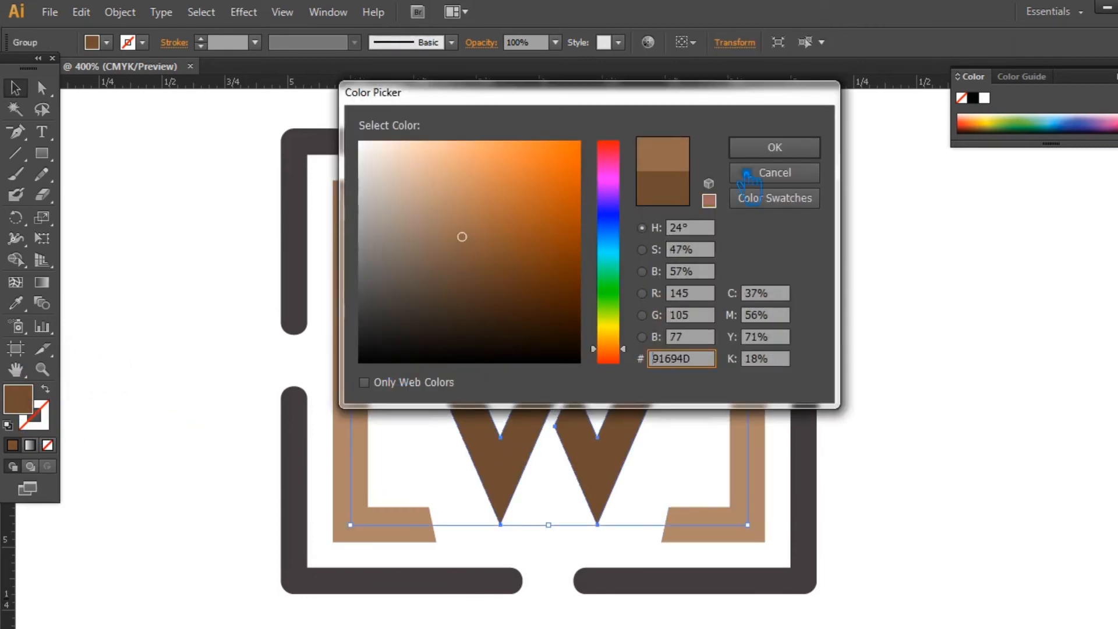
left_click(775, 147)
left_click(928, 294)
Sample the W's lighter brown onto the shadow slivers and darken it moderately
left_click(752, 231)
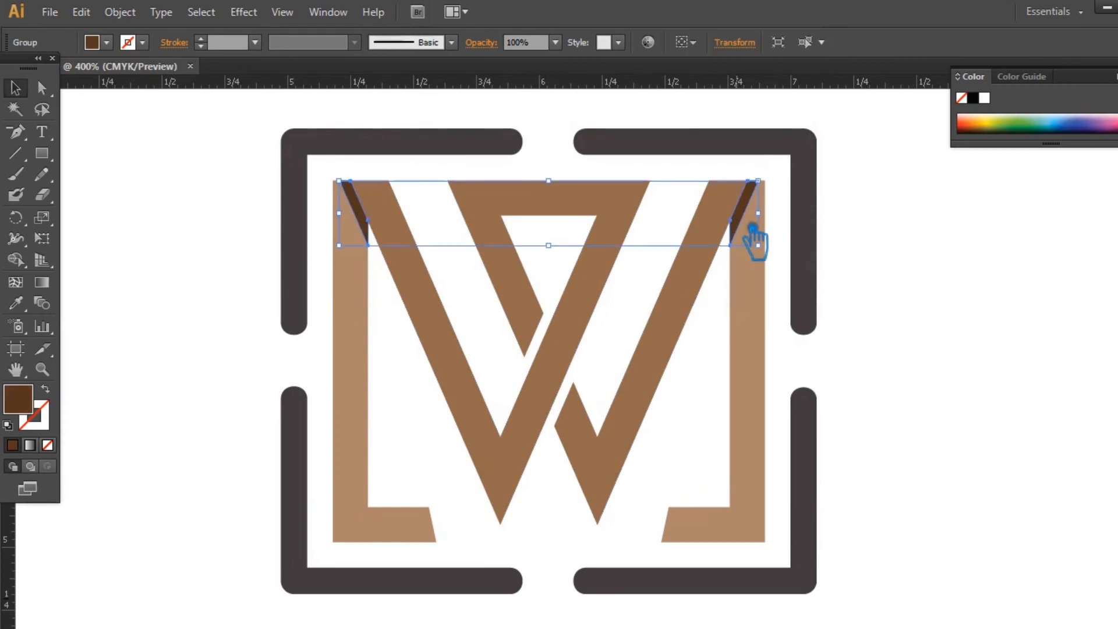
left_click(414, 231)
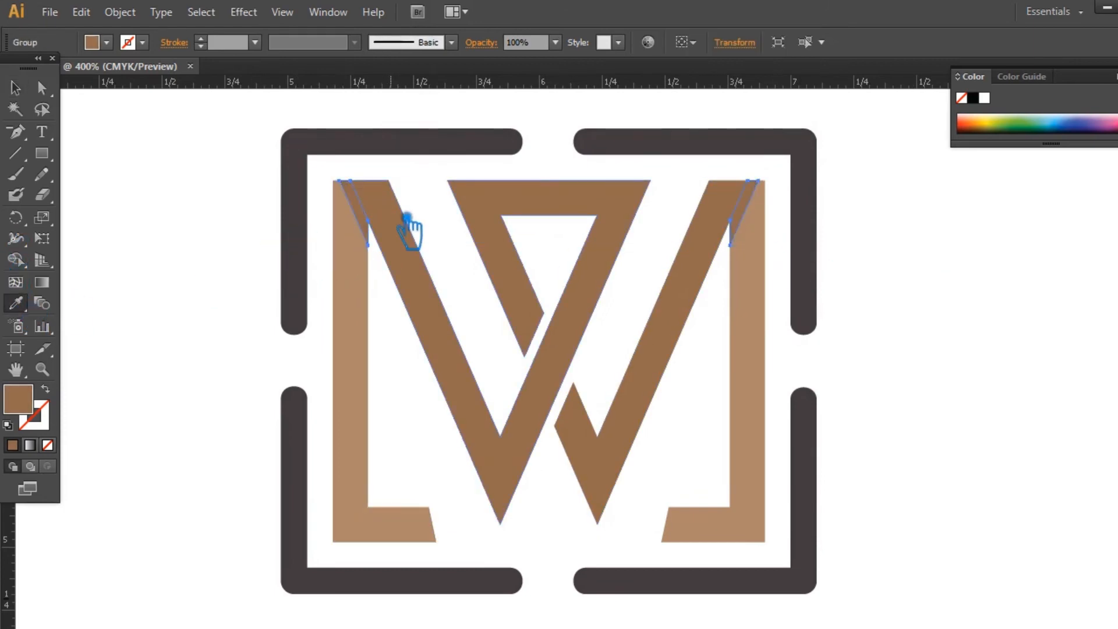
double_click(27, 404)
left_click(484, 259)
left_click(804, 153)
left_click(15, 88)
left_click(168, 158)
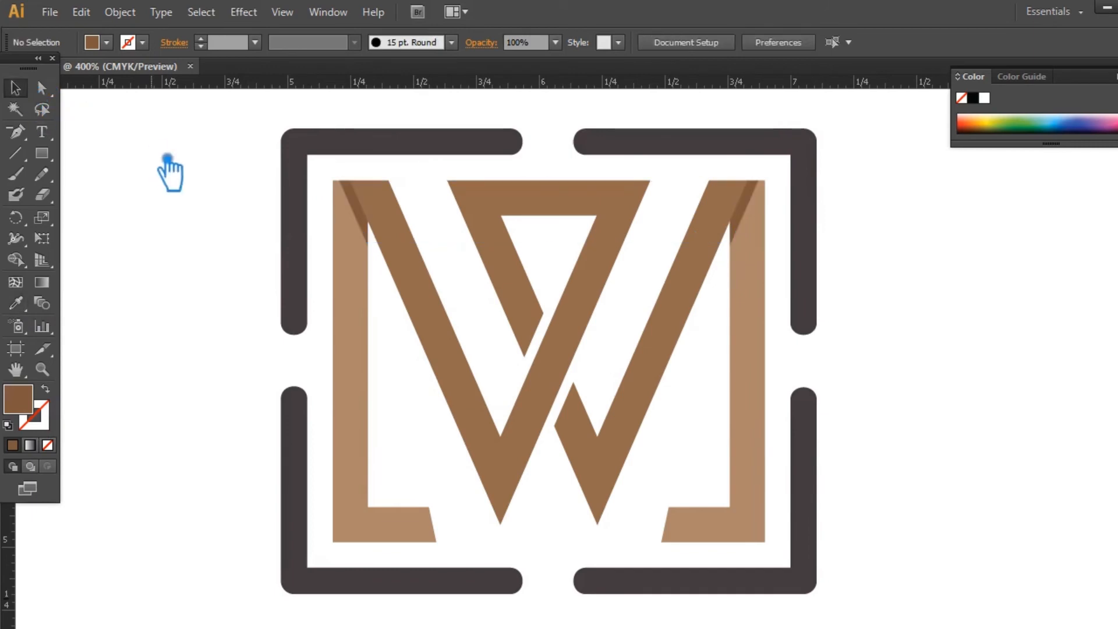
Set the fill of the grouped shadow slivers to the darker brown #68462F
left_click(373, 234)
double_click(18, 399)
left_click(479, 270)
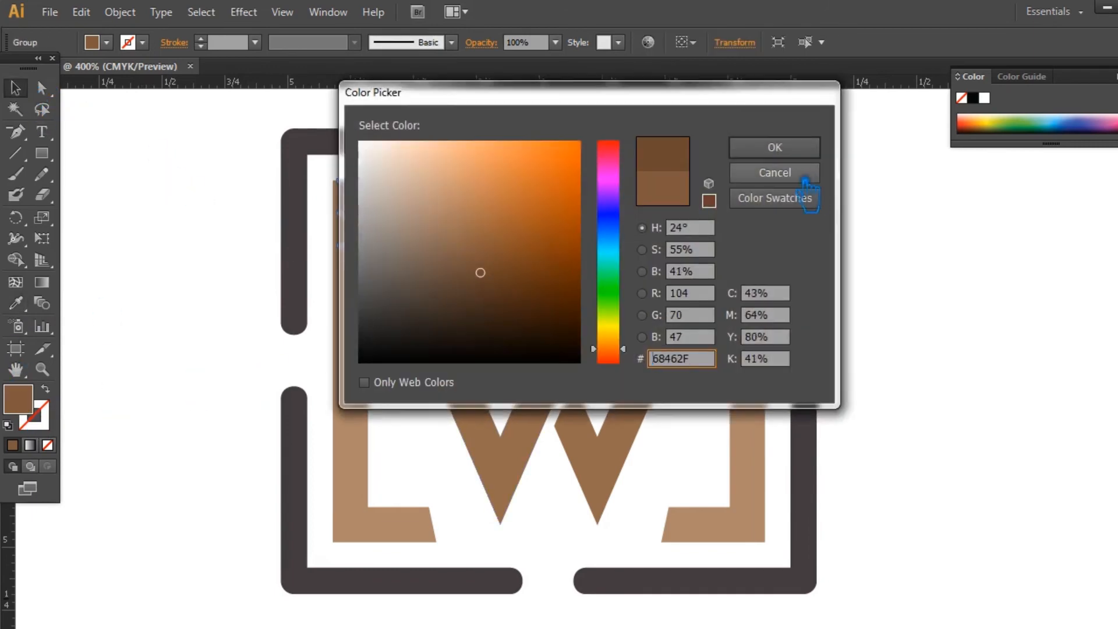
left_click(790, 147)
left_click(988, 286)
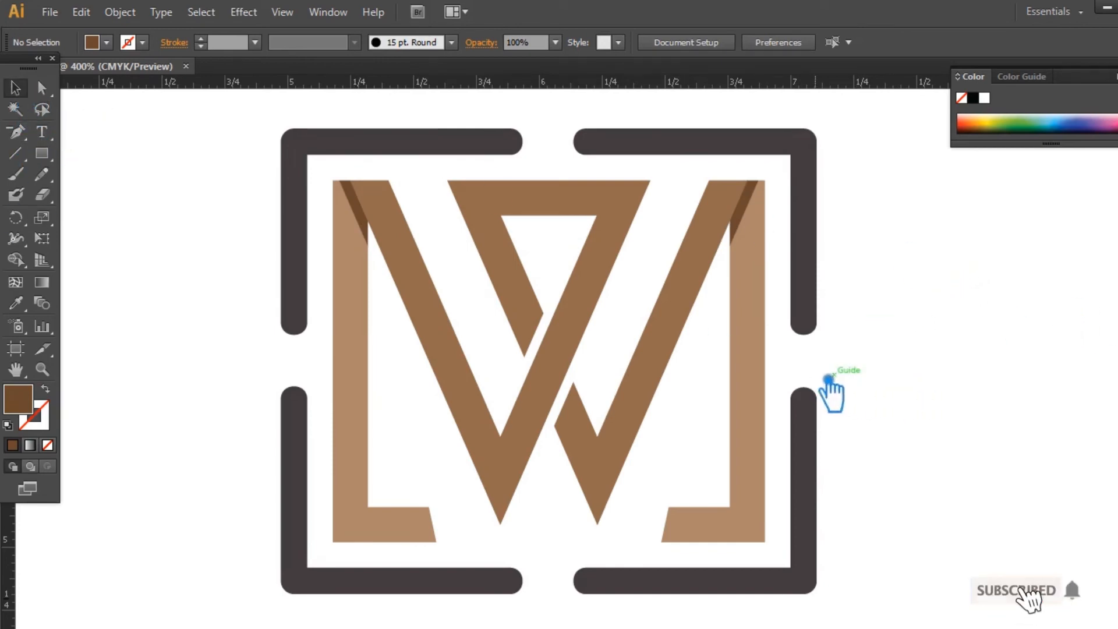
Make the fill of the grouped W a slightly darker brown
left_click(763, 396)
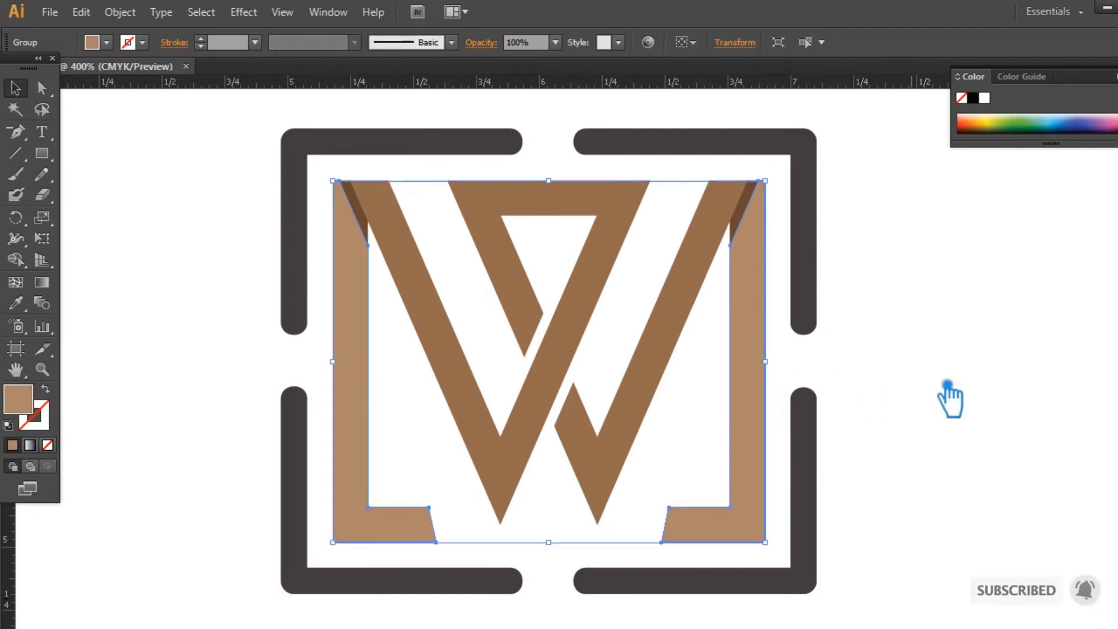
left_click(1037, 370)
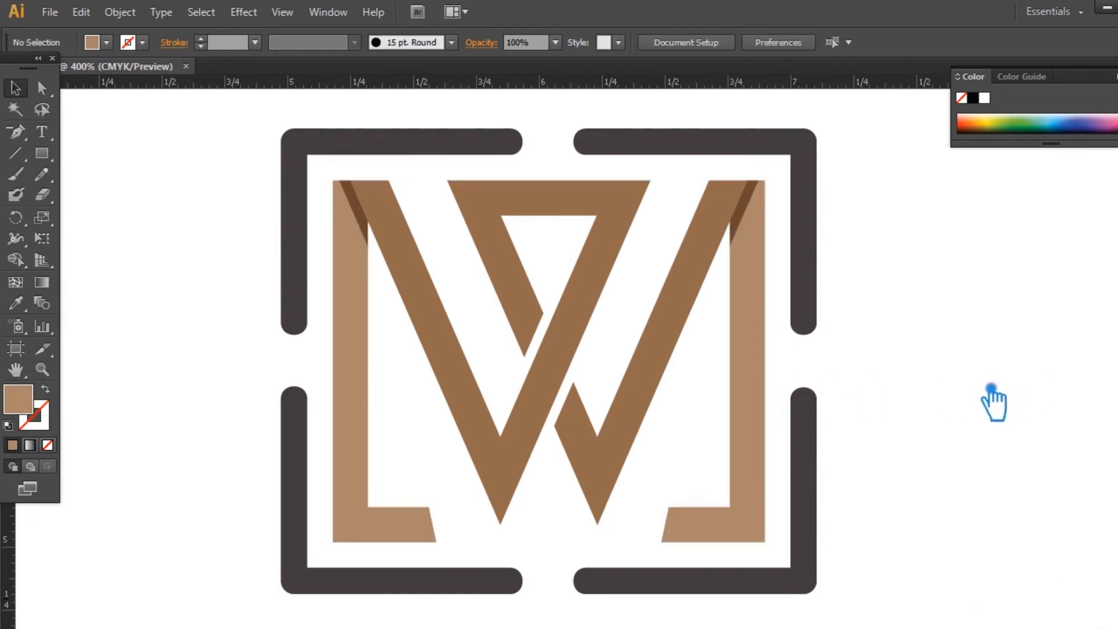
left_click(606, 275)
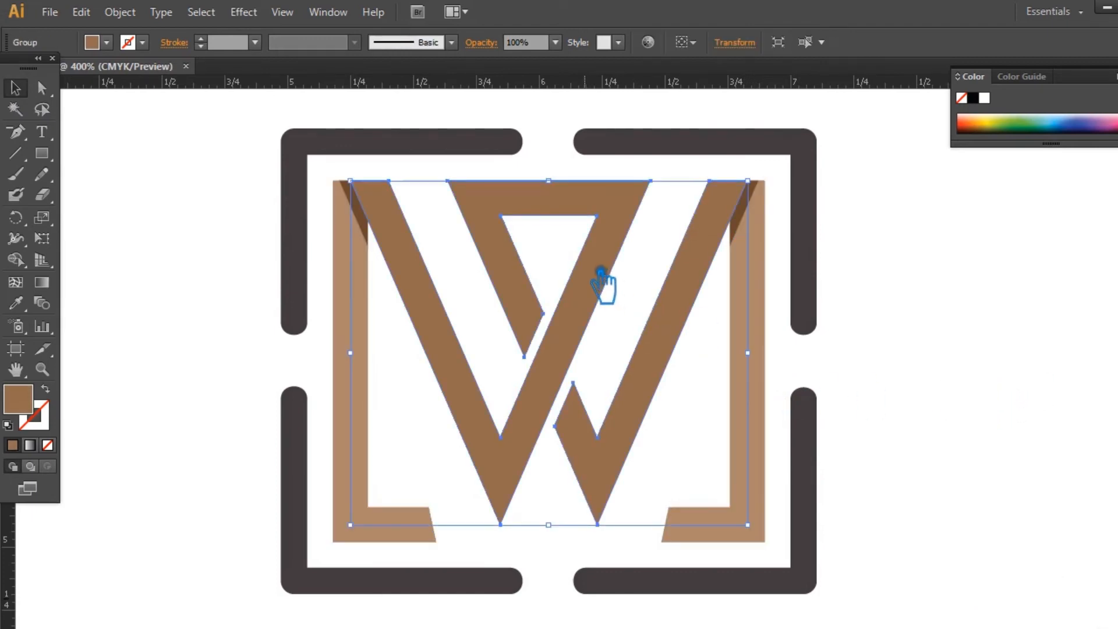
double_click(35, 406)
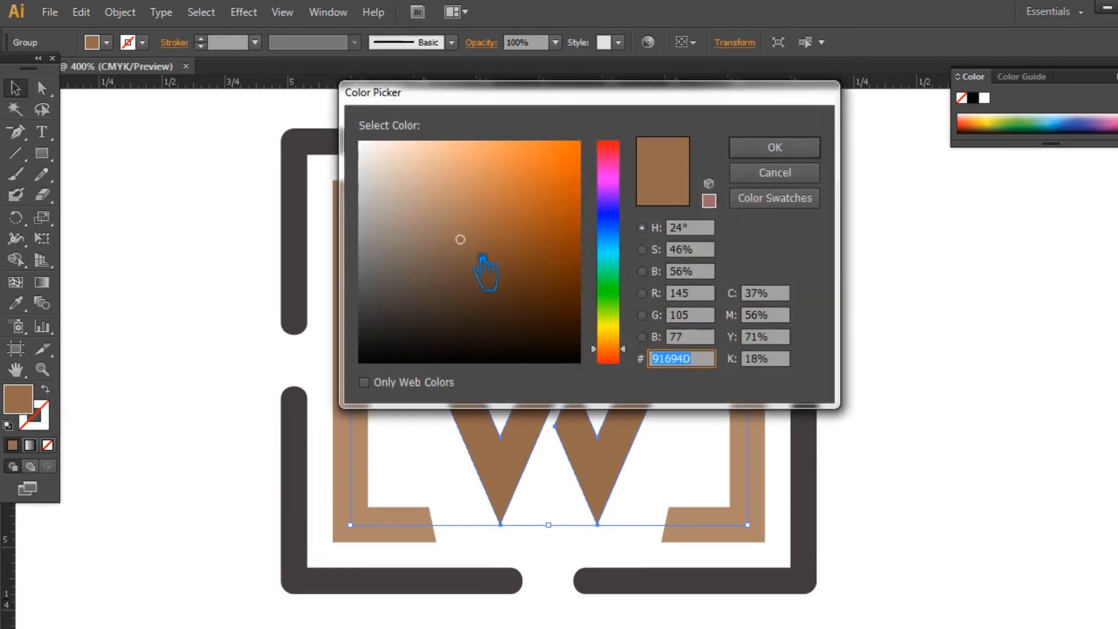
left_click(798, 172)
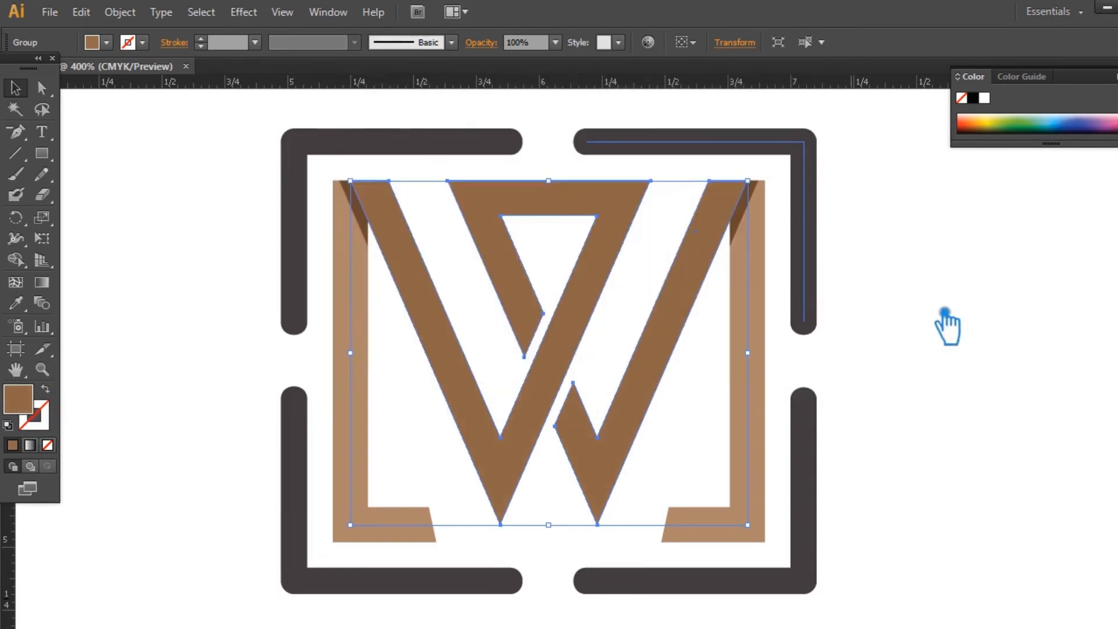
left_click(944, 335)
Sample the W's brown onto the bracket group with the Eyedropper and darken it
left_click(767, 431)
key("i")
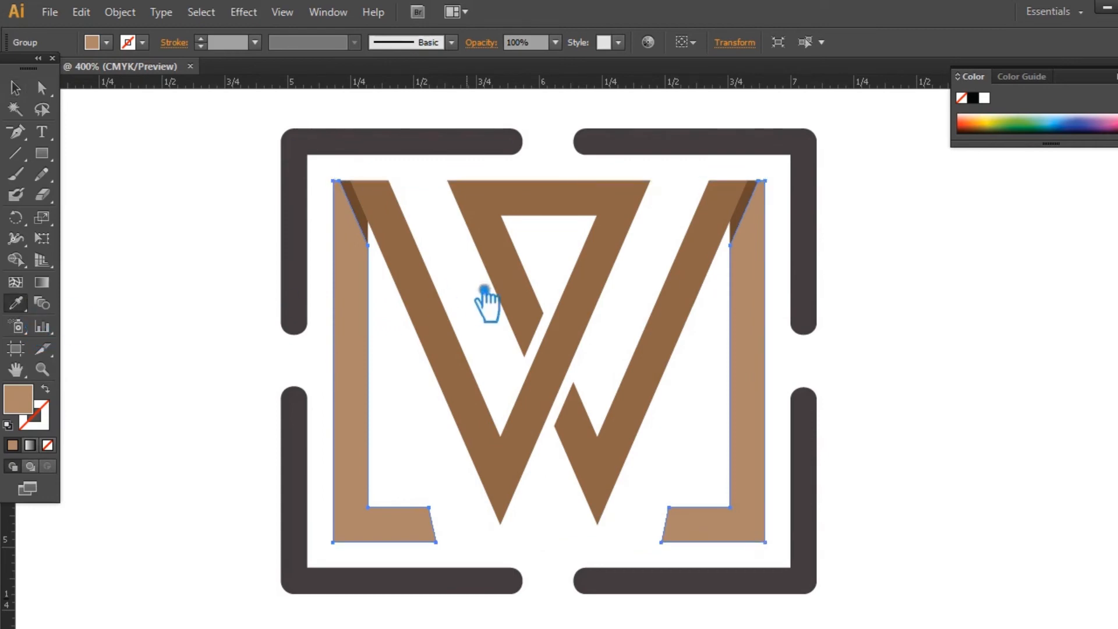
left_click(400, 311)
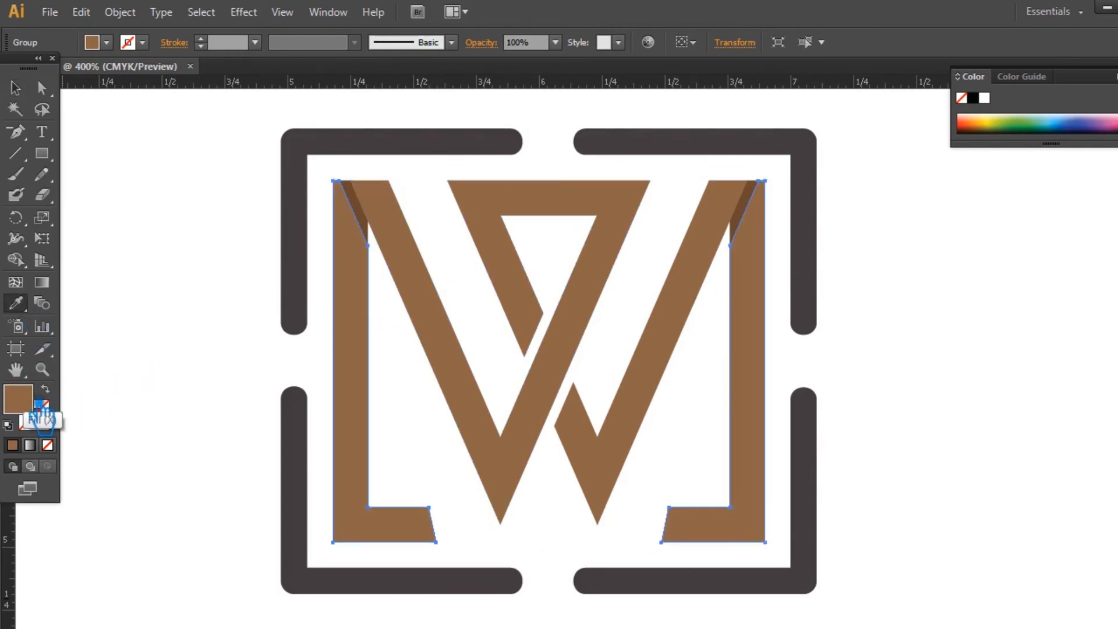
double_click(35, 406)
left_click(478, 258)
left_click(808, 152)
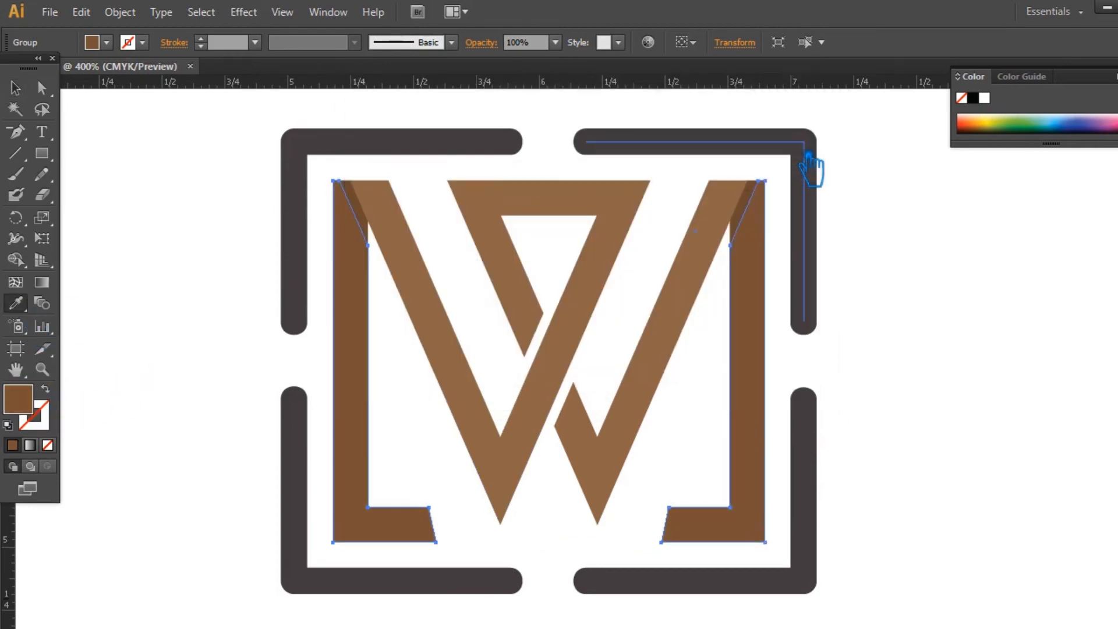
Try lighter tones such as #A58163 for the bracket group and set its fill to #846144
double_click(35, 407)
left_click(449, 207)
left_click(447, 220)
left_click(625, 351)
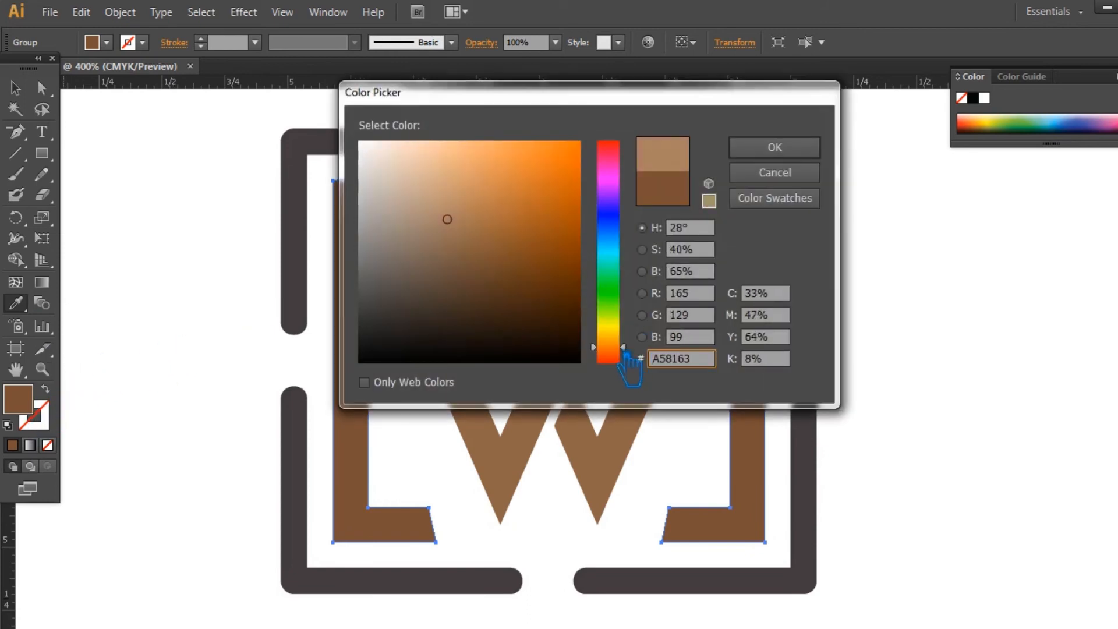
left_click(483, 256)
left_click(778, 151)
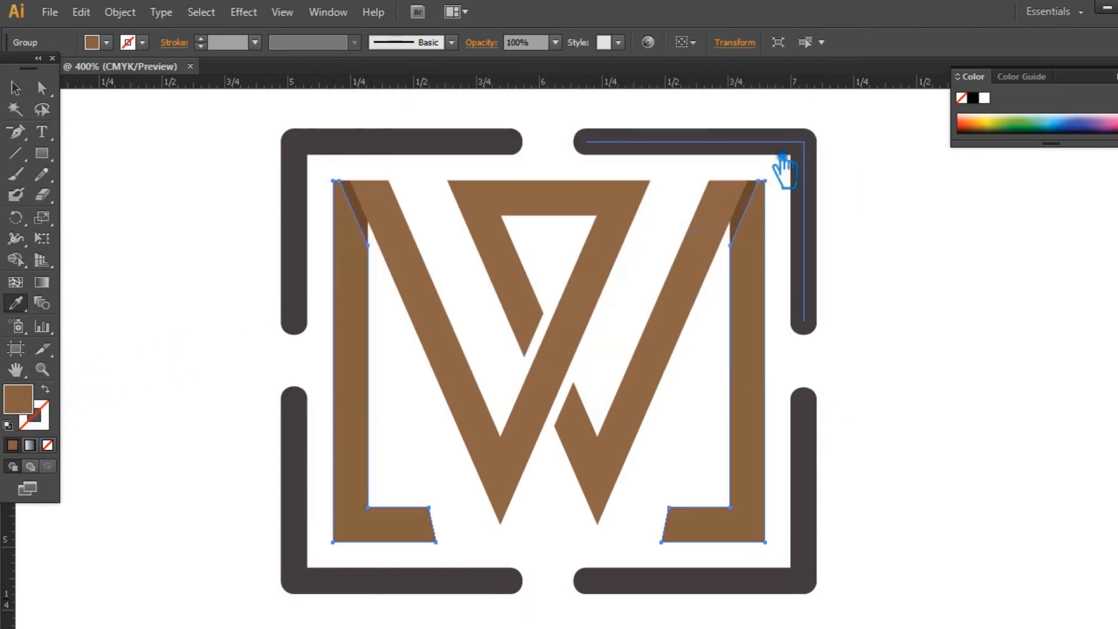
key("v")
Apply the brackets' brown to the grouped W and lighten its fill to a warm tan
left_click(589, 338)
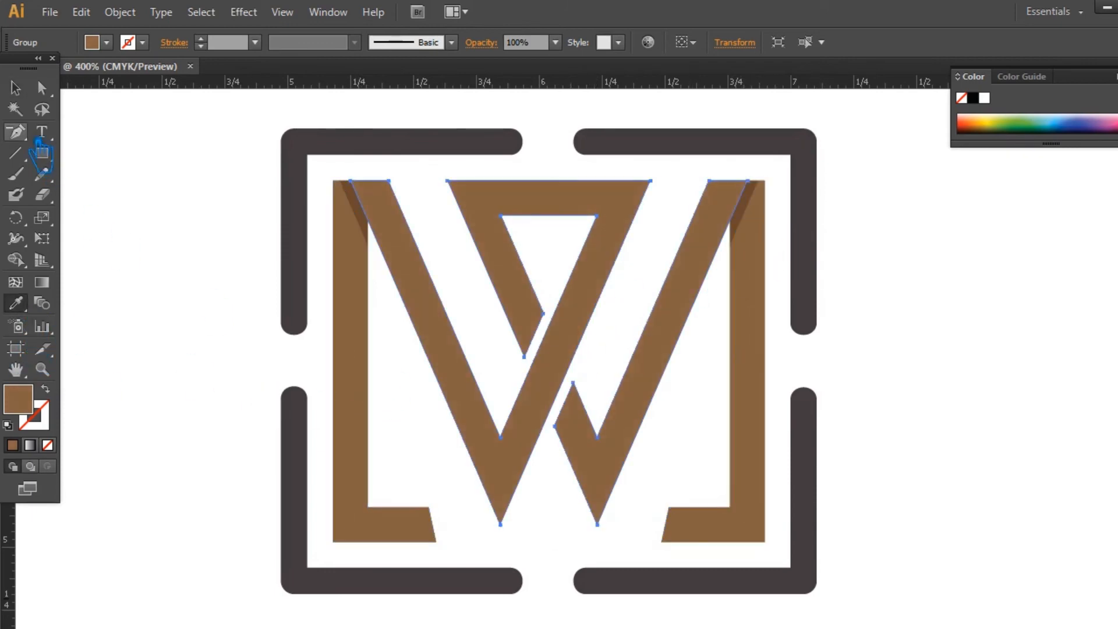
double_click(27, 401)
left_click(457, 222)
left_click(773, 145)
left_click(950, 297)
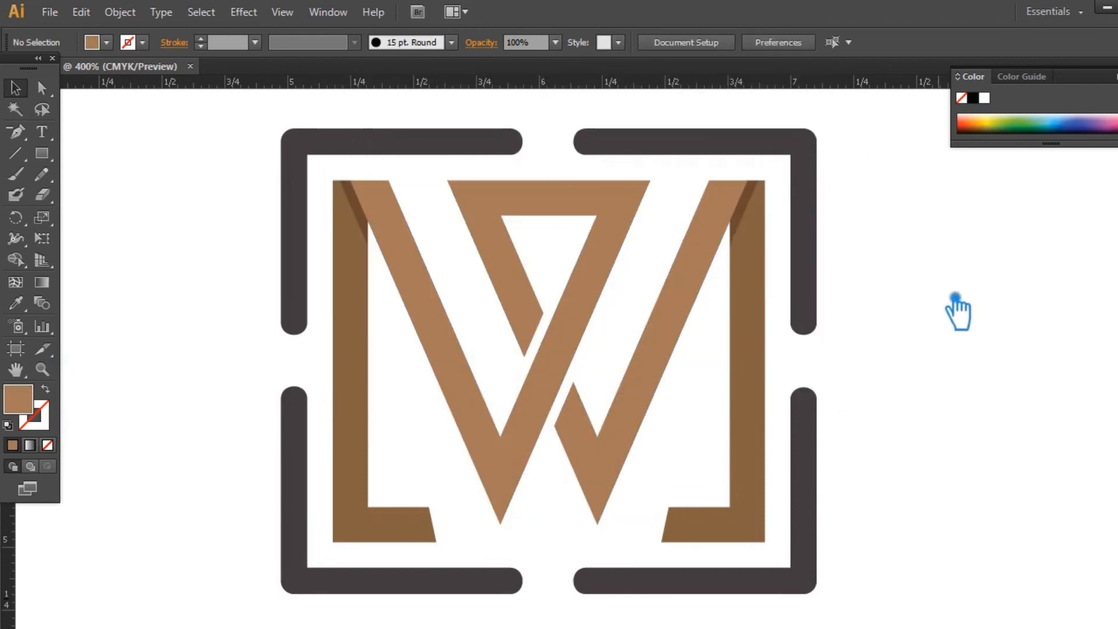
Lighten the fill of the bracket group to a tan close to the W's color
left_click(759, 400)
double_click(26, 401)
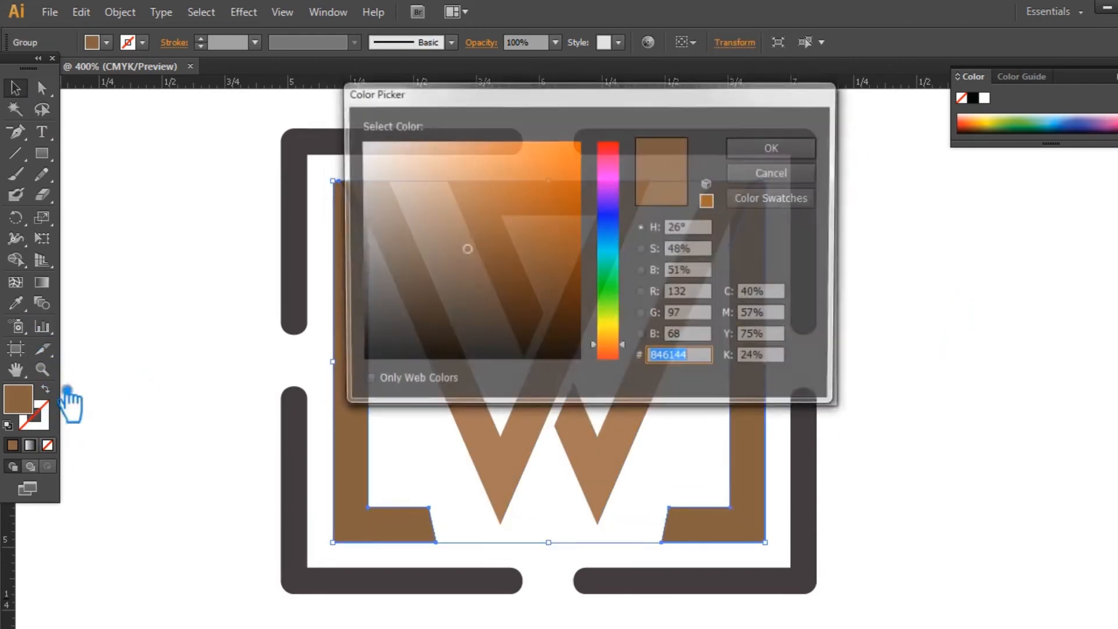
left_click_drag(466, 249, 456, 212)
left_click(776, 150)
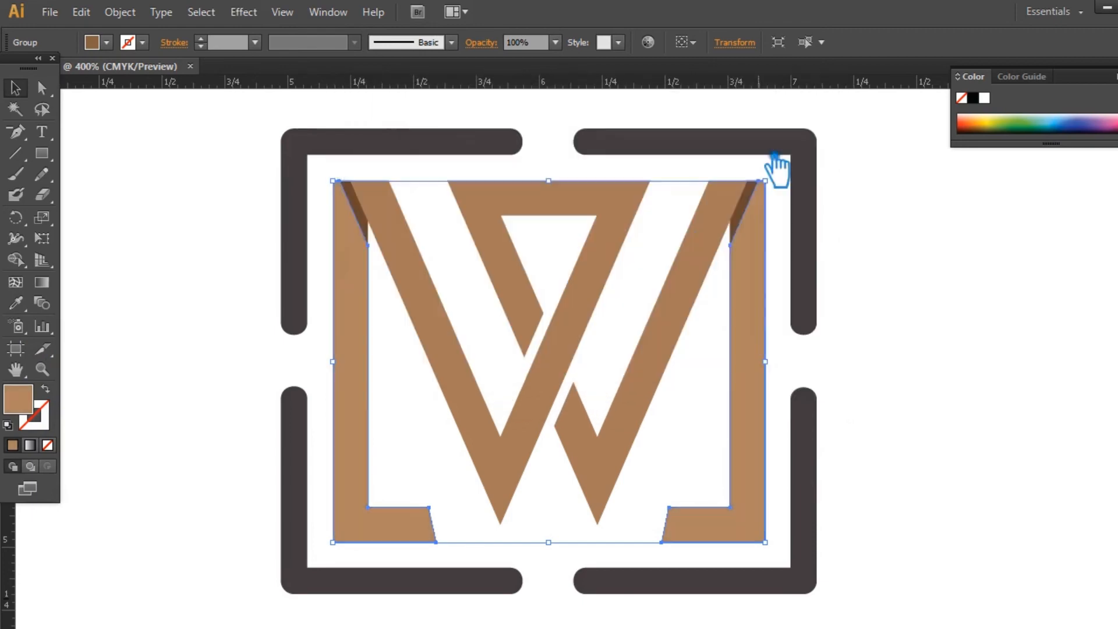
left_click(940, 292)
Darken the fill of the grouped W to the brown #966C50
left_click(660, 366)
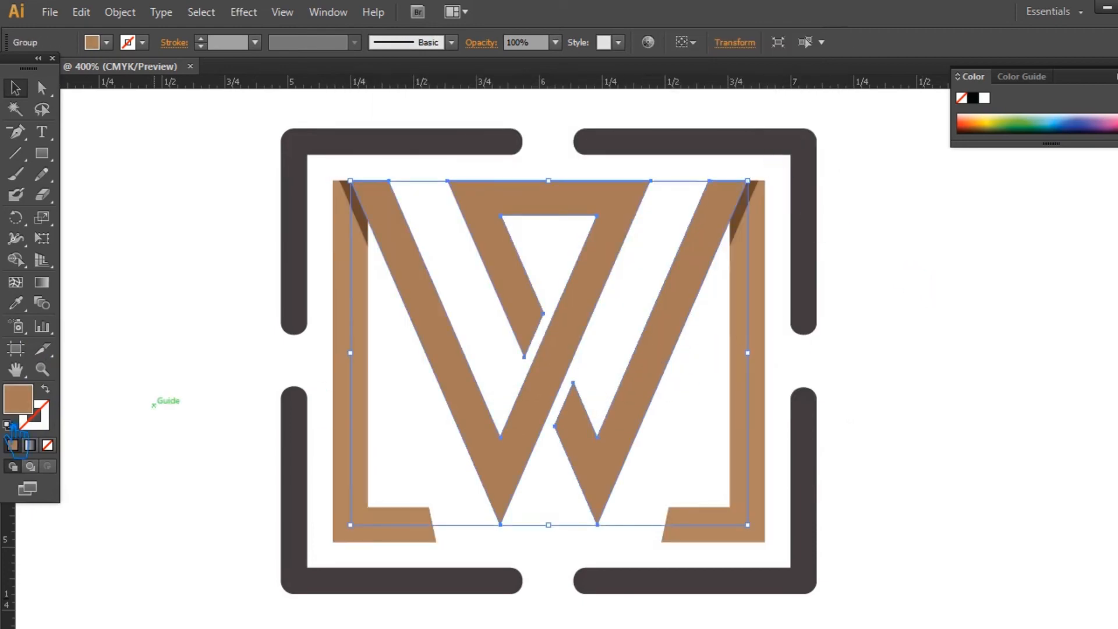
double_click(45, 402)
left_click(505, 233)
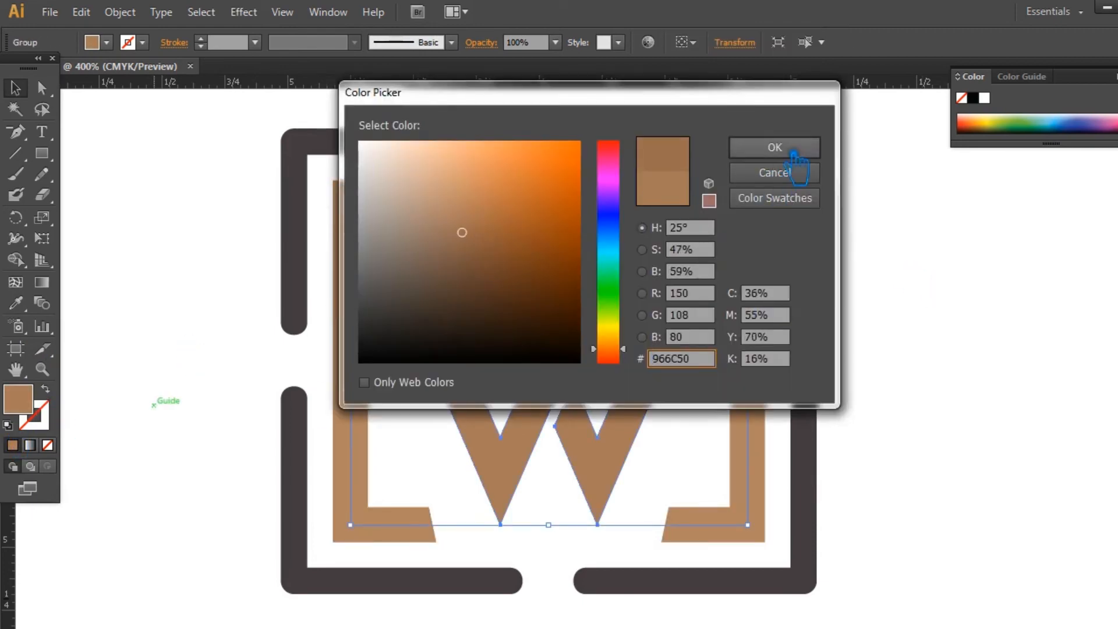
left_click(775, 148)
left_click(926, 317)
Sample the W's brown onto the two corner shadows with the Eyedropper and darken their fill slightly
left_click(763, 227)
left_click(16, 302)
left_click(429, 295)
double_click(45, 403)
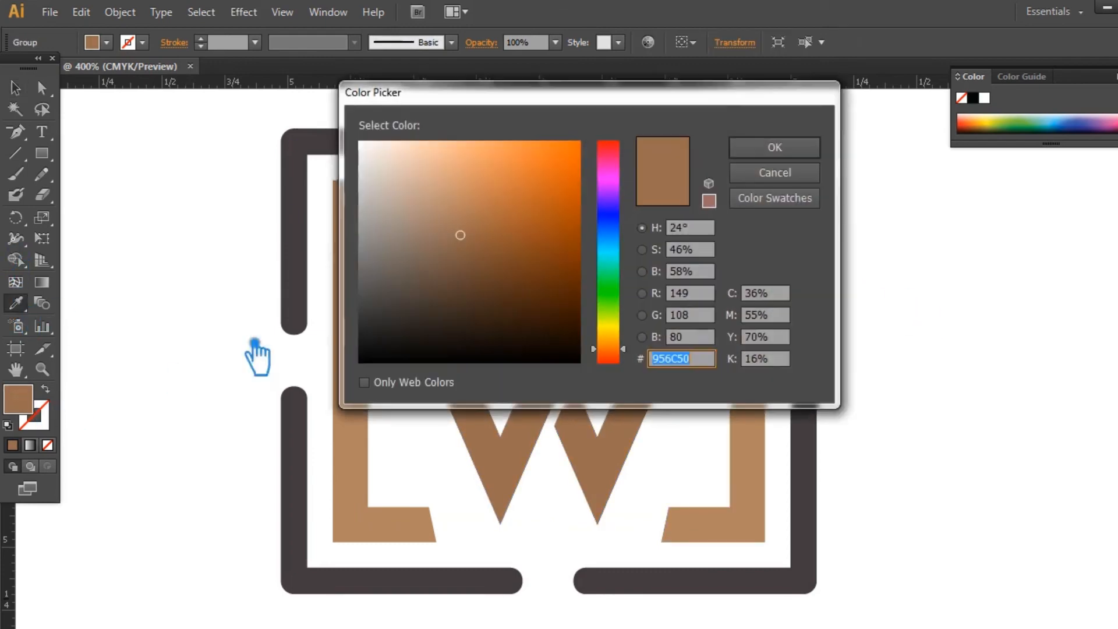
left_click(464, 251)
left_click(801, 148)
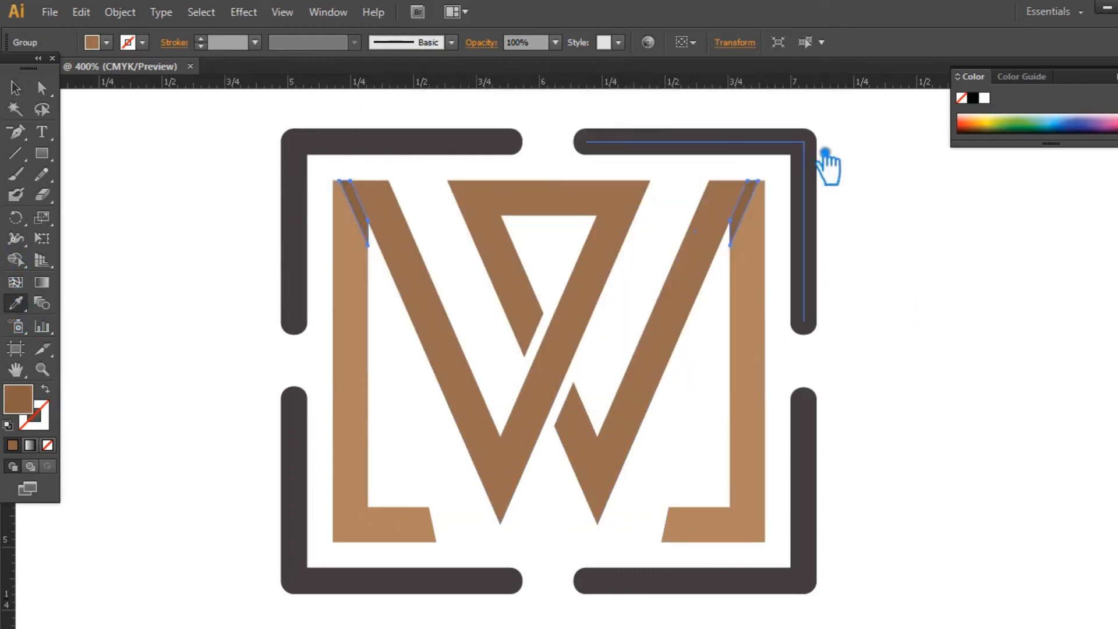
Darken the corner shadows' fill further so they stand out against the W
double_click(22, 402)
left_click(468, 264)
left_click(774, 148)
key("v")
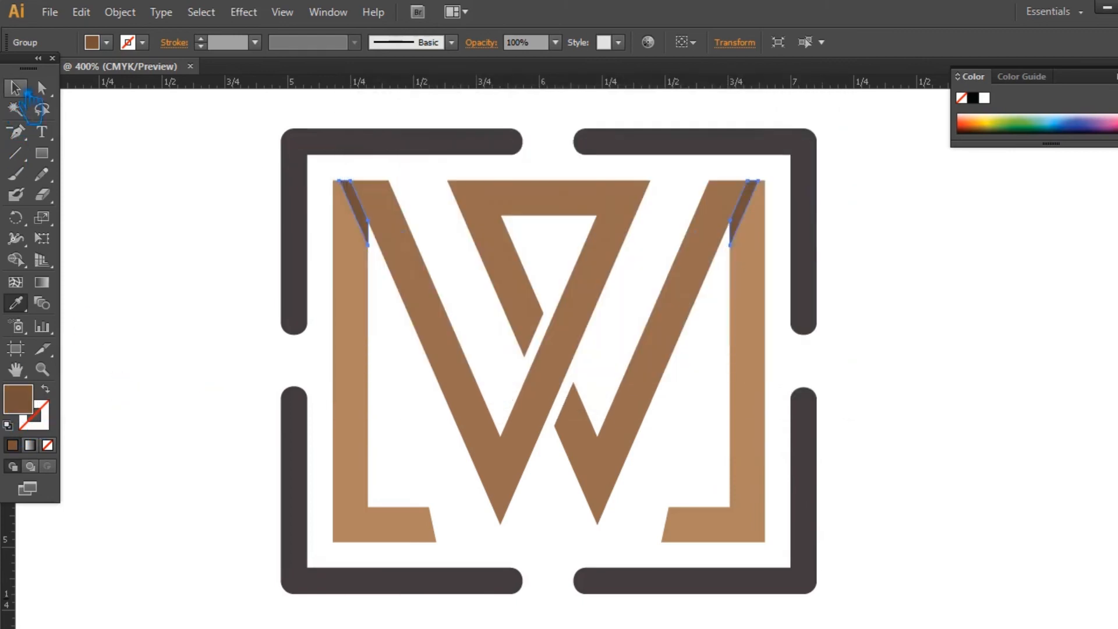
left_click(1055, 443)
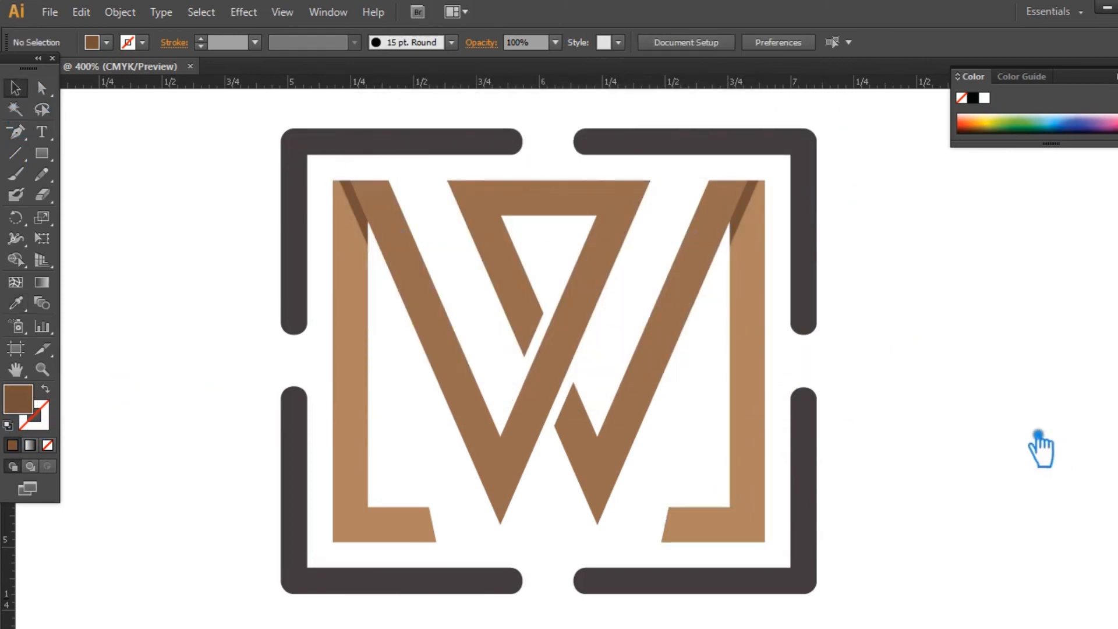
Try the darker brown #634534 on the corner shadows and undo the change
left_click(752, 247)
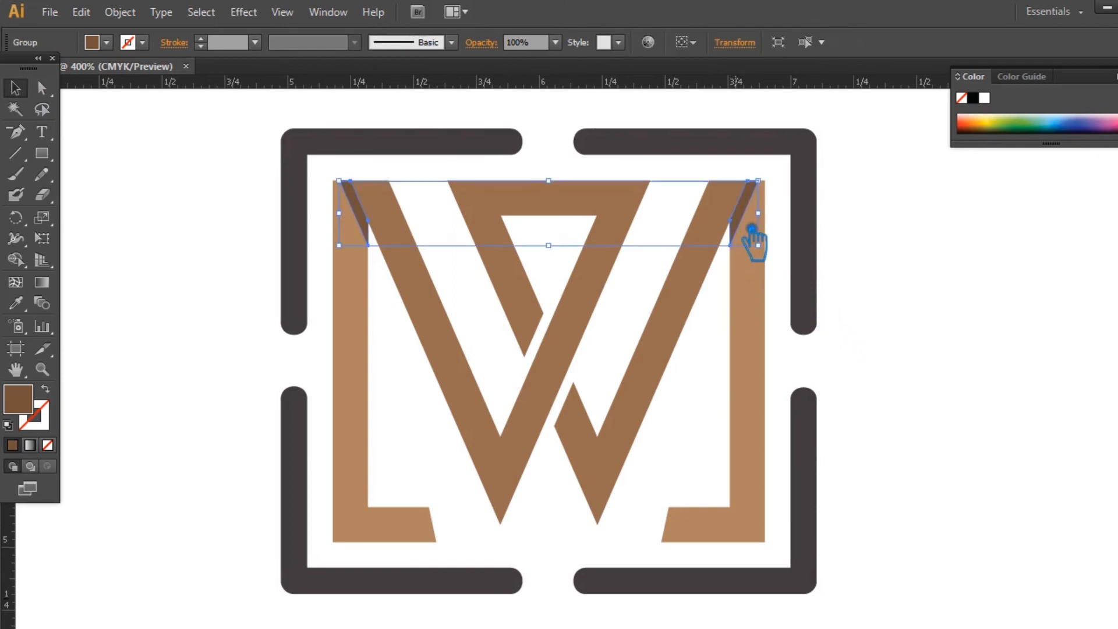
double_click(30, 407)
left_click(464, 278)
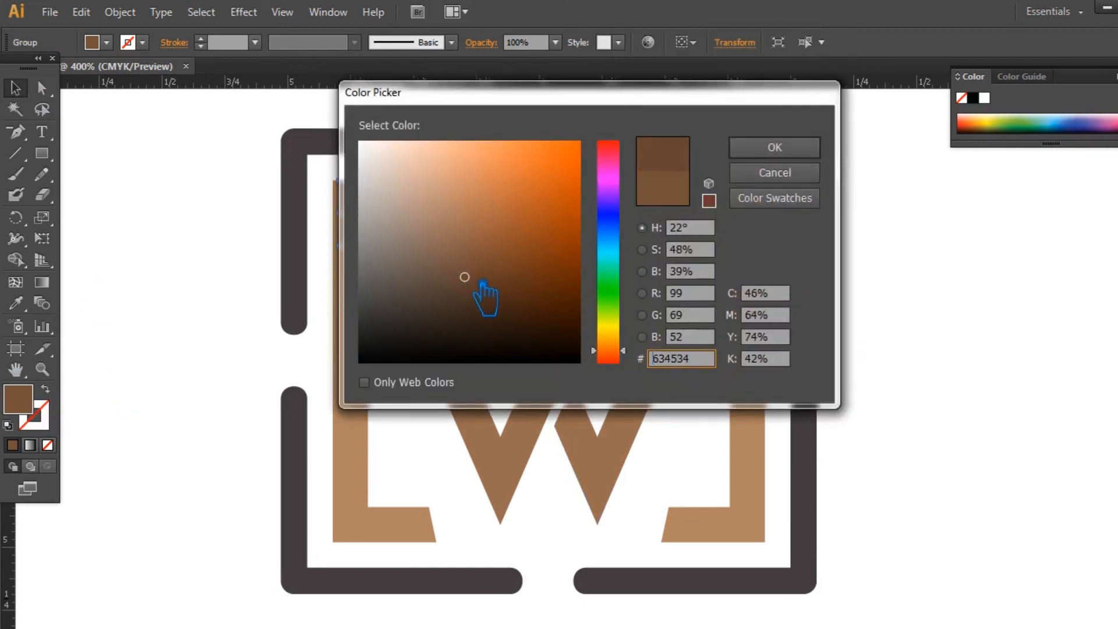
left_click(786, 148)
left_click(938, 318)
key("ctrl+z")
left_click(921, 315)
Set the fill of the grouped W to the deeper brown #875F44
left_click(573, 384)
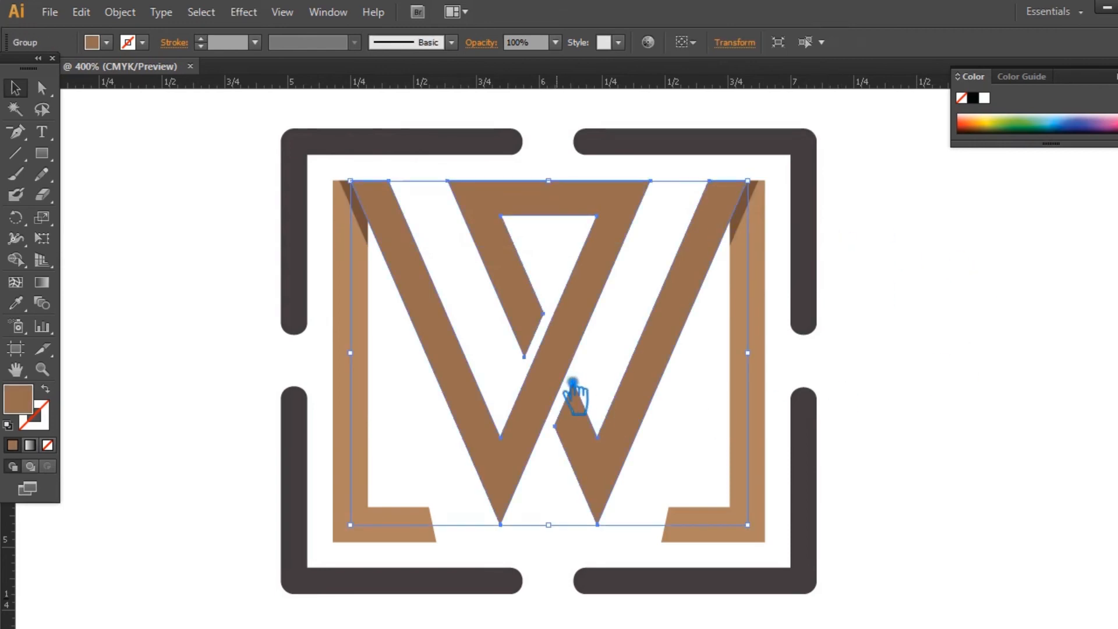
double_click(30, 407)
key("ctrl+v")
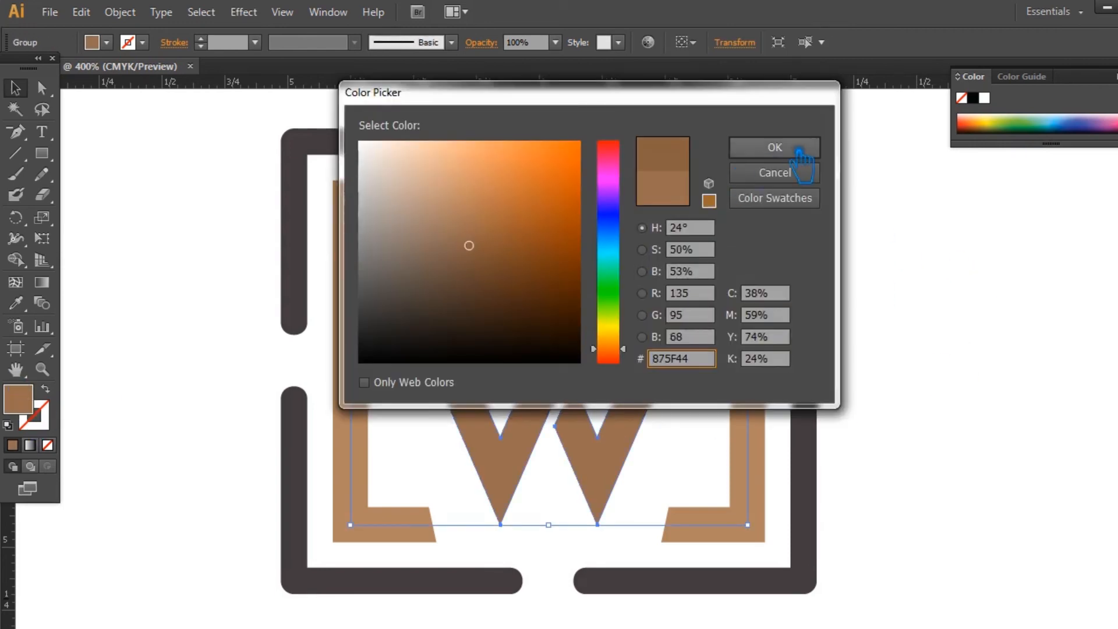
left_click(781, 149)
left_click(966, 316)
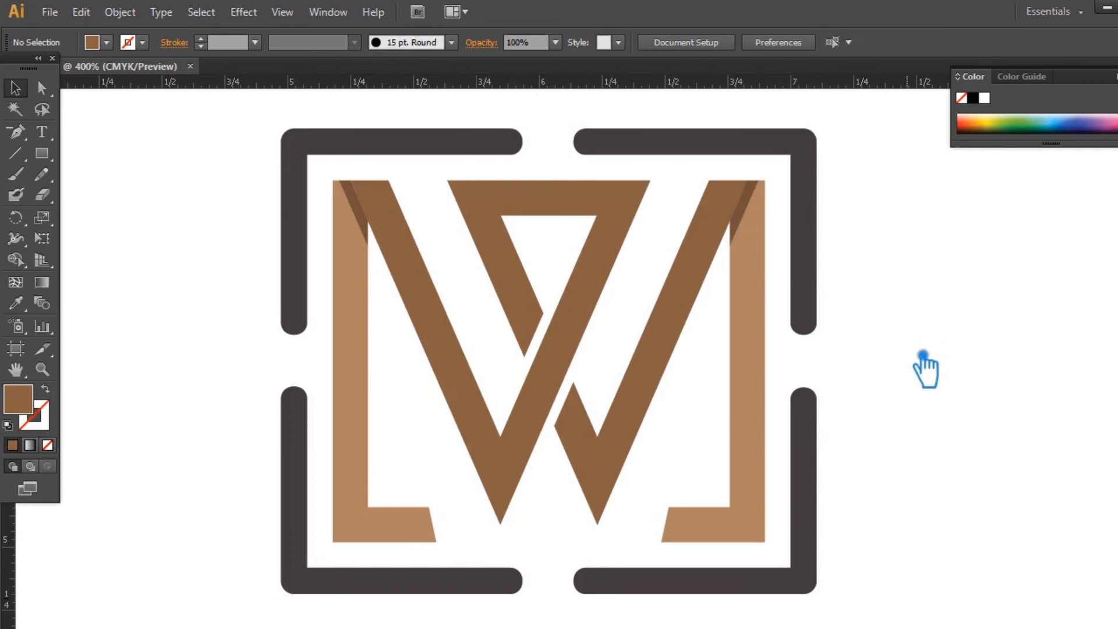
Expand the appearance of the gapped outer frame and unite its overlapping pieces with Pathfinder
key("s")
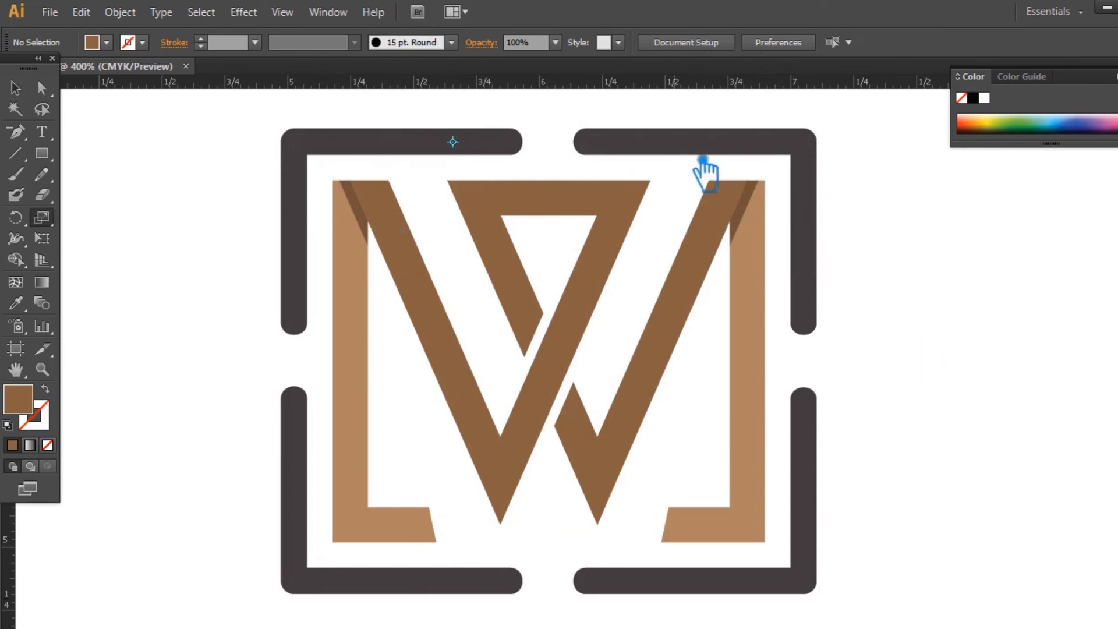
left_click(357, 142)
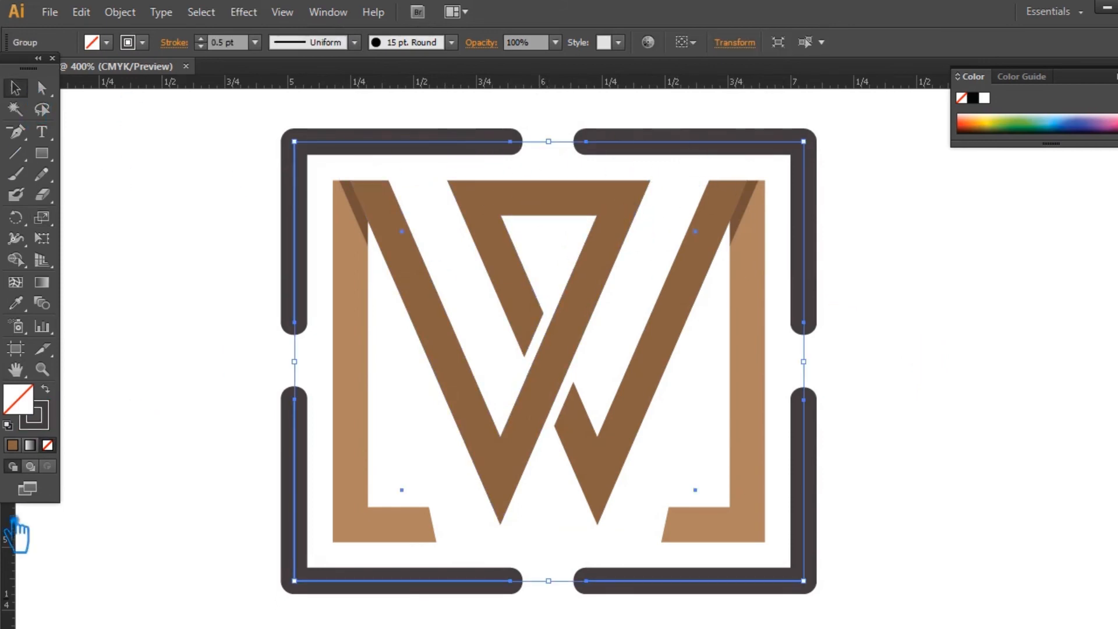
left_click(119, 11)
left_click(232, 220)
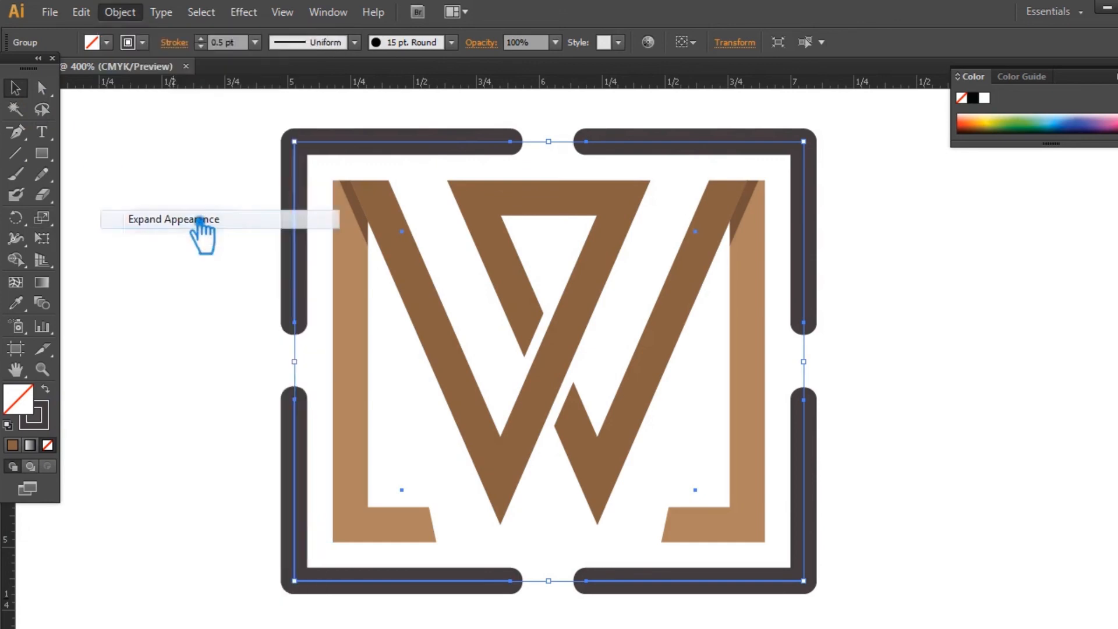
left_click(1117, 427)
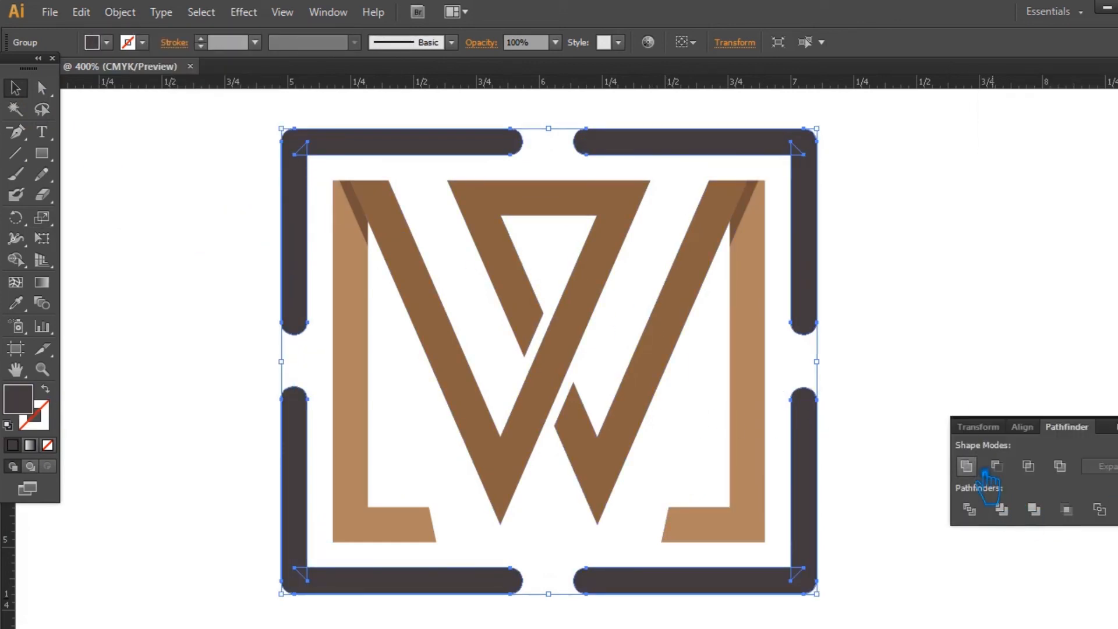
Sample the brackets' tan onto the outer frame with the Eyedropper and lighten it to a pale tan
left_click(15, 303)
left_click(364, 334)
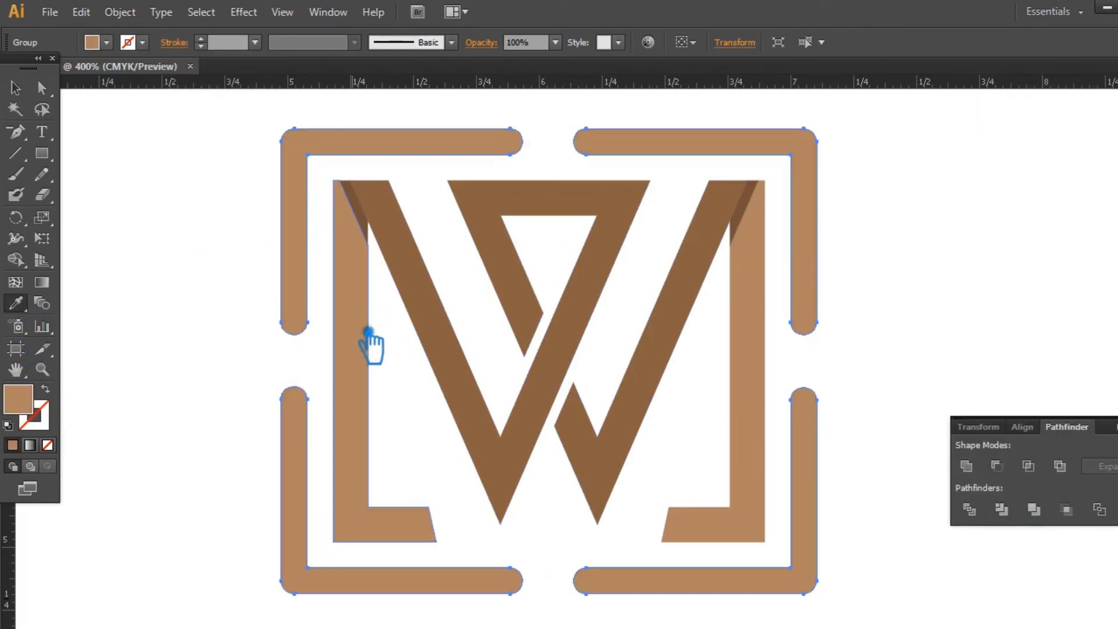
double_click(32, 409)
left_click_drag(460, 230, 436, 177)
left_click(812, 148)
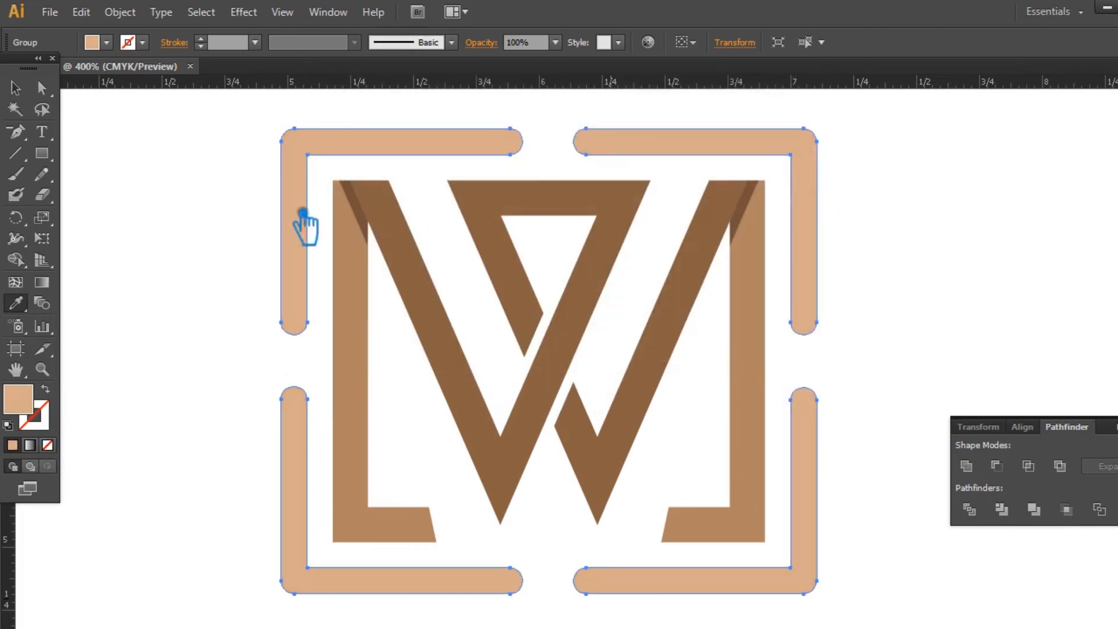
key("v")
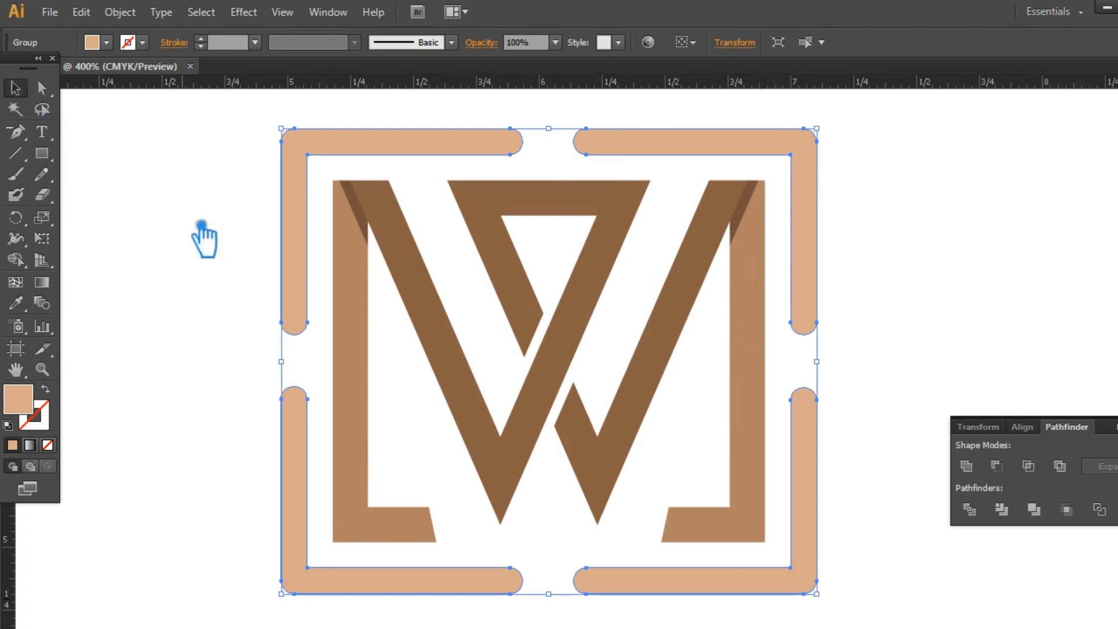
Try a neutral grey fill on the outer frame and lighten it to #DBDBDB
double_click(27, 399)
left_click(360, 239)
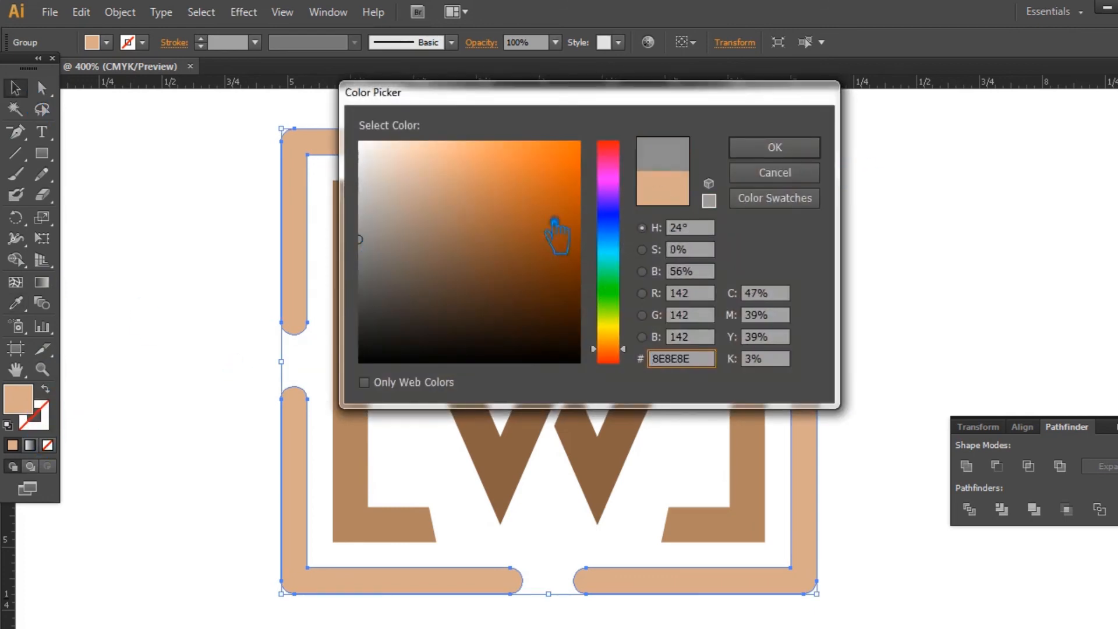
left_click(361, 224)
left_click(775, 148)
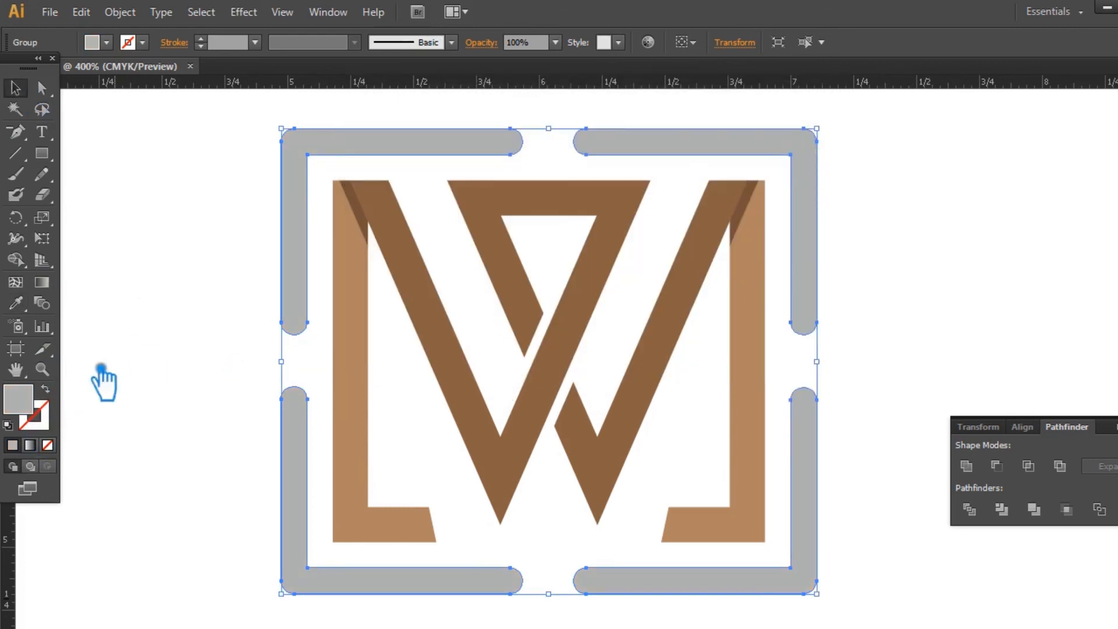
double_click(37, 404)
left_click(361, 178)
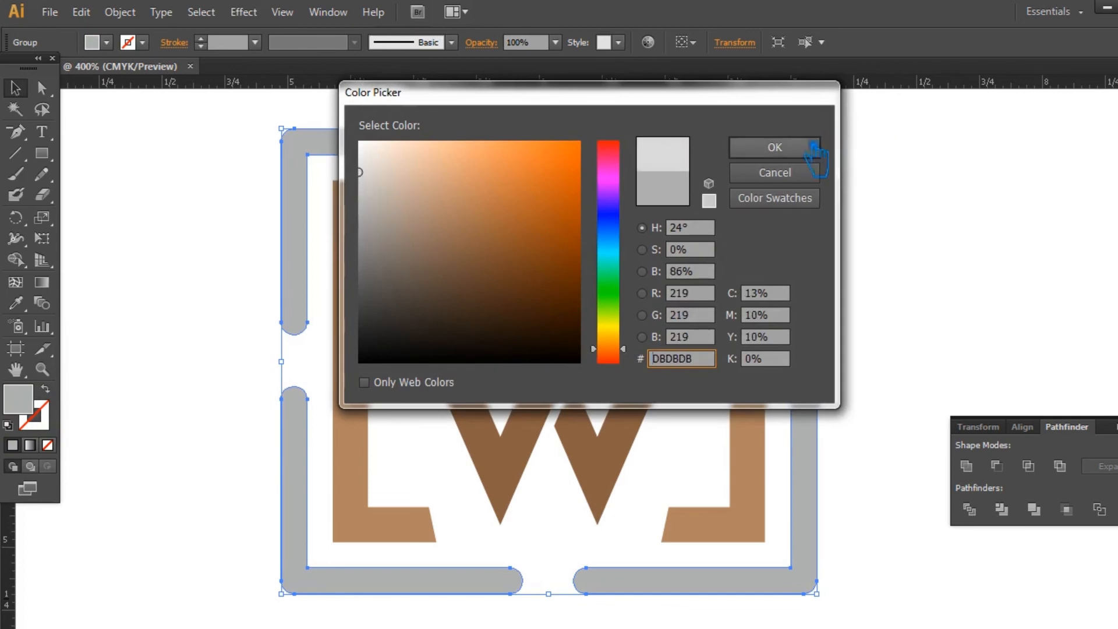
left_click(816, 147)
left_click(1035, 377)
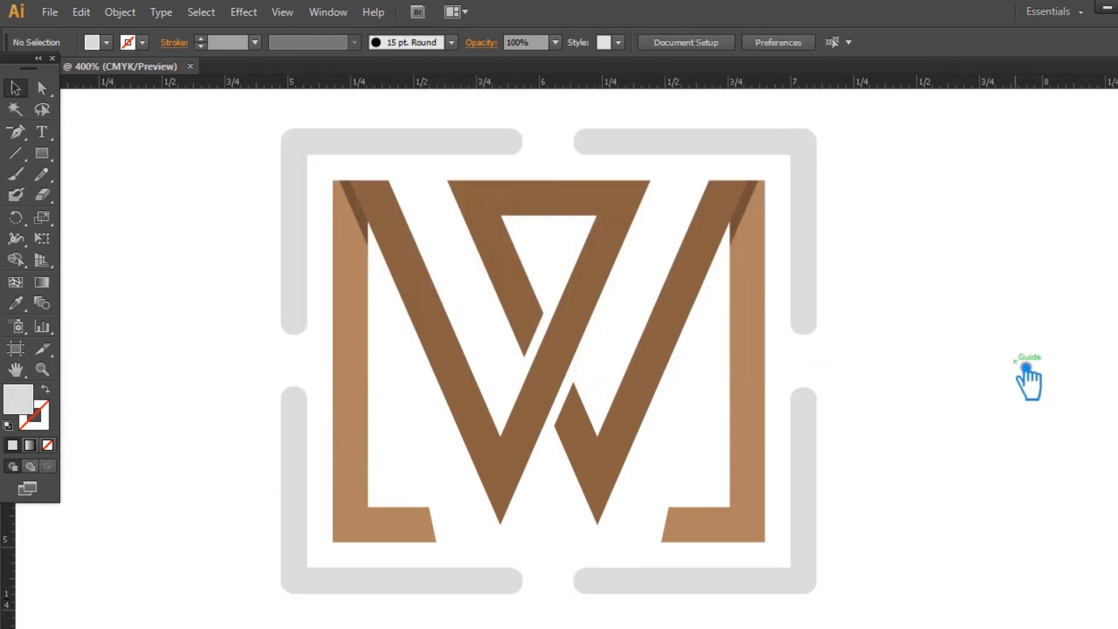
Replace the outer frame's grey with the brackets' sampled tan and lighten it to a soft peach
left_click(833, 292)
key("i")
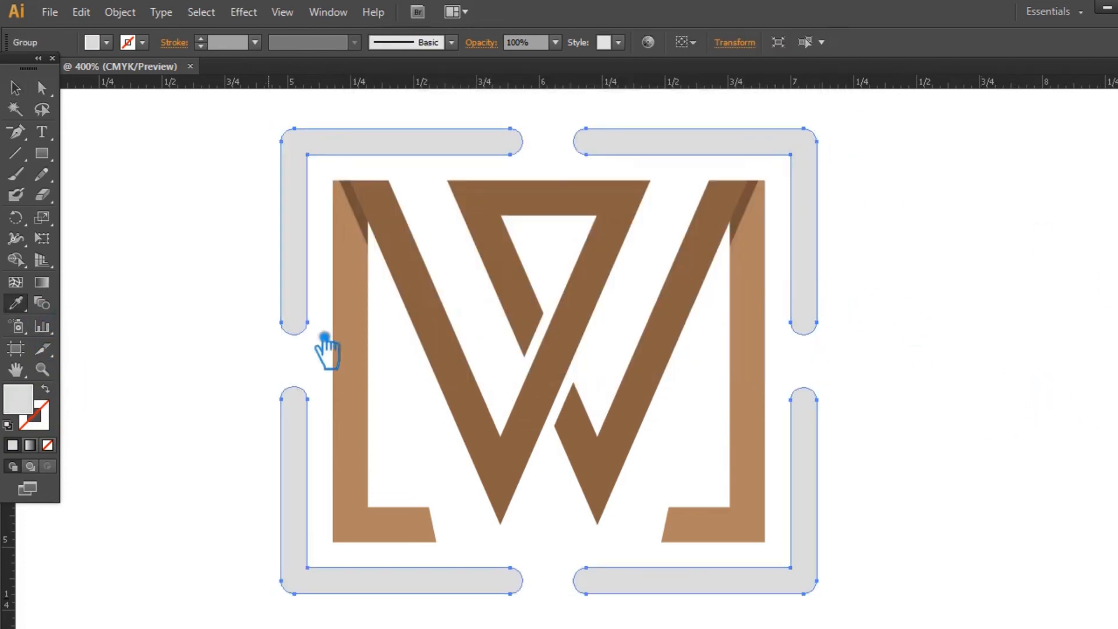
left_click(369, 343)
double_click(40, 408)
left_click_drag(507, 279, 432, 170)
left_click(786, 154)
left_click(16, 88)
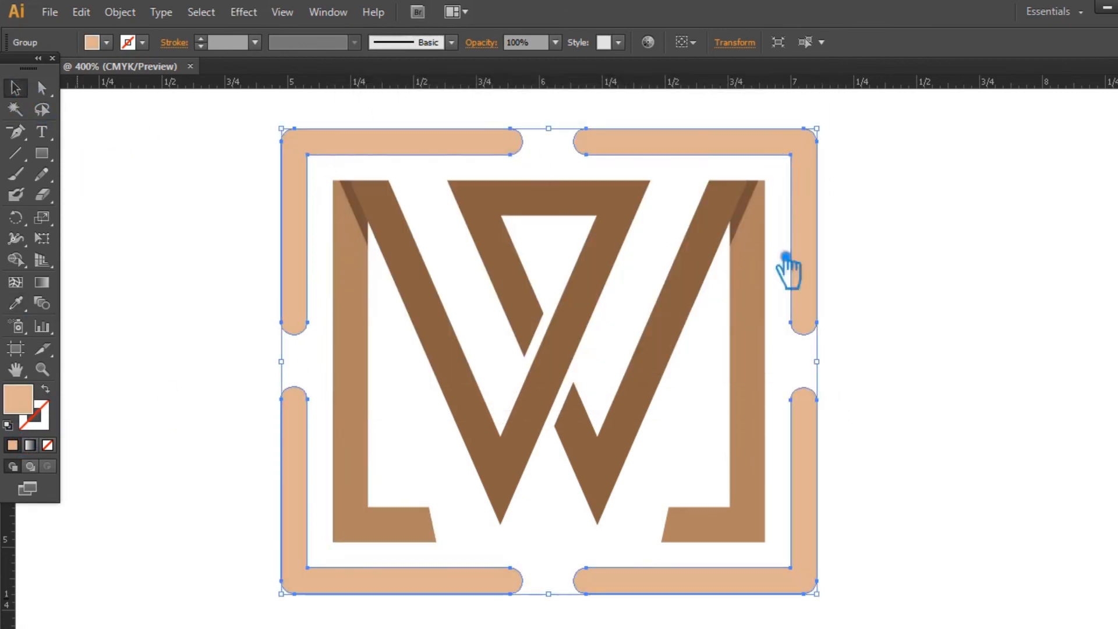
left_click(927, 361)
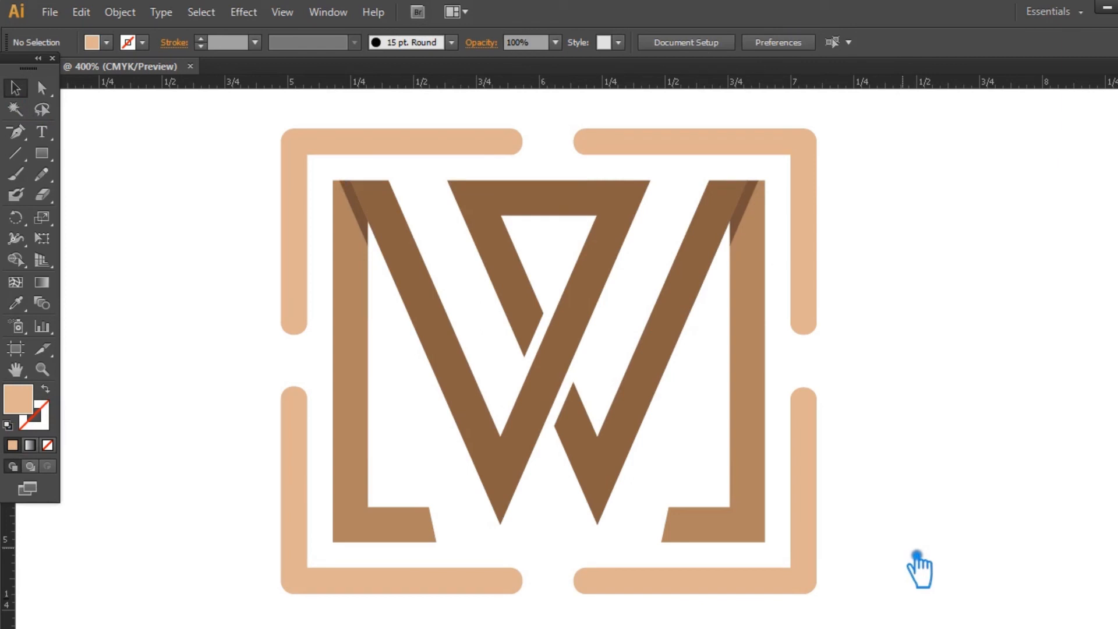
left_click_drag(891, 606, 248, 124)
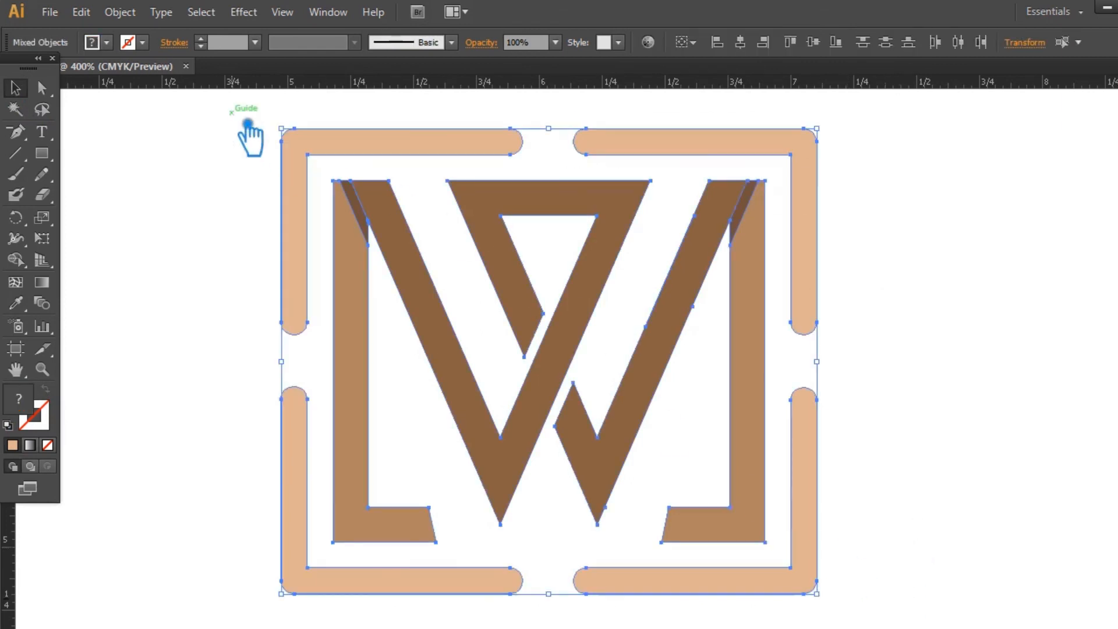
key("p")
left_click(661, 337)
left_click(751, 366)
left_click(15, 87)
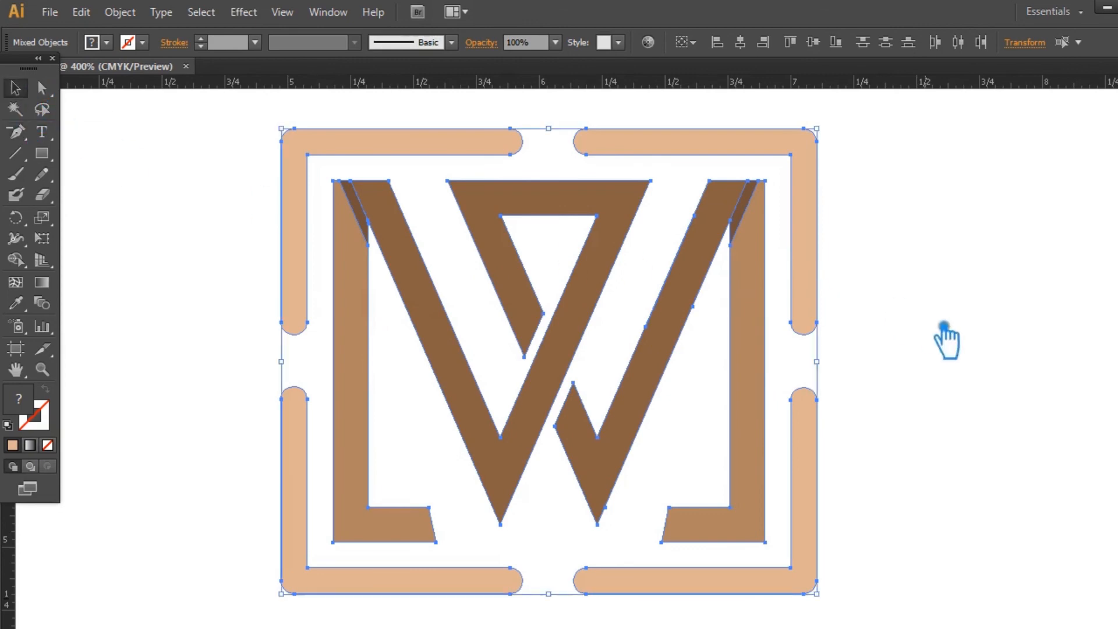
left_click(945, 326)
Ungroup the pair of inner brackets
left_click(364, 331)
key("ctrl+c")
right_click(671, 287)
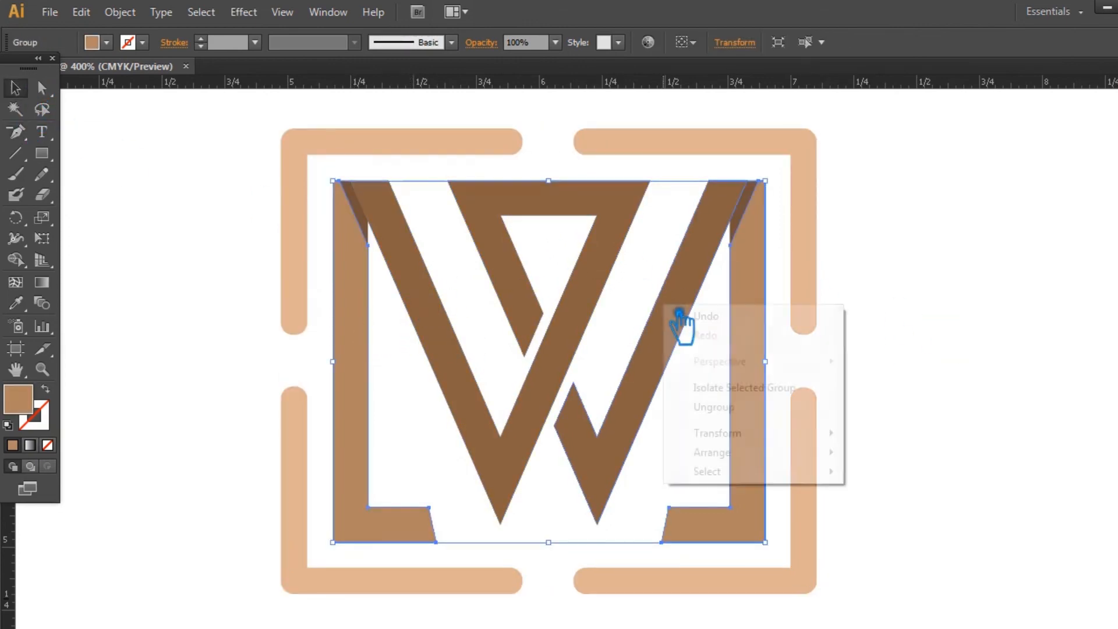
left_click(748, 409)
left_click(1006, 361)
Delete both inner brackets, the W and the corner shadows from inside the outer frame
left_click(761, 362)
key("Delete")
left_click(364, 414)
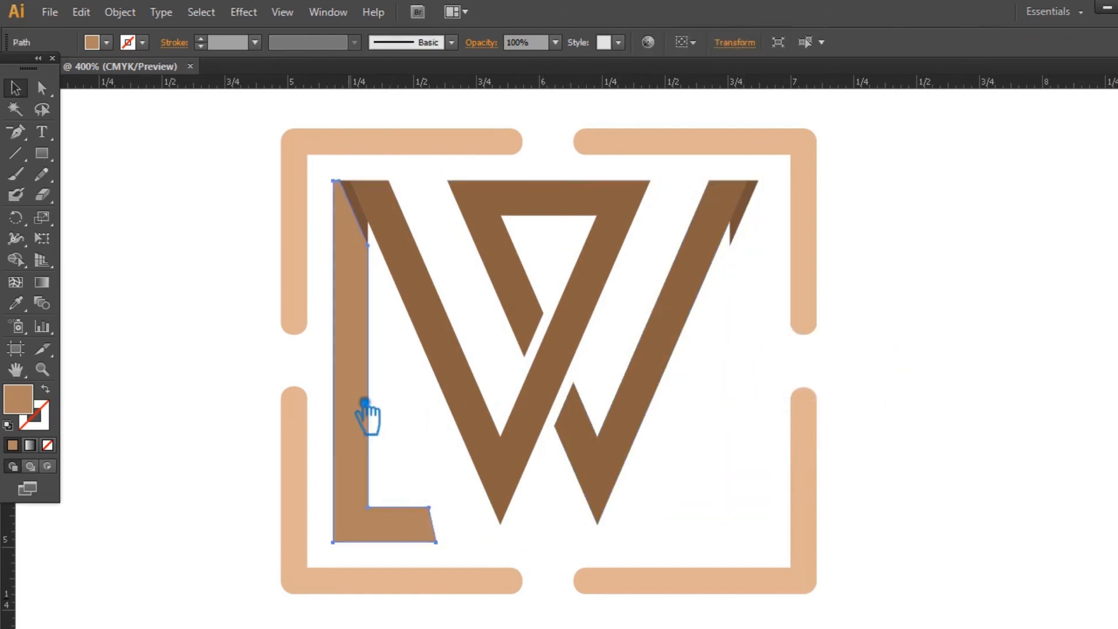
key("Delete")
left_click(452, 379)
key("Delete")
left_click(647, 382)
key("Delete")
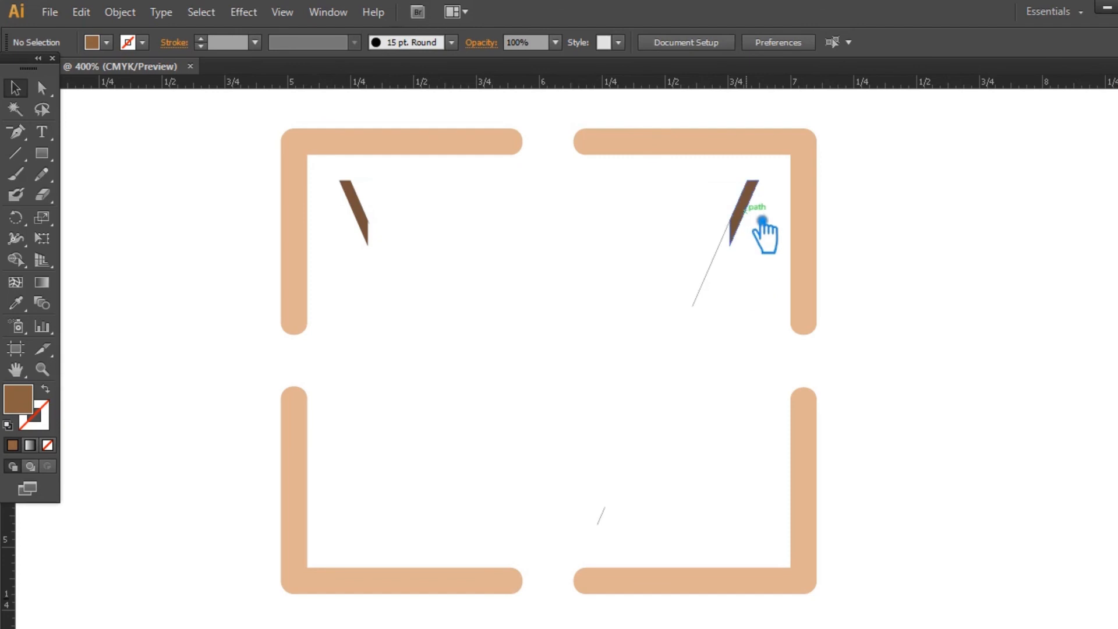
left_click(762, 221)
key("Delete")
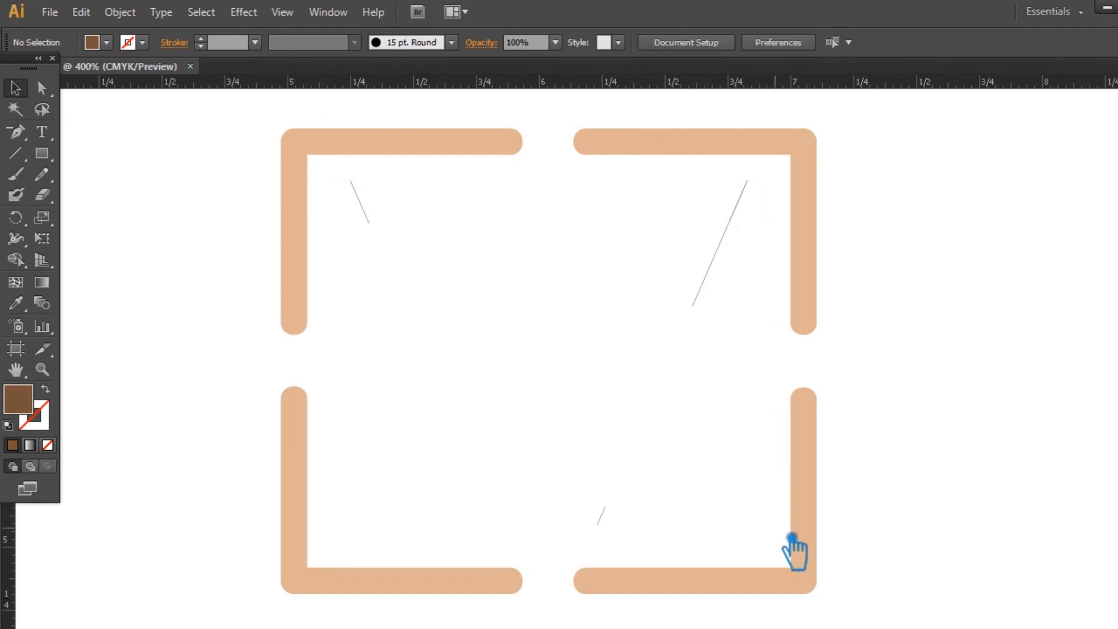
Delete the stray line fragments inside the outer frame and restore the removed brackets, W and corner shadows
left_click_drag(797, 563, 340, 176)
key("Delete")
key("ctrl+z")
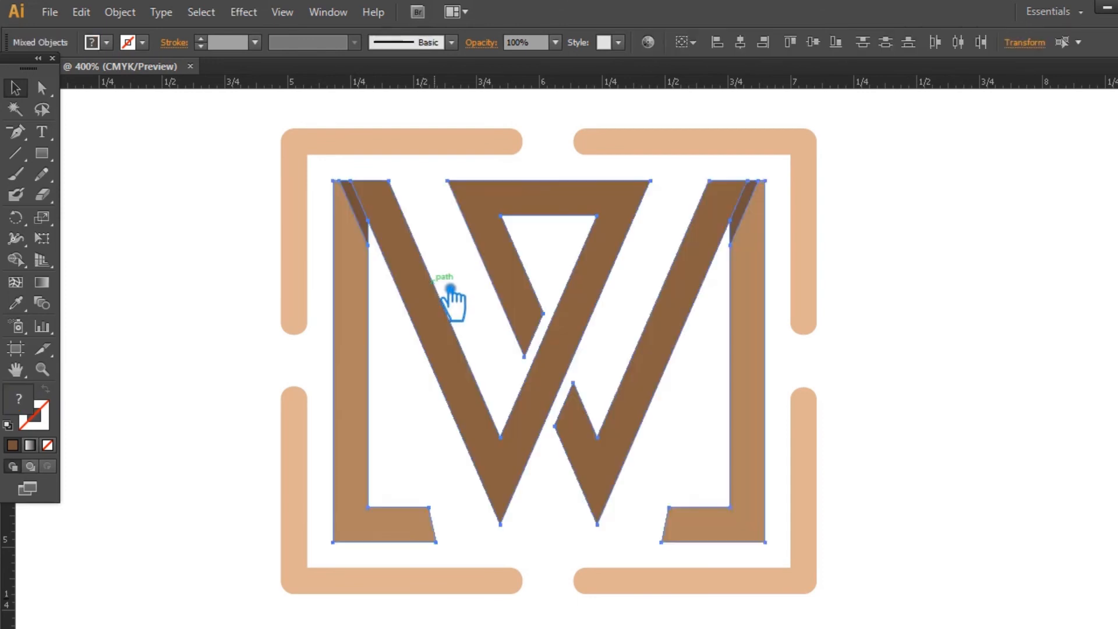
left_click(949, 251)
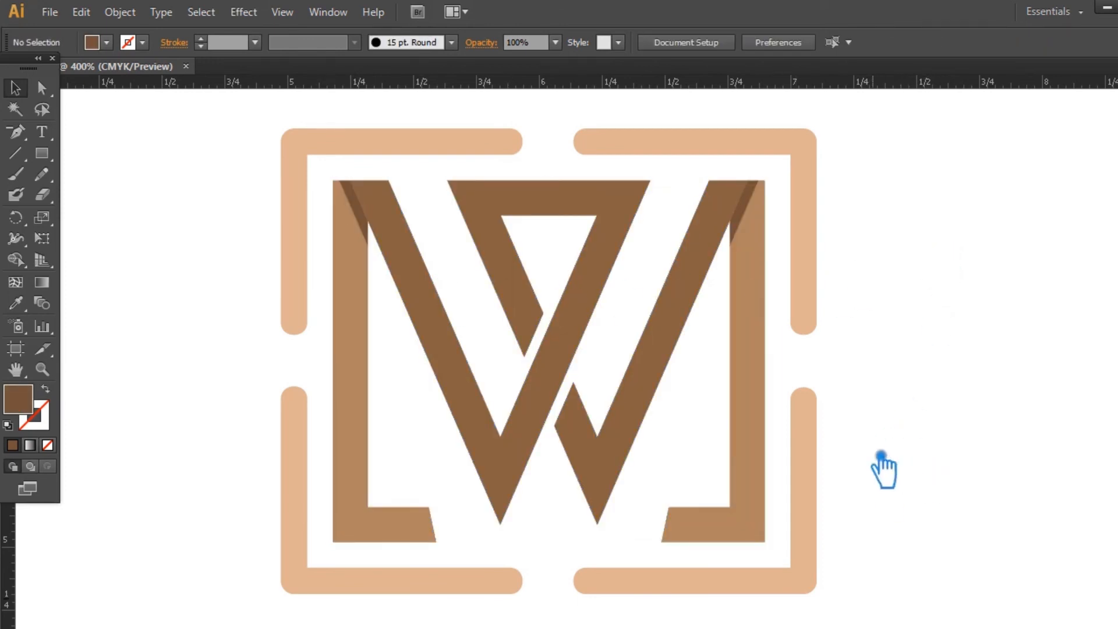
Ungroup the W, inner brackets and corner shadows inside the outer frame
left_click(656, 393)
right_click(646, 383)
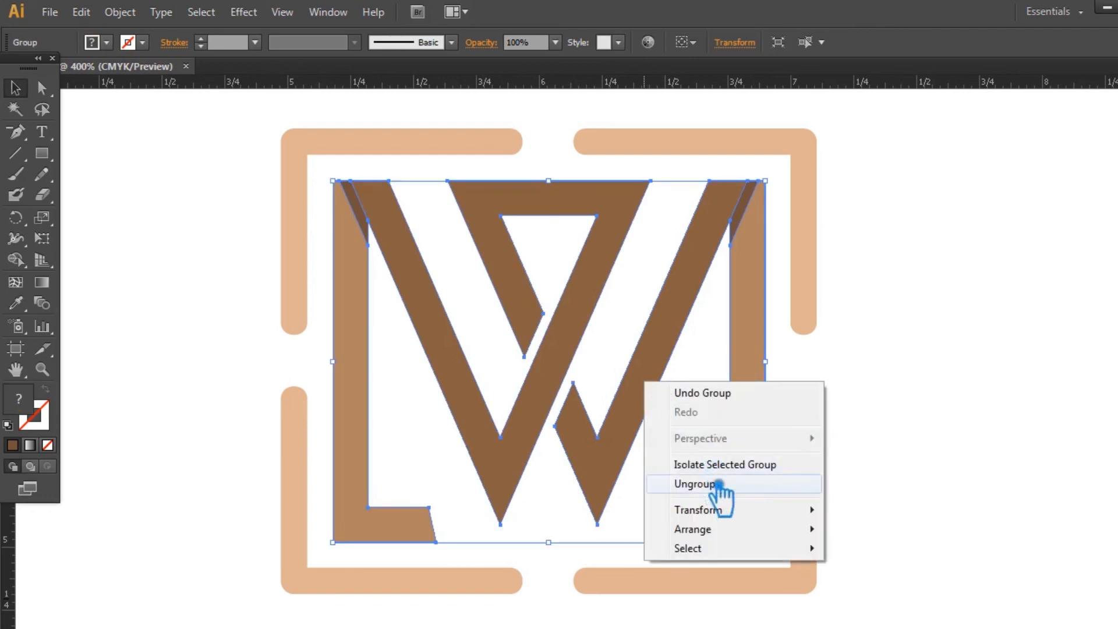
left_click(693, 484)
Shift the W's fill to a hue of 32° and lighten it to a golden brown
left_click(660, 386)
double_click(35, 407)
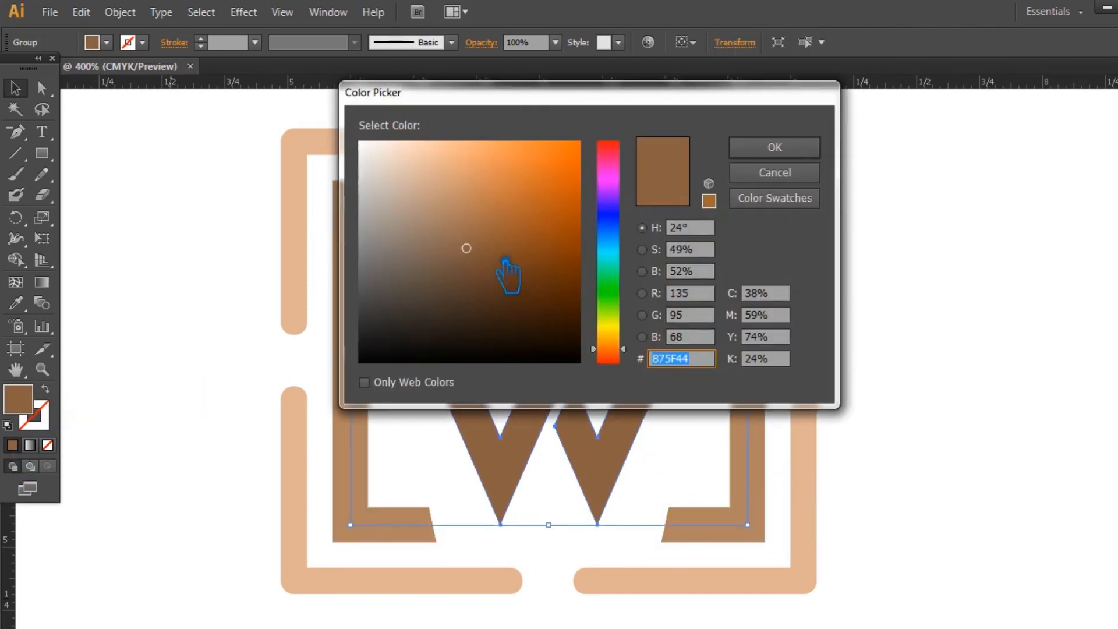
left_click_drag(625, 349, 624, 344)
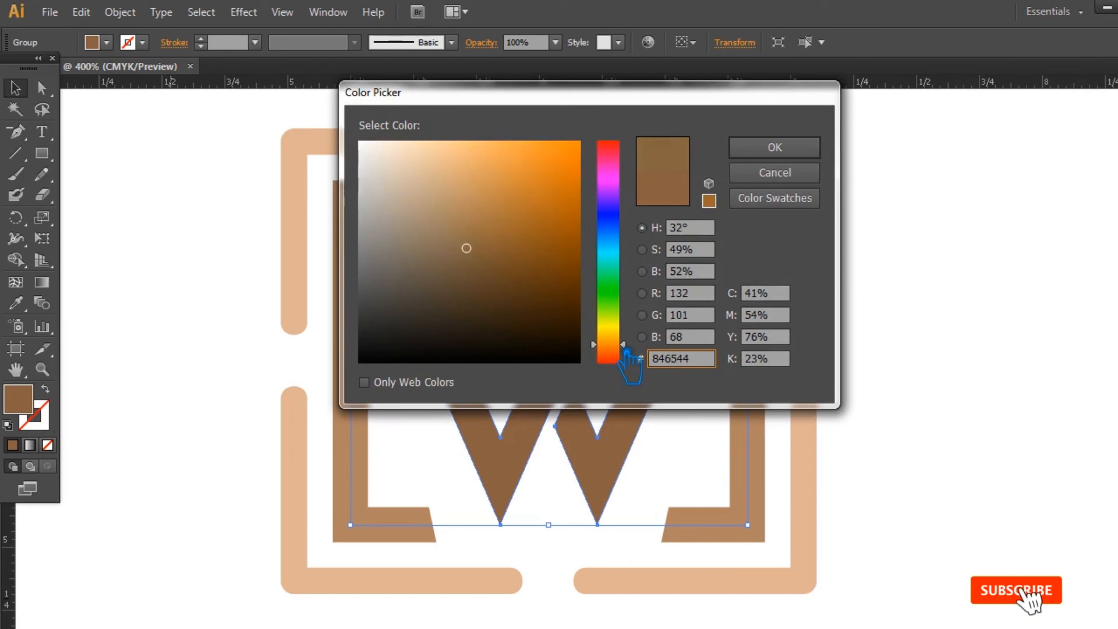
left_click_drag(484, 252, 502, 257)
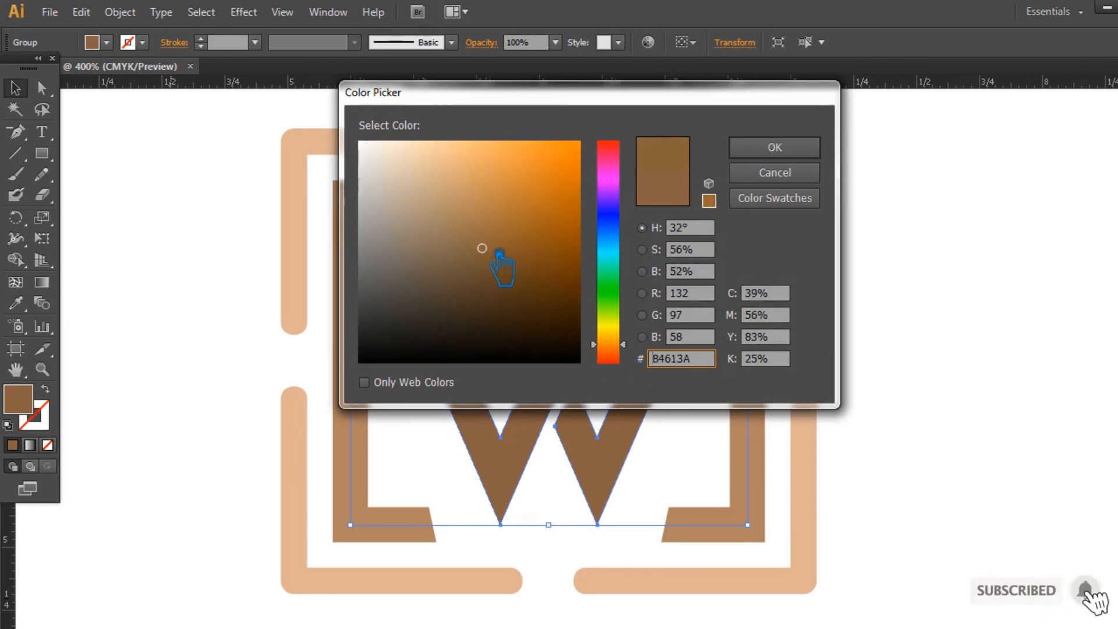
left_click(765, 149)
double_click(23, 400)
left_click_drag(499, 257, 475, 233)
left_click(775, 148)
Fill both inner brackets with the W's sampled brown and lighten it to a soft tan
left_click(811, 344)
left_click(769, 348)
left_click(376, 402, "shift")
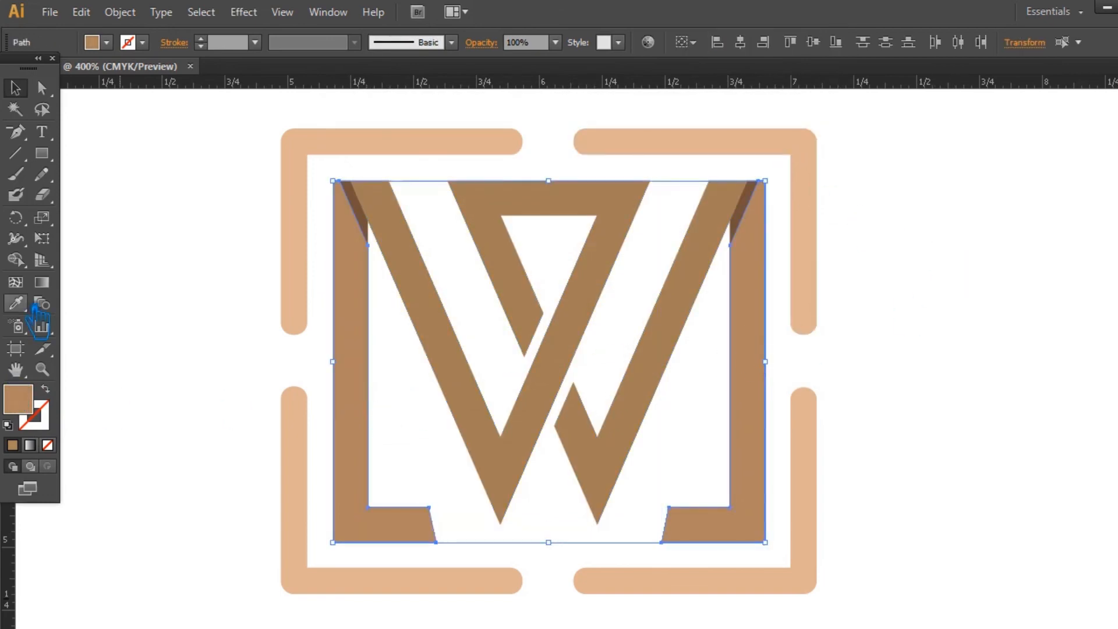
left_click(437, 304)
double_click(19, 401)
left_click_drag(460, 220, 446, 199)
left_click(784, 151)
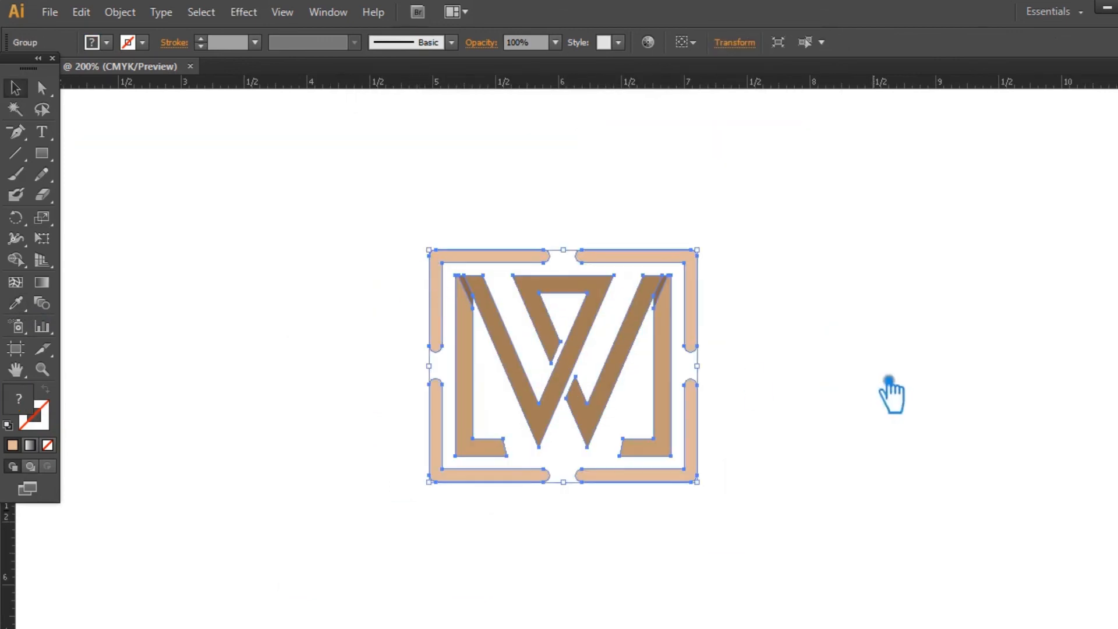
Place a duplicate of the whole logo beside the original, on its right
left_click(889, 382)
left_click_drag(855, 398, 766, 398)
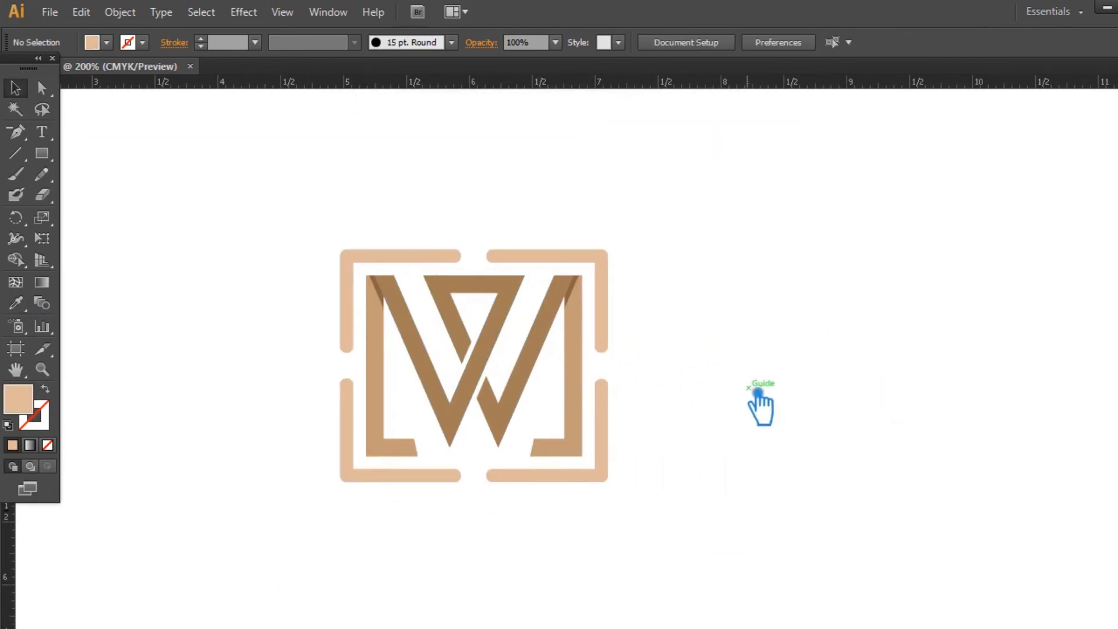
left_click(615, 386)
left_click_drag(594, 384, 884, 378)
left_click(874, 499)
Ungroup the duplicated logo on the right
left_click(736, 379)
right_click(718, 367)
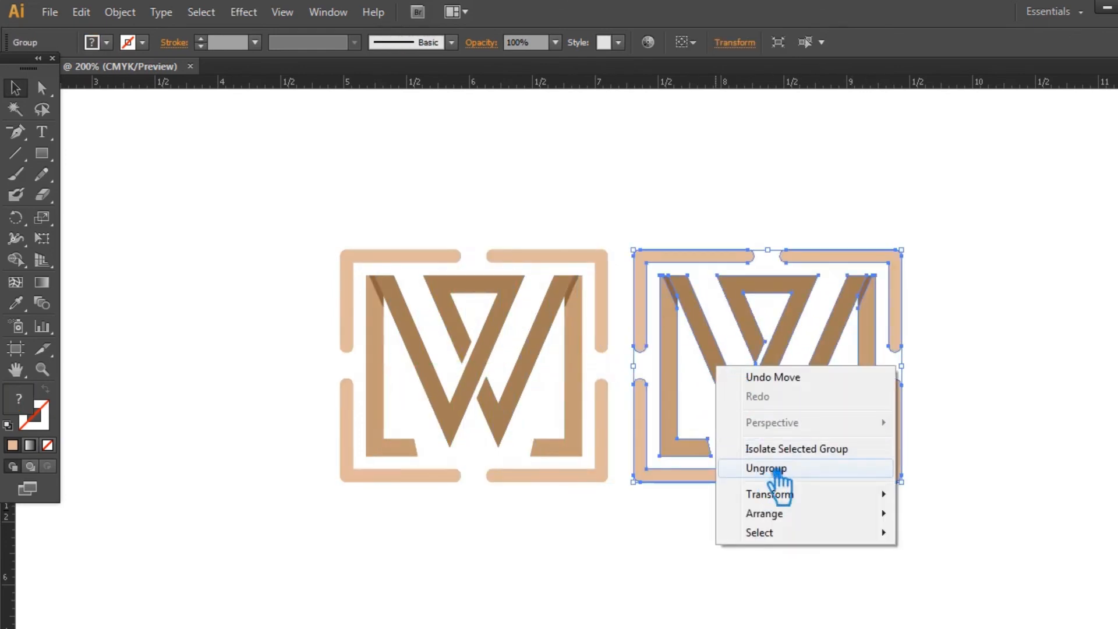
left_click(777, 471)
left_click(754, 562)
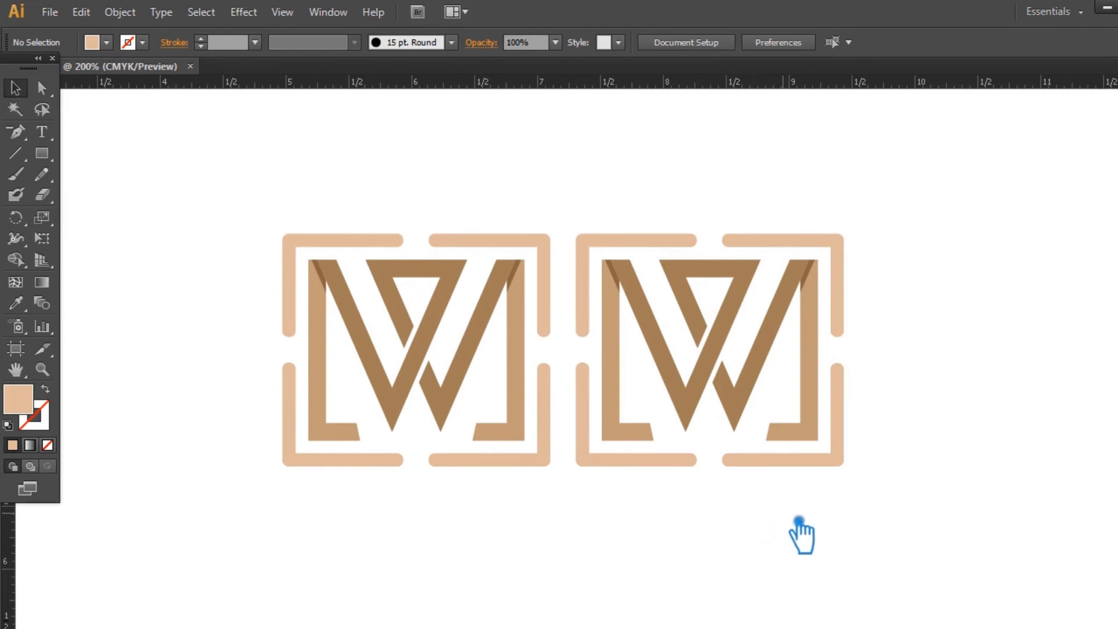
Delete the lower-right and upper-left corner pieces of the duplicate logo's outer frame
left_click(639, 242)
left_click_drag(924, 340, 895, 343)
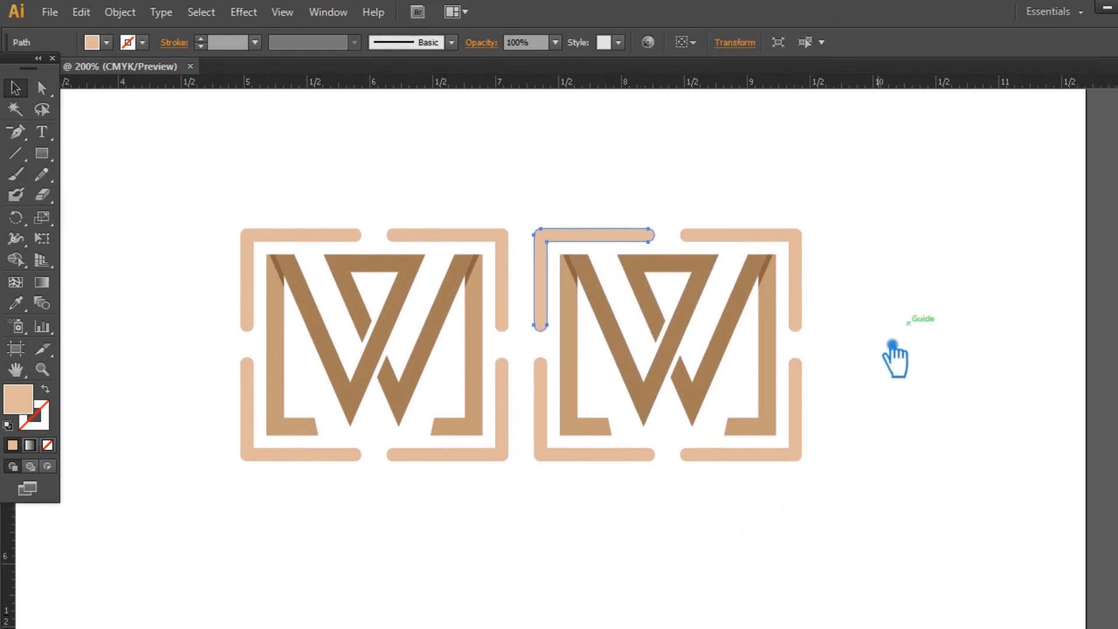
left_click(891, 349)
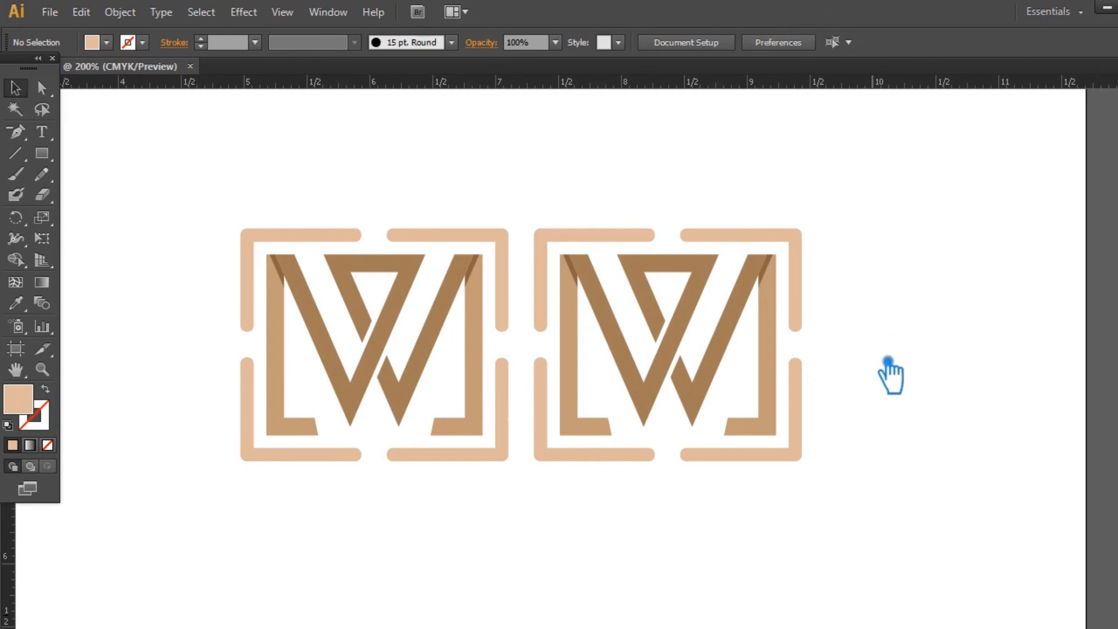
left_click(810, 454)
key("Delete")
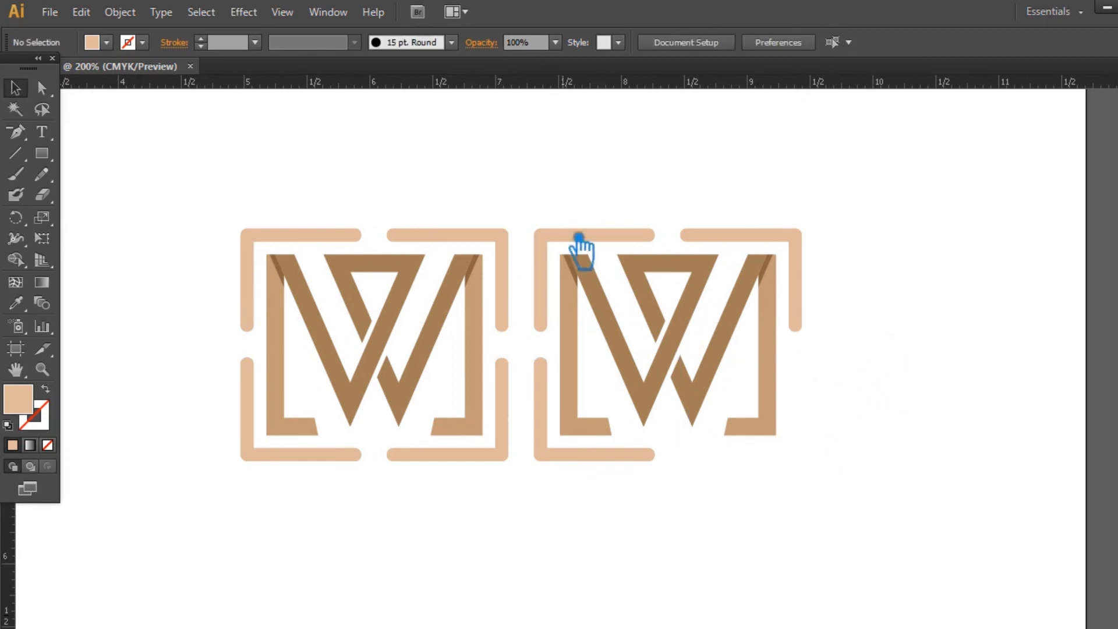
left_click(587, 242)
key("Delete")
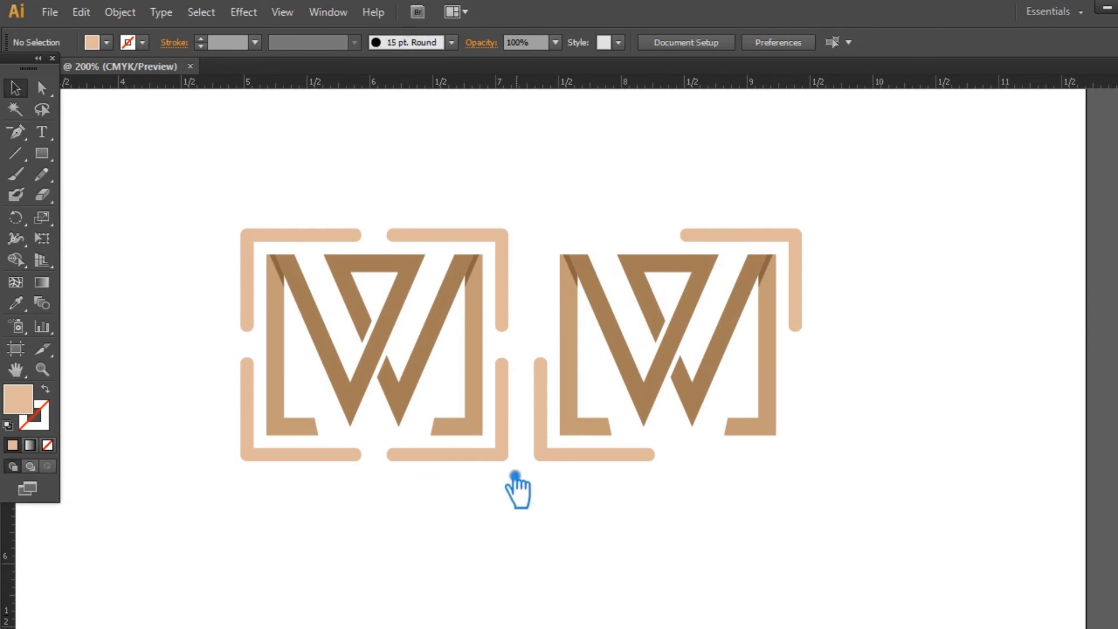
Move the original logo slightly left to widen the gap between the two logos
left_click_drag(526, 491, 214, 237)
left_click(726, 445)
left_click_drag(412, 361, 390, 361)
left_click(623, 511)
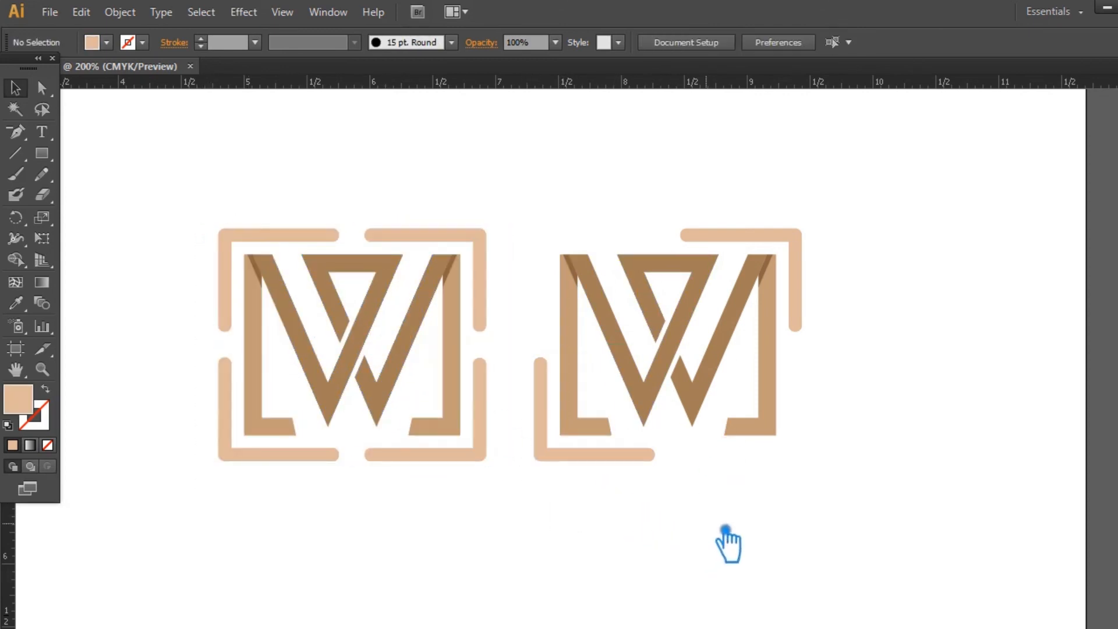
Group the duplicate's two remaining frame corners and lighten their fill to a pale peach
left_click(589, 458)
left_click(803, 269, "shift")
key("ctrl+g")
double_click(27, 408)
mouse_move(415, 190)
left_mouse_down()
mouse_move(372, 193)
mouse_move(407, 187)
mouse_move(411, 160)
left_mouse_up()
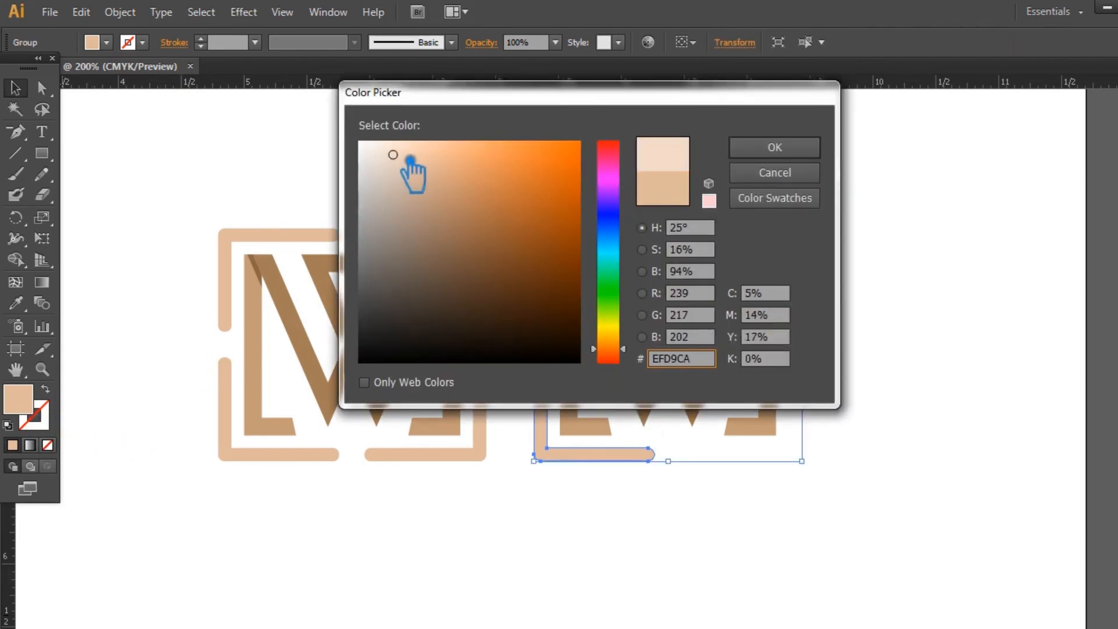
left_click(807, 149)
left_click(898, 277)
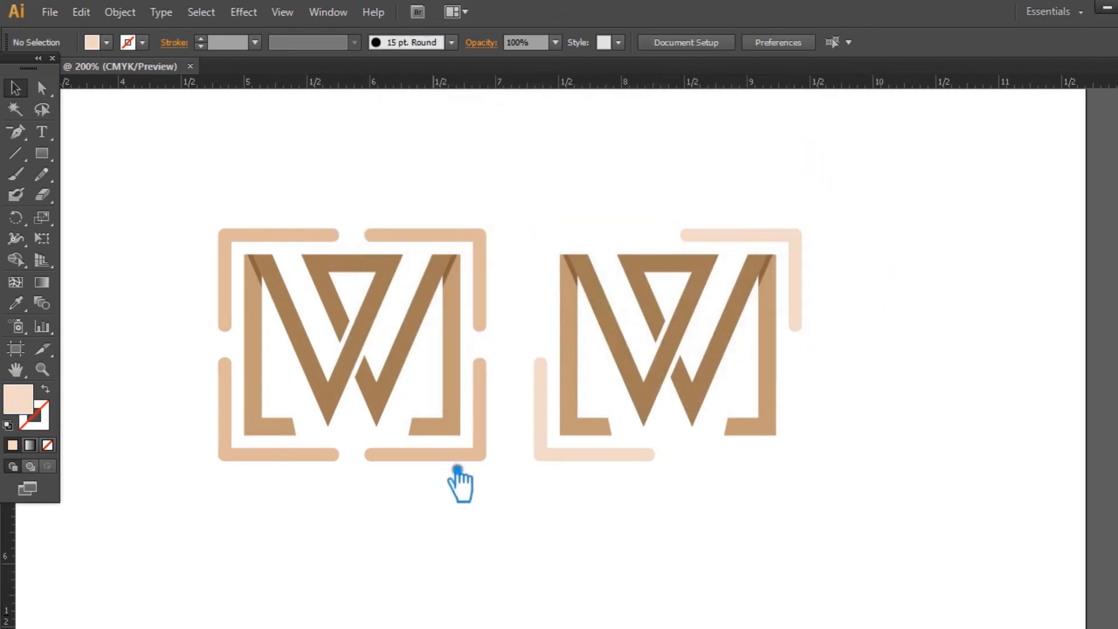
Ungroup the original logo on the left
left_click(482, 456)
right_click(481, 457)
left_click(557, 382)
left_click(494, 520)
Group the original logo's four frame corners and fill them with the pale peach sampled from the duplicate's frame
left_click(460, 459)
left_click(480, 288, "shift")
left_click(249, 237, "shift")
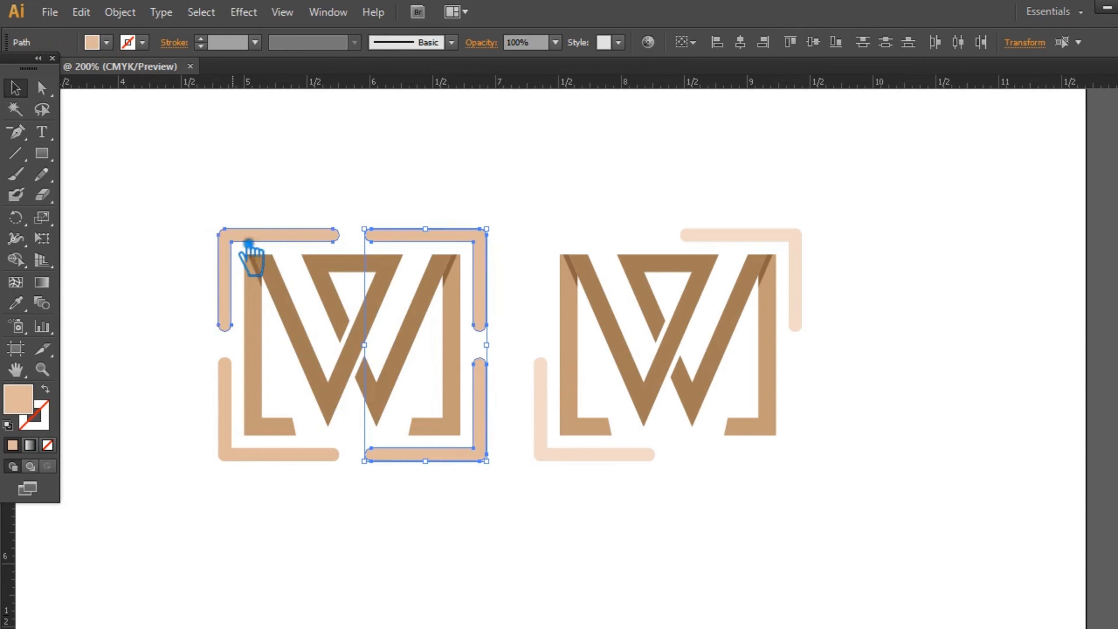
left_click(267, 457, "shift")
key("ctrl+g")
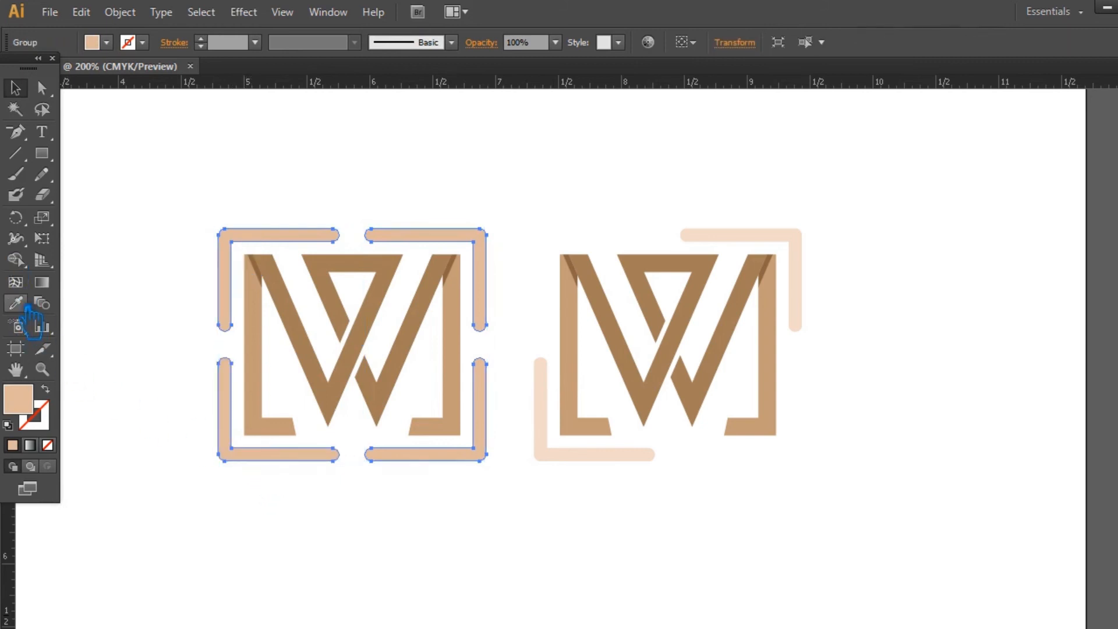
left_click(749, 237)
key("v")
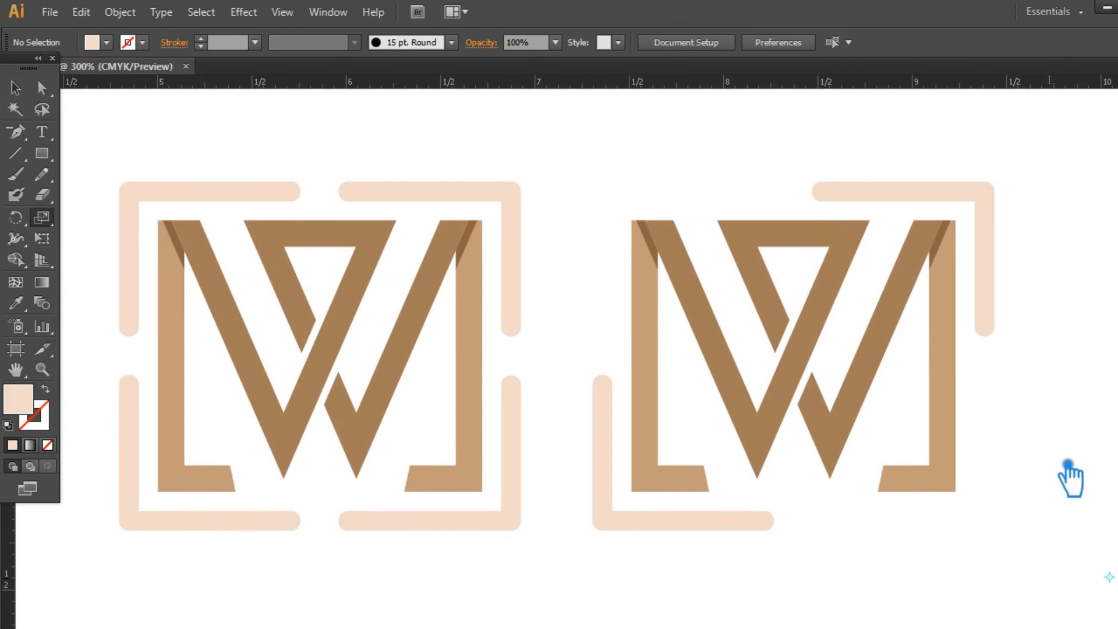
left_click_drag(1068, 464, 1070, 465)
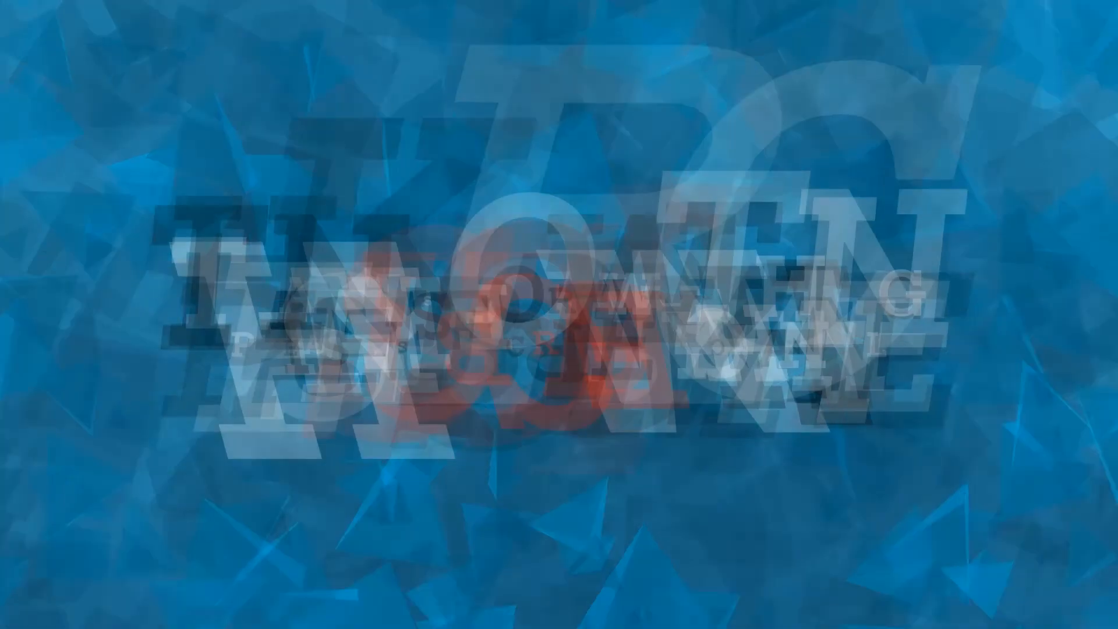